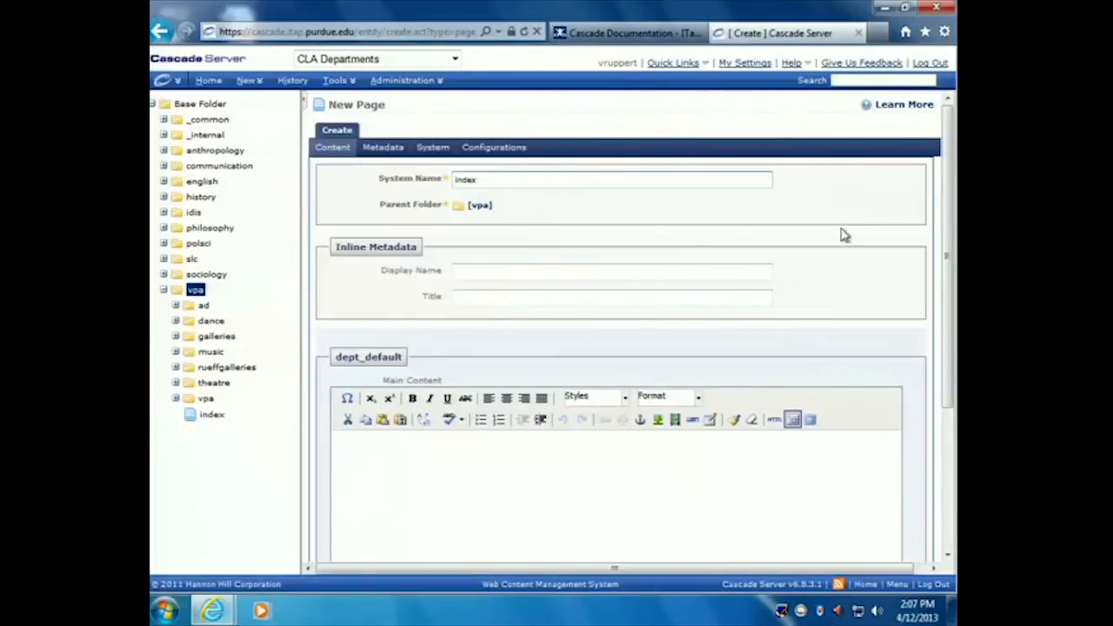
- Enlarge the Main Content editing area of the new page and expand the editor to full-screen mode
left_click_drag(947, 228, 948, 341)
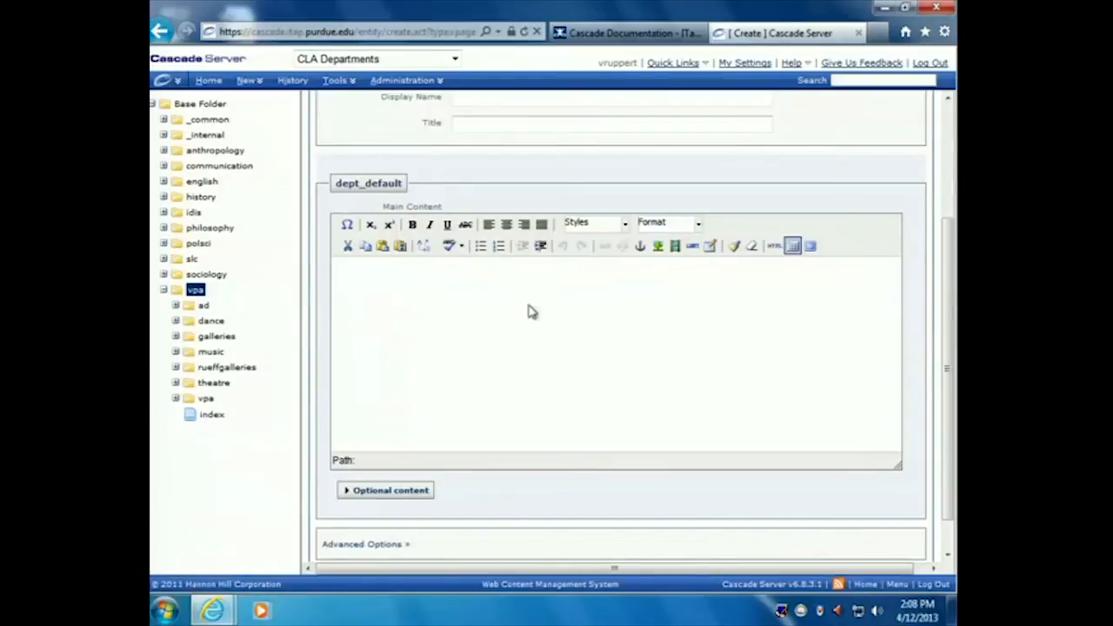
left_click_drag(898, 467, 913, 514)
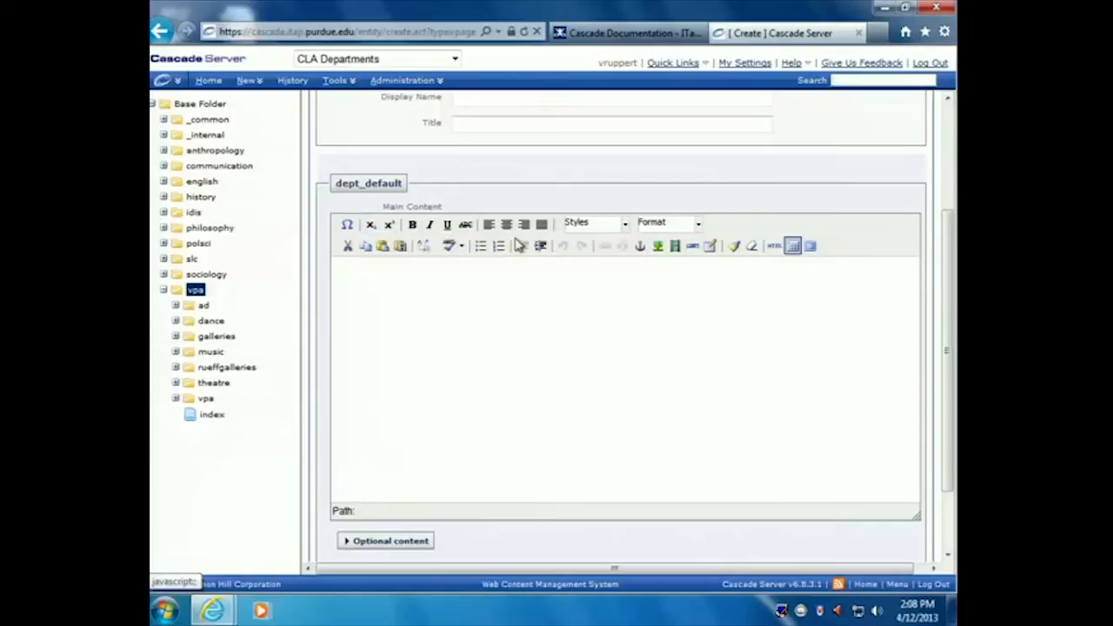
left_click(812, 248)
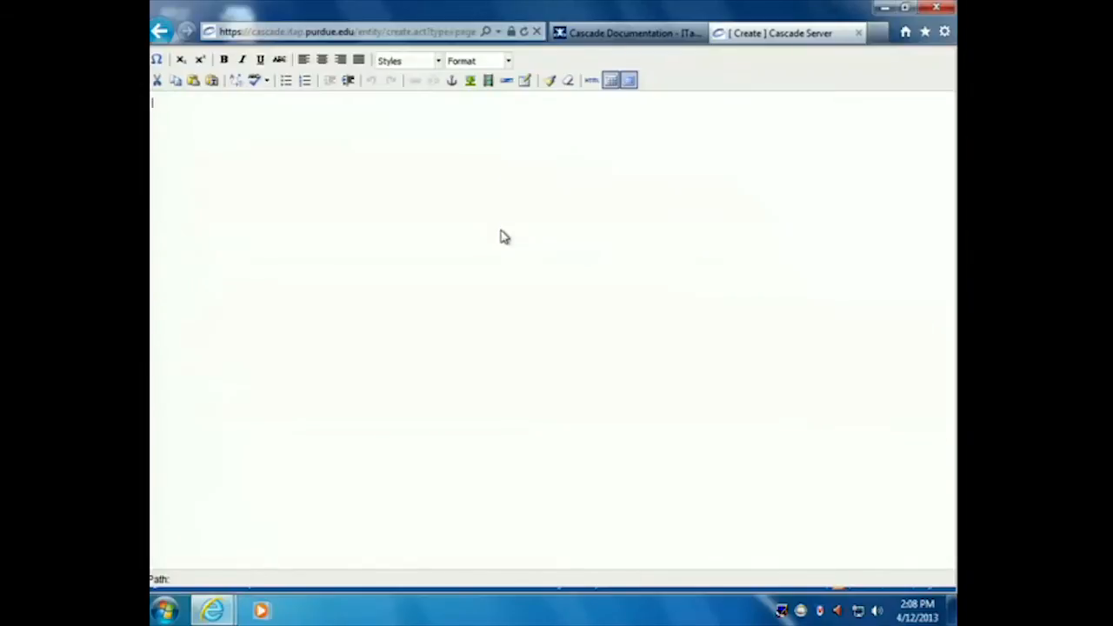
left_click(629, 80)
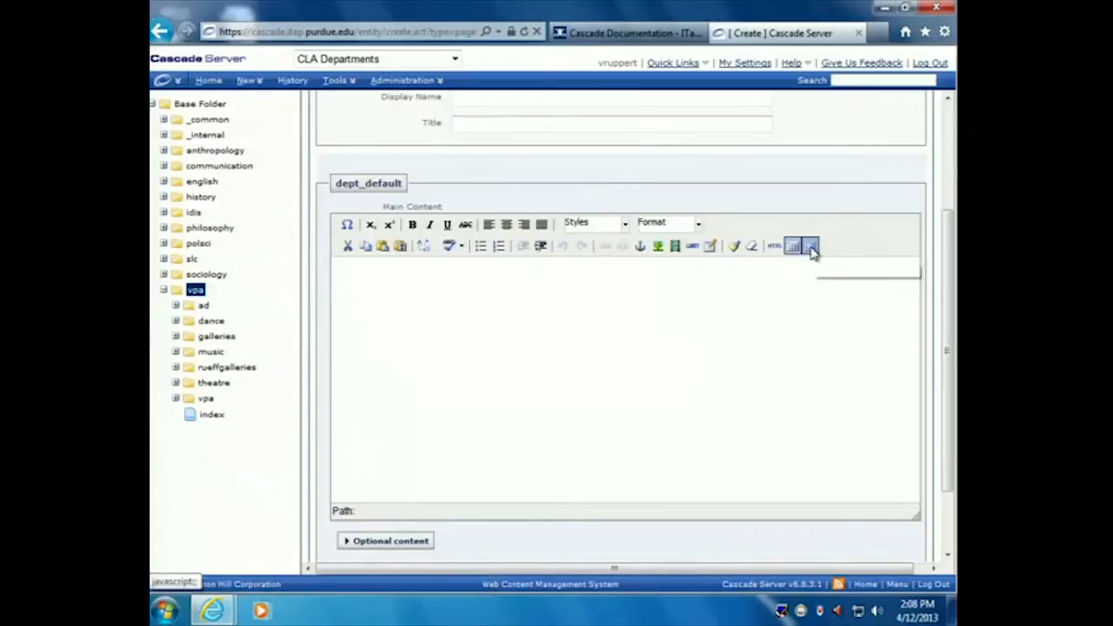
left_click(582, 317)
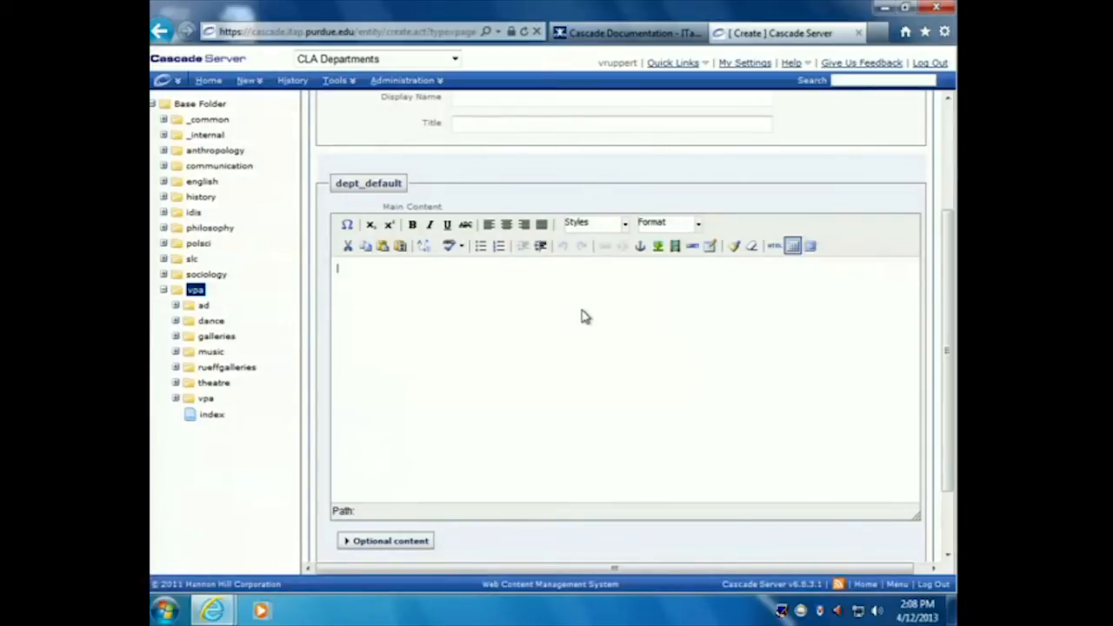
left_click(811, 247)
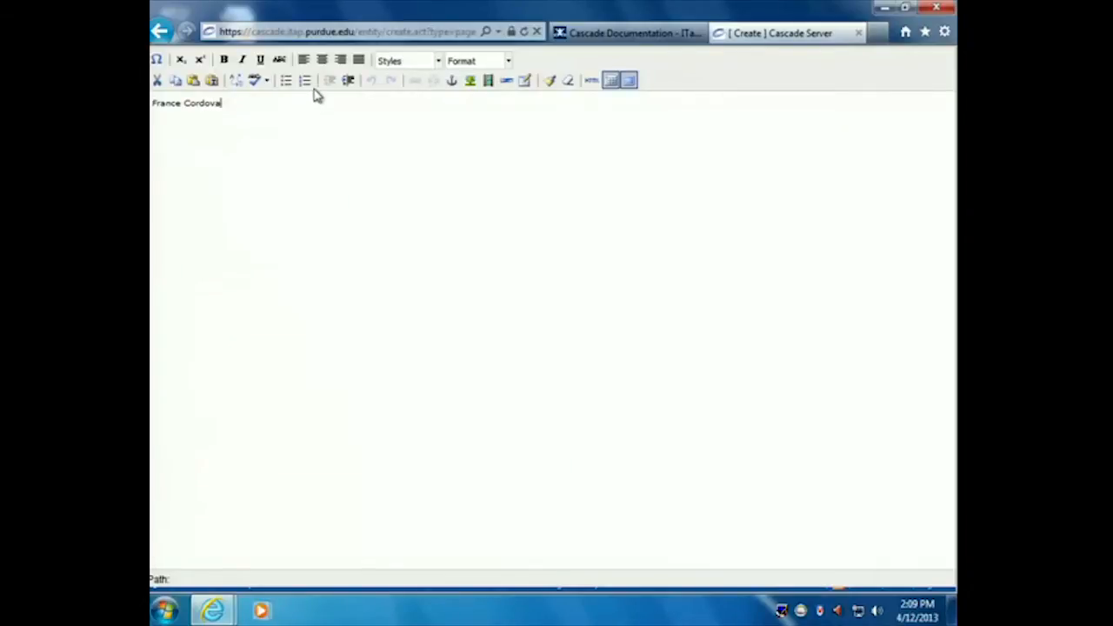
- Replace the first "o" in the surname with the special character ó
left_click(195, 103)
key("BackSpace")
left_click(156, 60)
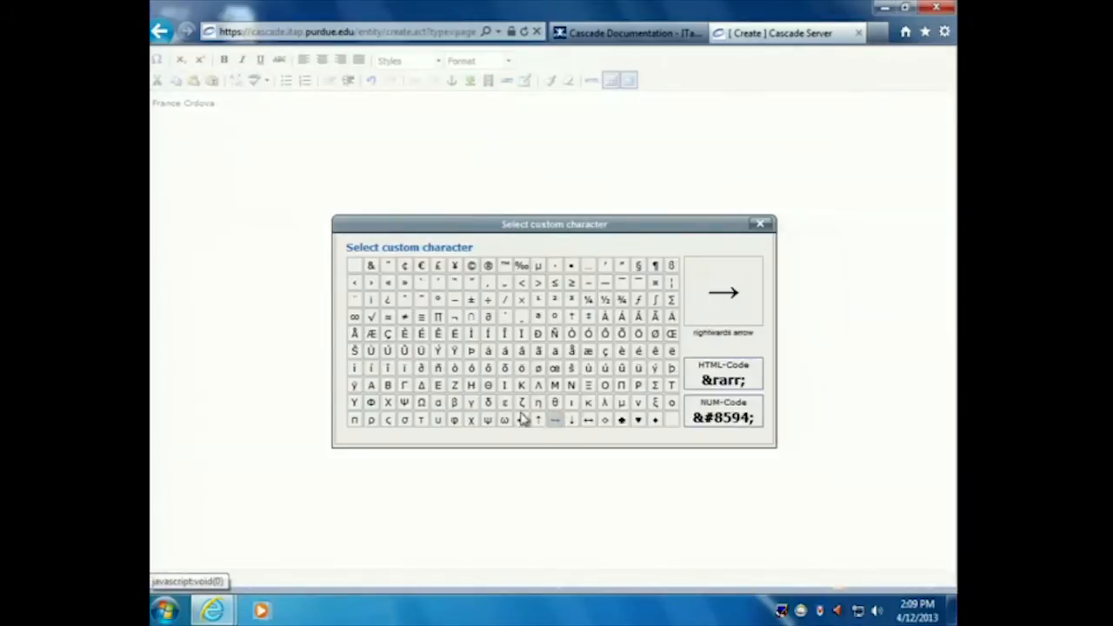
left_click(472, 370)
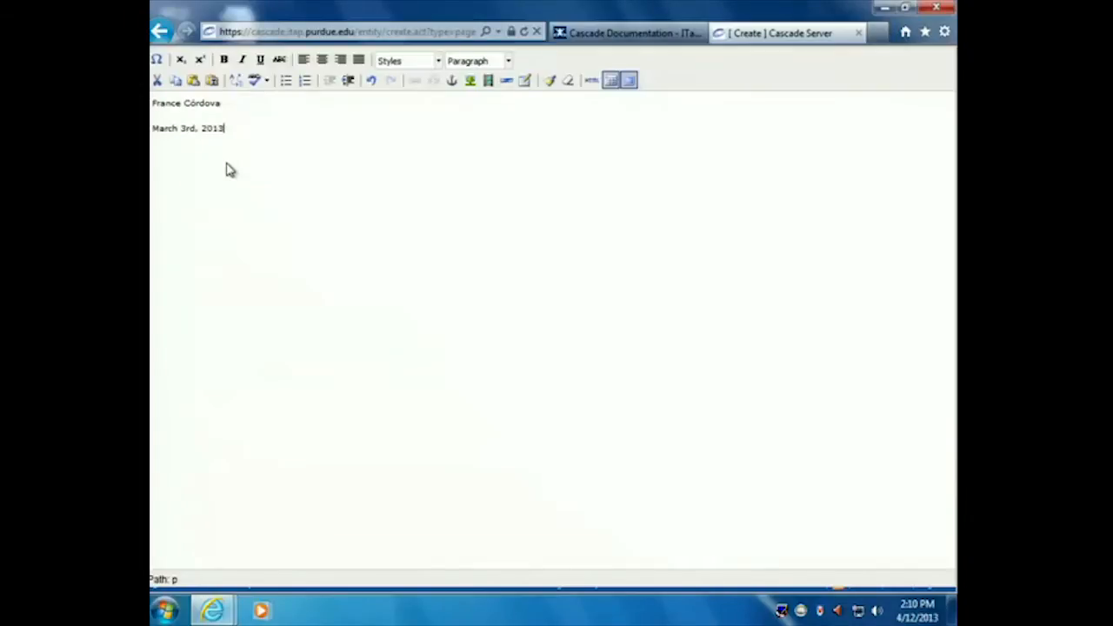
- Format the "rd" in "March 3rd, 2013" as superscript
left_click(195, 128)
key("shift+Left")
key("shift+Left")
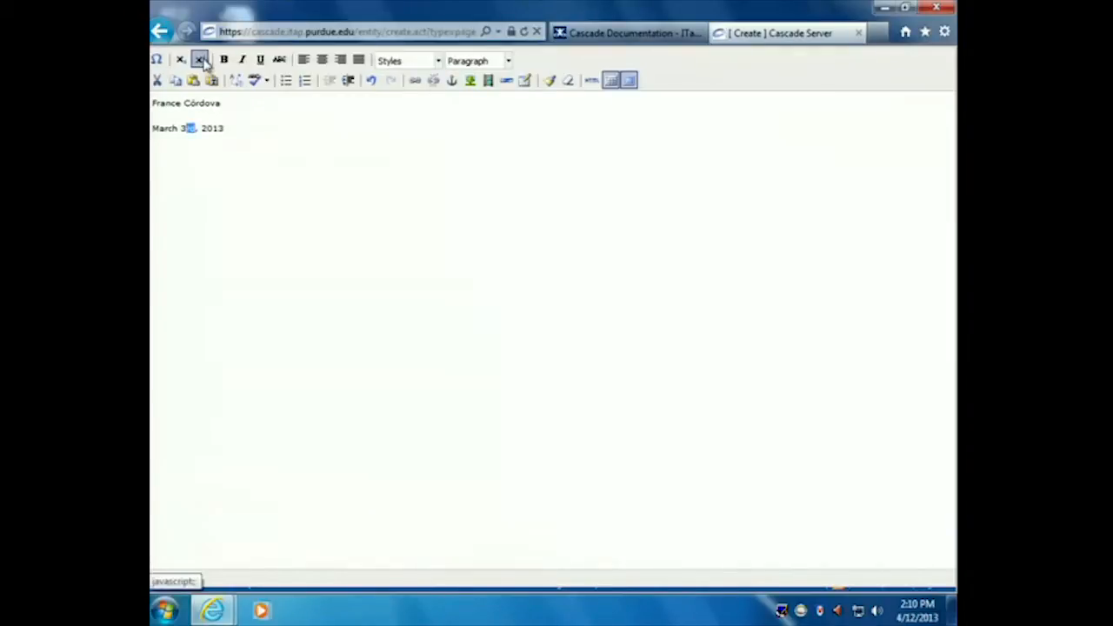
left_click(202, 61)
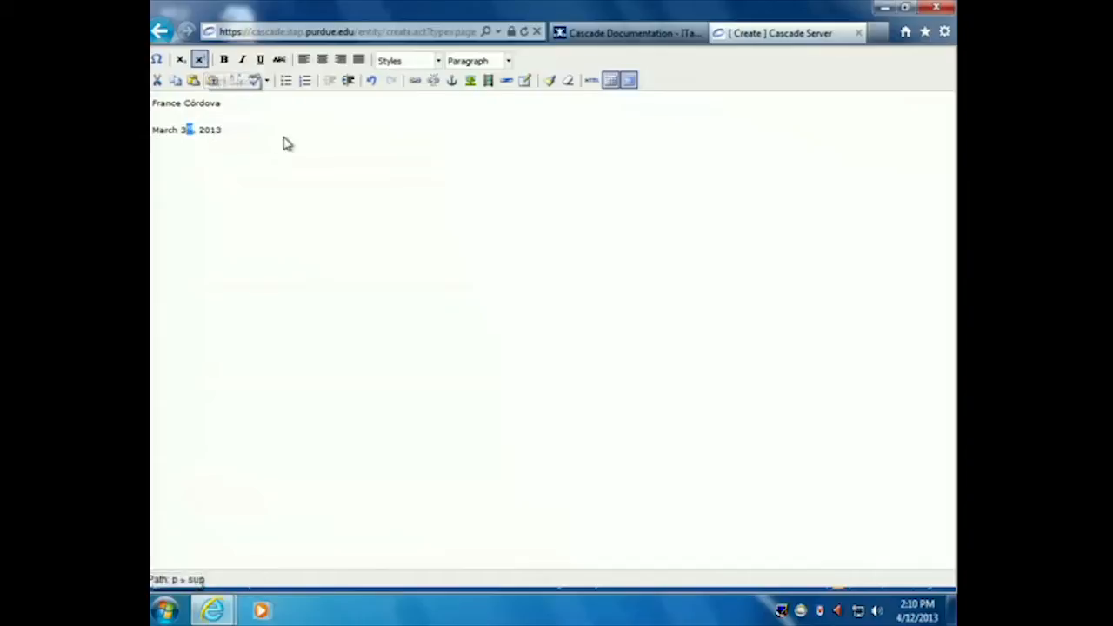
left_click(296, 147)
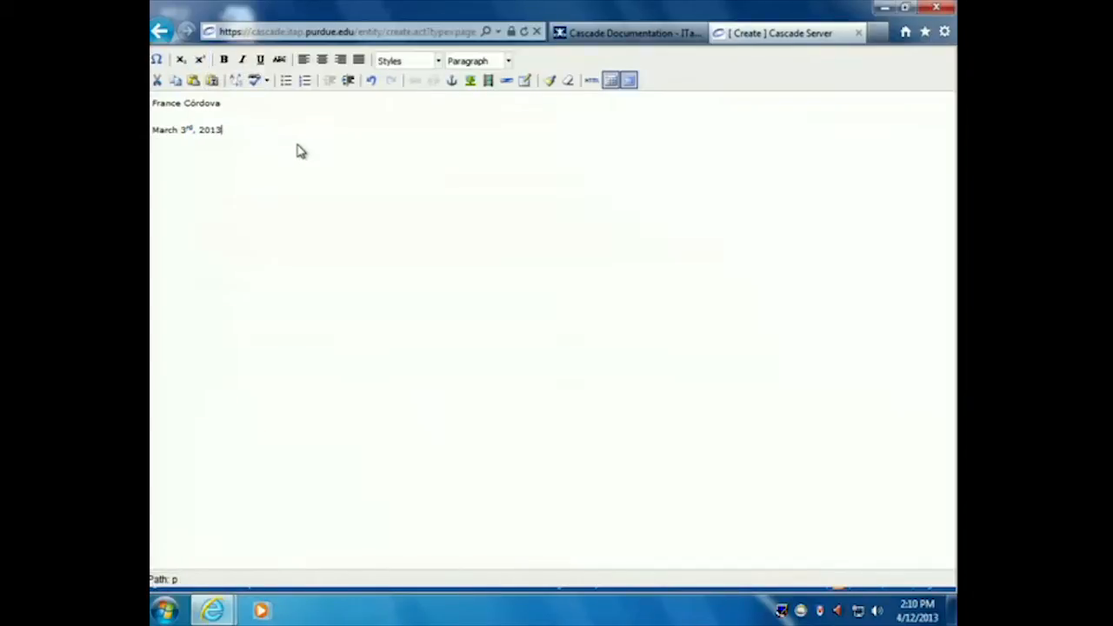
left_click(188, 127)
- Add a line below the date that reads "Bold" in bold type
left_click(245, 138)
left_click(224, 60)
type("Bold")
key("Return")
- Turn off bold for the second "Bold" line and format its text with strikethrough
left_click_drag(194, 180, 151, 192)
left_click(223, 59)
key("Return")
left_click(260, 60)
left_click_drag(174, 181, 152, 180)
left_click(279, 59)
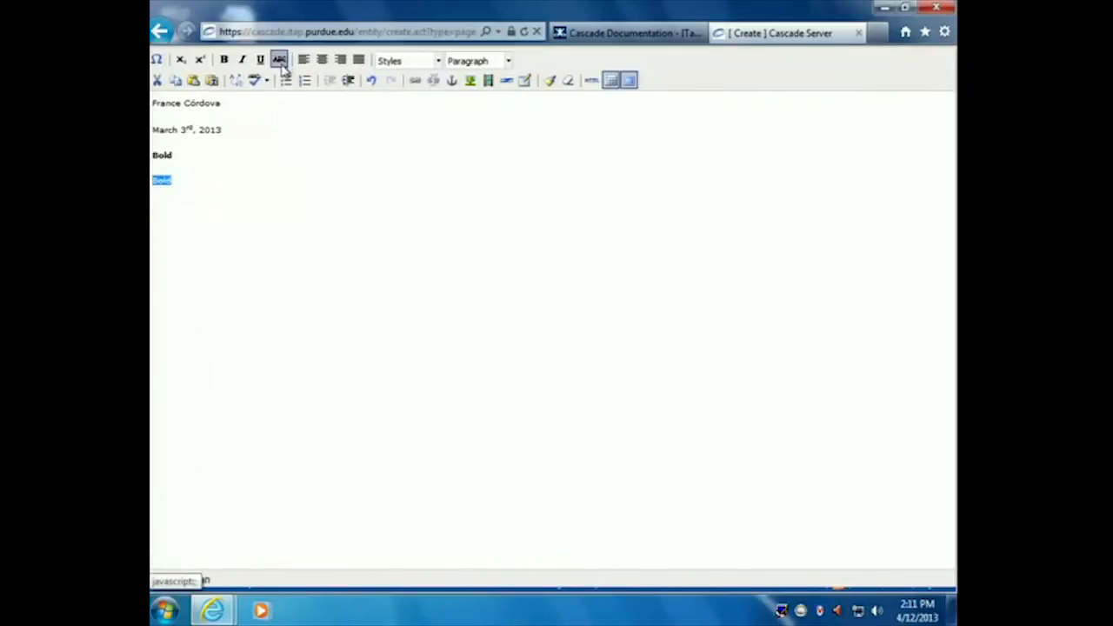
left_click(248, 220)
key("Return")
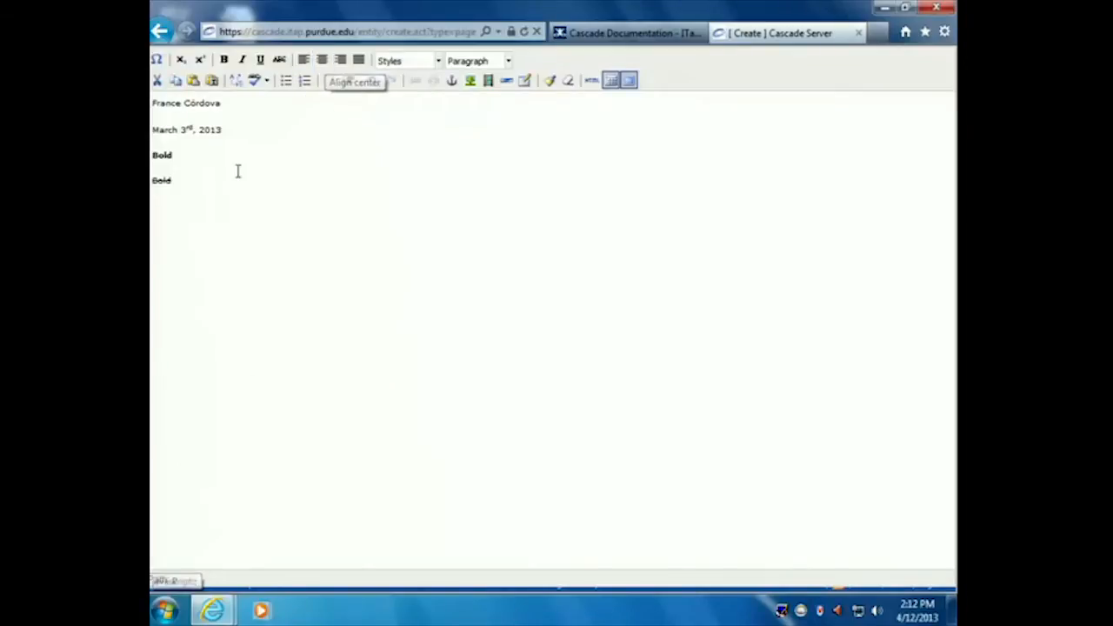
- Center the name line at the start of the content
left_click_drag(217, 103, 152, 104)
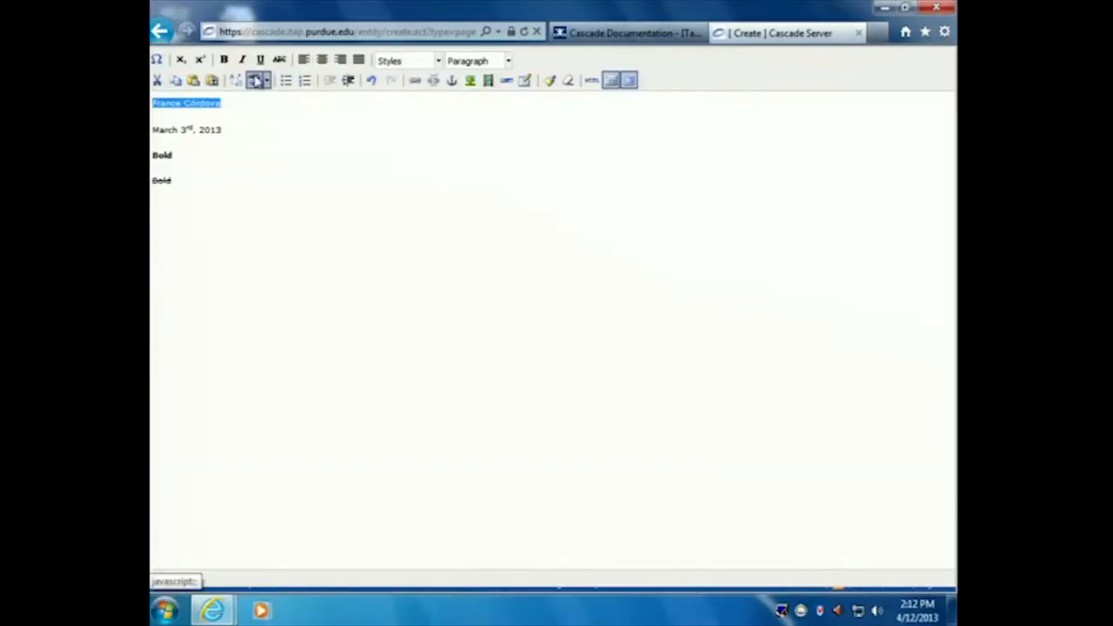
left_click(322, 59)
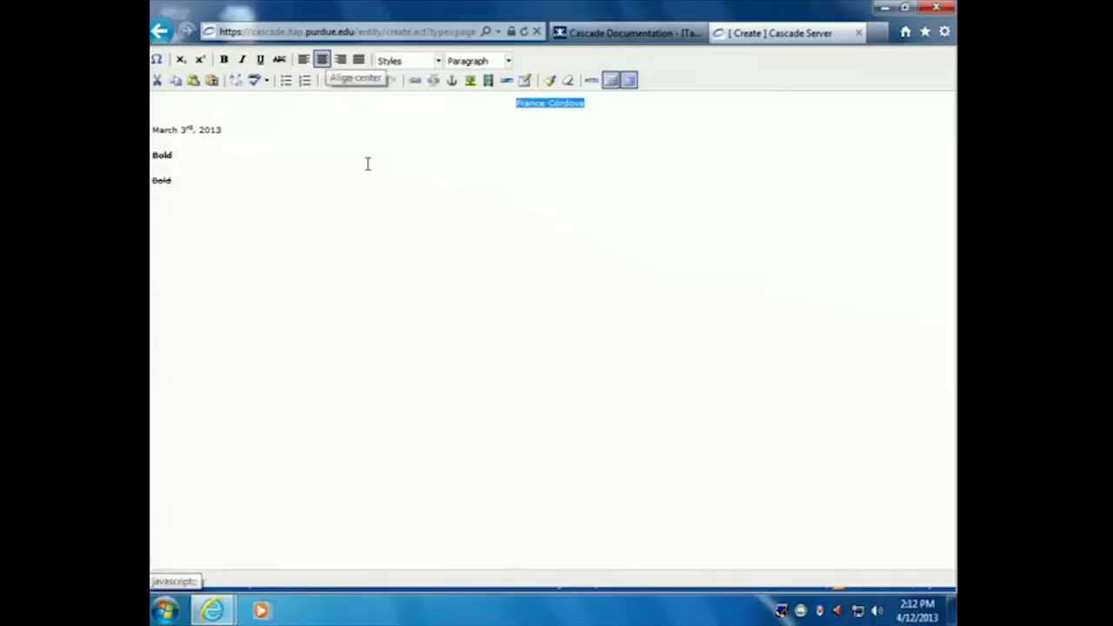
left_click(305, 141)
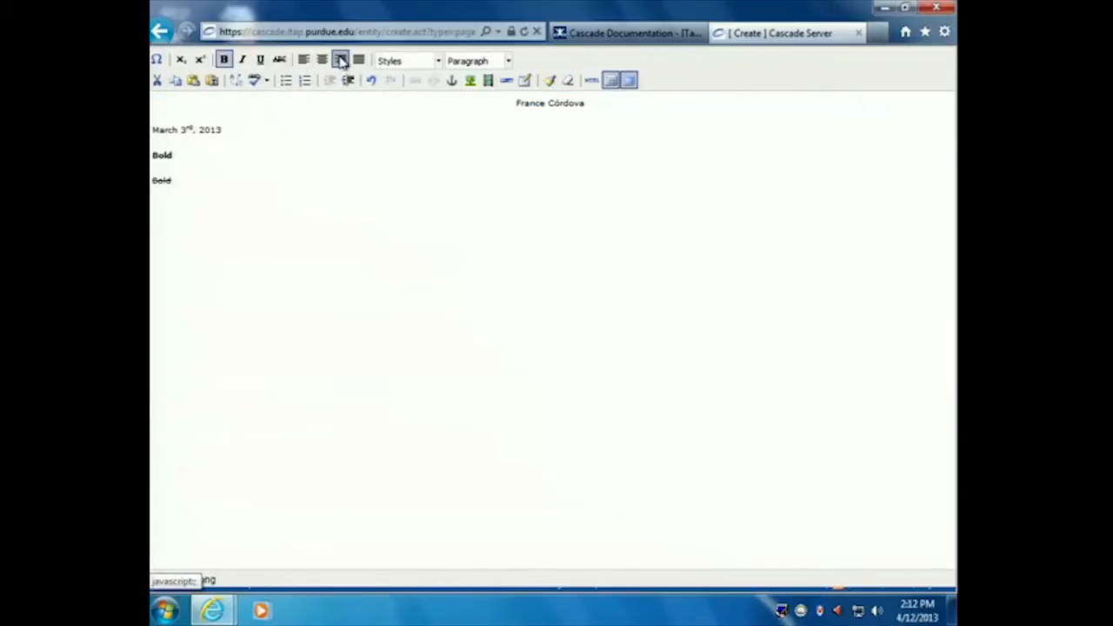
left_click(303, 241)
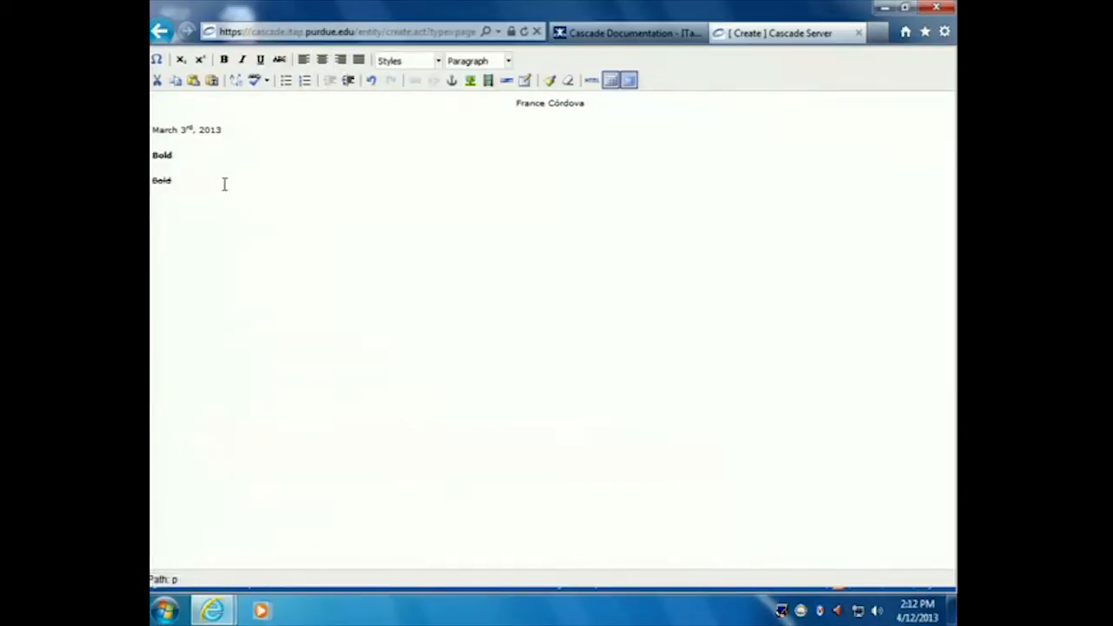
- Add "line broken line" after a line break below the bold "Bold" text and center that paragraph
left_click(205, 153)
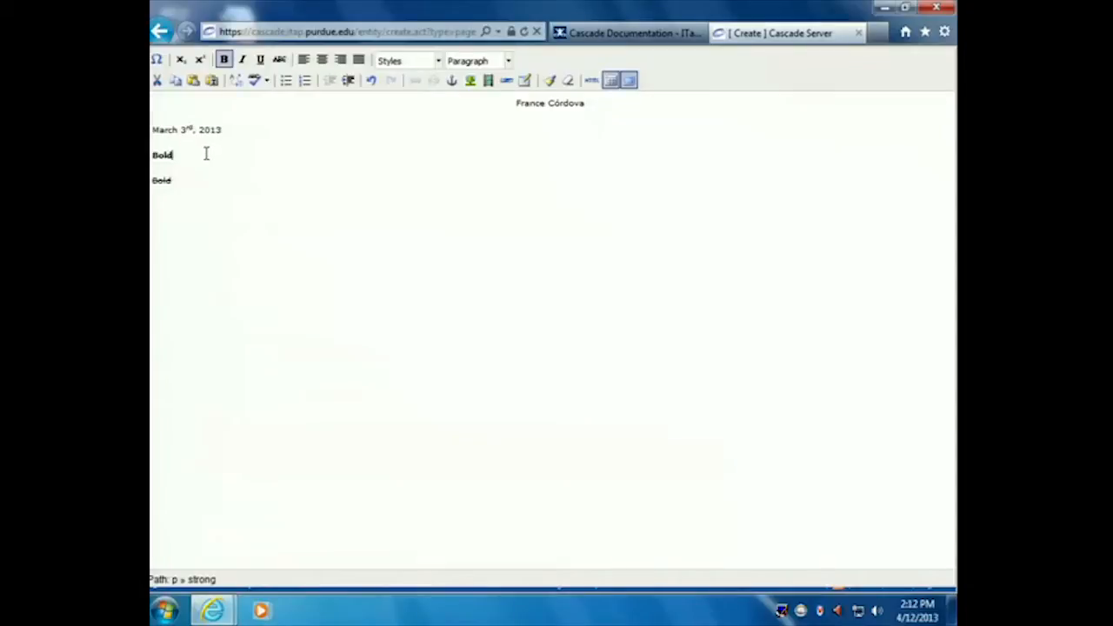
key("shift+Return")
double_click(171, 154)
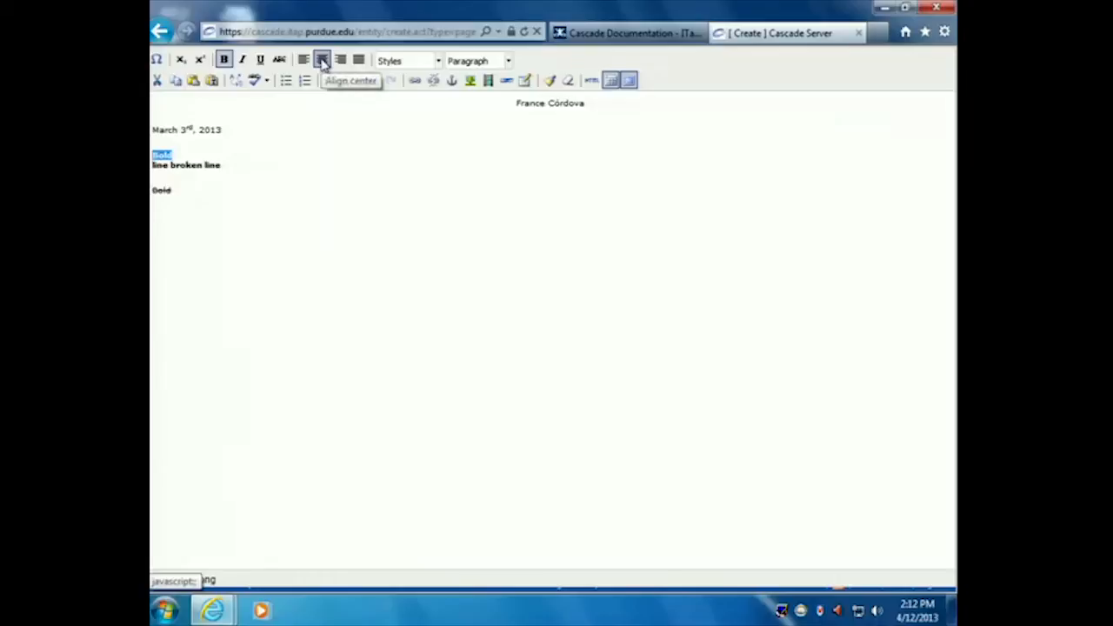
left_click(322, 60)
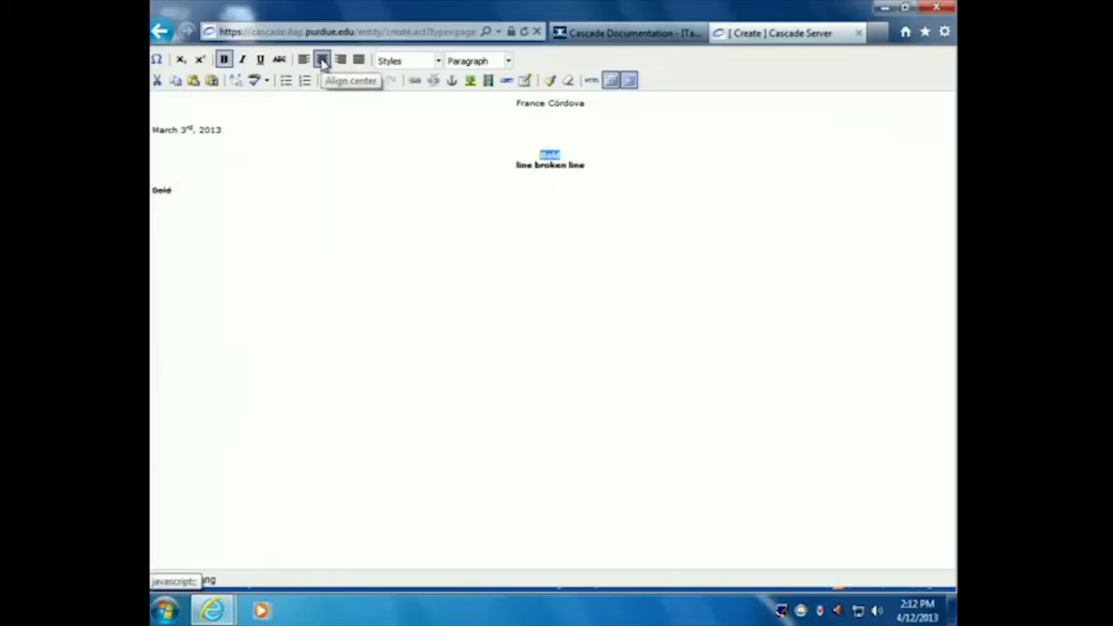
- Replace the line break before "line broken line" with a paragraph break and left-align that text on its own
left_click(574, 166)
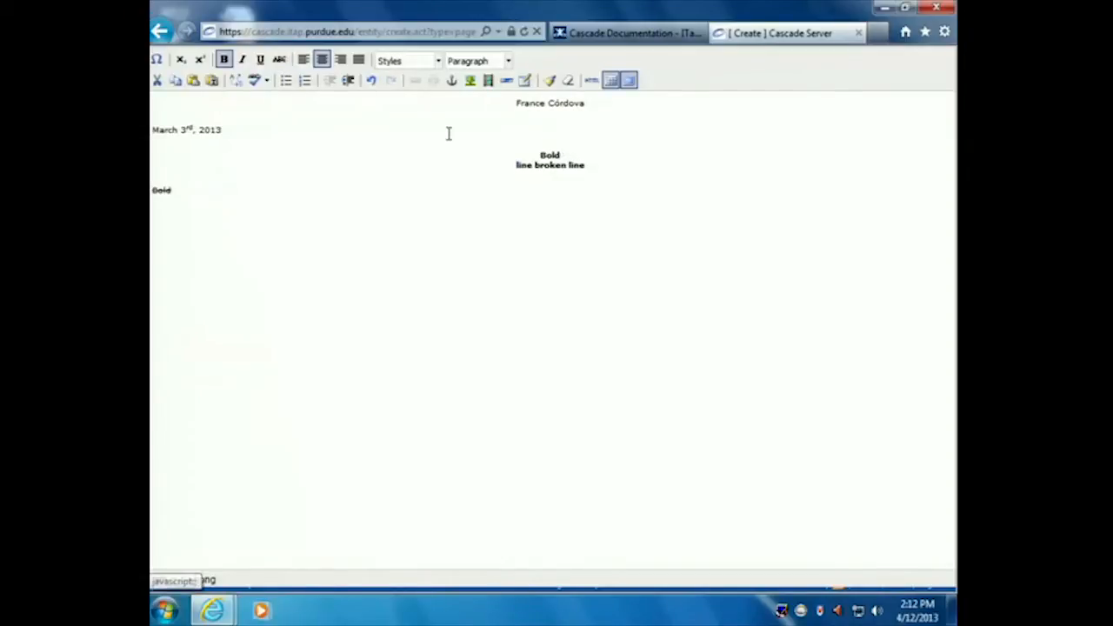
left_click_drag(576, 156, 520, 160)
left_click(575, 162)
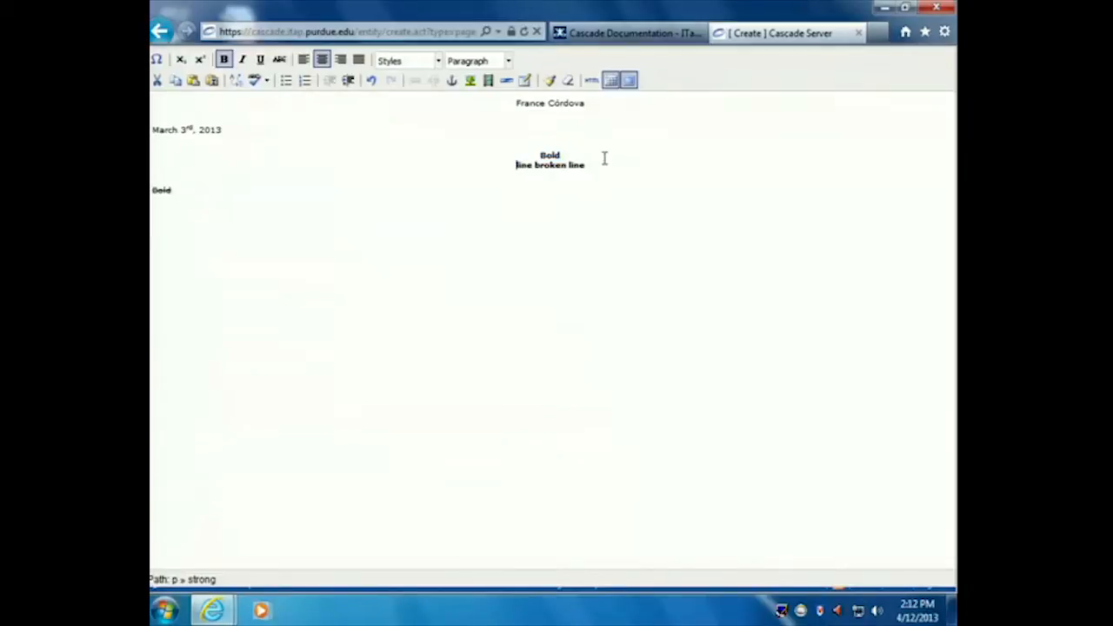
key("BackSpace")
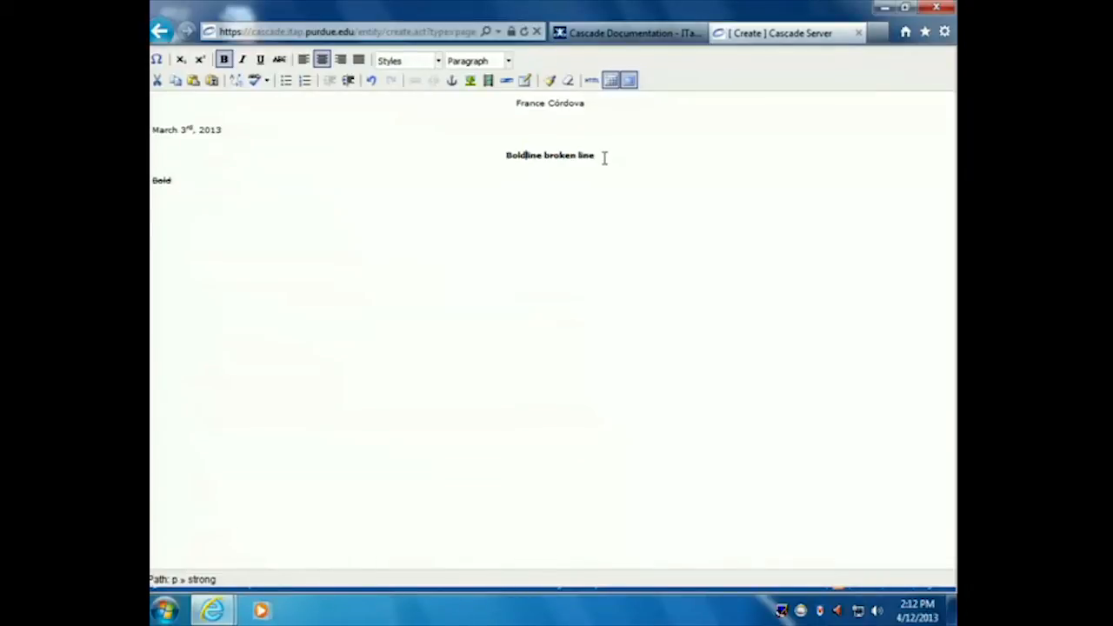
key("Return")
left_click_drag(603, 180, 490, 179)
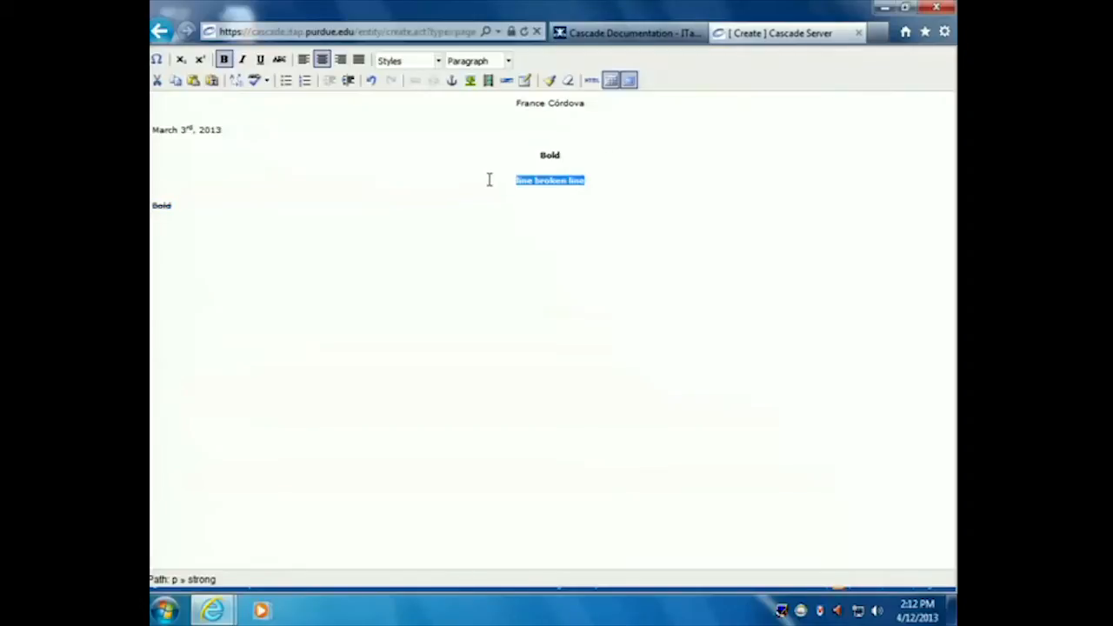
left_click(303, 59)
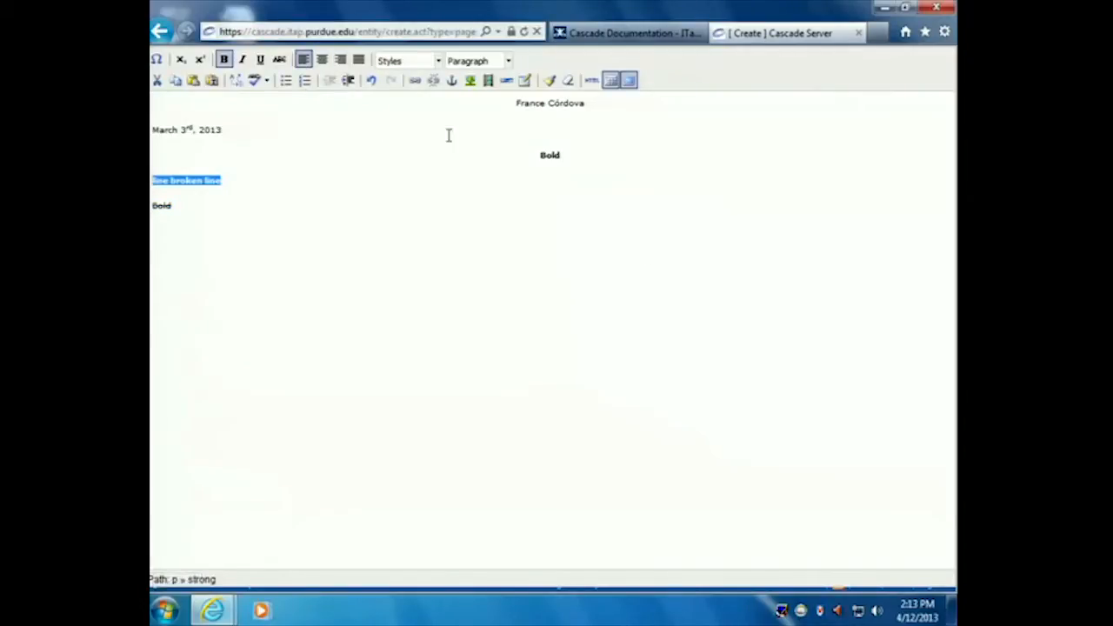
- Left-align the bold "Bold" paragraph
left_click(568, 133)
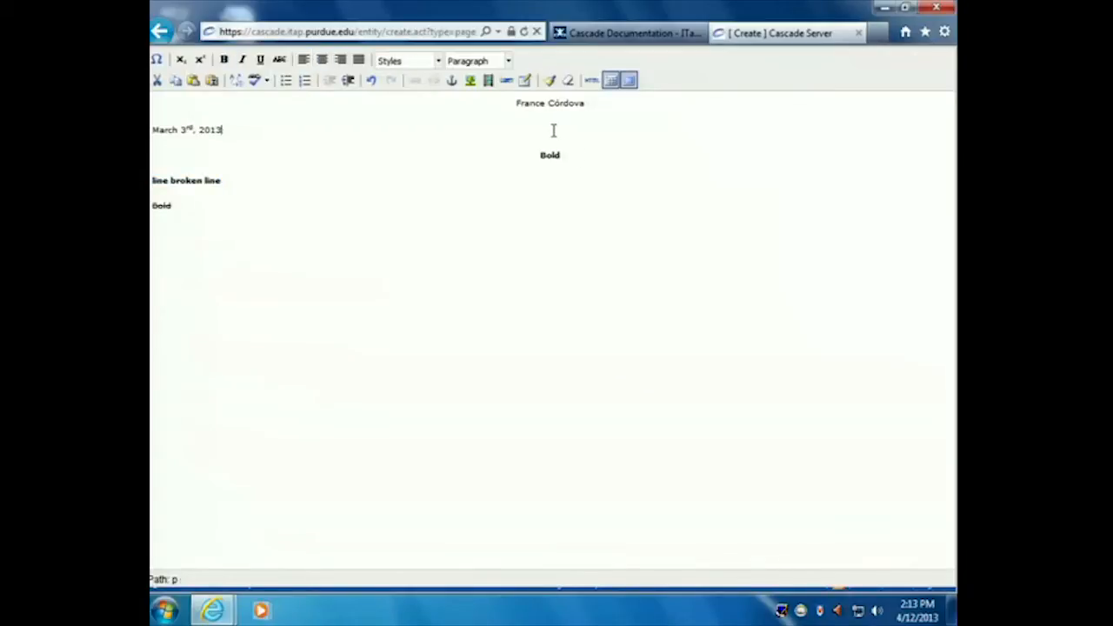
left_click(586, 161)
left_click(572, 198)
left_click(577, 161)
left_click(571, 168)
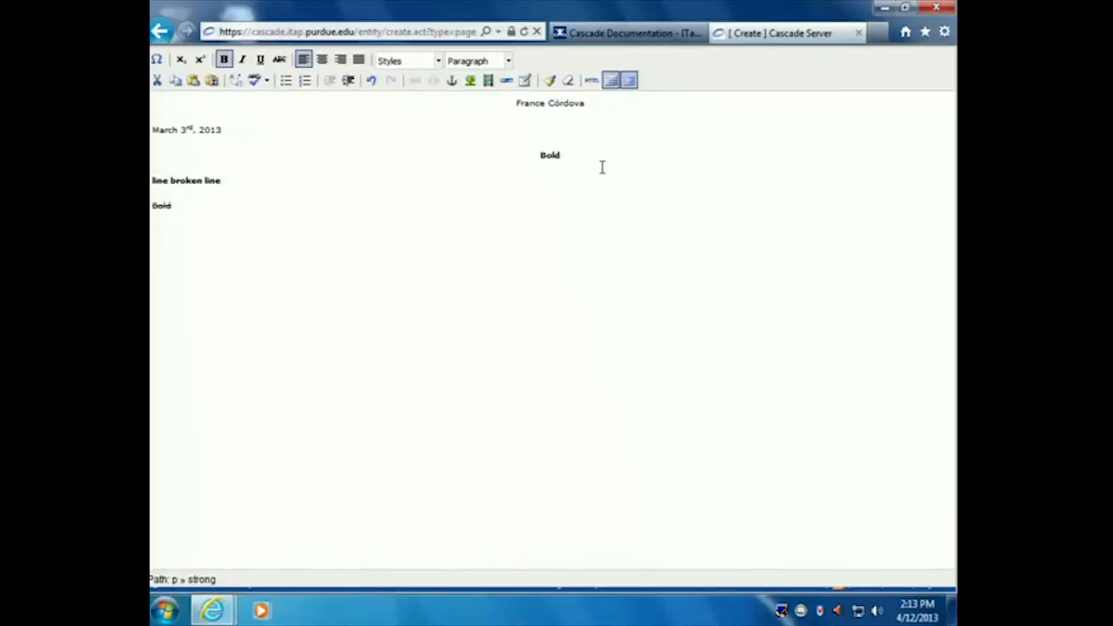
left_click_drag(582, 154, 475, 152)
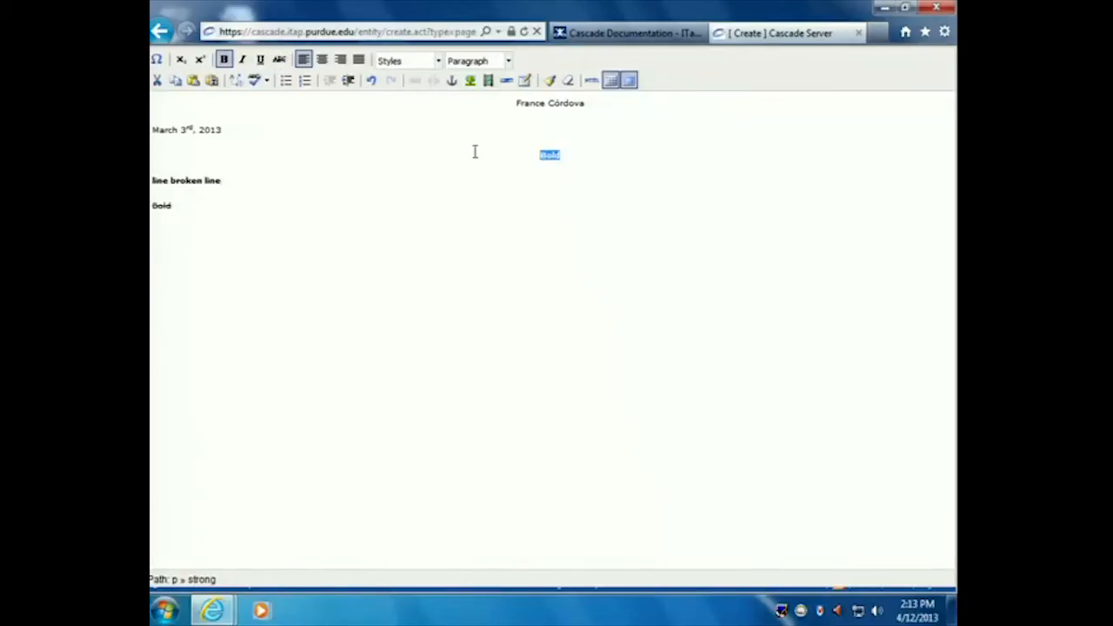
left_click(304, 60)
- Join "Bold" and "line broken line" into one paragraph separated by line breaks instead of a paragraph break
left_click(186, 170)
key("Delete")
key("shift+Return")
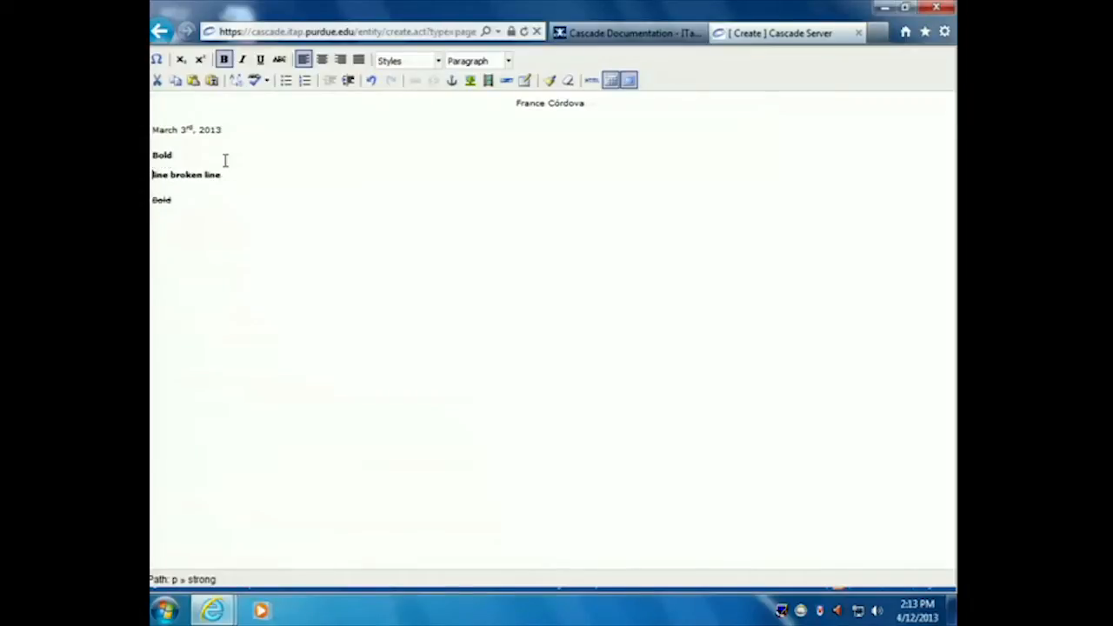
left_click(353, 223)
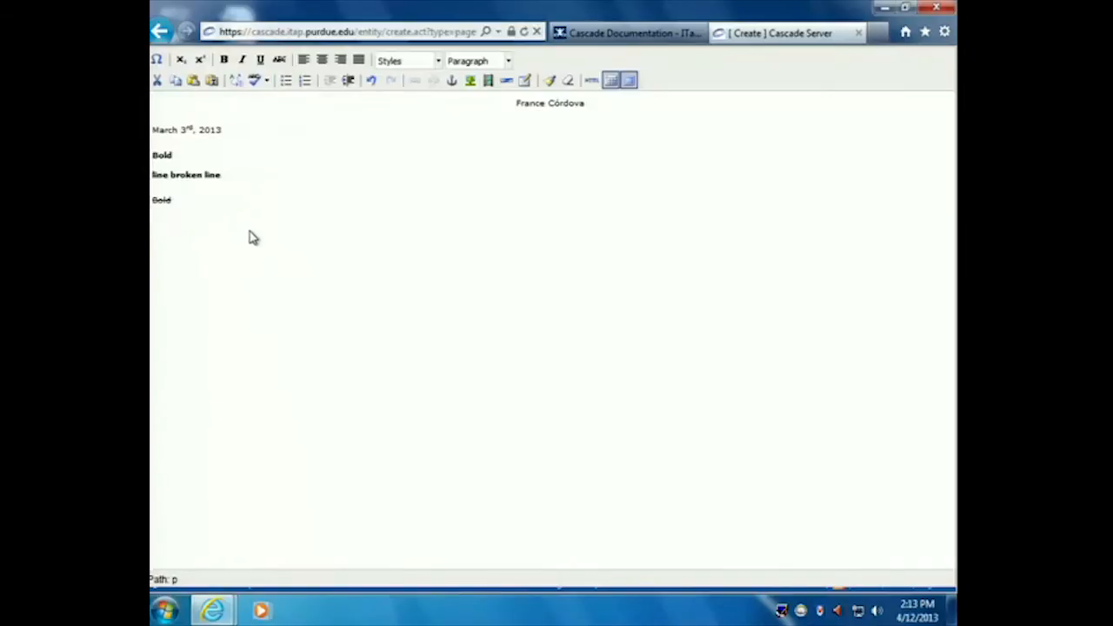
- Center the paragraph containing "line broken line" and return it to left alignment
left_click_drag(231, 174, 152, 175)
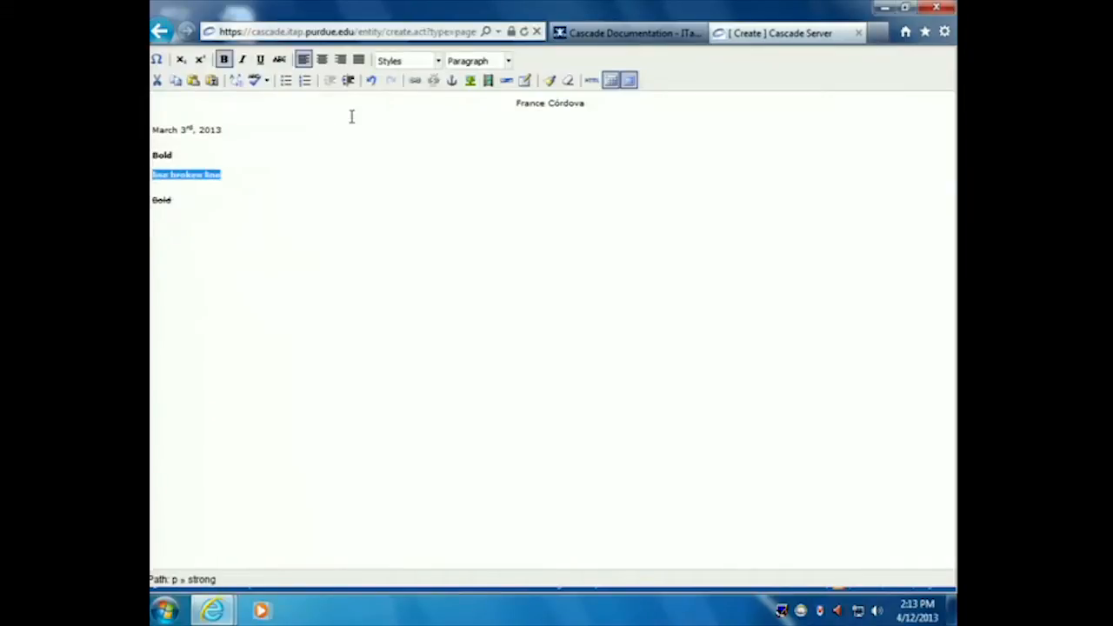
left_click(323, 60)
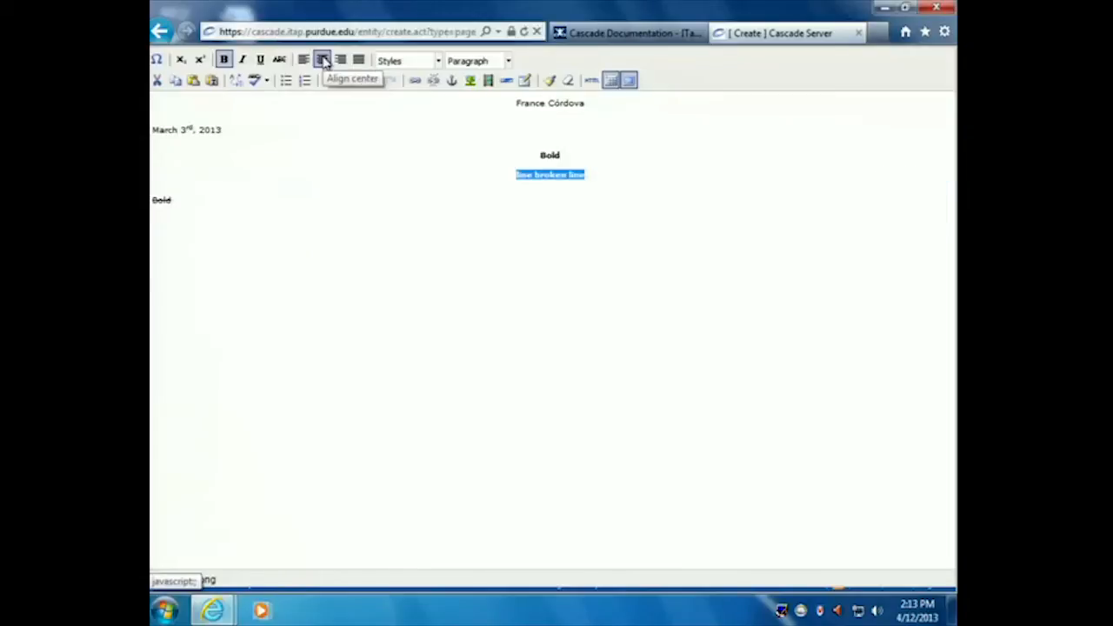
left_click(304, 60)
left_click(182, 142)
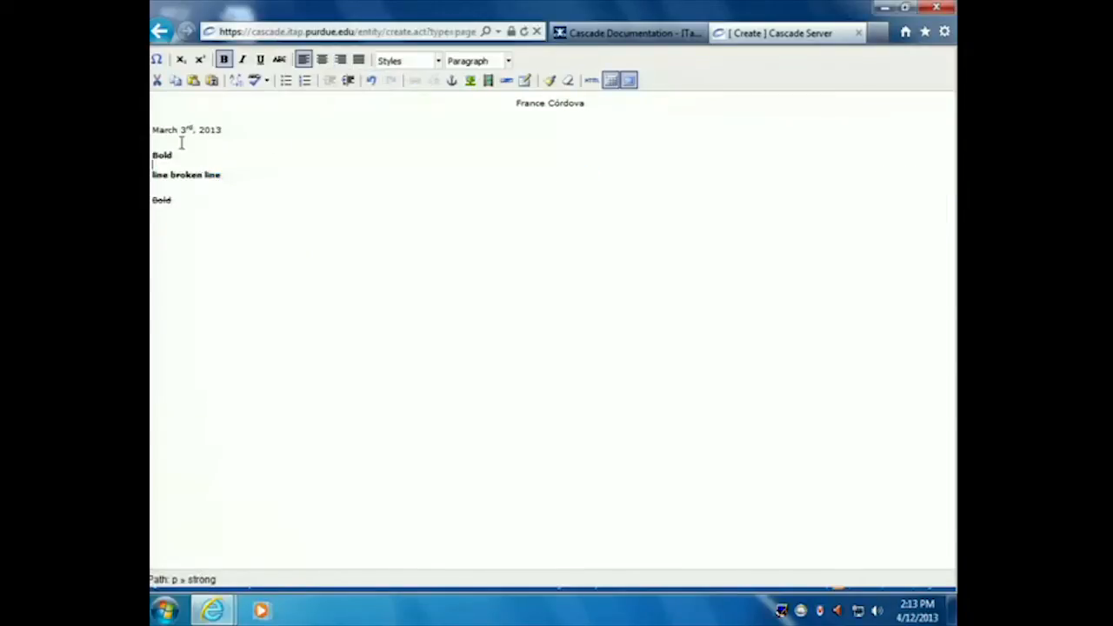
left_click_drag(233, 173, 152, 145)
left_click_drag(183, 201, 154, 209)
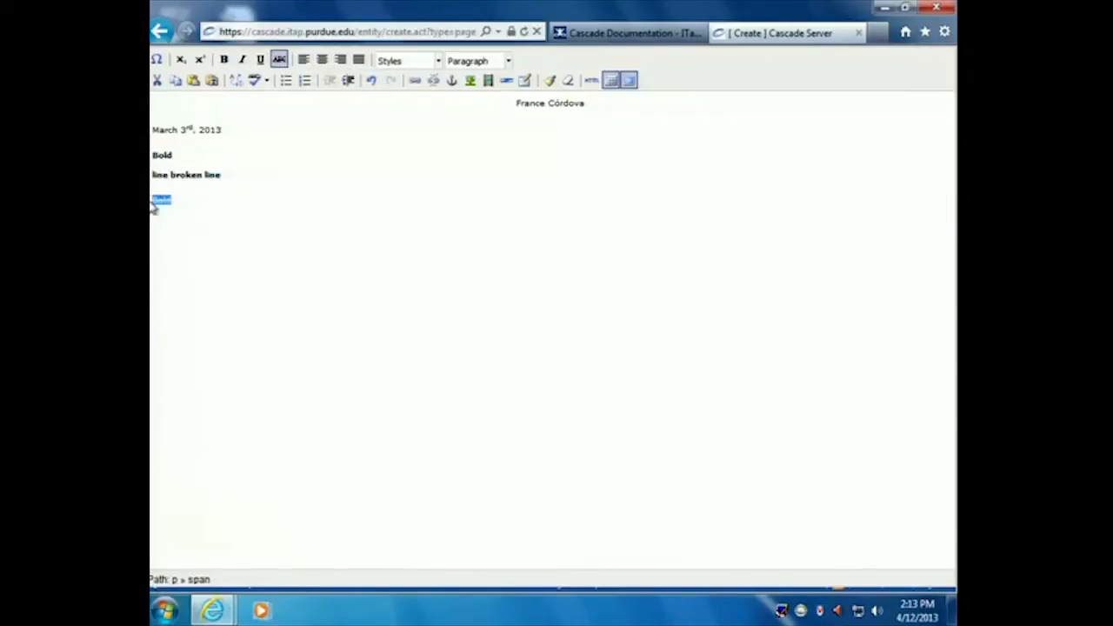
left_click(232, 169)
left_click(253, 248)
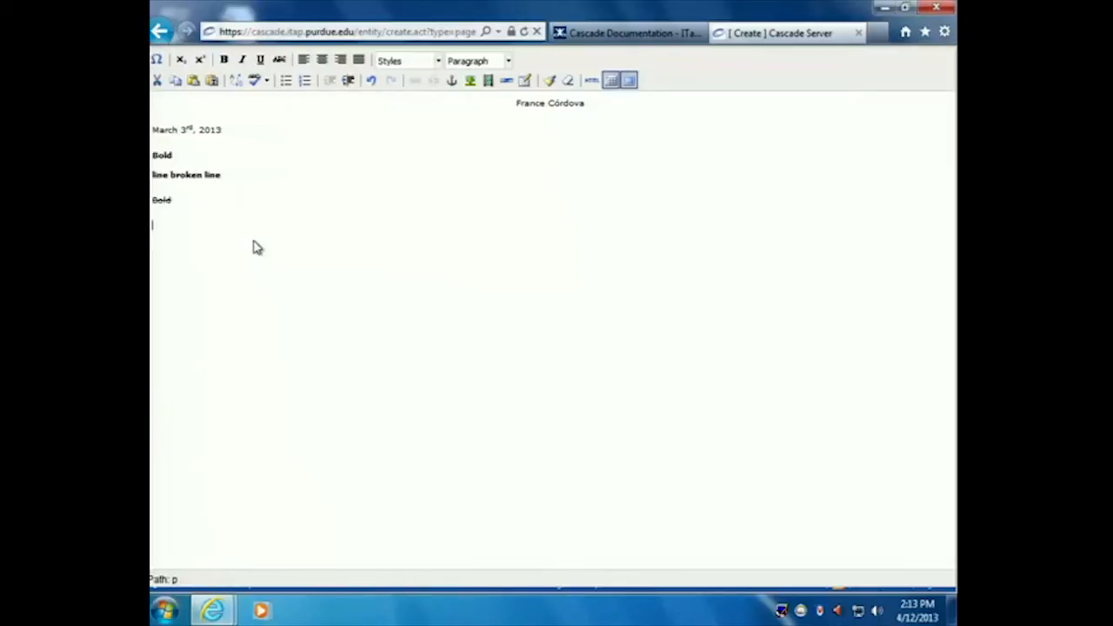
left_click(159, 163)
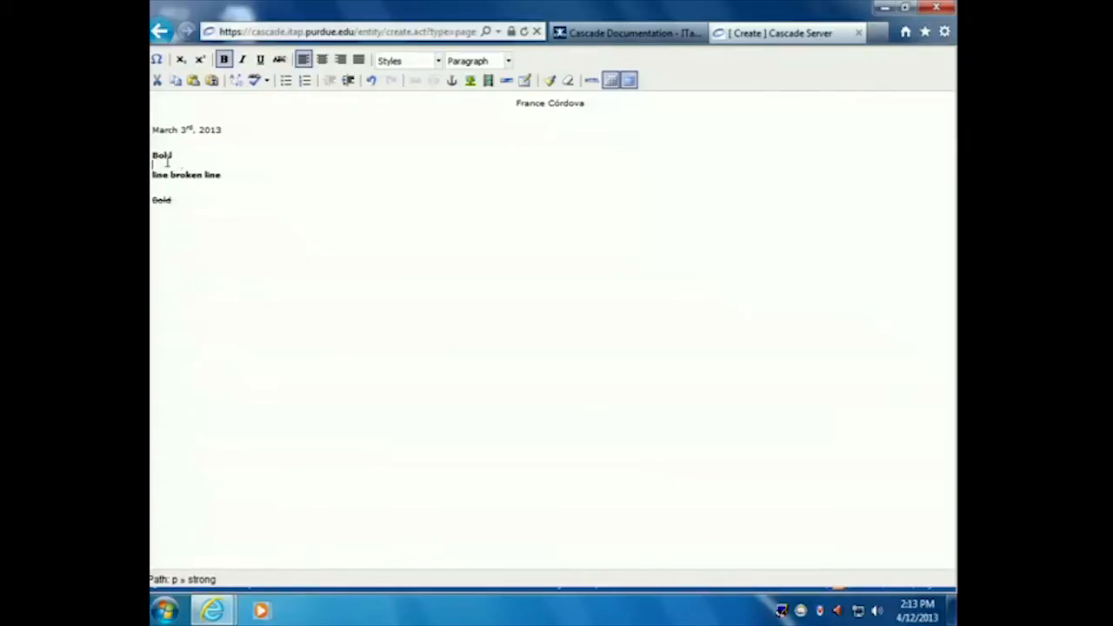
left_click(159, 187)
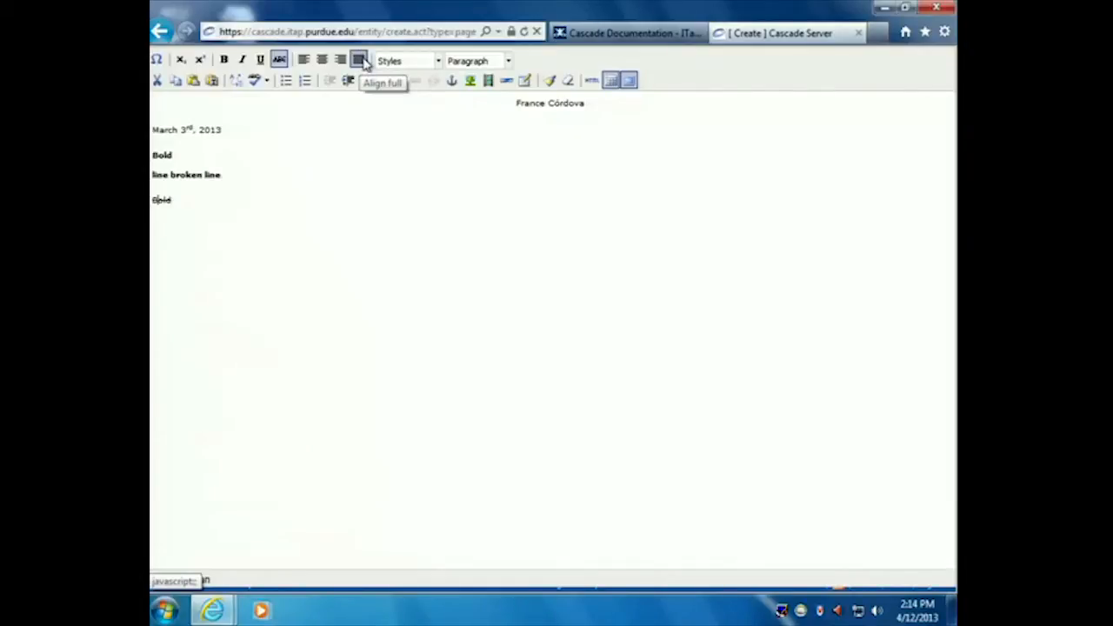
left_click(591, 32)
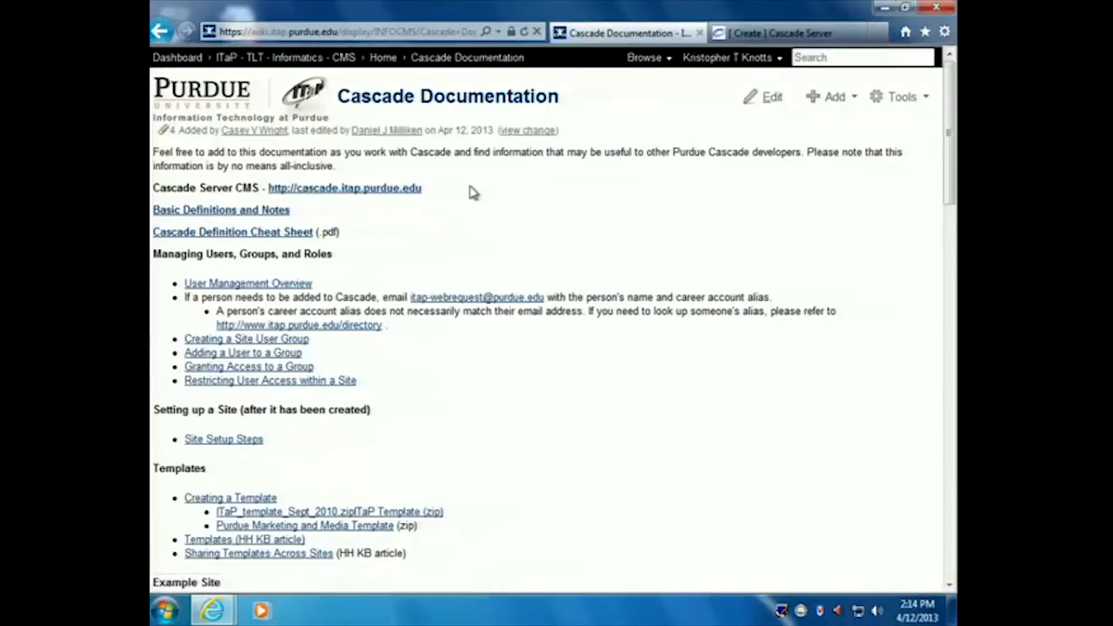
left_click(769, 33)
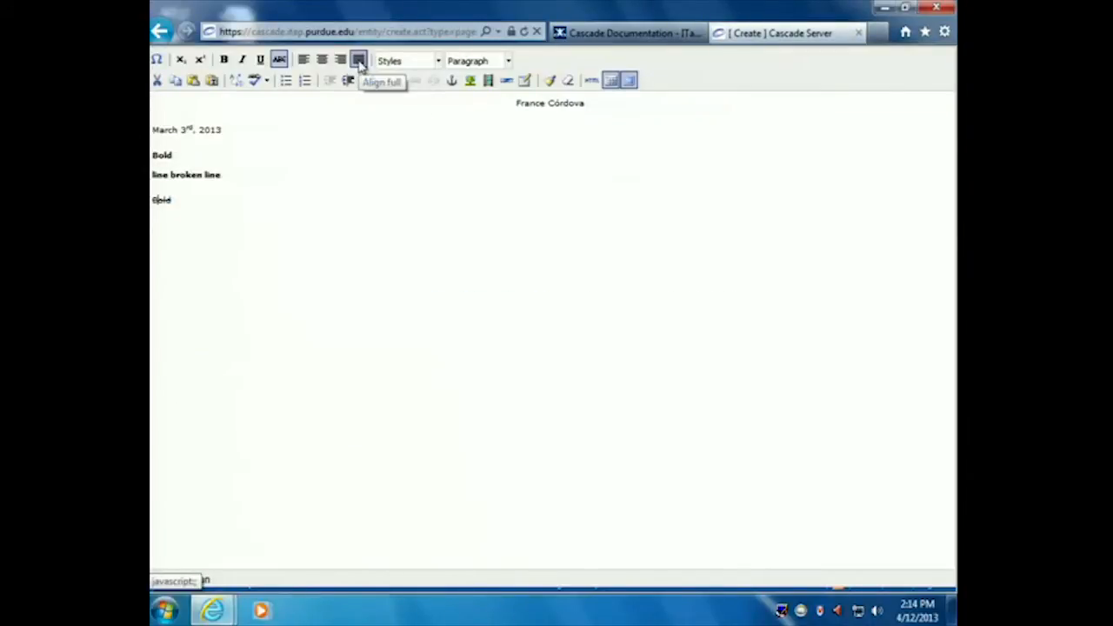
left_click(278, 278)
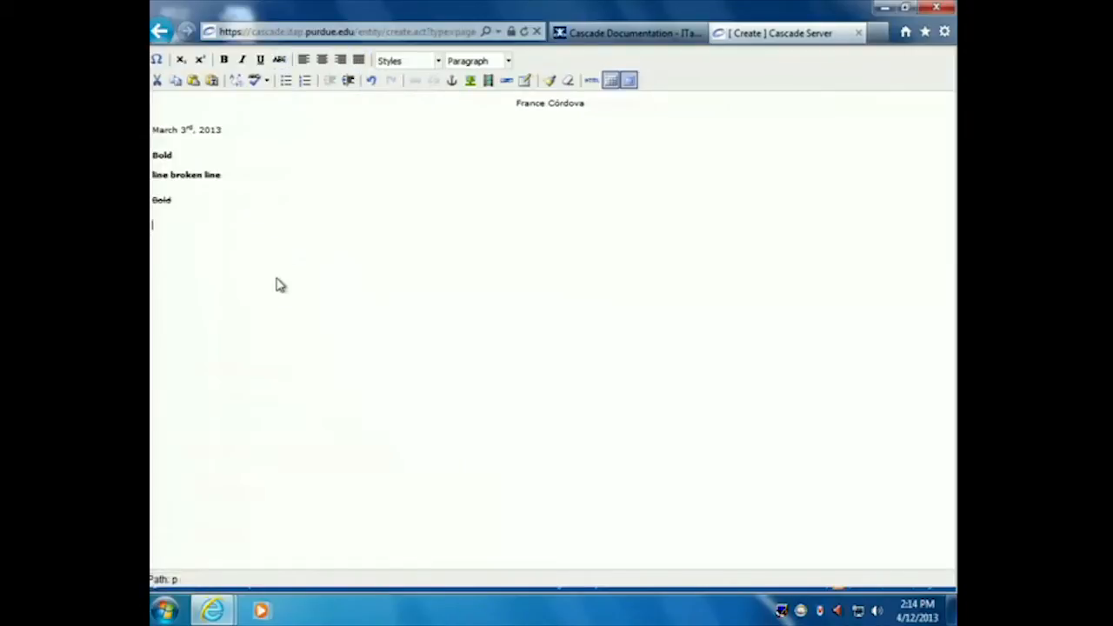
- Examine the table styles offered for the page text, both with and without the "March 3rd, 2013" line selected
left_click(440, 63)
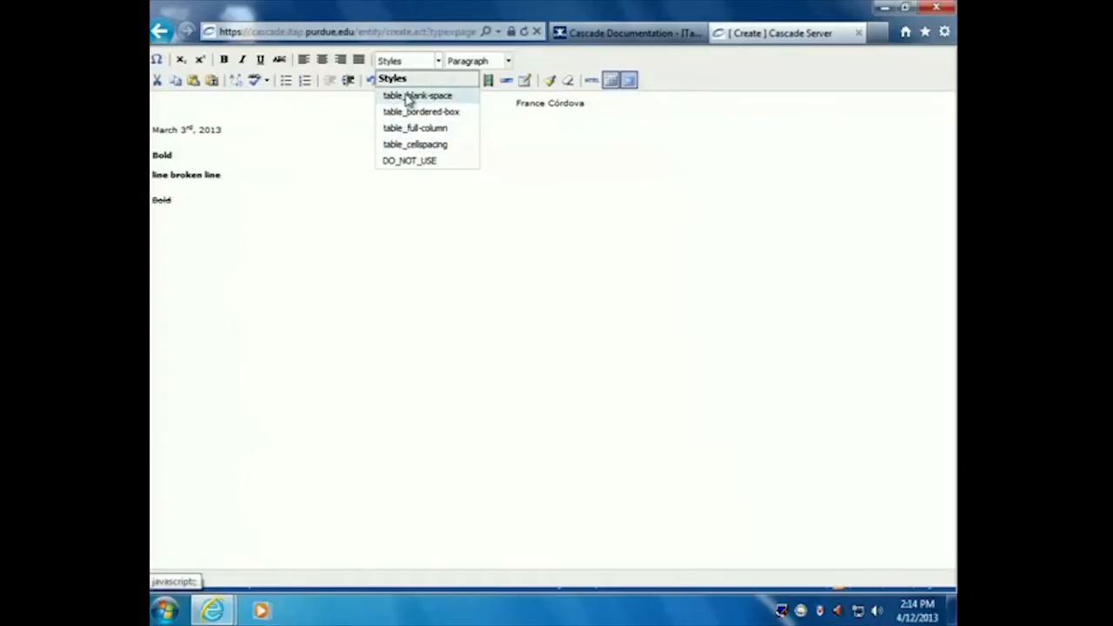
left_click(304, 148)
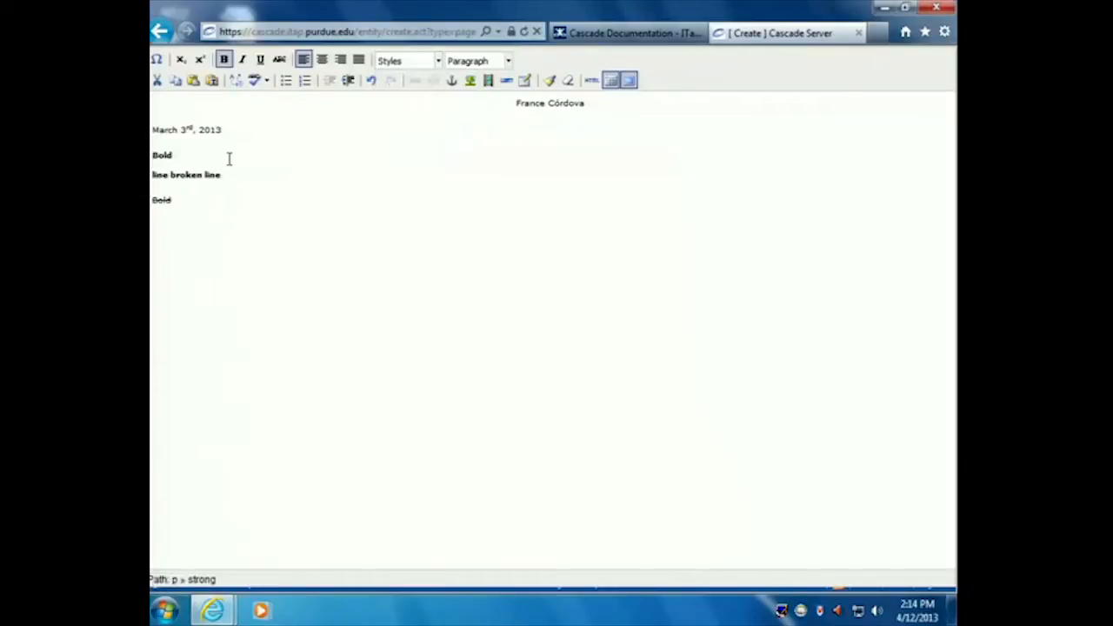
left_click(439, 65)
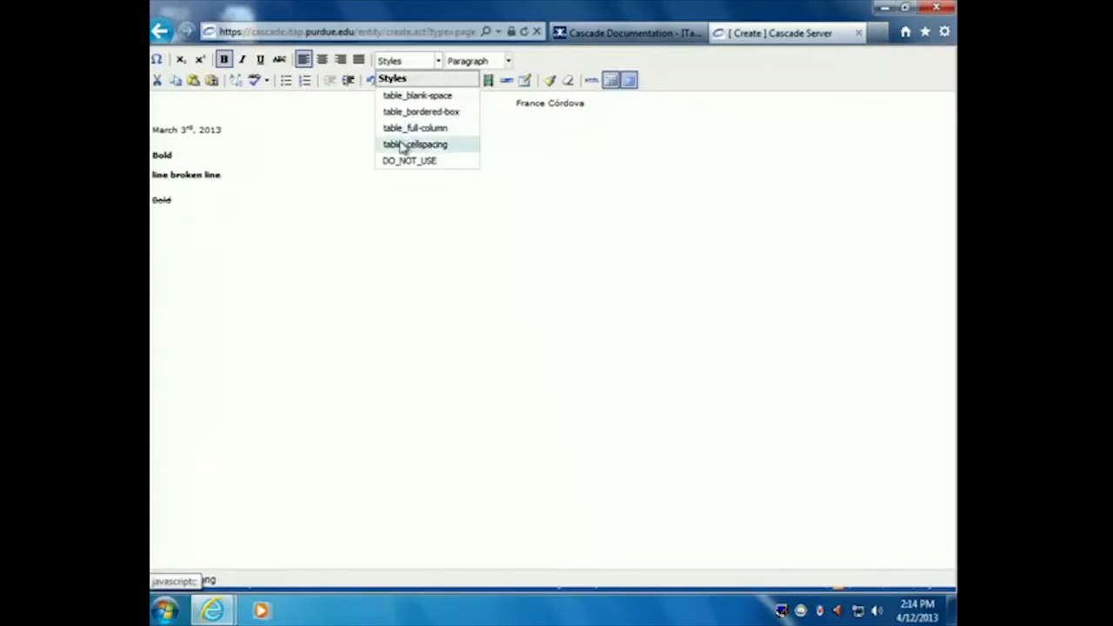
left_click(330, 135)
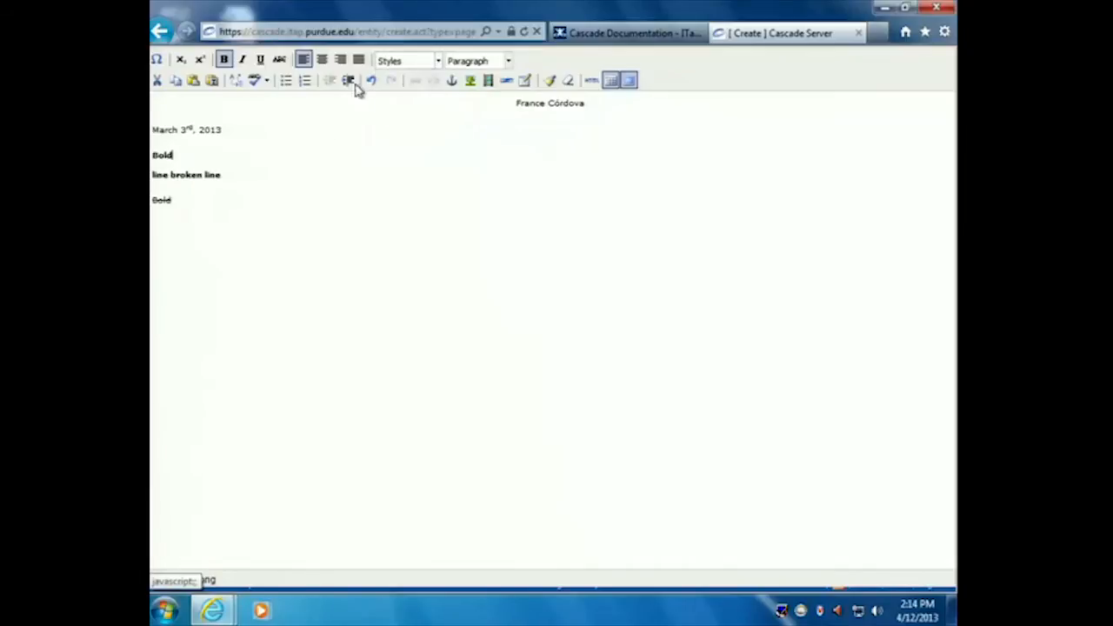
triple_click(221, 130)
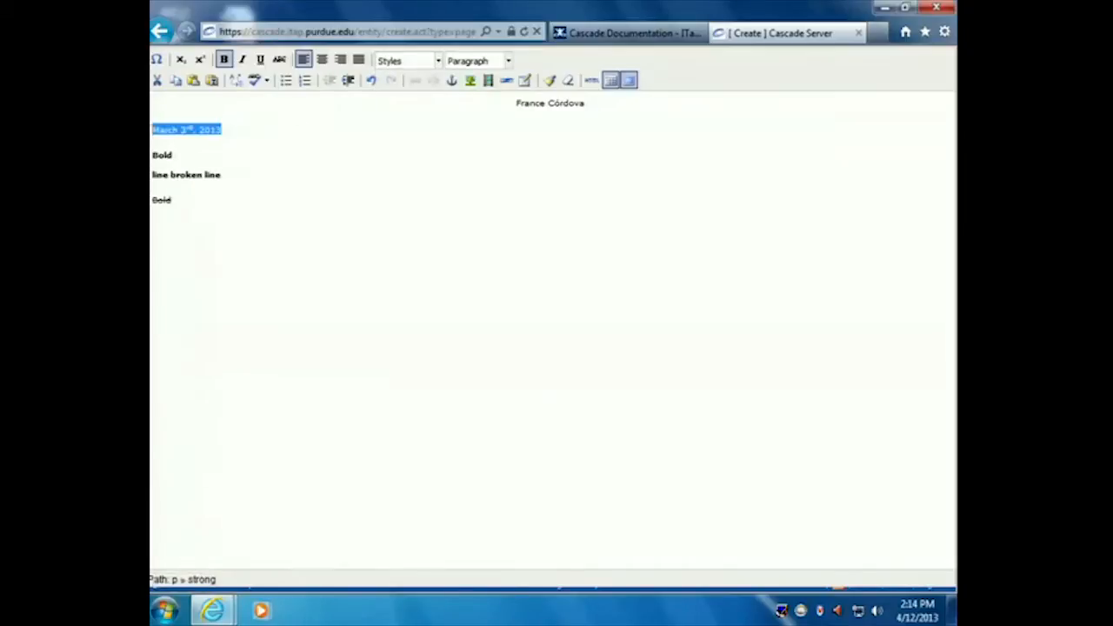
left_click(405, 65)
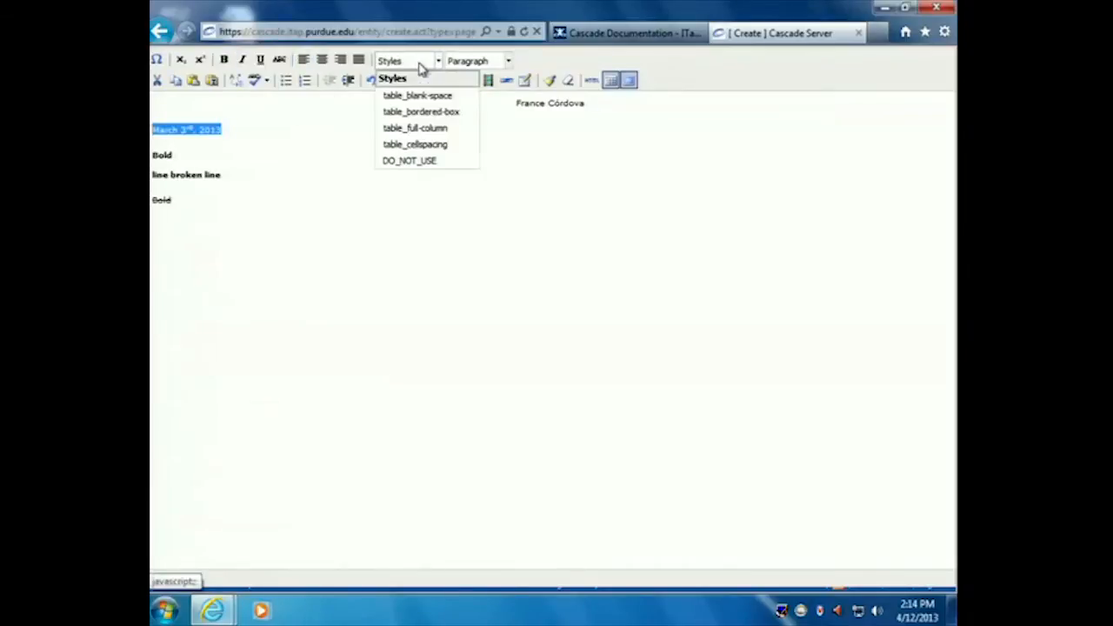
left_click(209, 146)
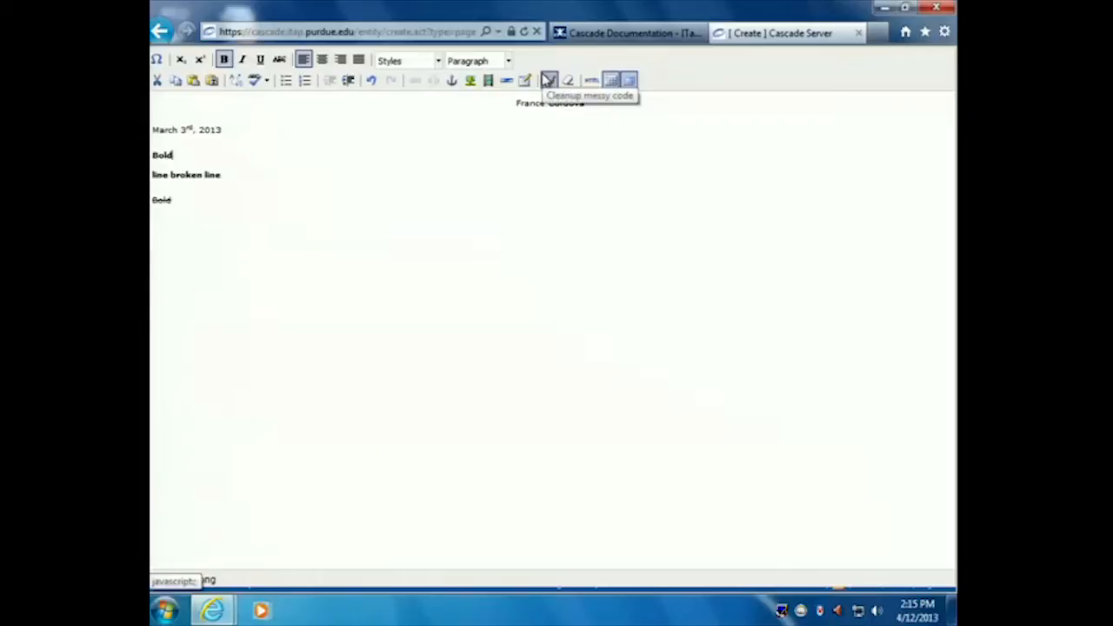
left_click(436, 62)
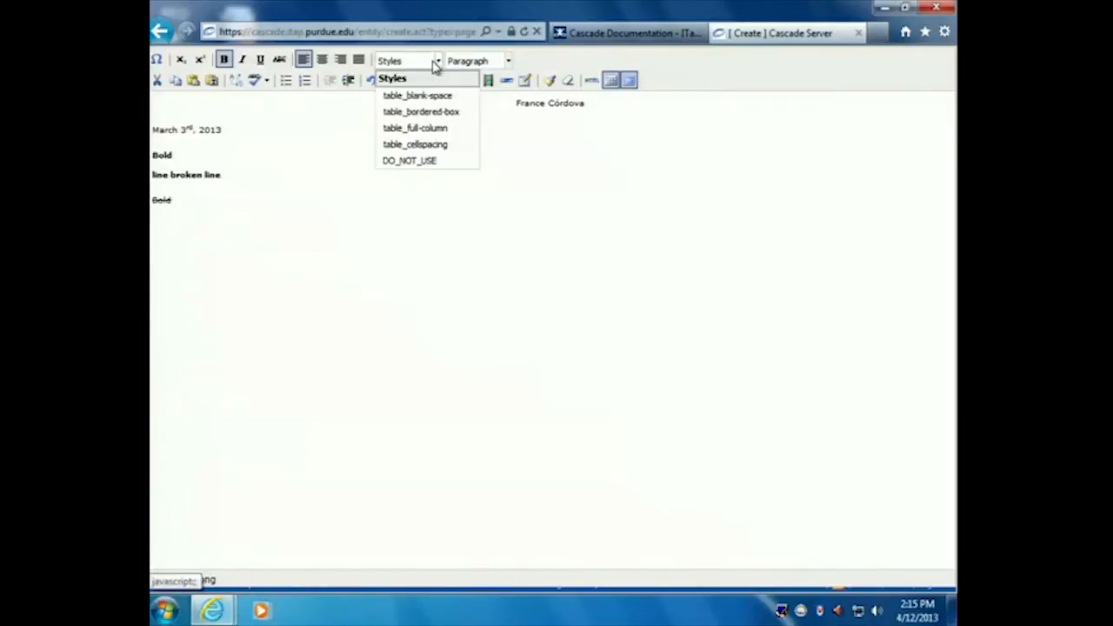
left_click(246, 139)
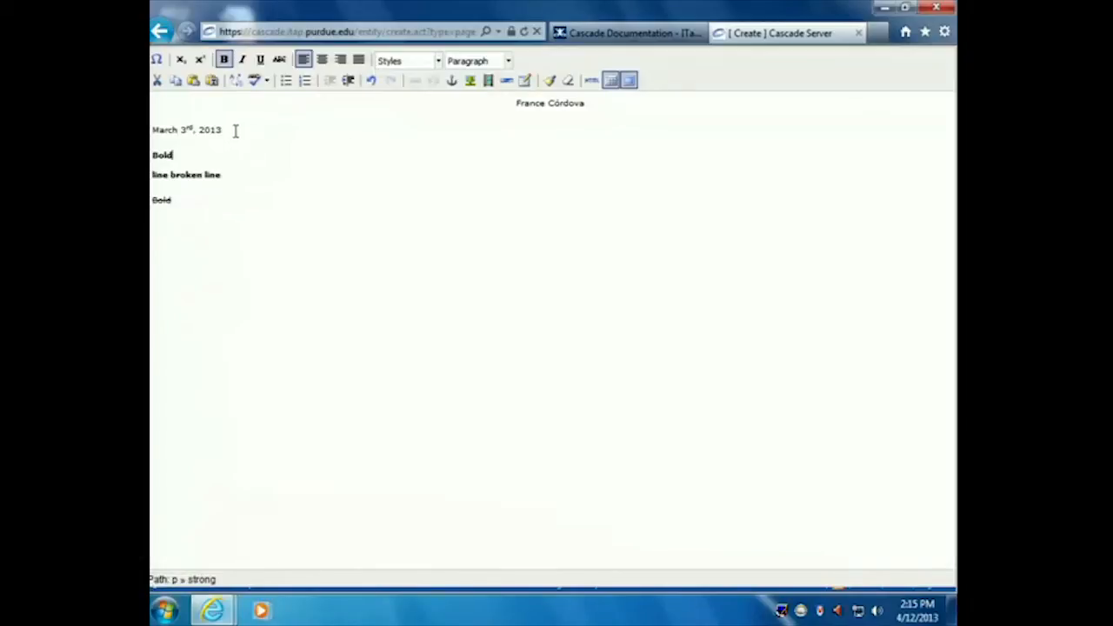
- Apply the table_blank-space style to the "March 3rd, 2013" line and check the class in the HTML source
left_click_drag(219, 130, 153, 130)
left_click(422, 62)
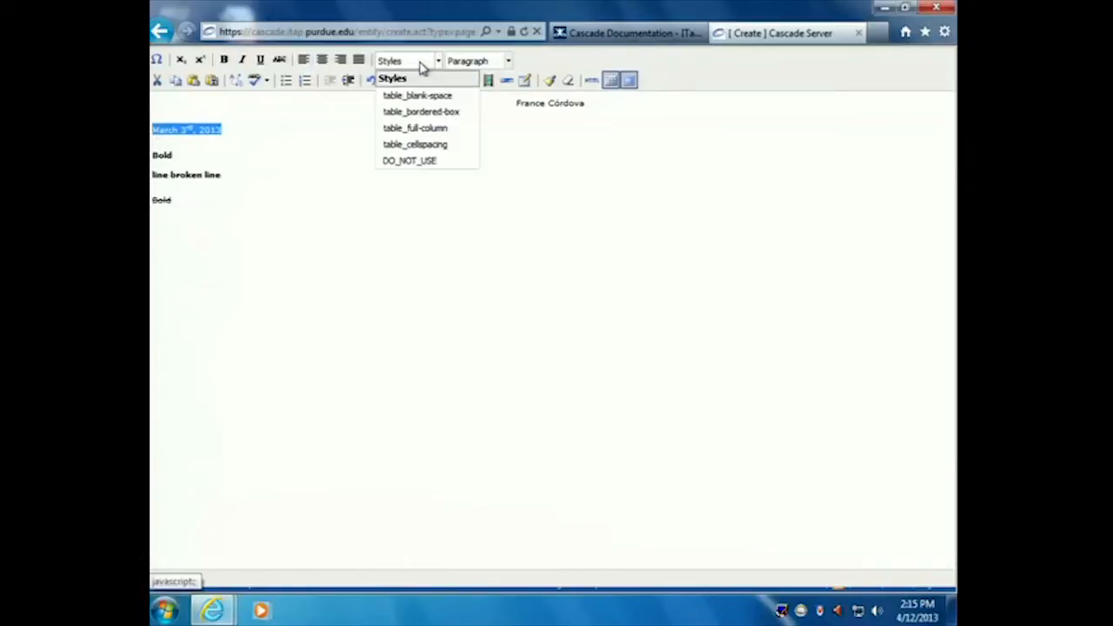
left_click(417, 96)
left_click(590, 81)
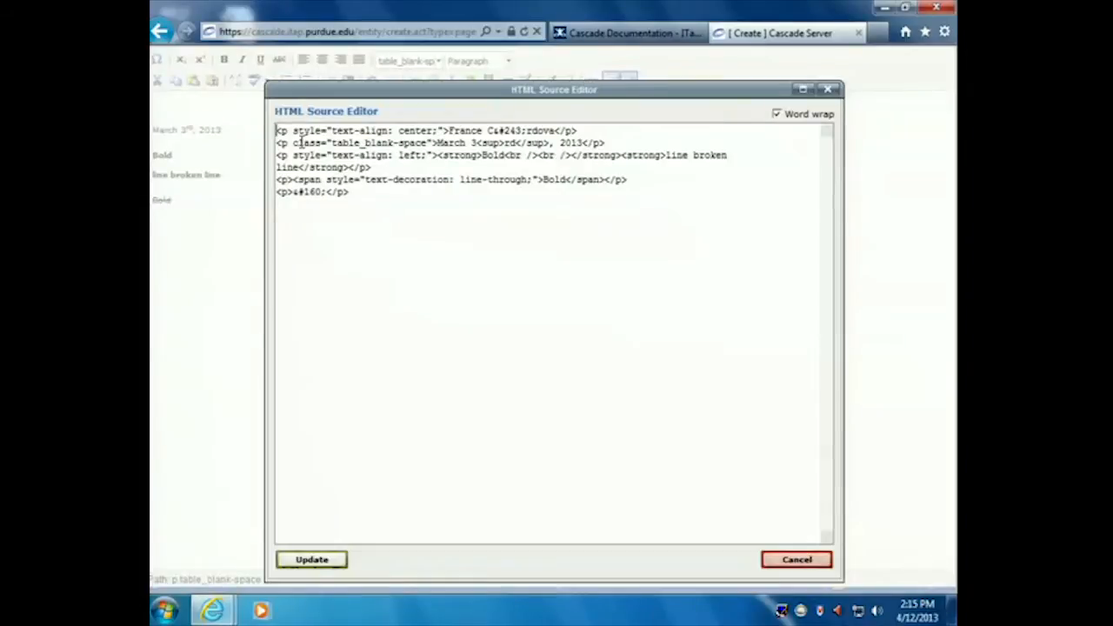
left_click(786, 559)
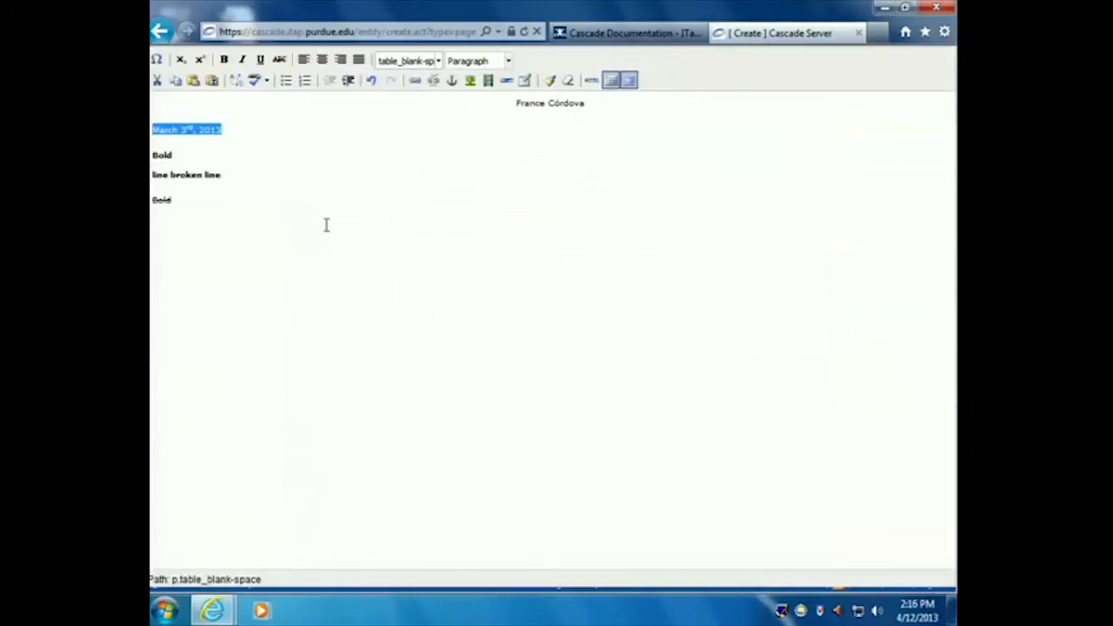
- Clean up the messy code on the styled date line and check the HTML source after toggling fullscreen mode off and on
left_click(549, 82)
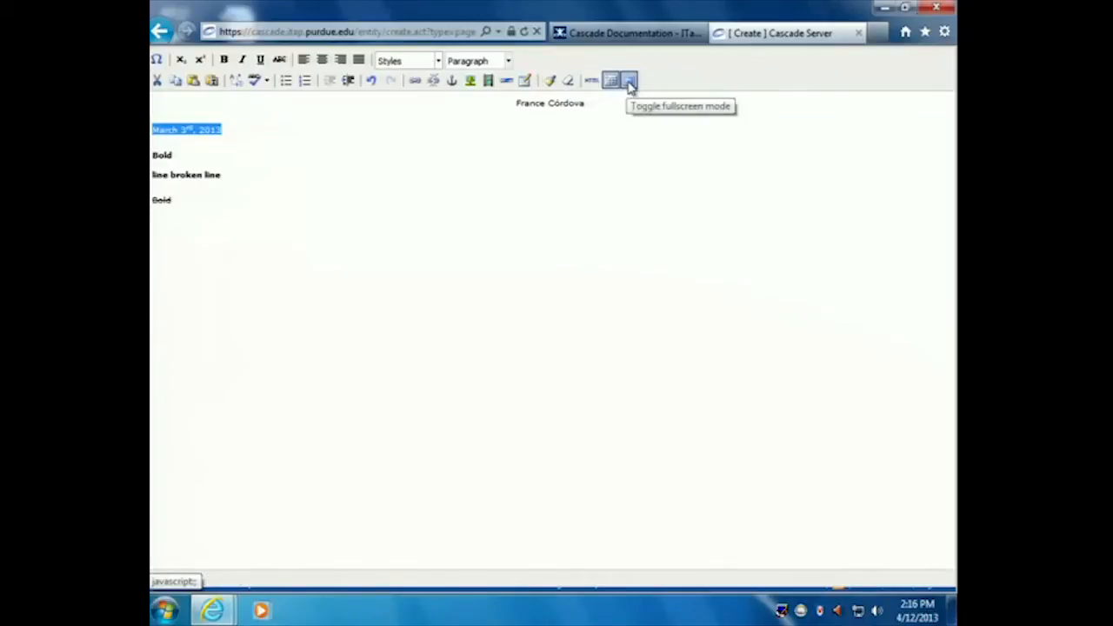
left_click(630, 81)
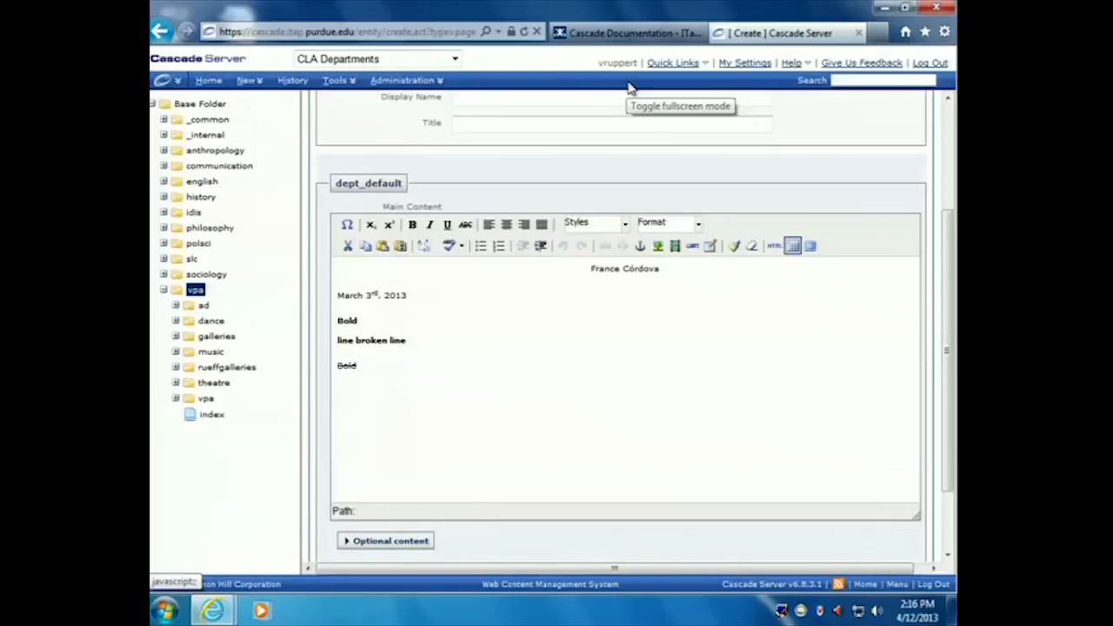
left_click(810, 245)
left_click(592, 80)
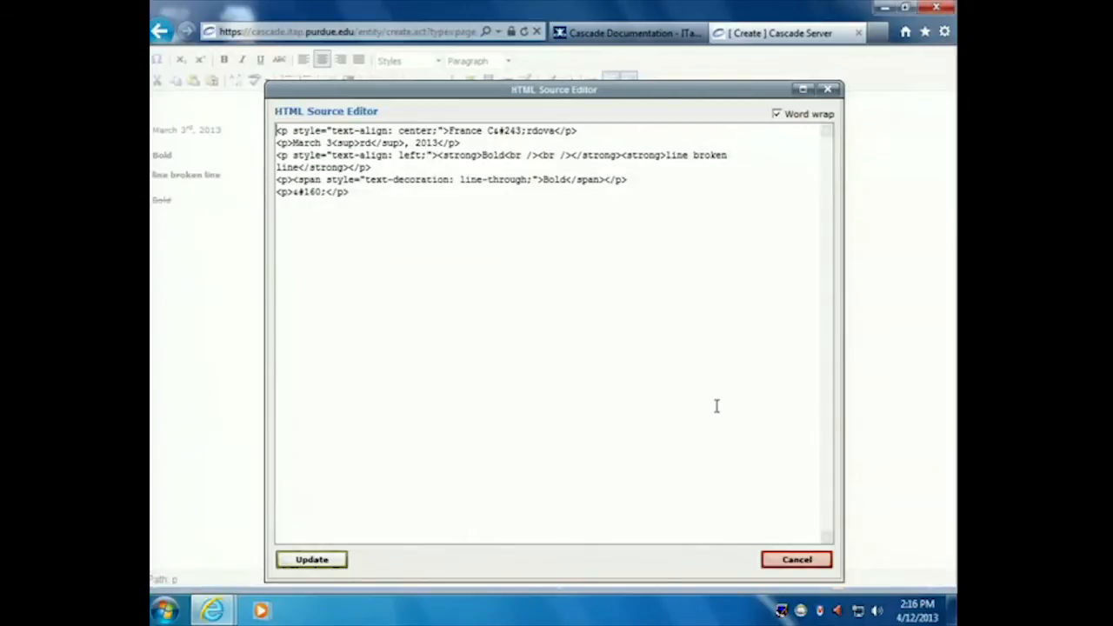
left_click(790, 562)
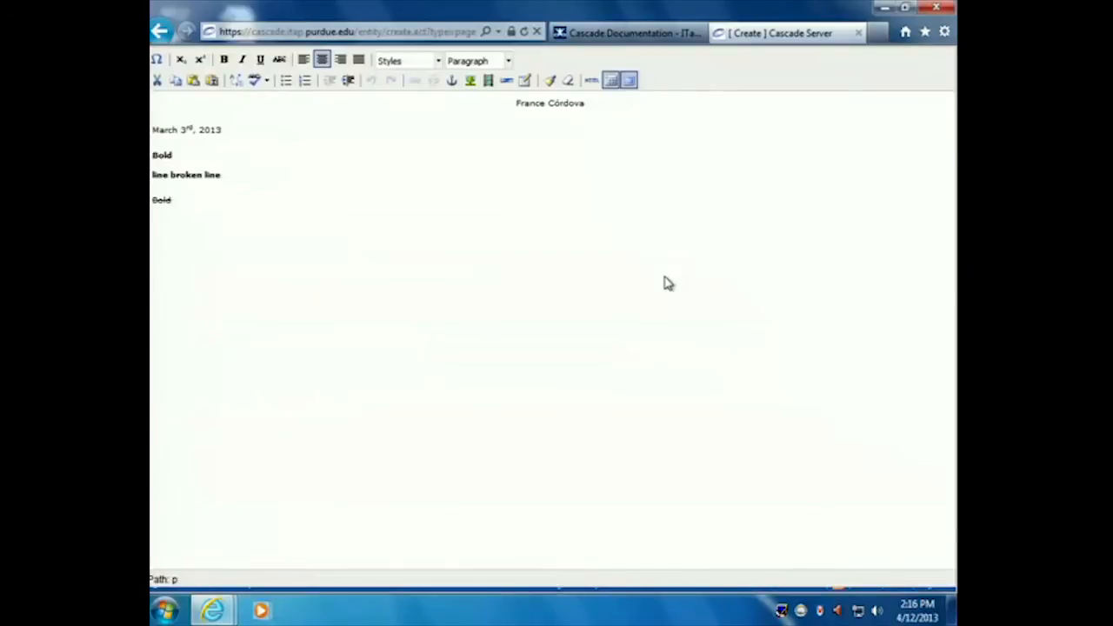
- Examine the available styles and the paragraph and heading formats for the page text
left_click(439, 62)
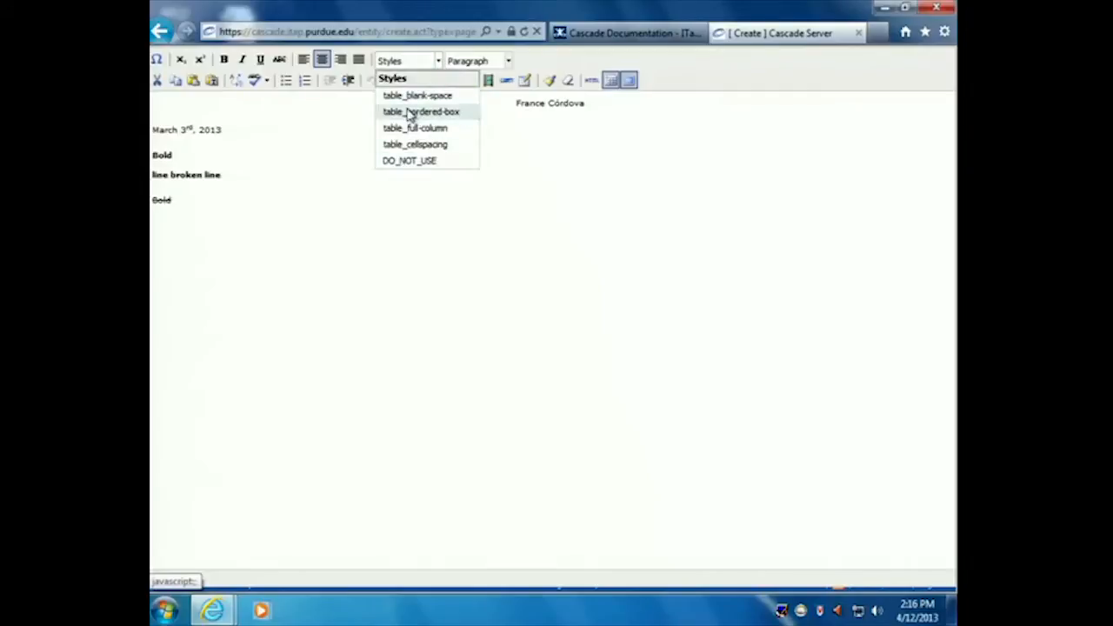
left_click(438, 63)
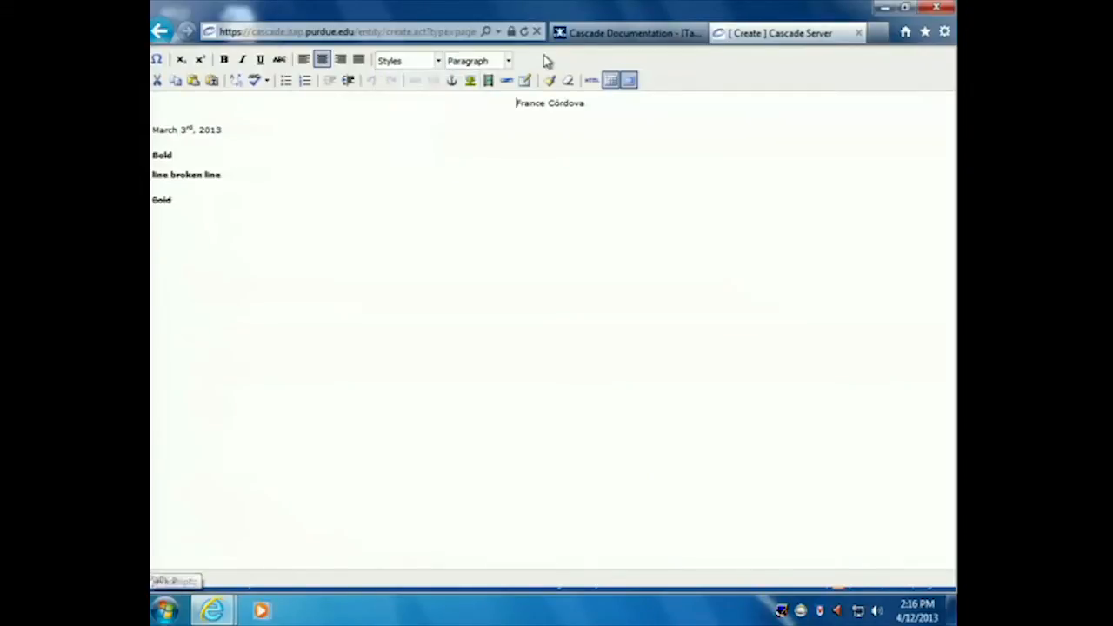
left_click(509, 63)
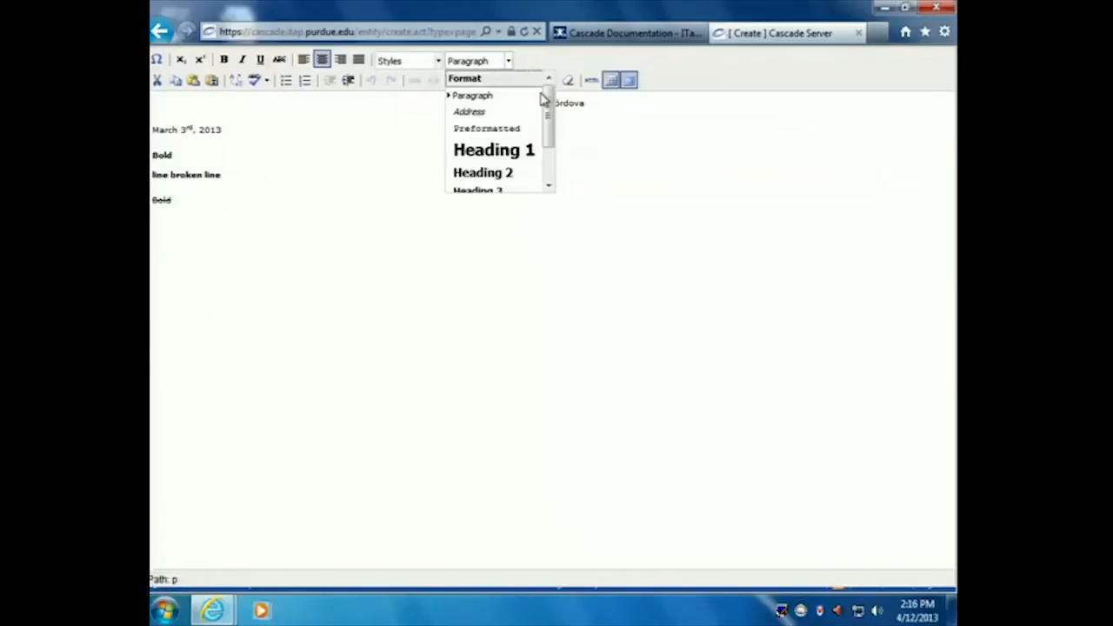
left_click(508, 64)
left_click(500, 119)
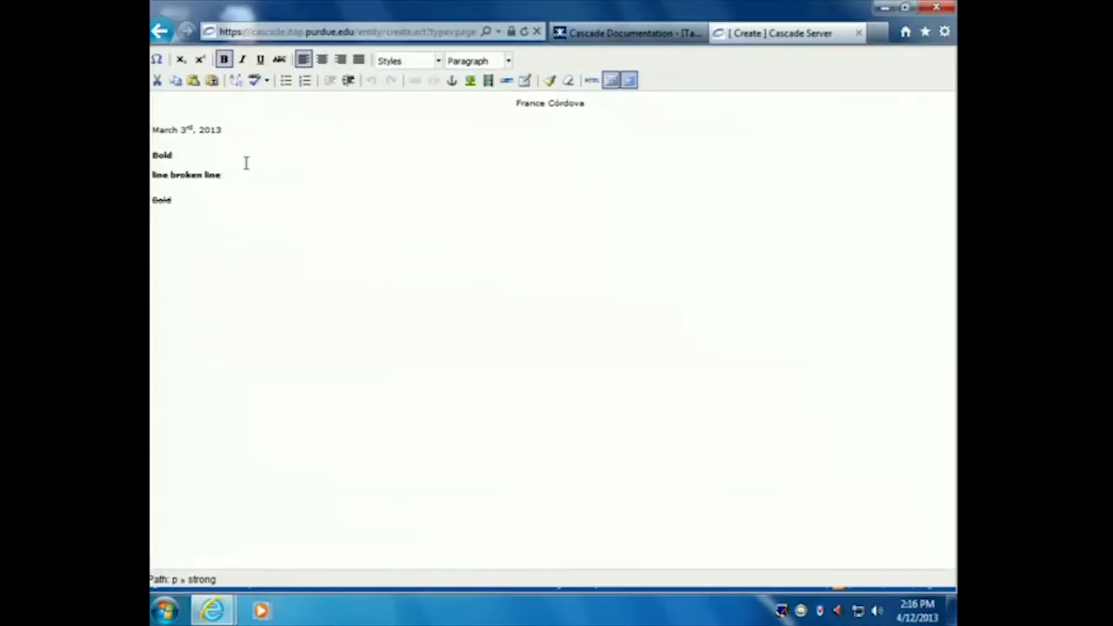
left_click(224, 261)
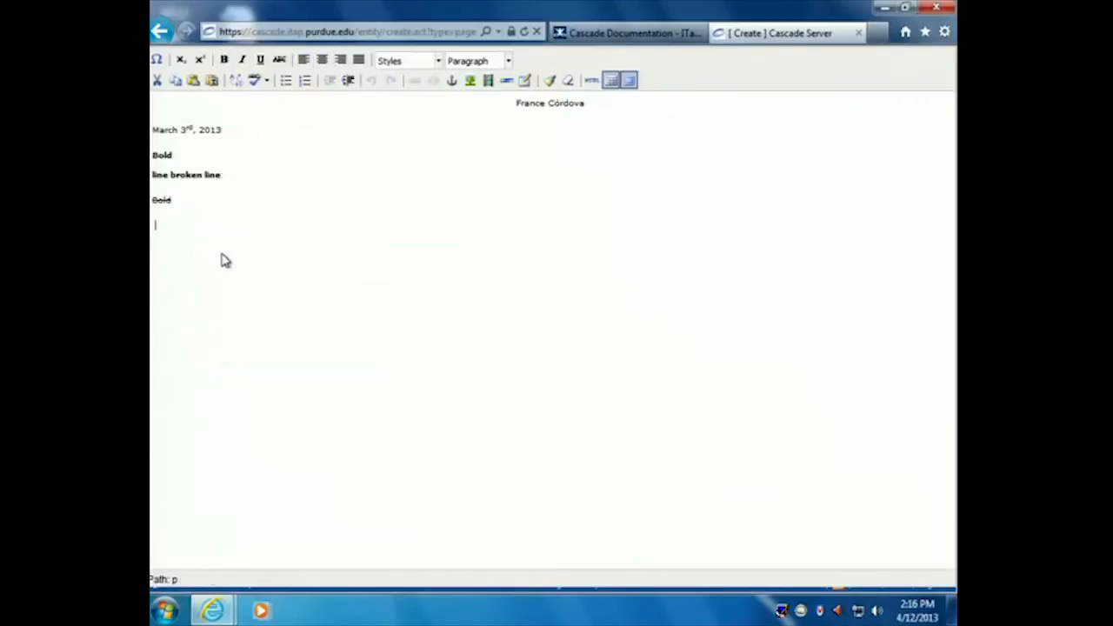
left_click(510, 65)
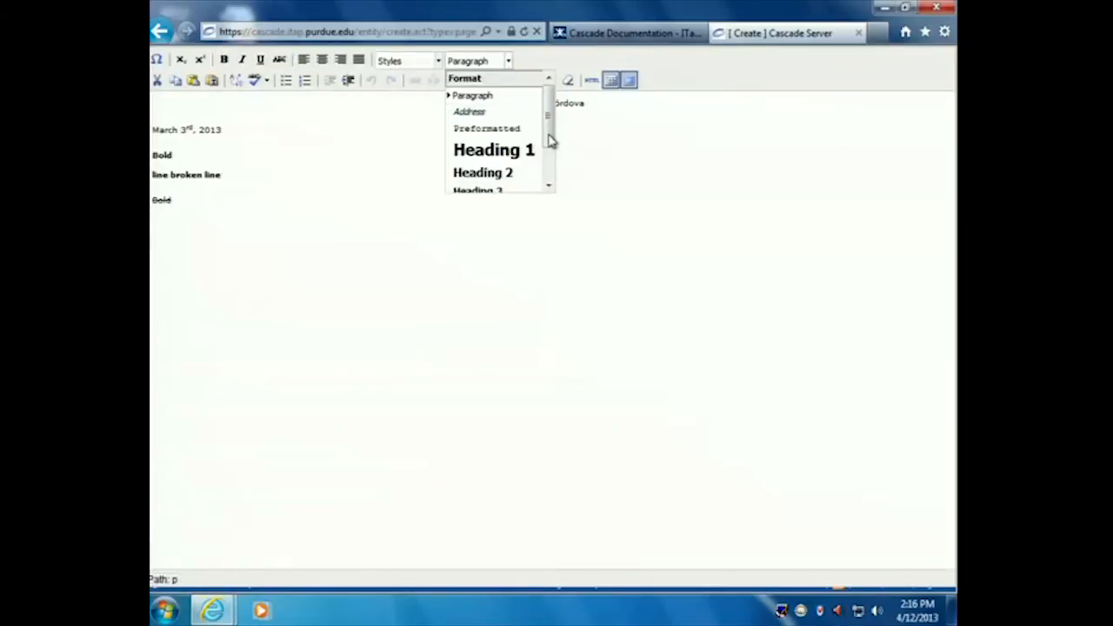
left_click(510, 64)
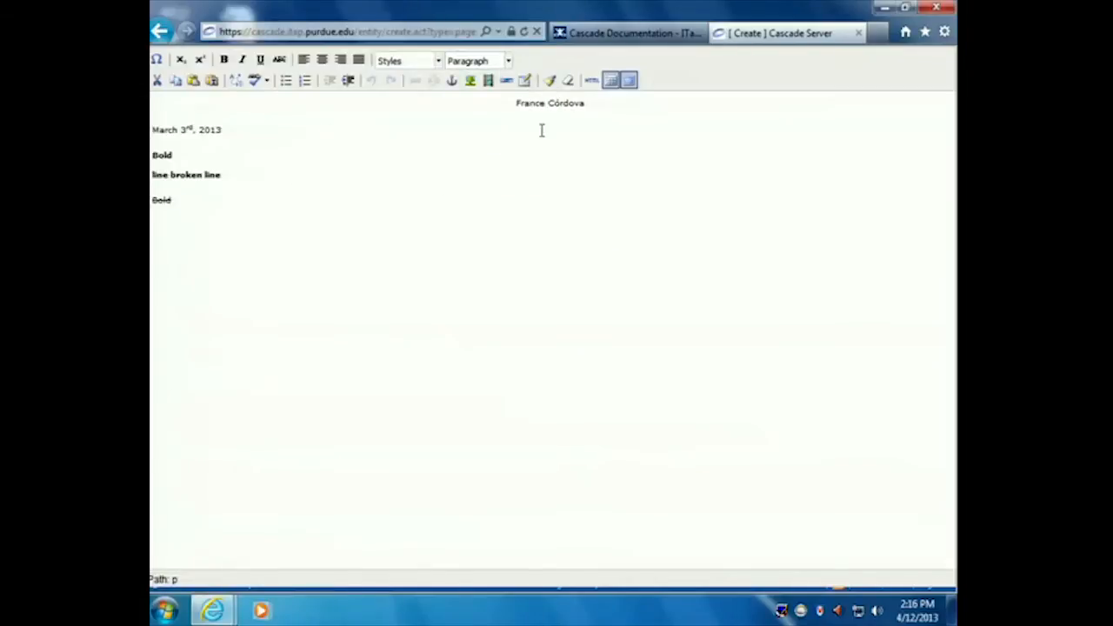
- Left-align the centered name line at the start of the page content
left_click_drag(589, 108, 437, 104)
left_click(599, 102)
left_click_drag(599, 102, 446, 109)
left_click(304, 59)
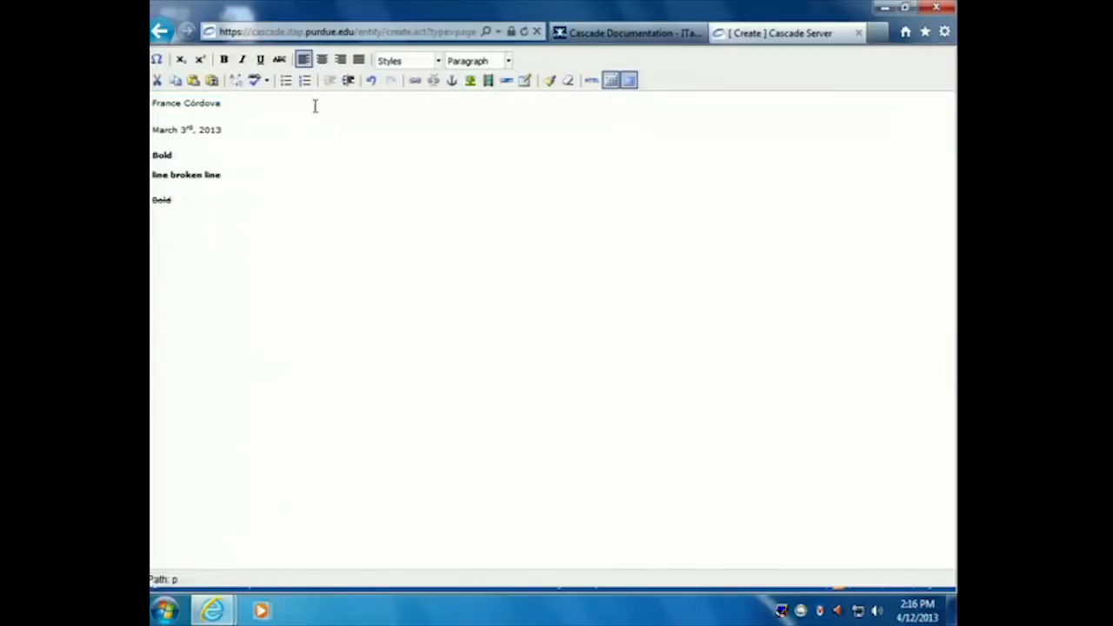
- Format the name line above the date as Heading 1
left_click_drag(316, 104, 152, 104)
left_click(507, 60)
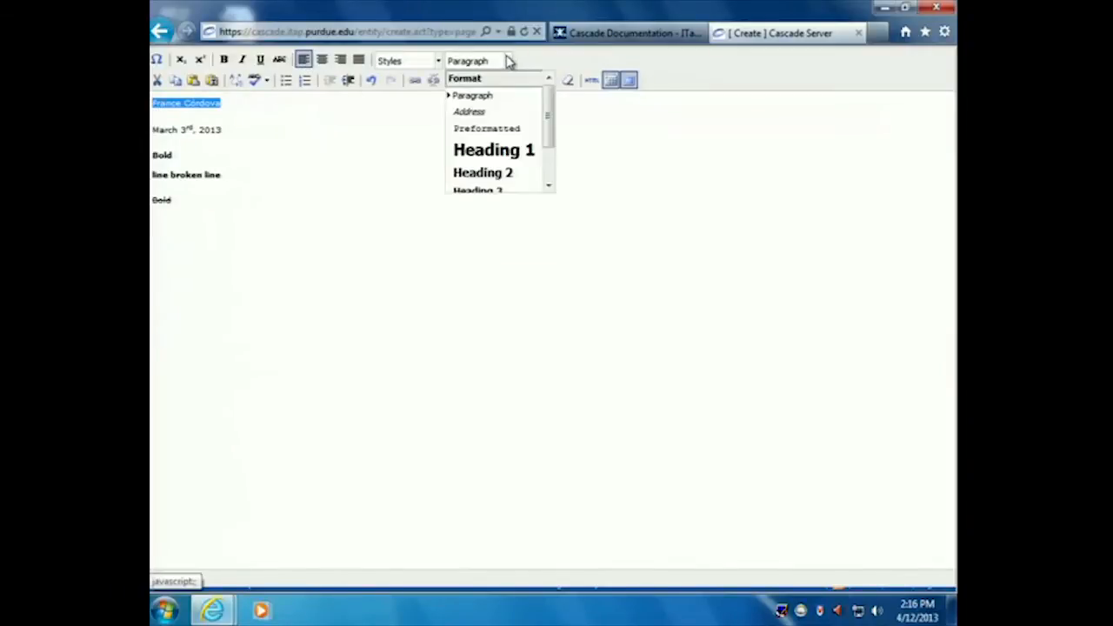
left_click(511, 152)
left_click(287, 133)
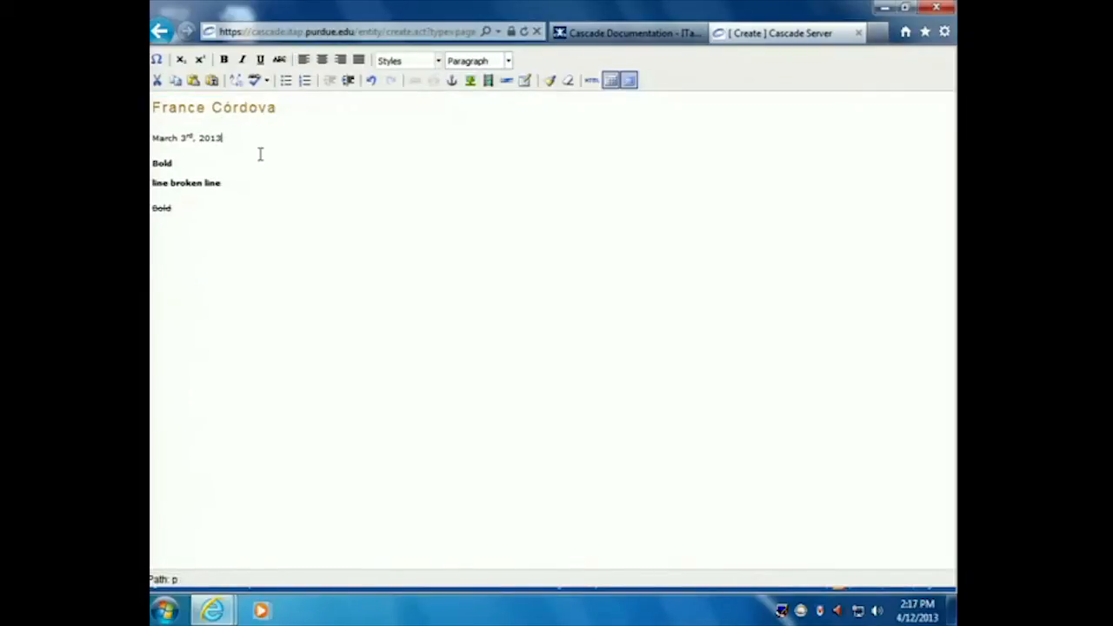
- Inspect the format and element path of the heading, the date line and the bold text in turn
left_click(243, 107)
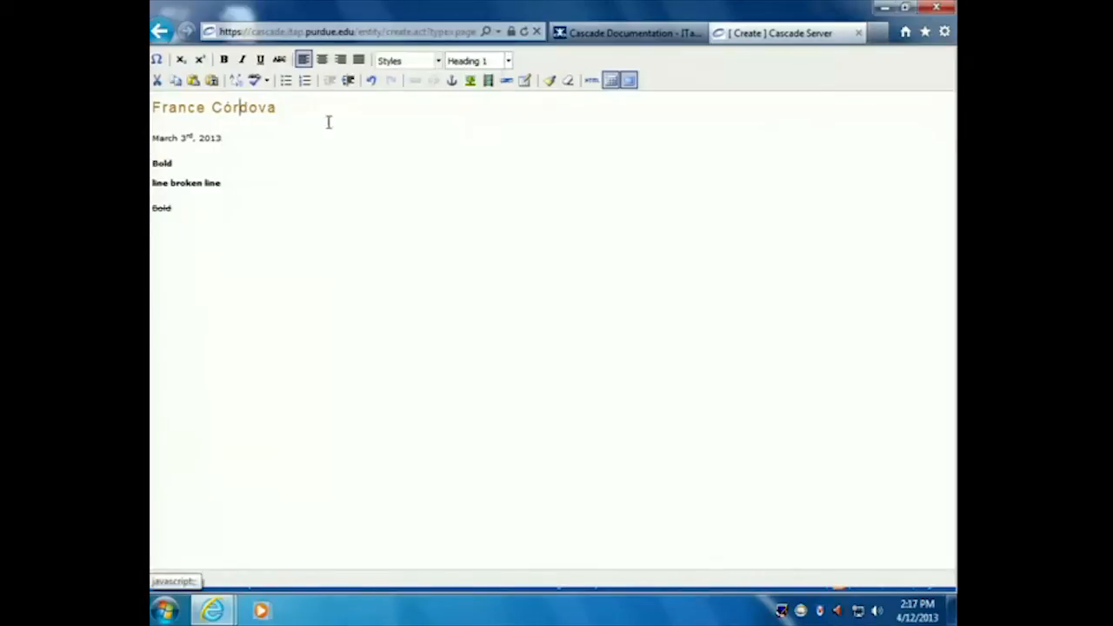
left_click(220, 137)
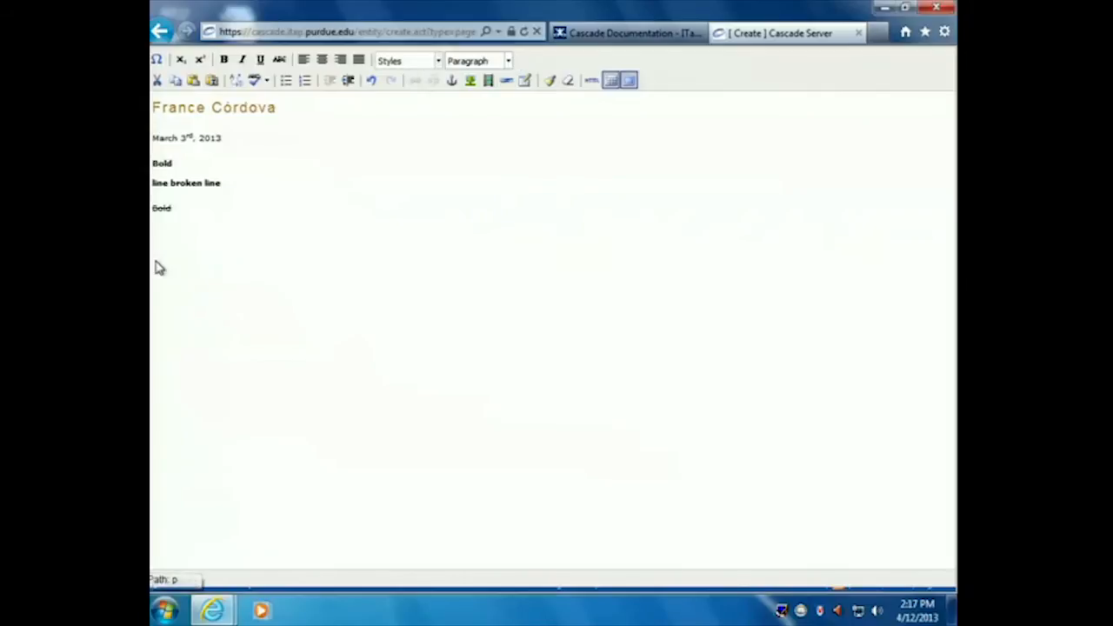
left_click(183, 184)
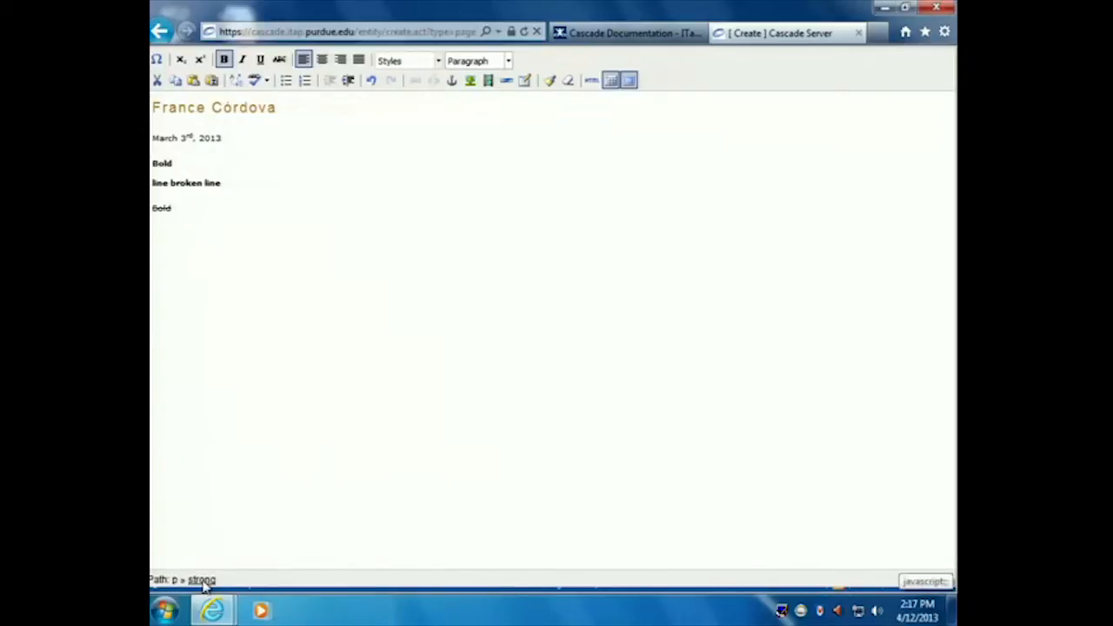
left_click(236, 109)
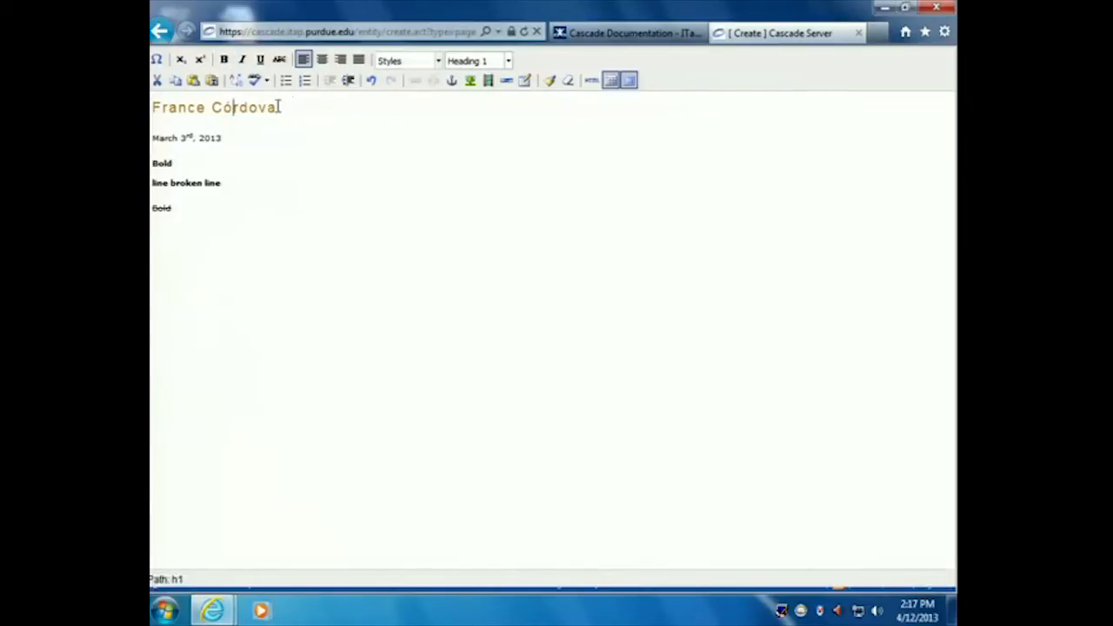
- Change the format of the name heading above the date to Paragraph
left_click_drag(304, 106, 152, 108)
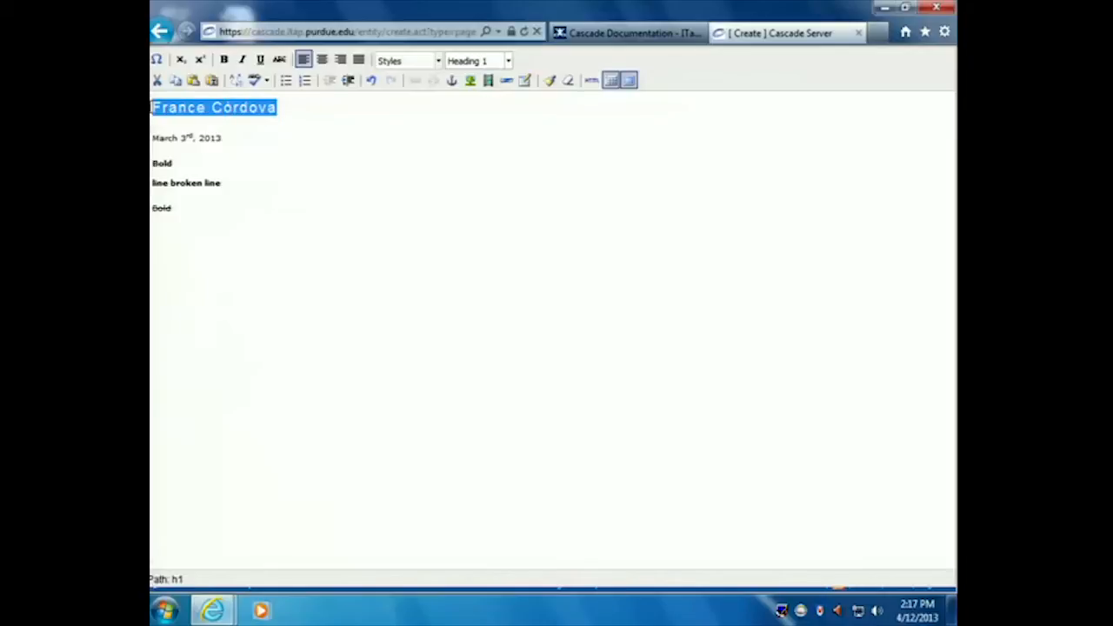
left_click(494, 61)
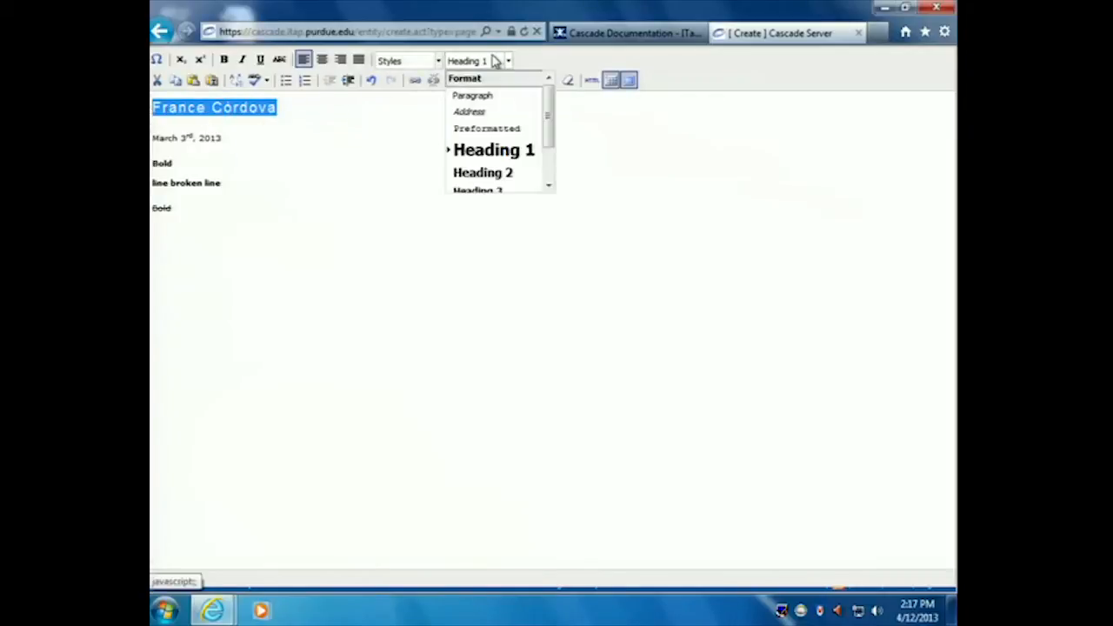
left_click(491, 99)
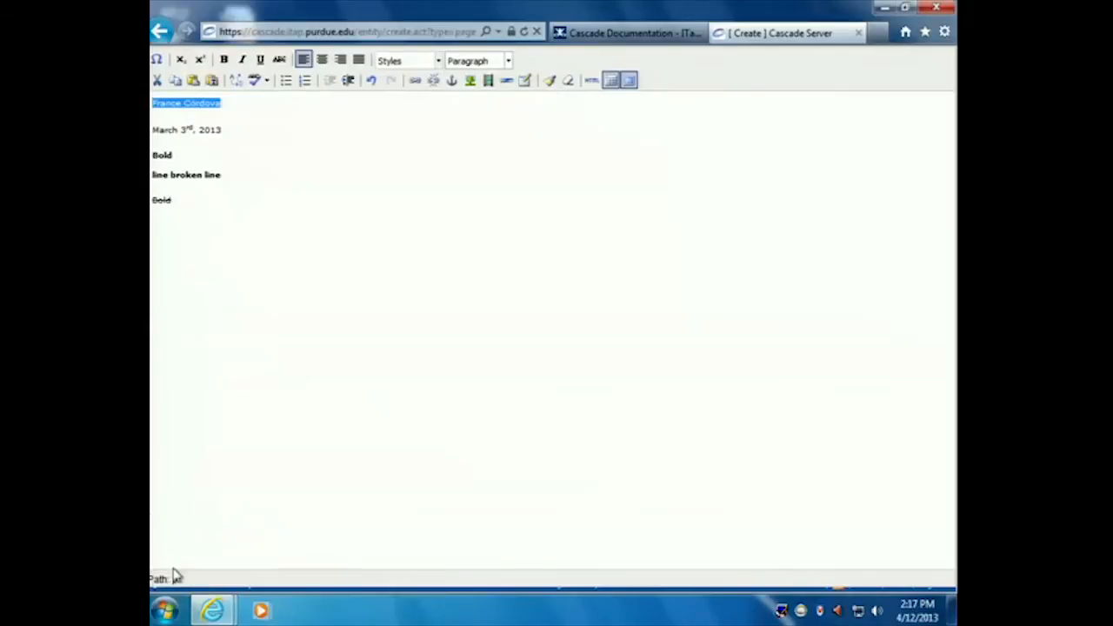
left_click(275, 120)
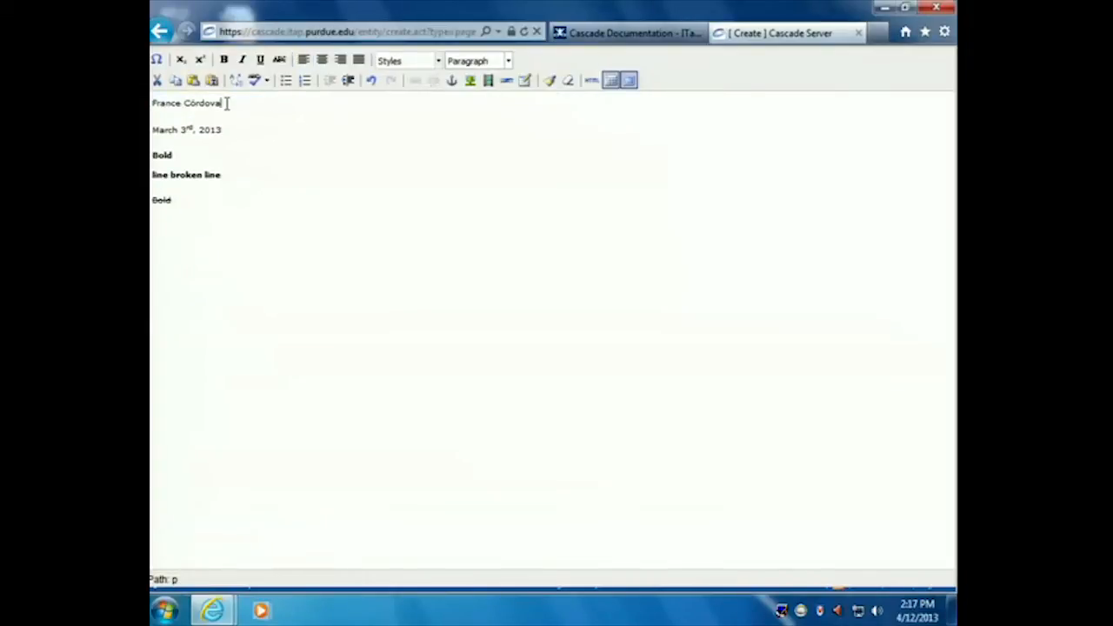
left_click(228, 104)
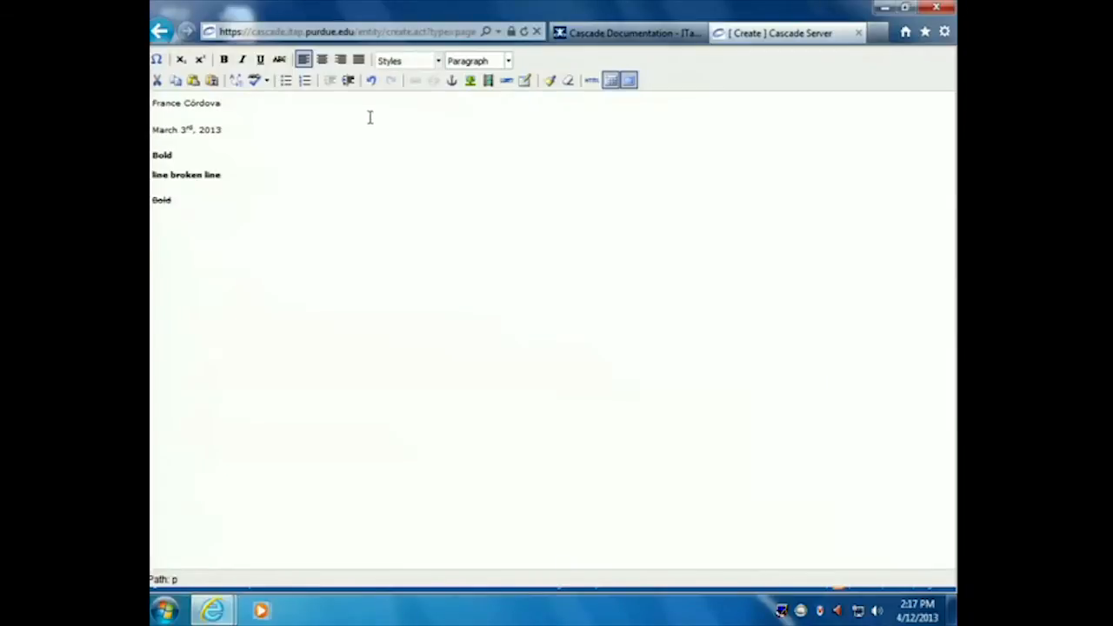
- Select only the name line above the date and format it as Heading 1
left_click_drag(234, 128, 155, 97)
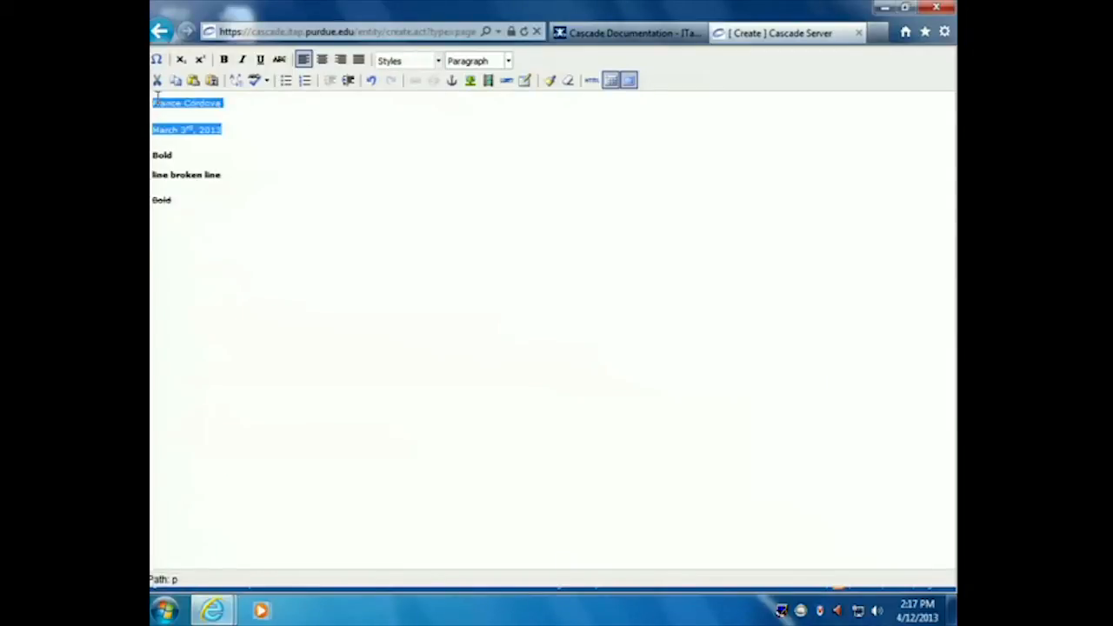
left_click(211, 127)
triple_click(196, 103)
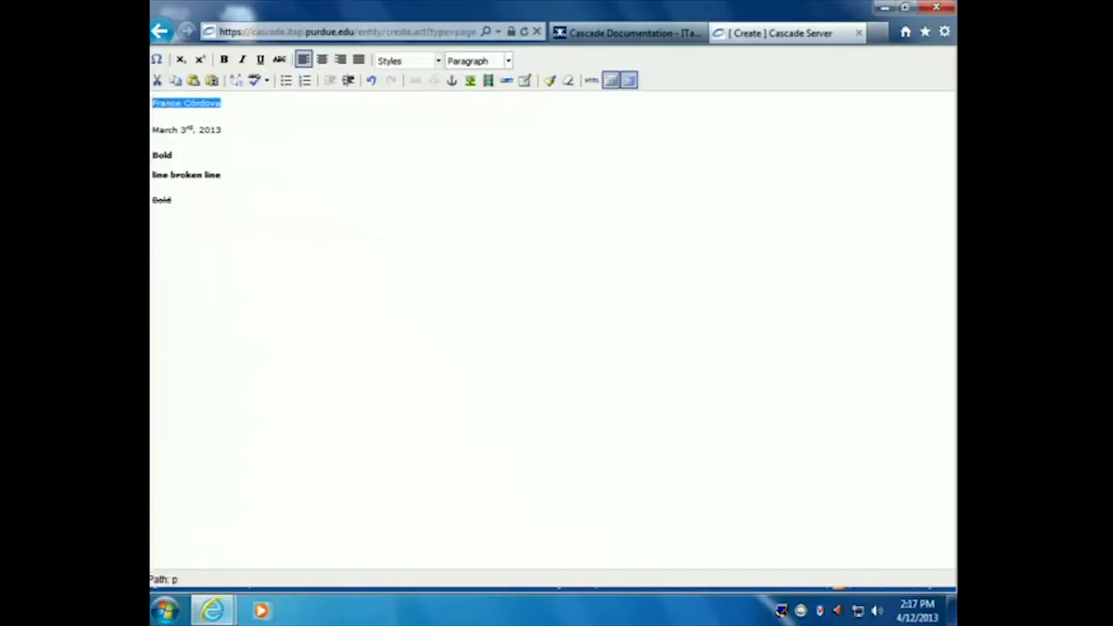
left_click(492, 61)
left_click(487, 155)
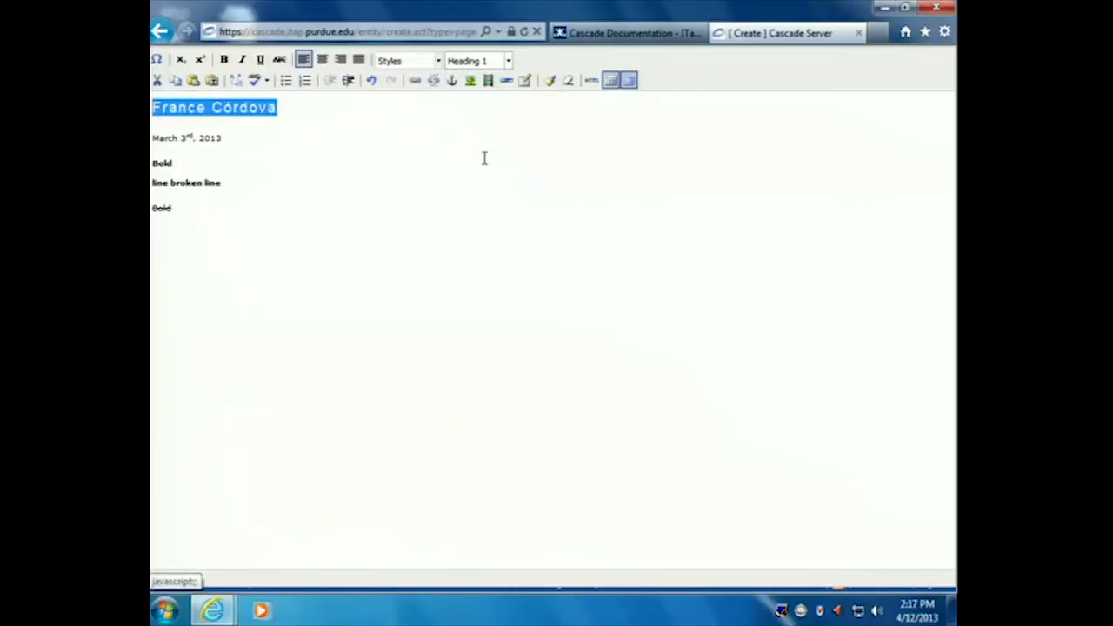
left_click(567, 80)
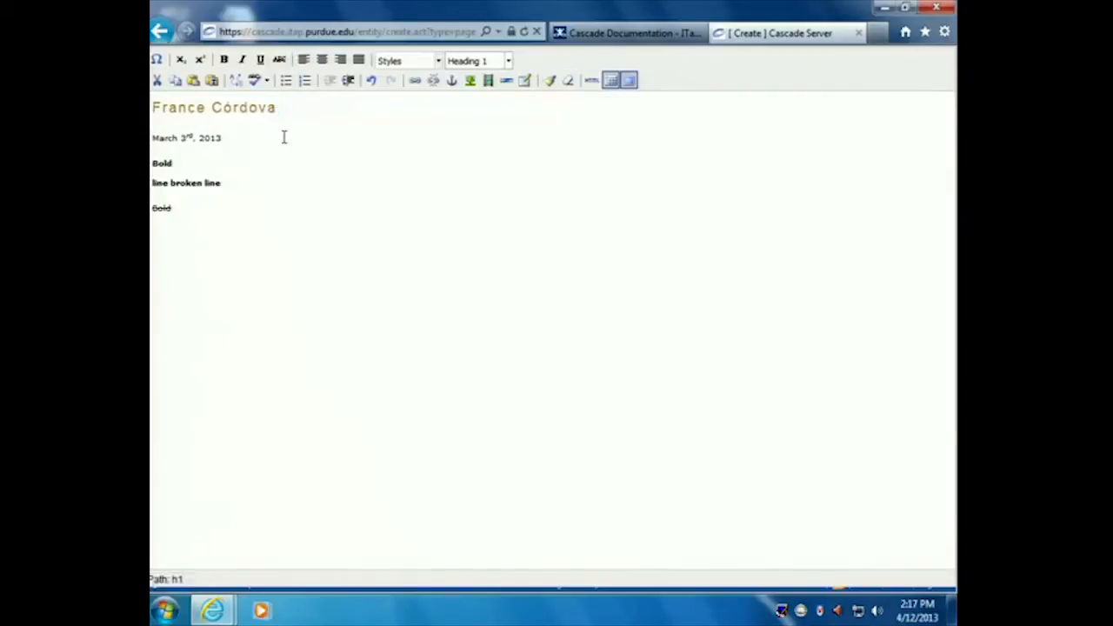
left_click(223, 113)
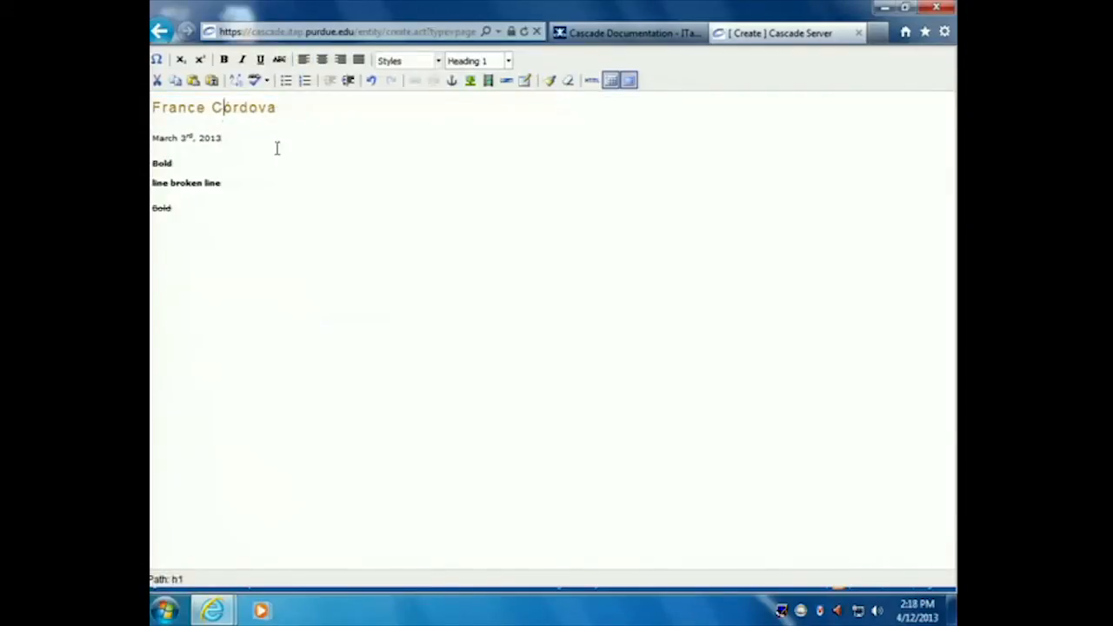
- Examine the list of available text formats, from Paragraph, Address and Preformatted through Heading 6
left_click(511, 63)
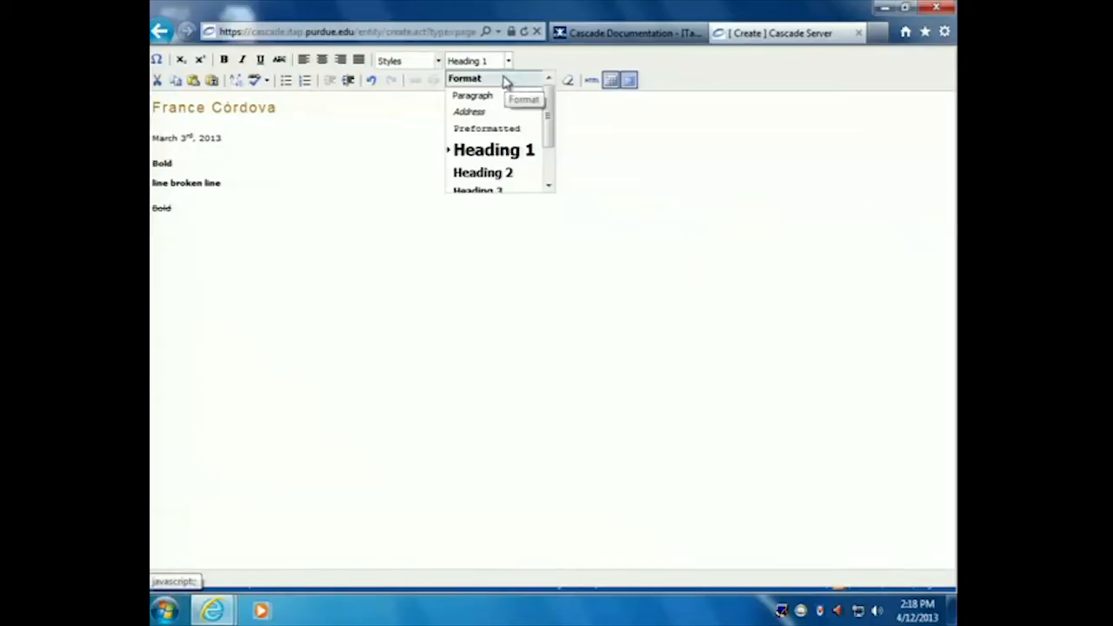
left_click_drag(548, 131, 551, 169)
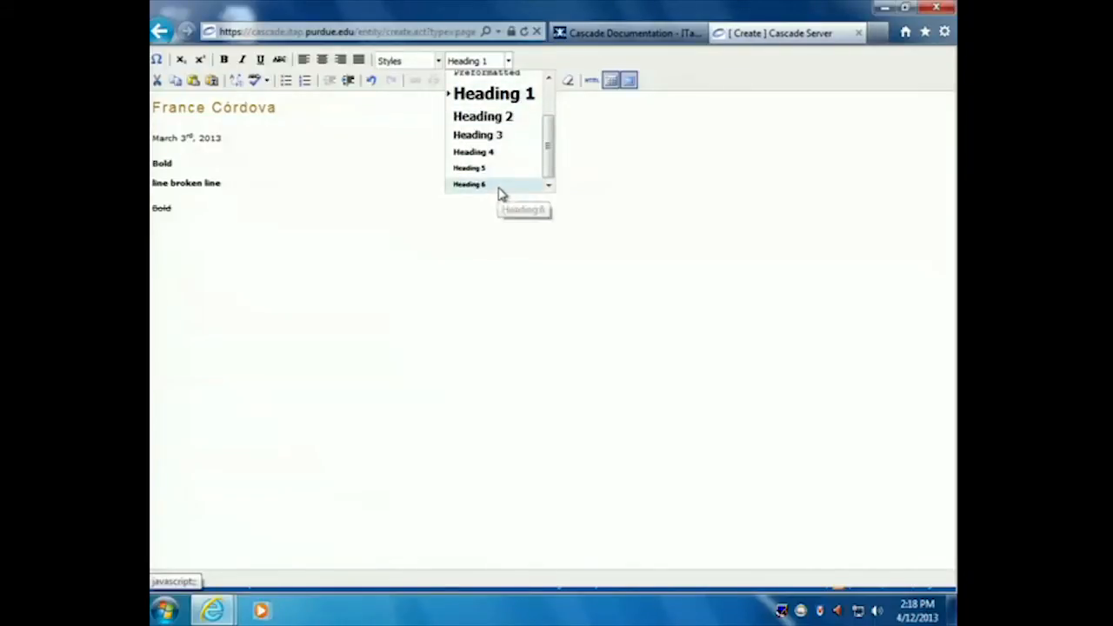
left_click_drag(552, 134, 548, 115)
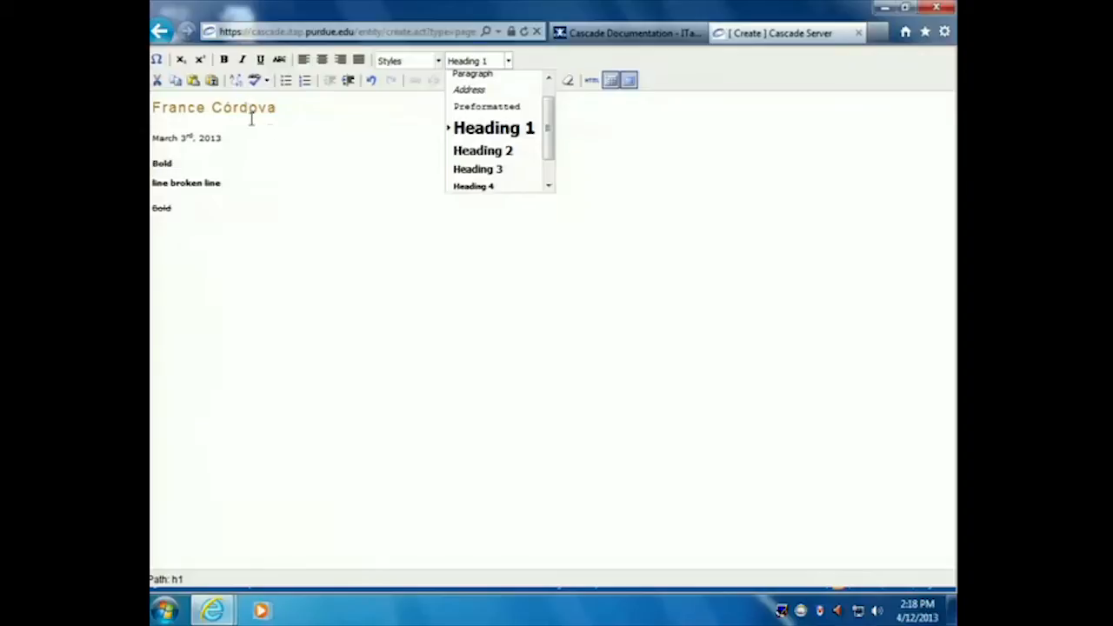
left_click_drag(548, 142, 548, 123)
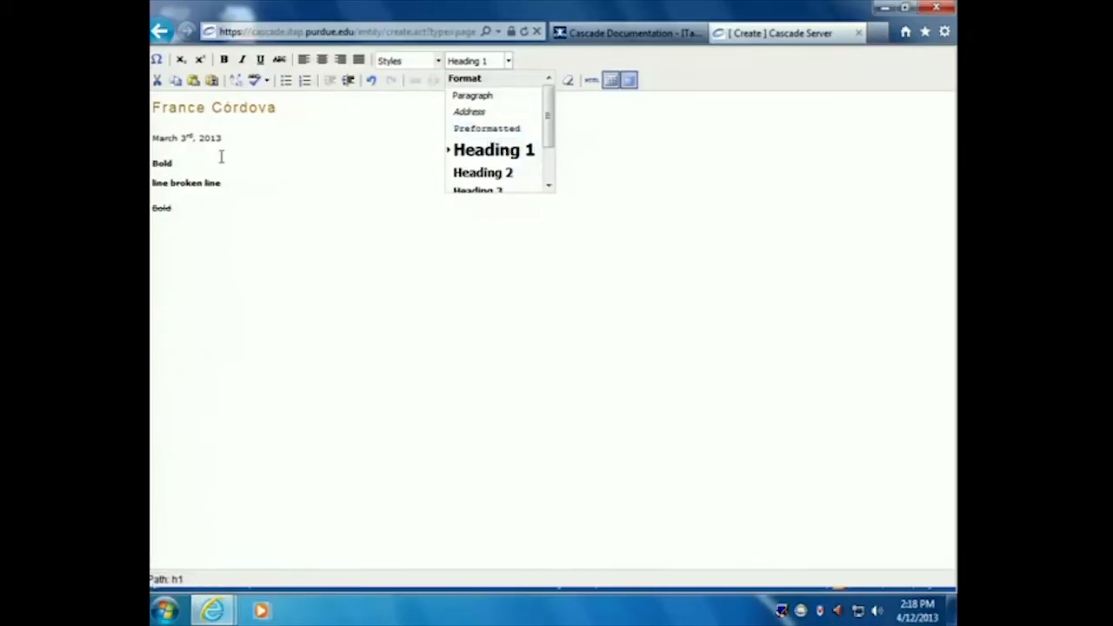
- Add a line reading "Preformatted" below the strikethrough text and apply the Preformatted format to it
left_click(207, 221)
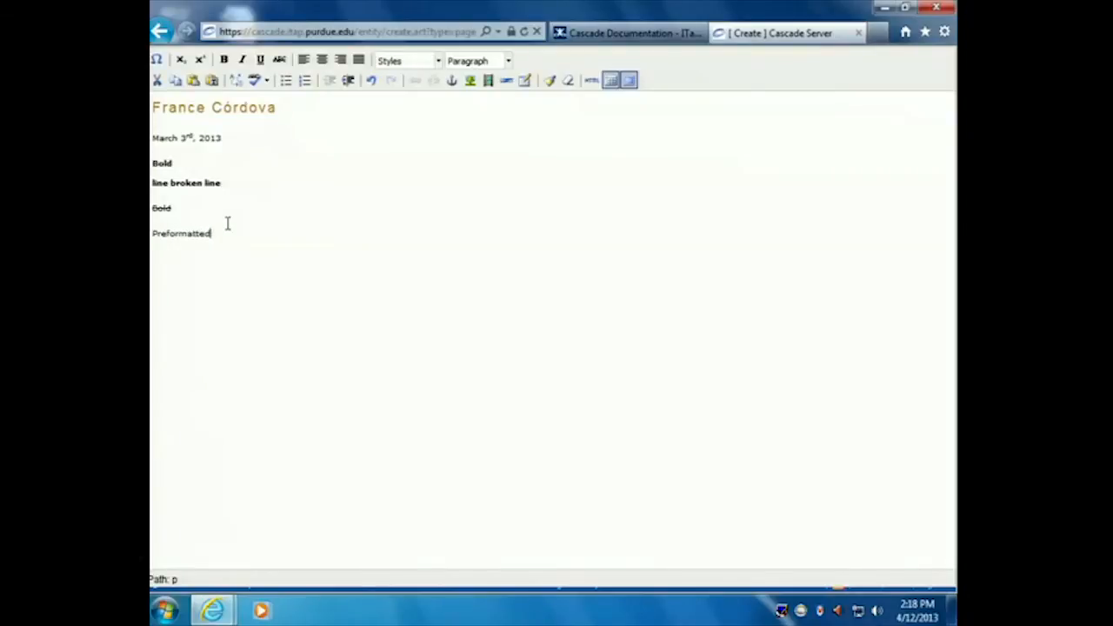
left_click_drag(212, 247, 153, 249)
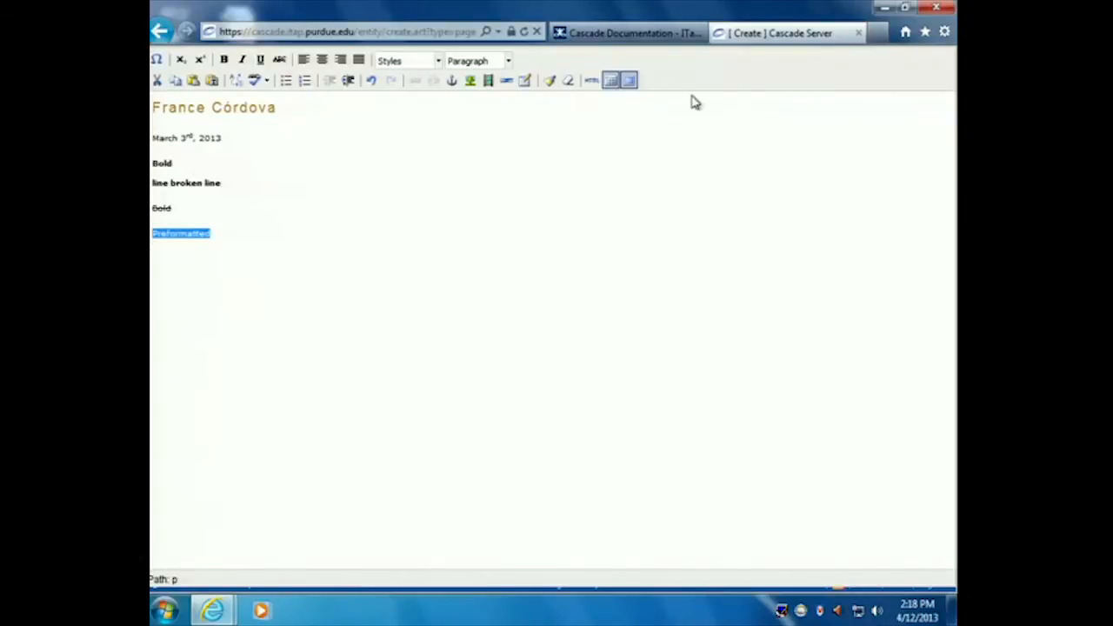
left_click(469, 63)
left_click(490, 129)
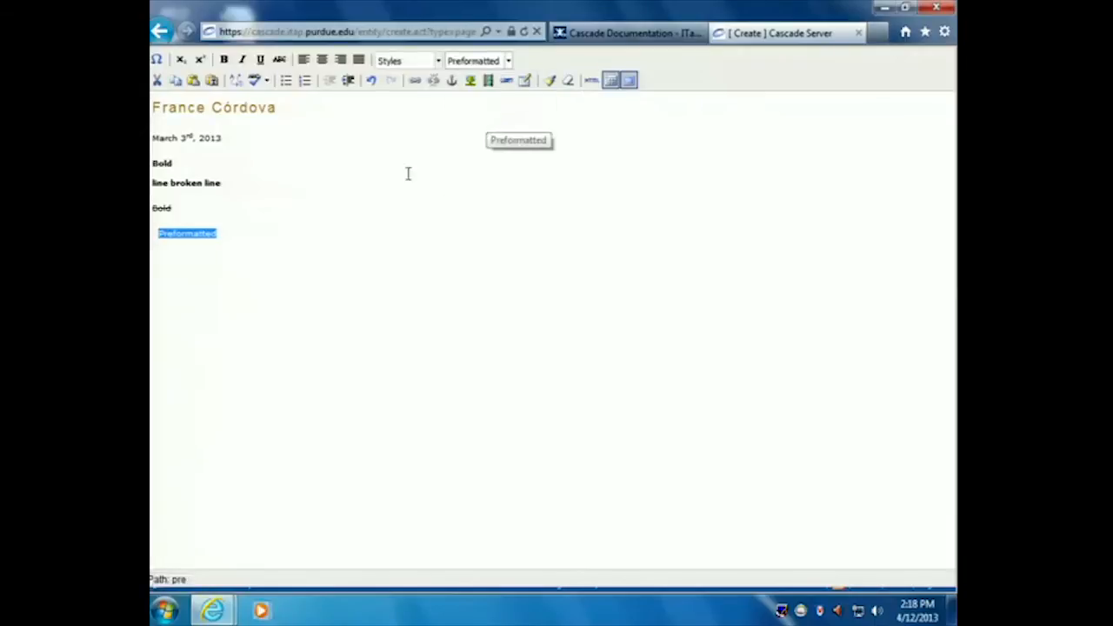
left_click(287, 233)
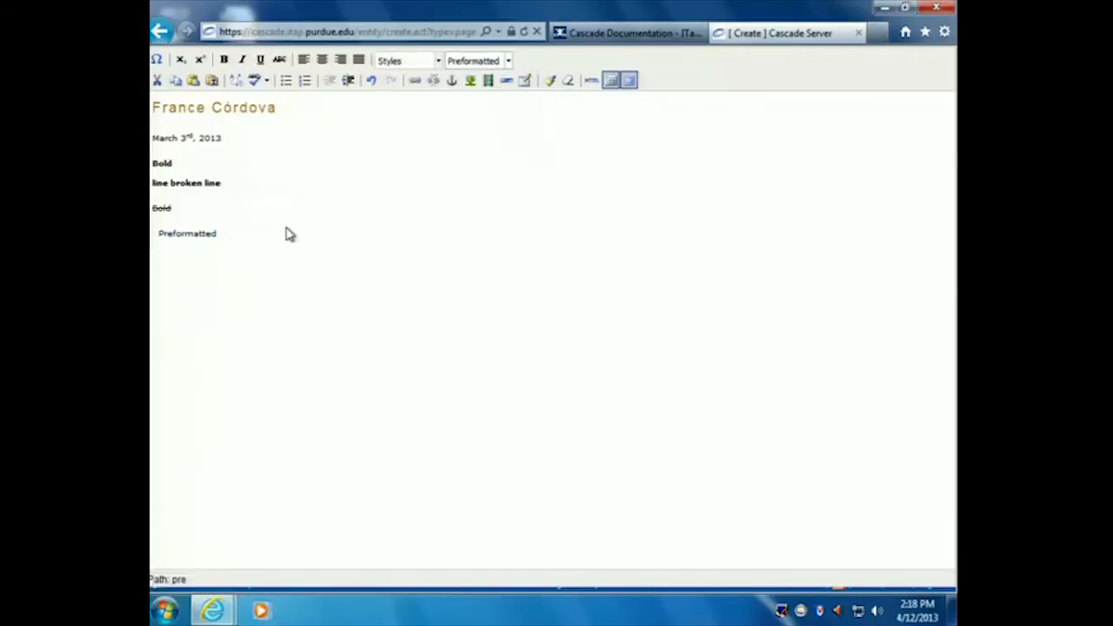
- Inspect the element path of the "Preformatted" line and set the line's format to Paragraph
left_click_drag(215, 235, 152, 236)
left_click(213, 236)
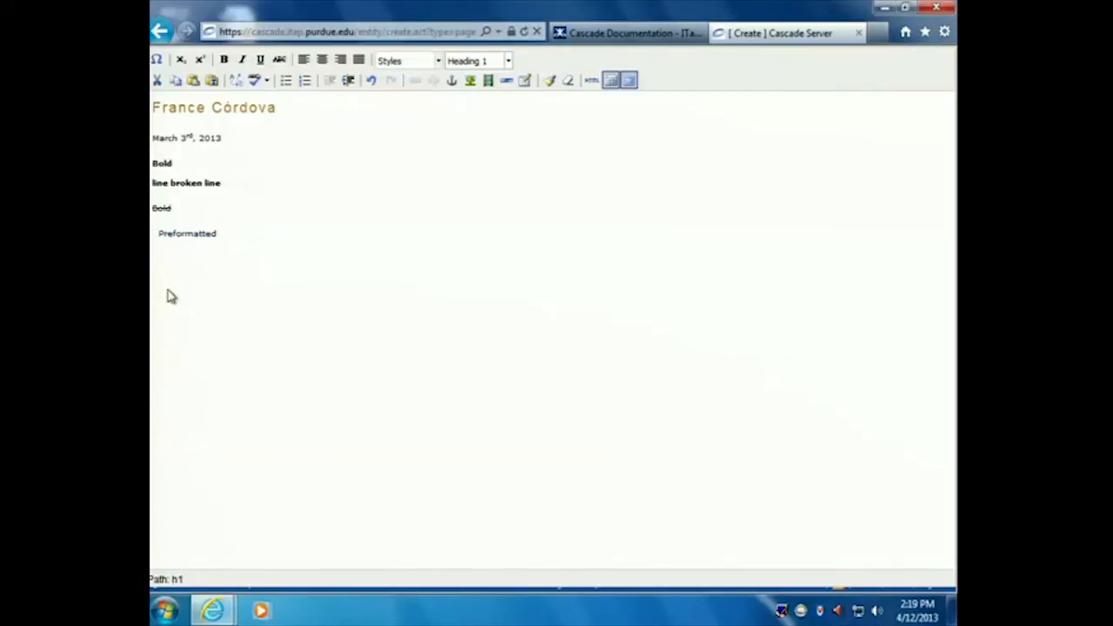
left_click(183, 233)
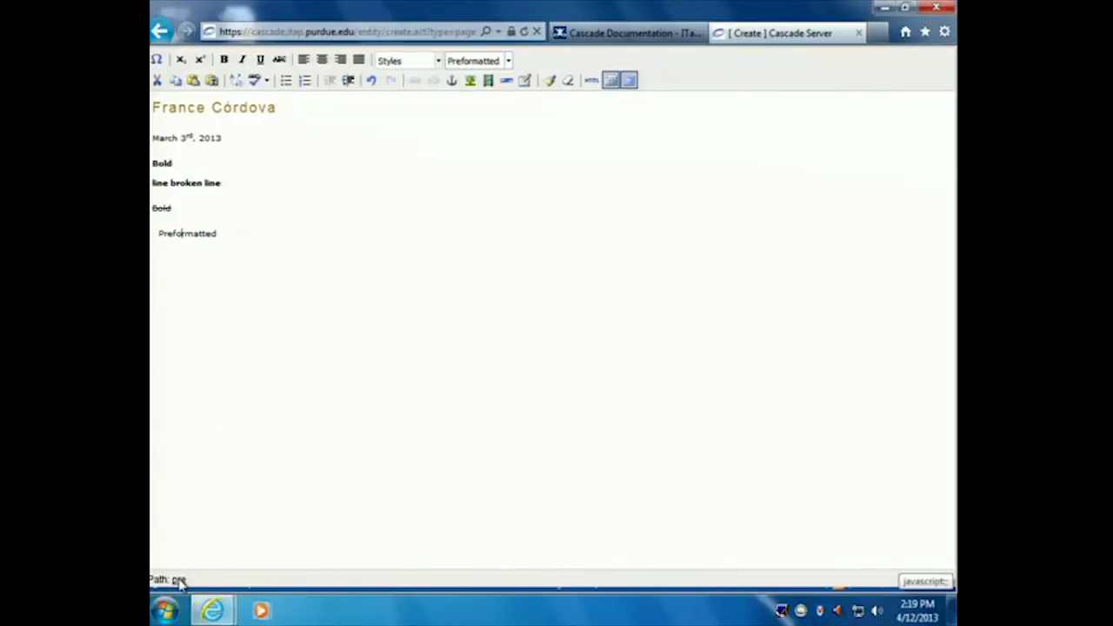
left_click(294, 278)
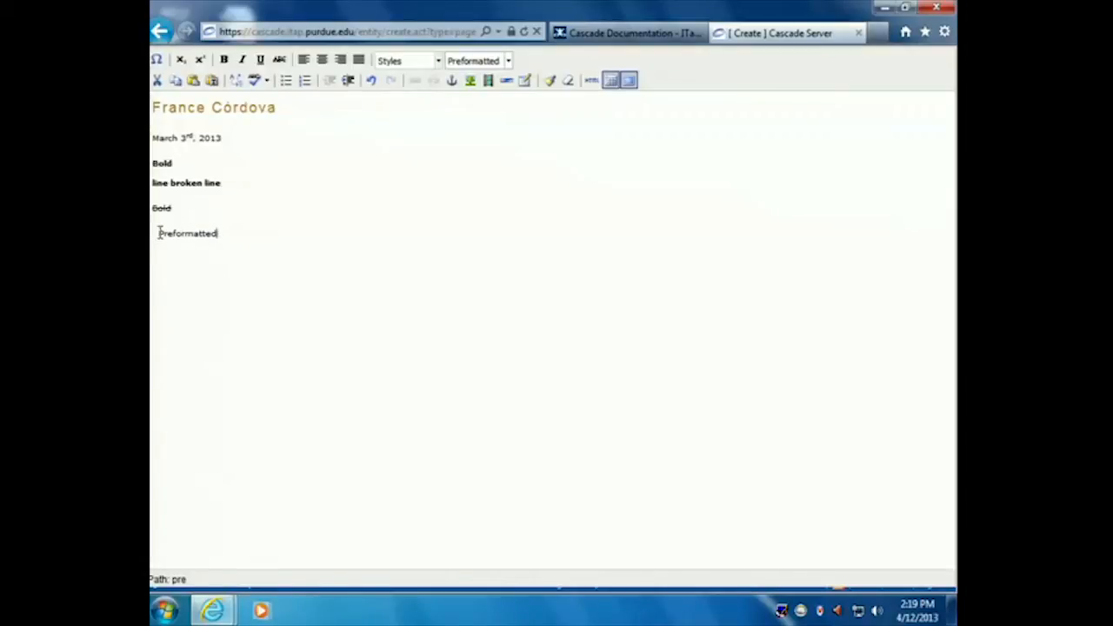
left_click_drag(218, 233, 154, 234)
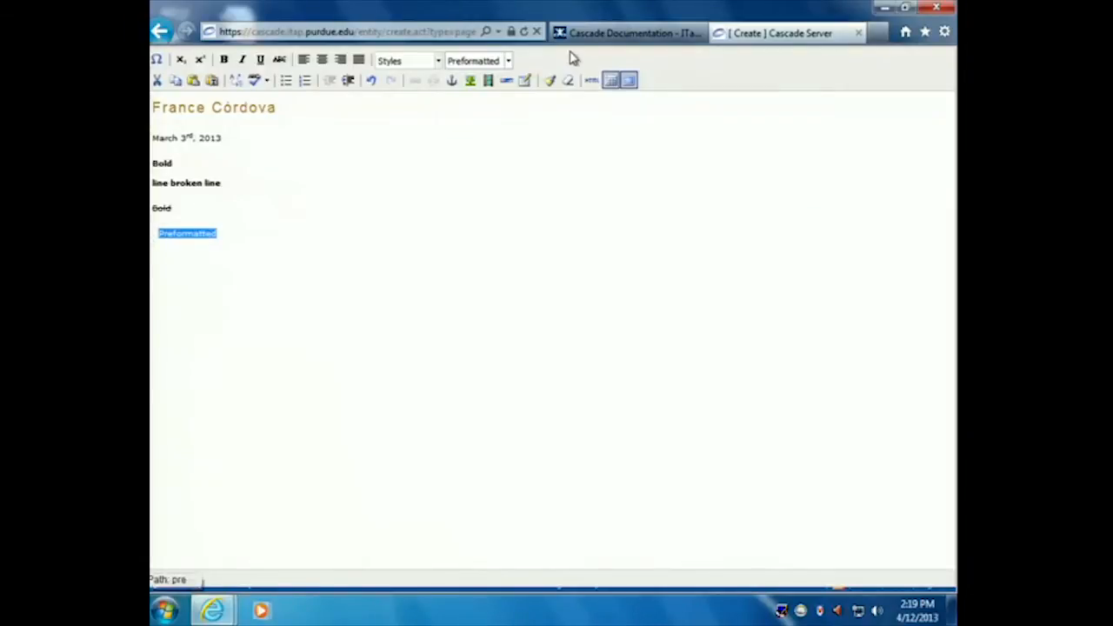
left_click(506, 62)
left_click(492, 96)
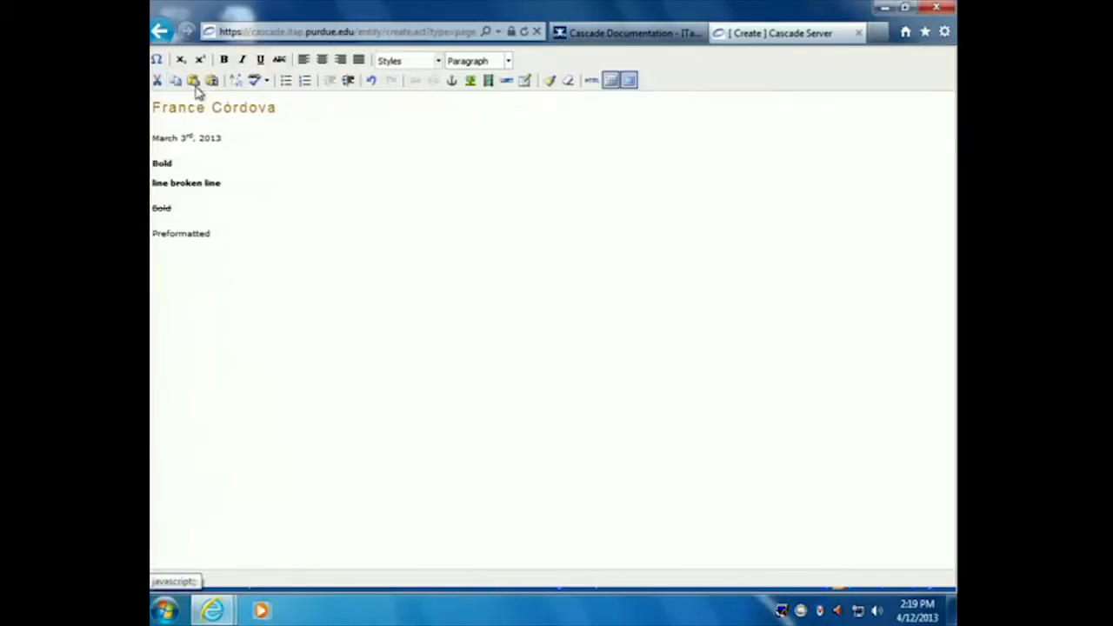
- Copy the word "Preformatted", paste it on a new line below, and undo the paste
left_click_drag(217, 233, 153, 233)
key("ctrl+c")
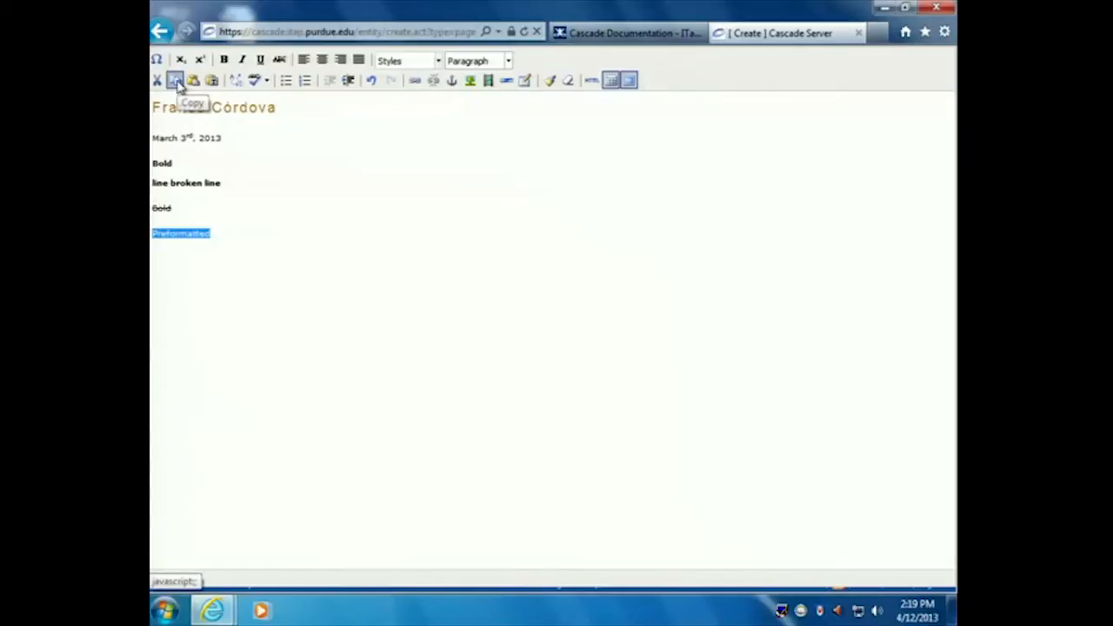
left_click(236, 252)
key("Return")
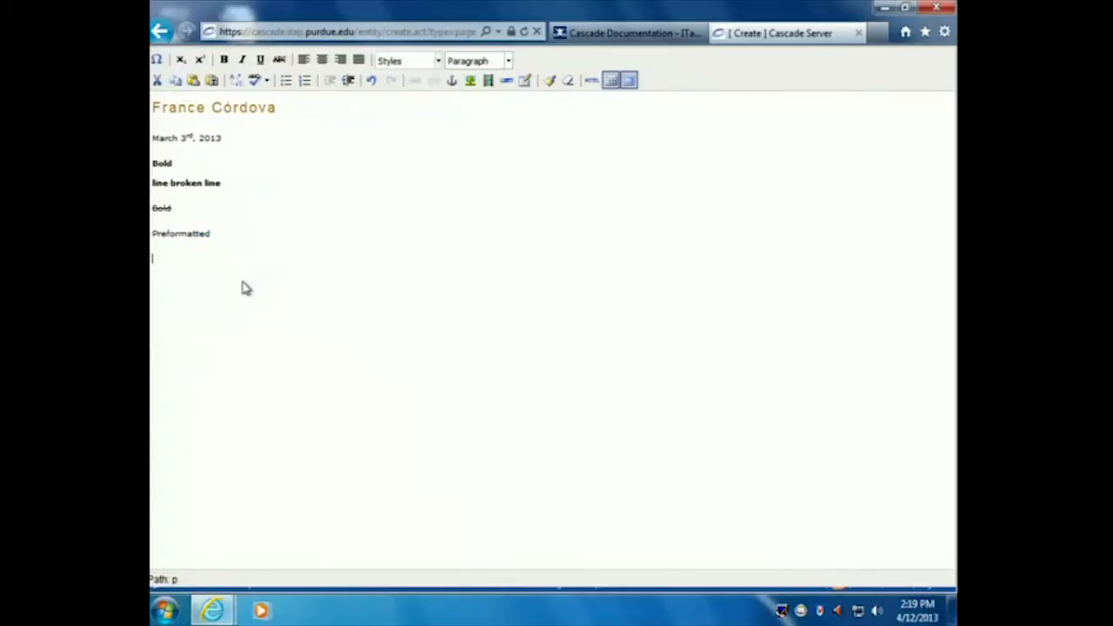
left_click(193, 80)
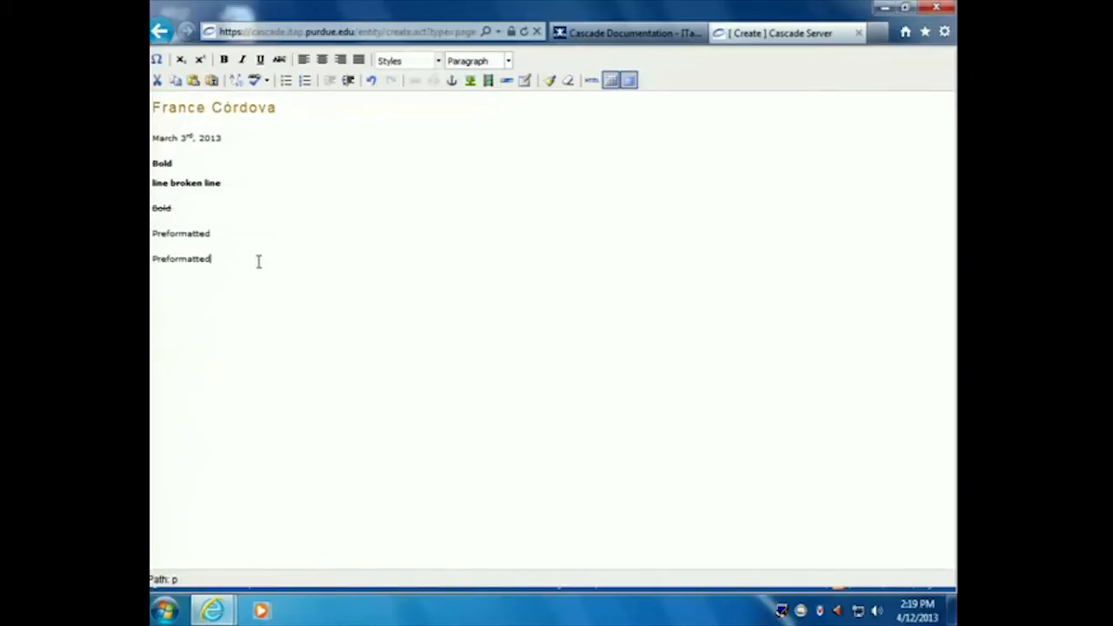
key("ctrl+z")
- Paste the copied word again on the empty last line and undo that paste
right_click(200, 263)
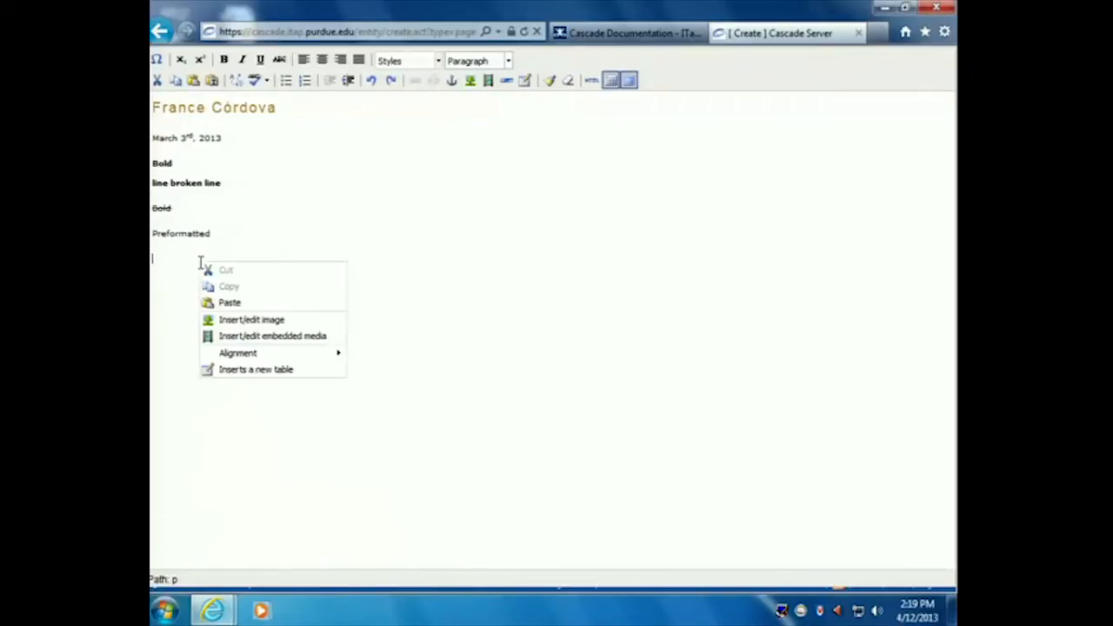
left_click(229, 303)
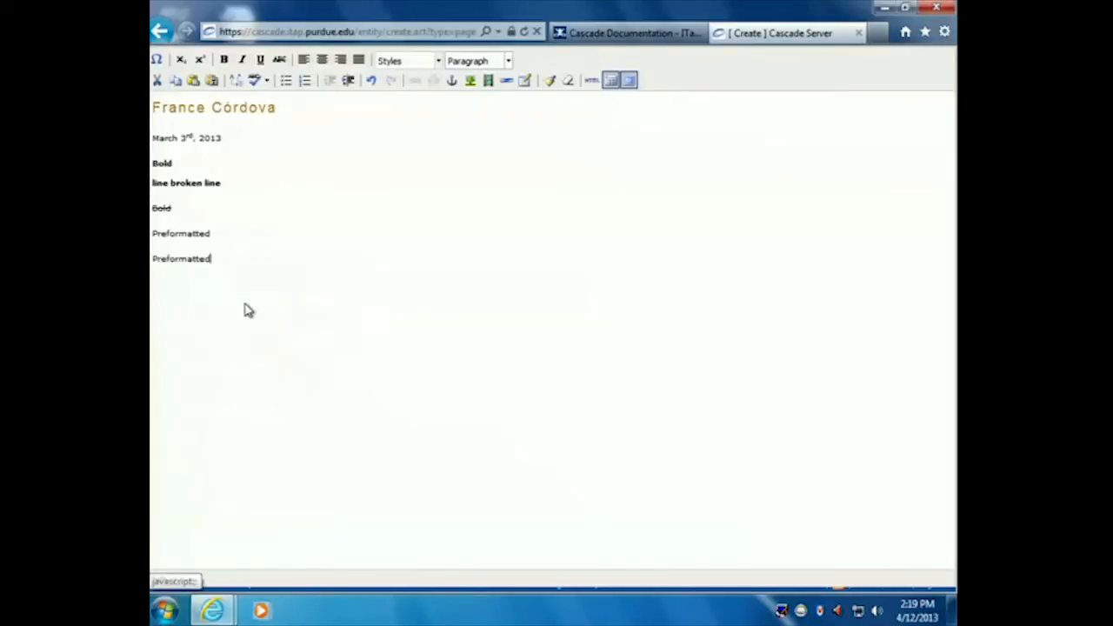
key("ctrl+z")
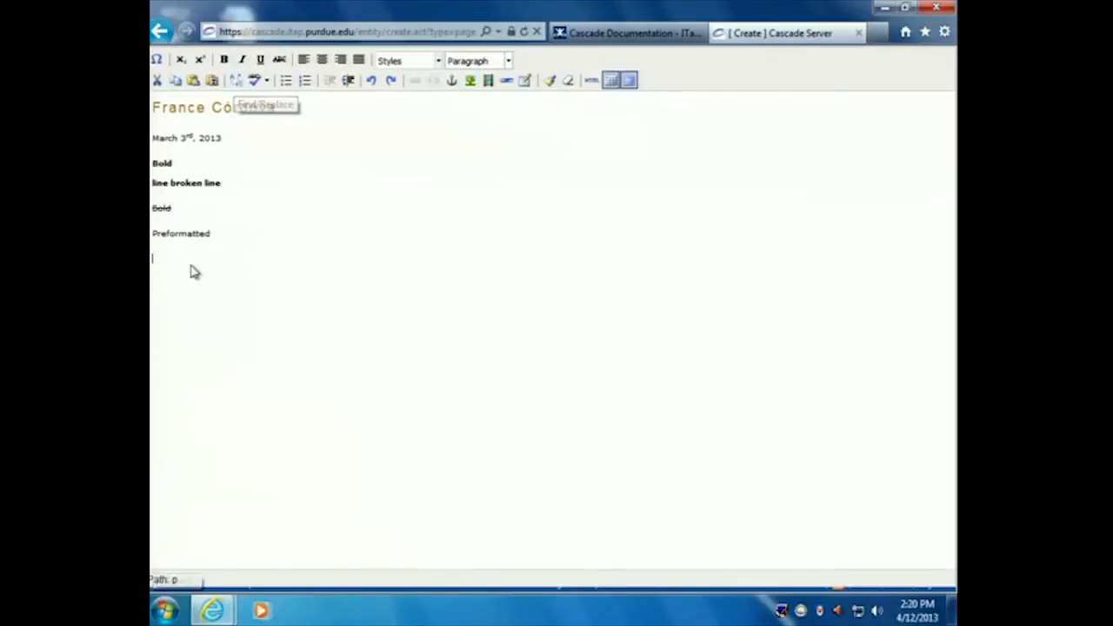
- Compare the Find and Replace options, then search the page text downward for "preform"
left_click(237, 80)
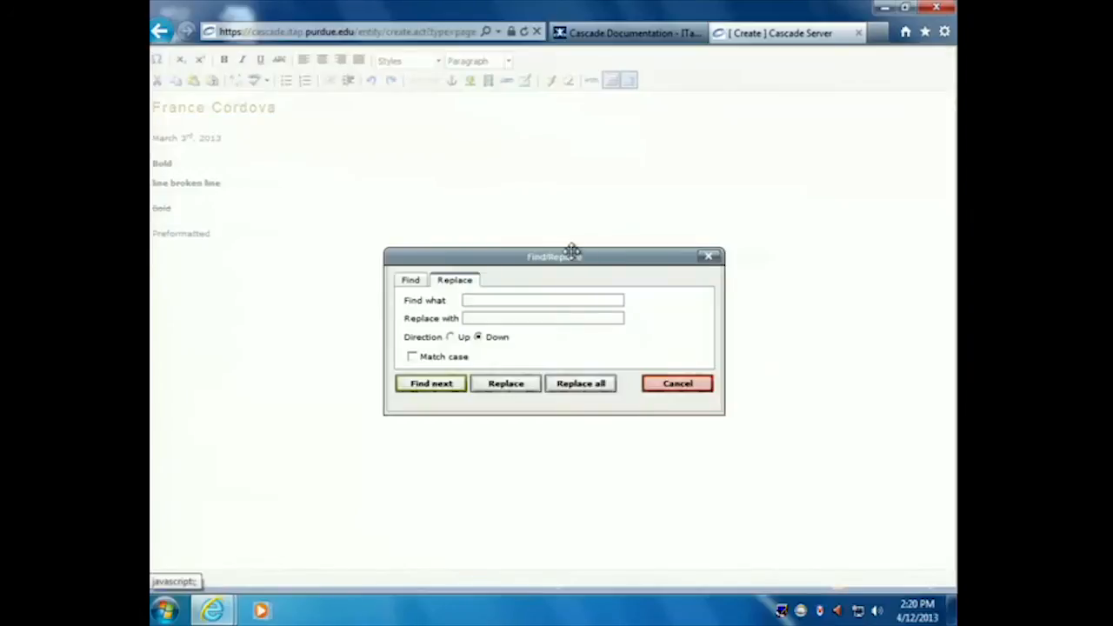
left_click_drag(566, 256, 550, 182)
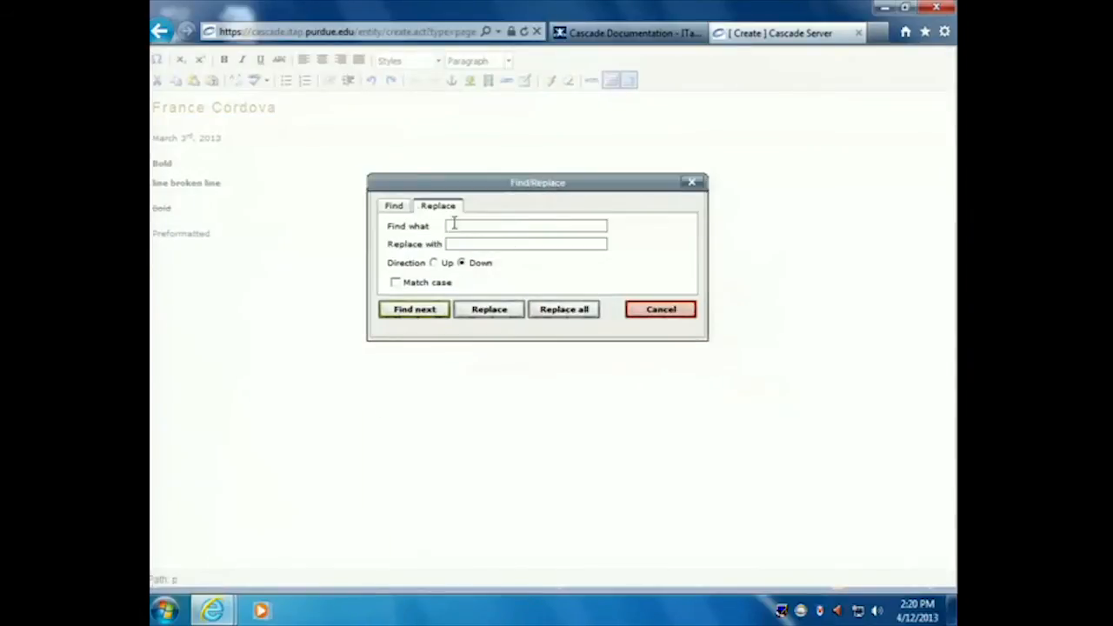
left_click(392, 209)
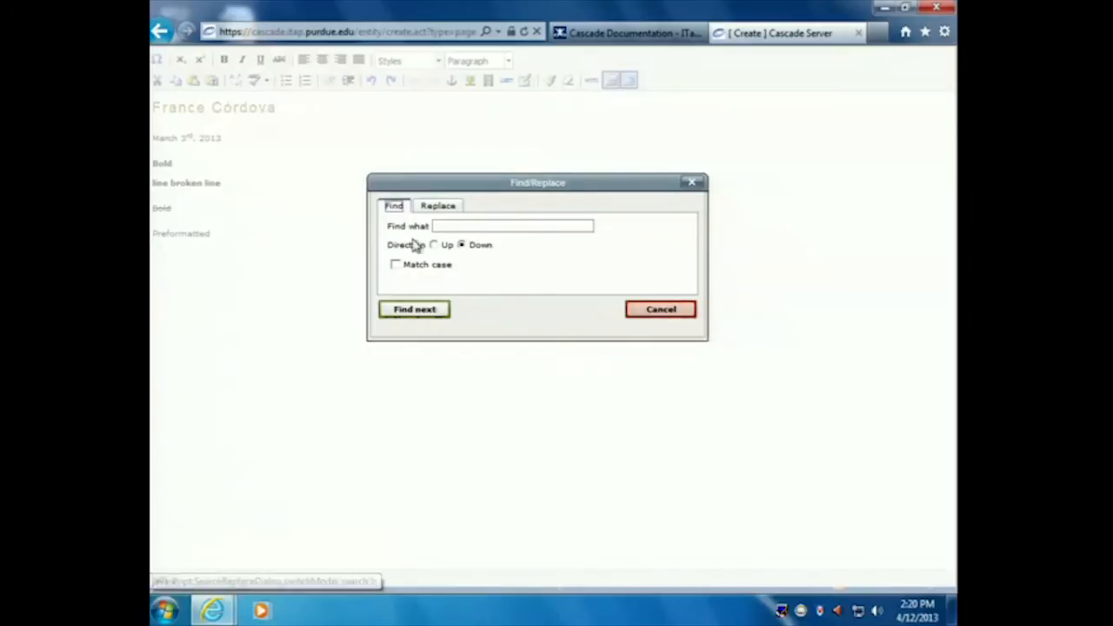
left_click(437, 208)
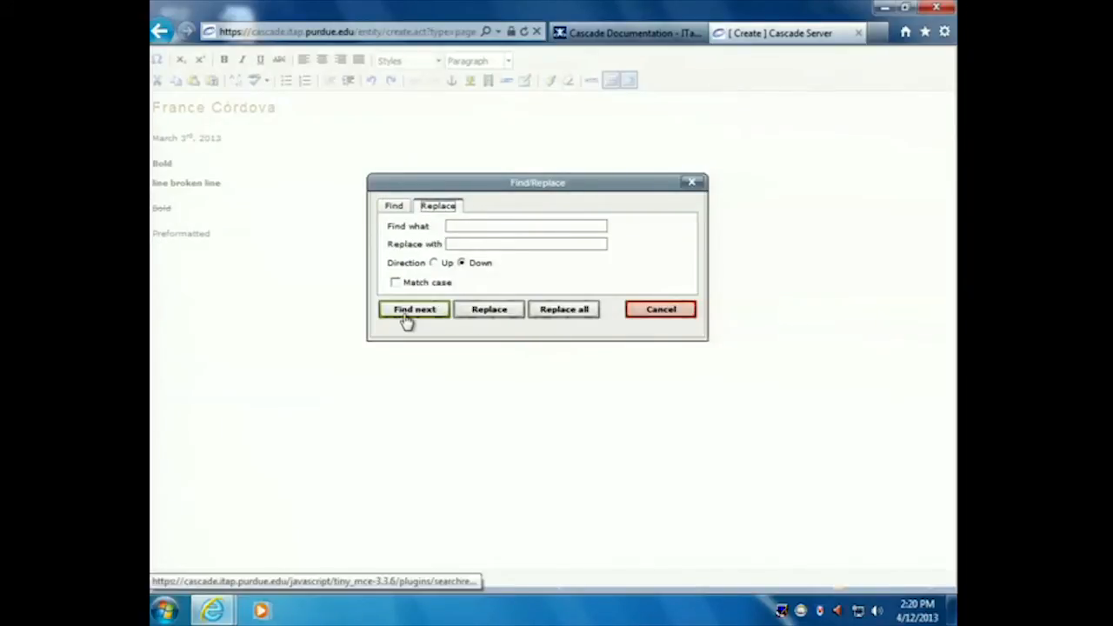
left_click(499, 224)
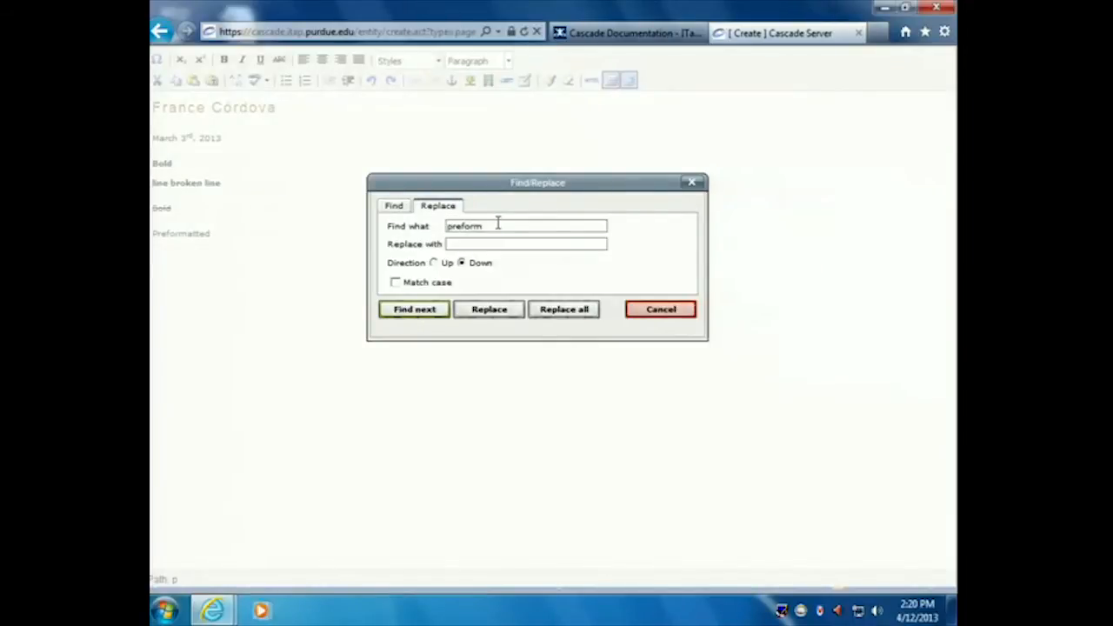
left_click(426, 309)
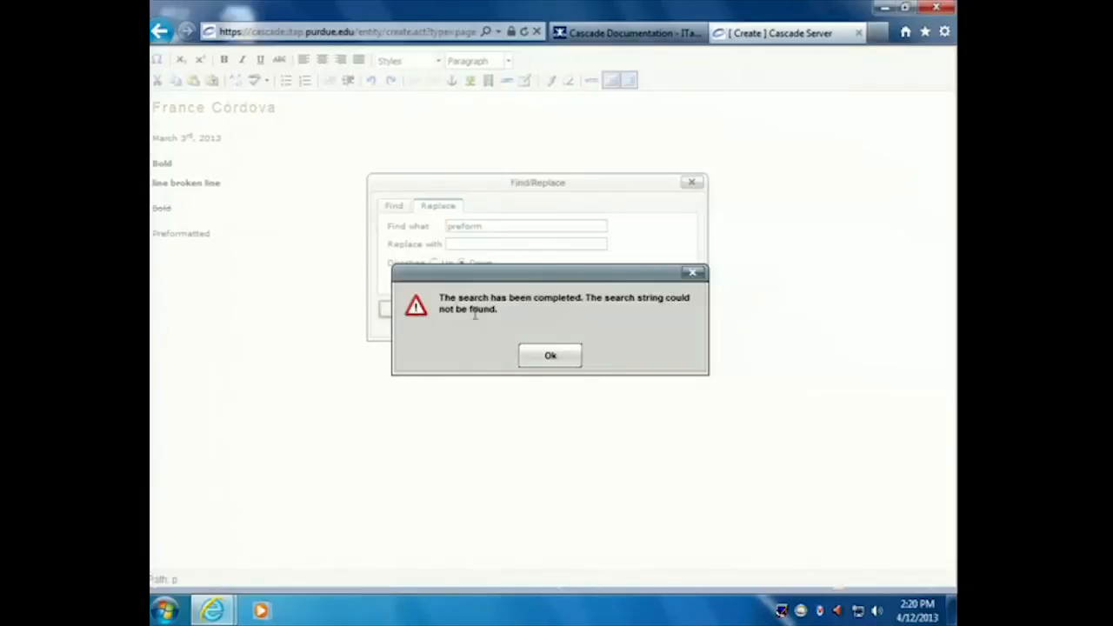
- Search the page text upward for "preform" and close the Find/Replace dialog
left_click(547, 355)
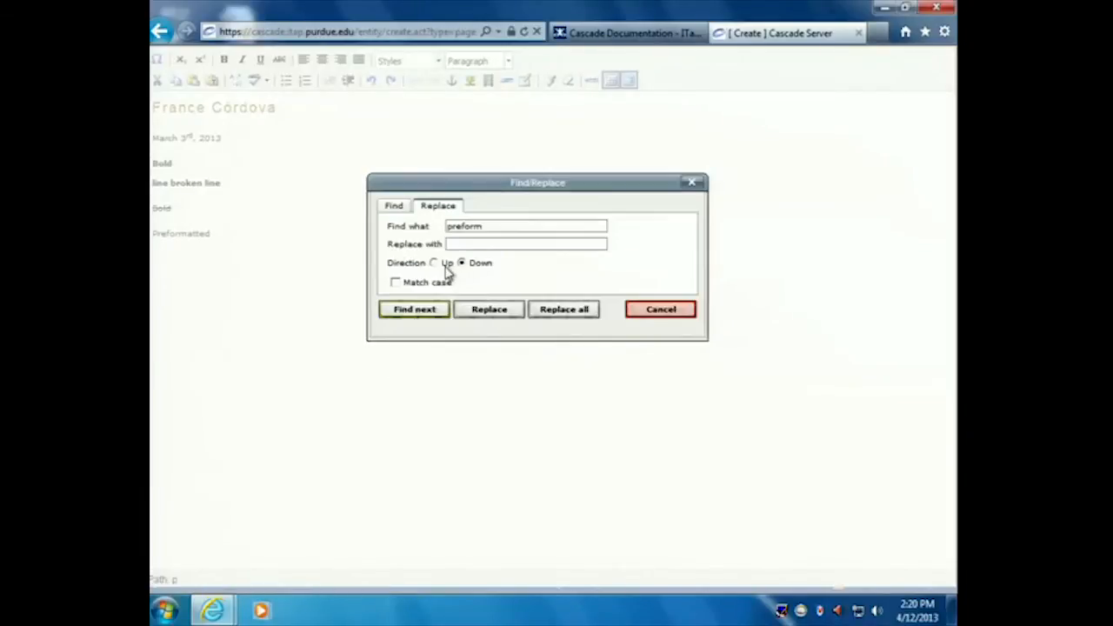
left_click(443, 264)
left_click(426, 313)
left_click(549, 356)
left_click(526, 227)
left_click(692, 182)
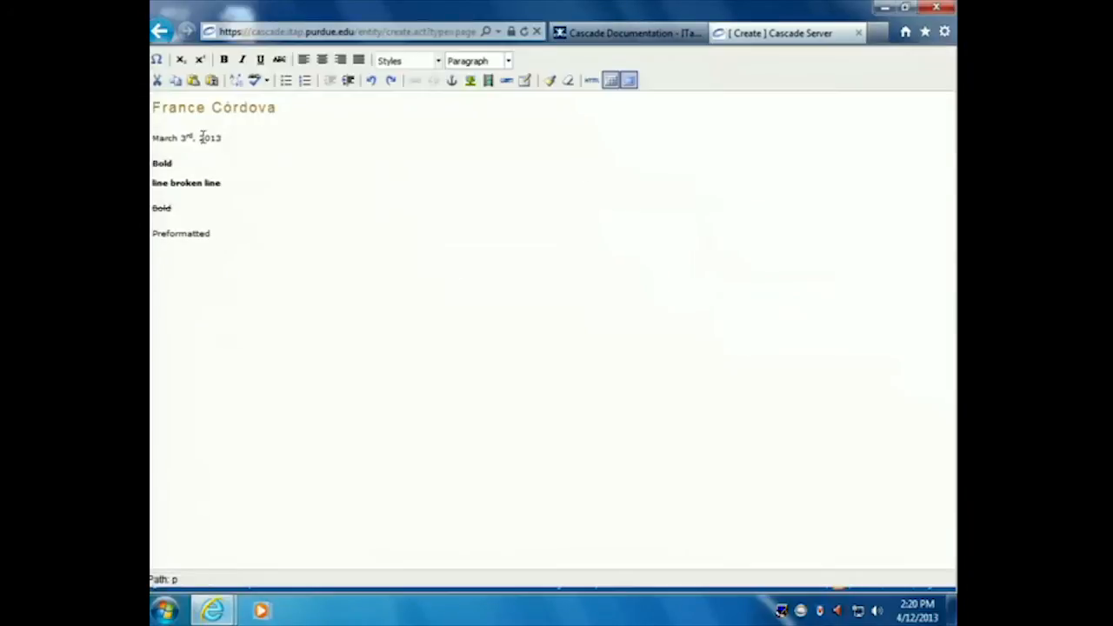
- Search the page text downward for "preform" starting from the end of the date line, without replacing anything
left_click_drag(181, 139, 216, 145)
left_click(254, 137)
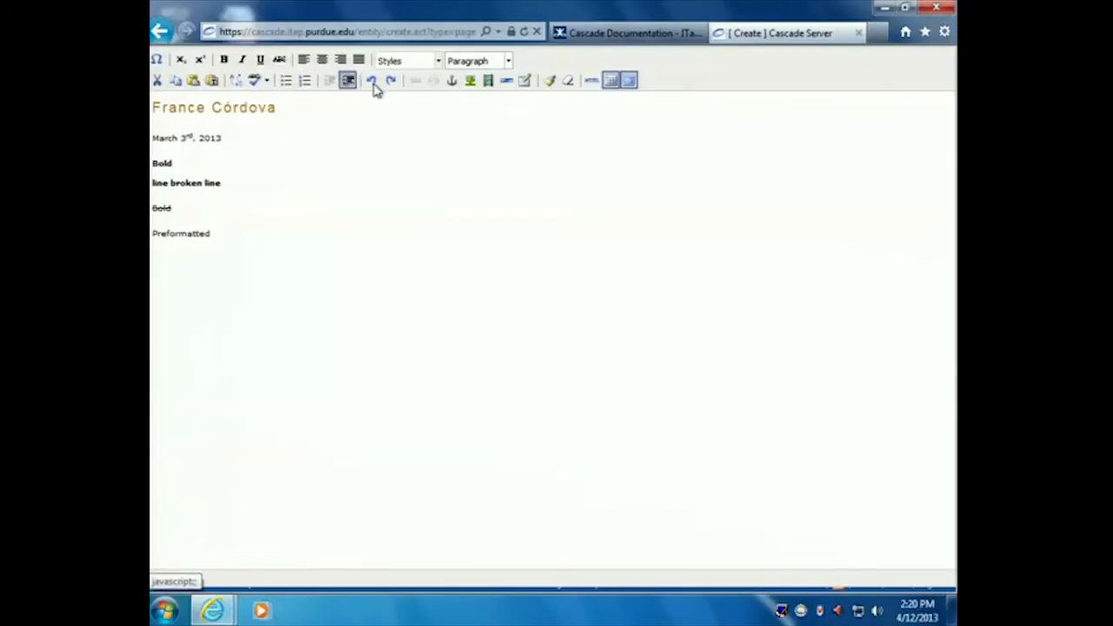
left_click(236, 80)
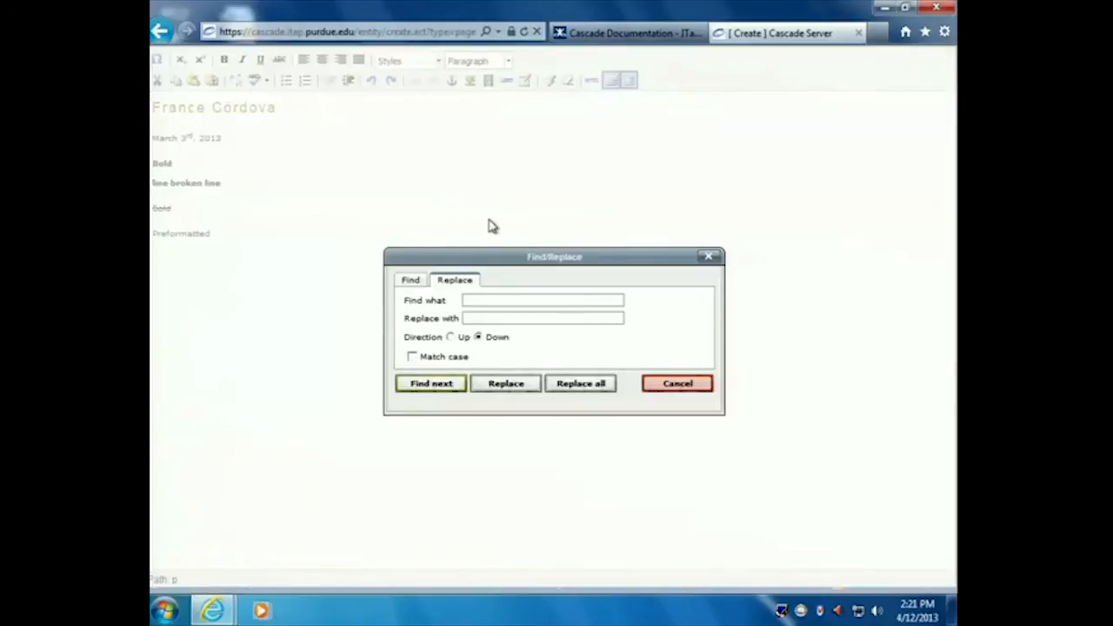
type("preform")
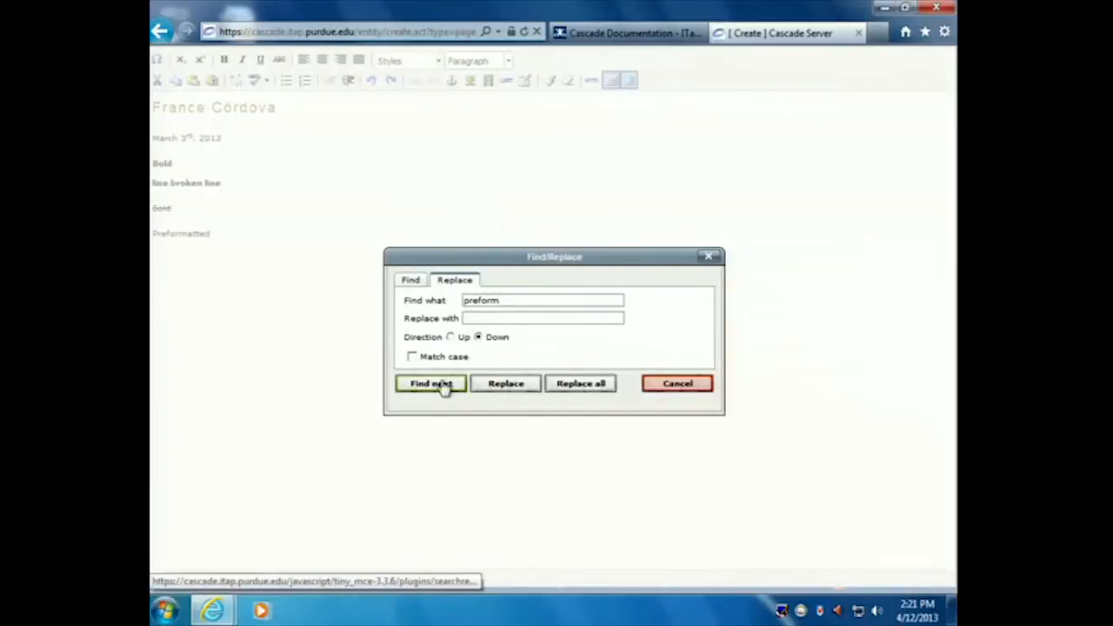
left_click(431, 384)
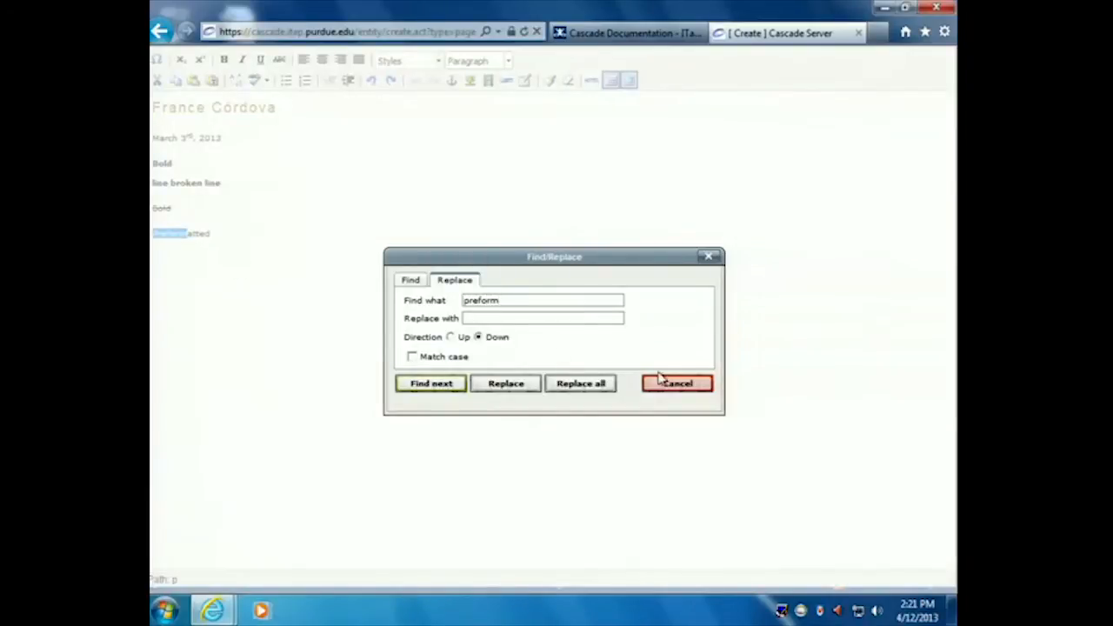
left_click(516, 323)
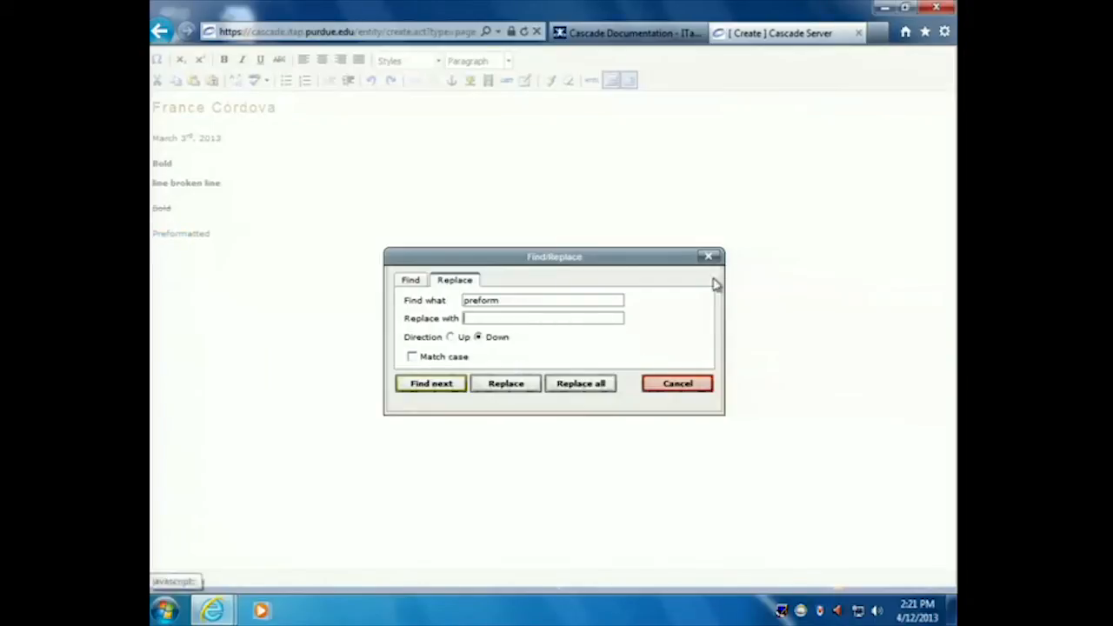
left_click(677, 387)
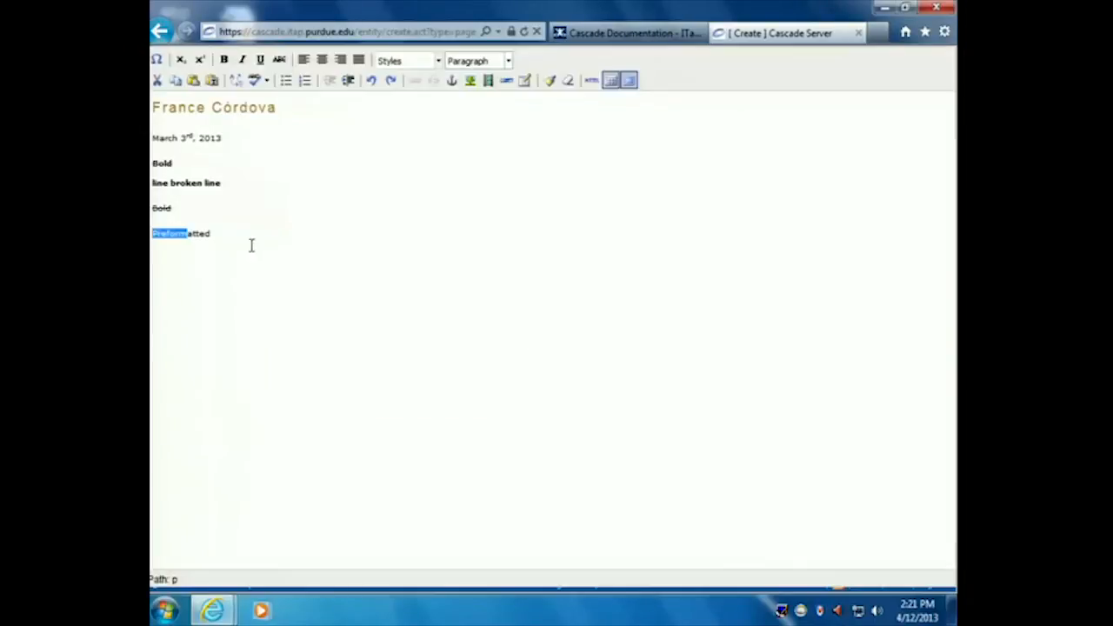
left_click(266, 248)
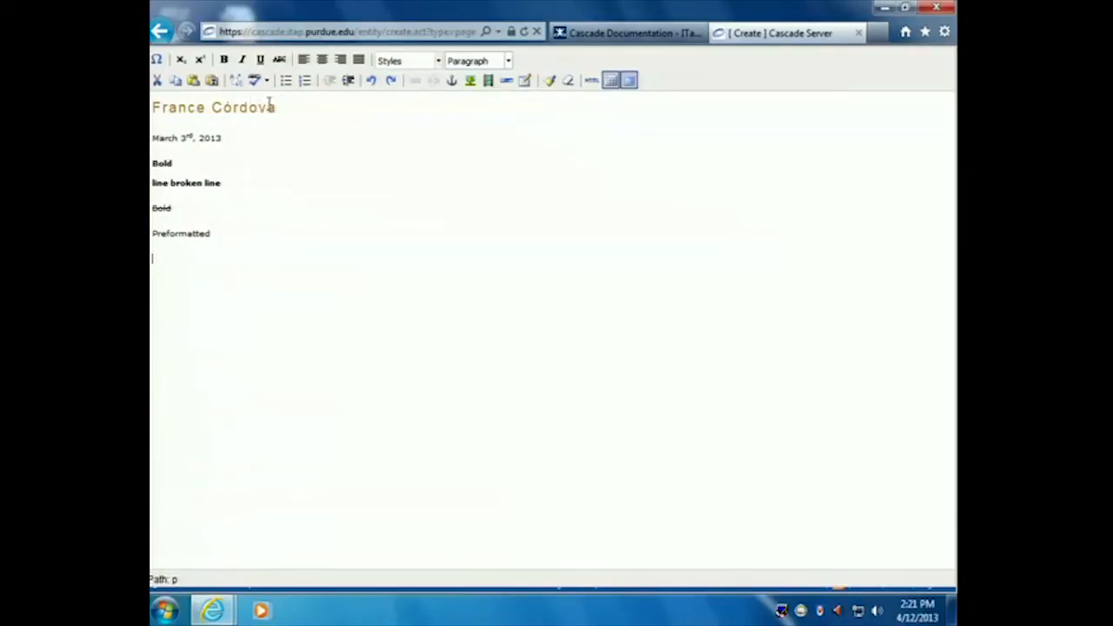
- Spell-check the page and add the line "banana" below the "Preformatted" line, leaving the spell checker off
left_click(254, 80)
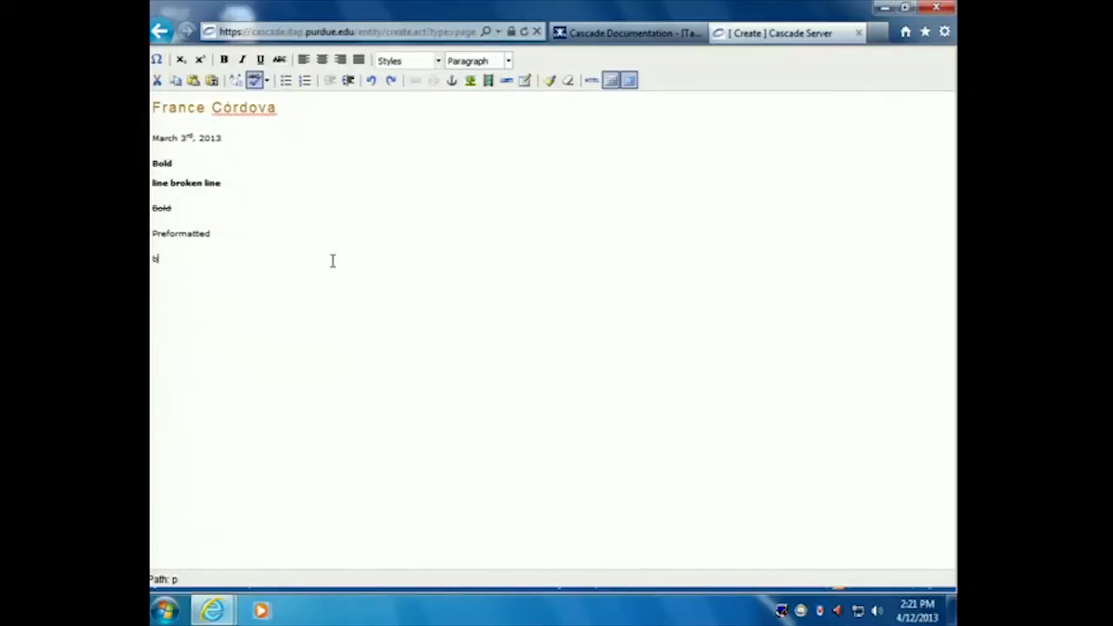
left_click(253, 84)
left_click(253, 83)
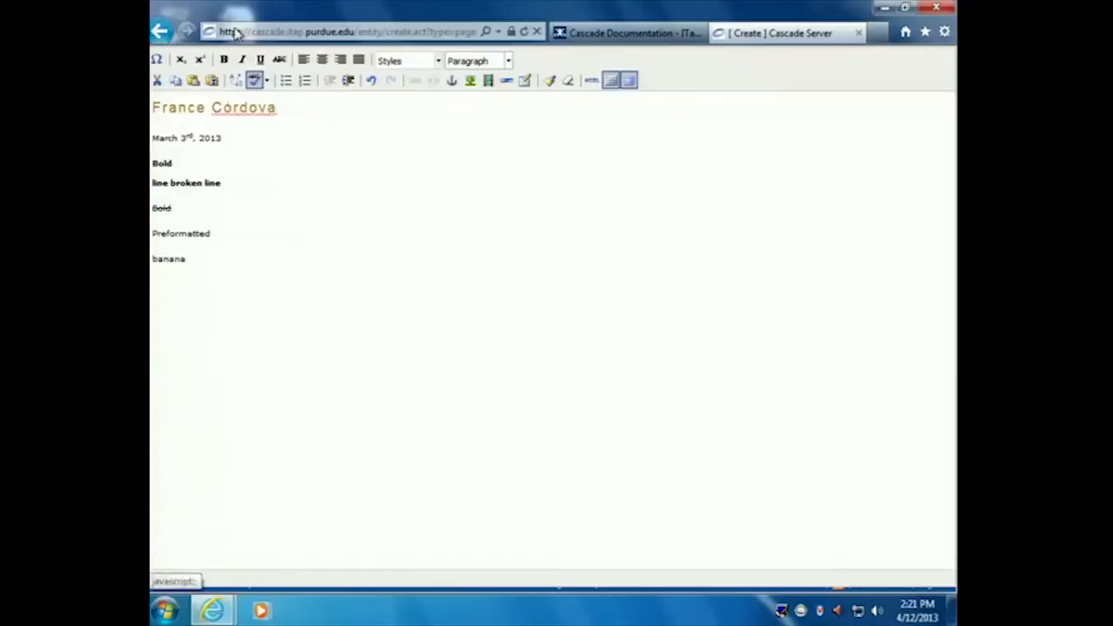
left_click(253, 81)
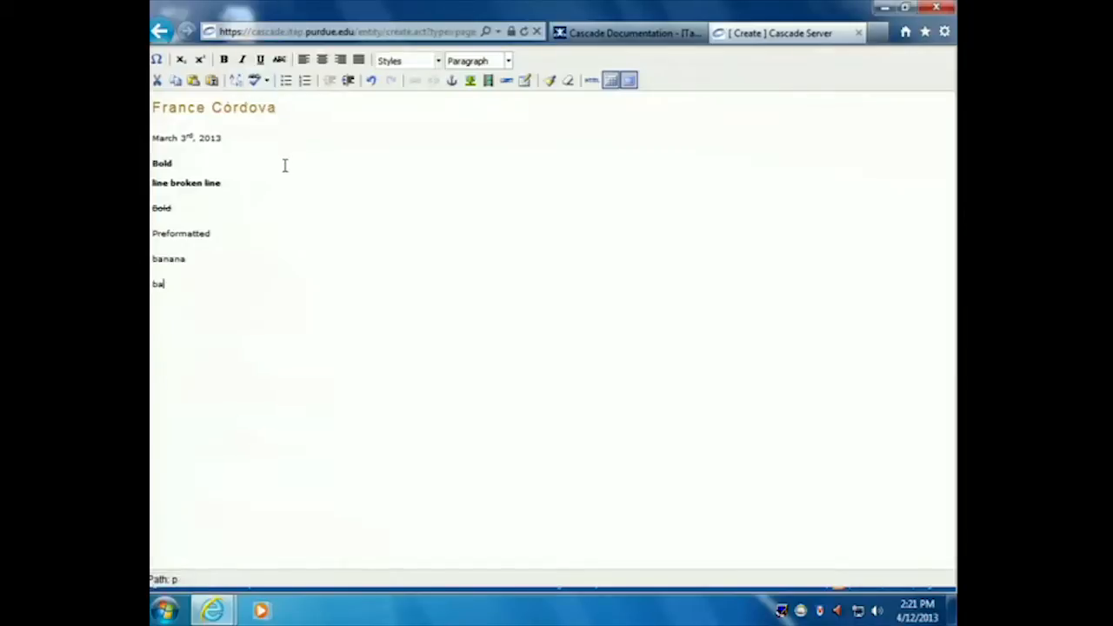
- Add the misspelled line "banna" below "banana", spell-check the page, and replace the word with the suggestion "banned"
left_click(253, 80)
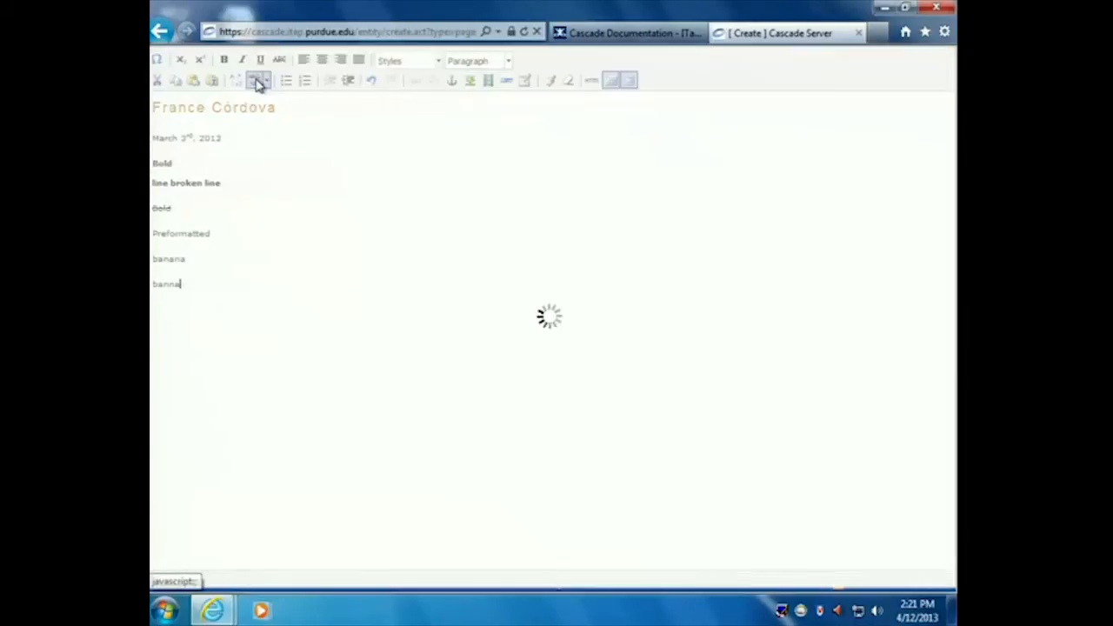
left_click(165, 281)
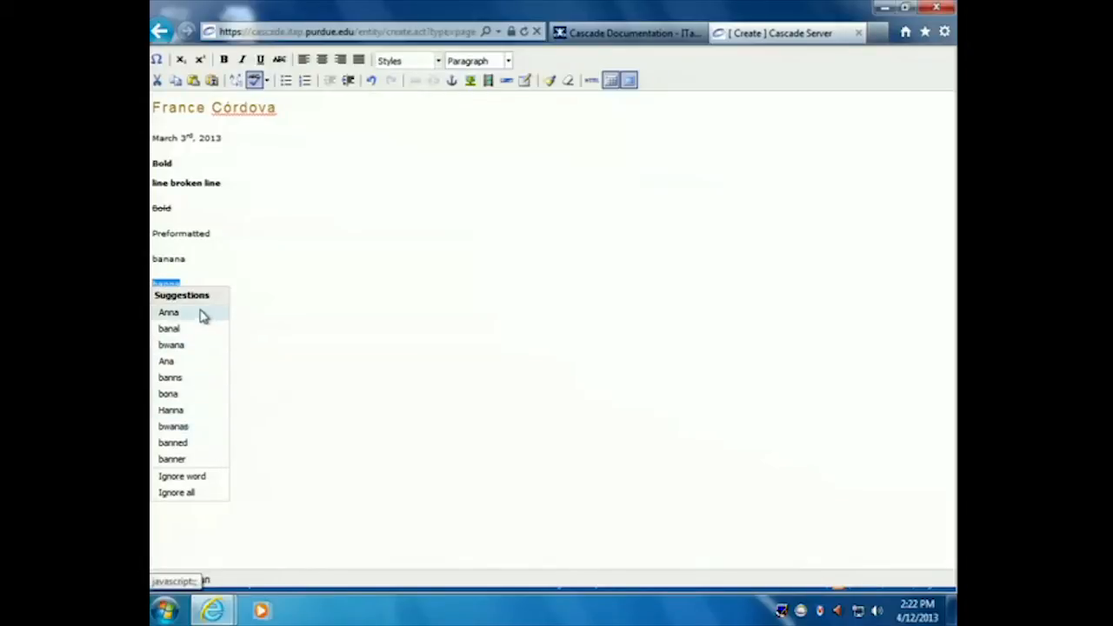
left_click(184, 445)
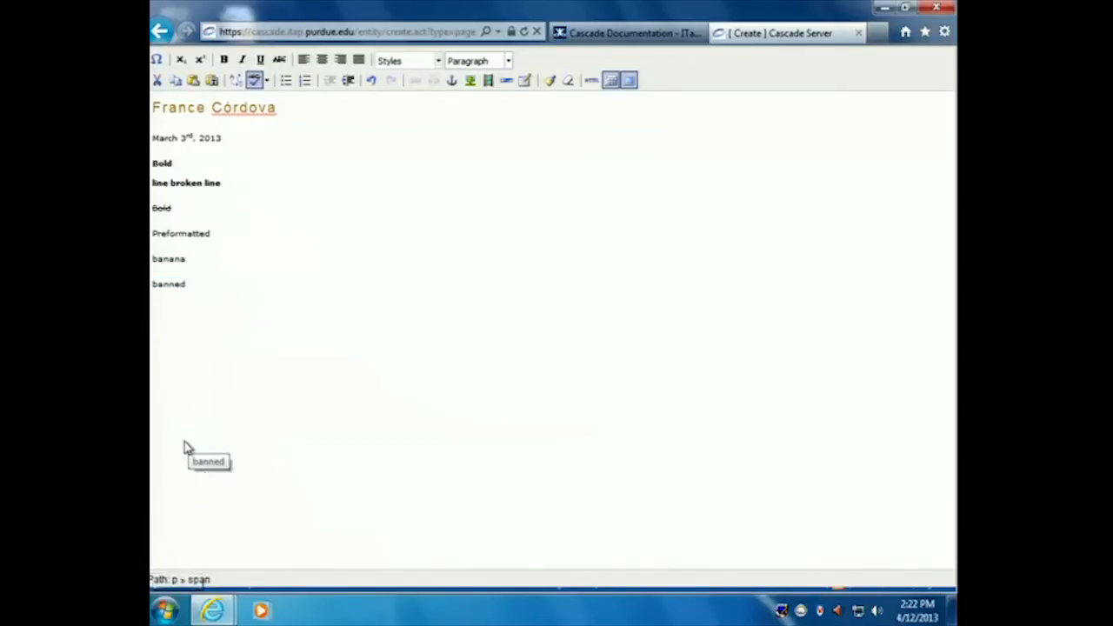
- Add another "banna" line below "banned" and rerun the spell check on the page
left_click(202, 291)
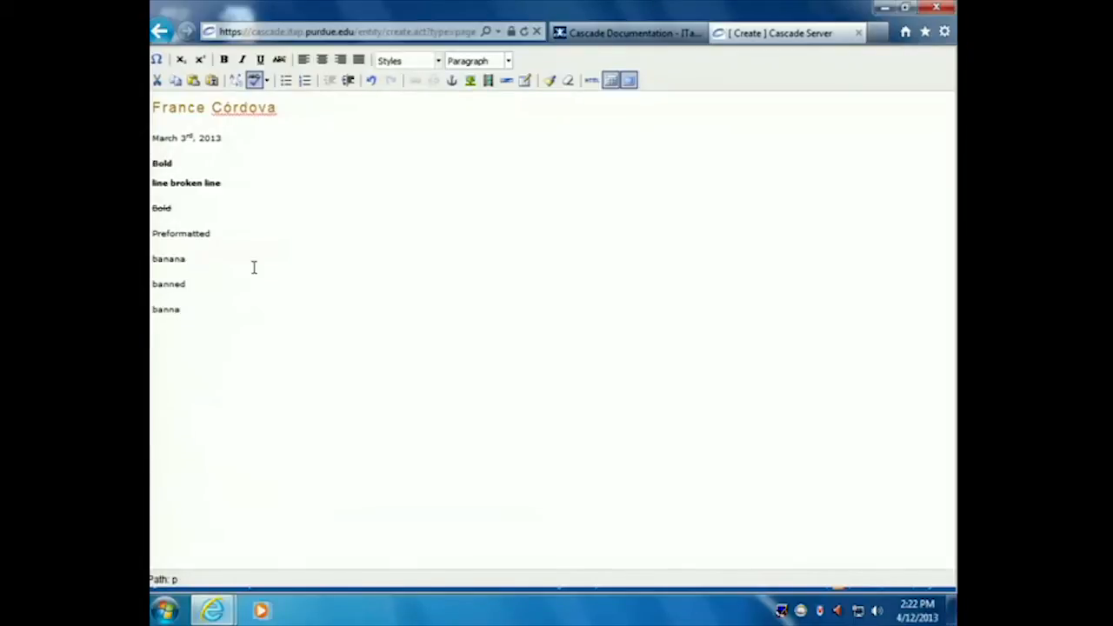
left_click(253, 81)
left_click(253, 80)
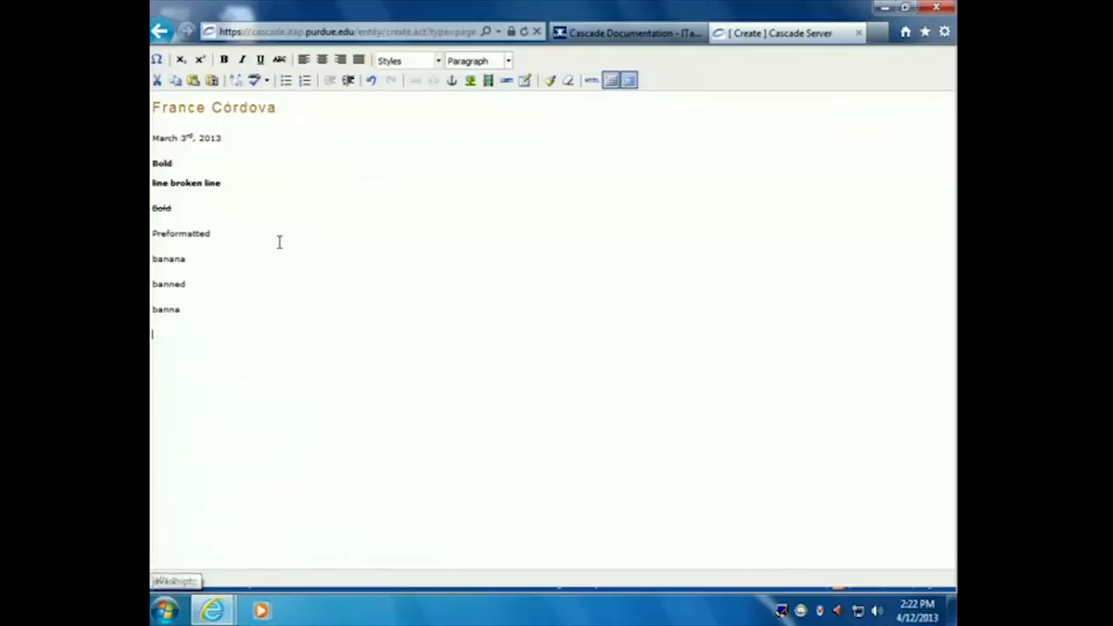
left_click(254, 80)
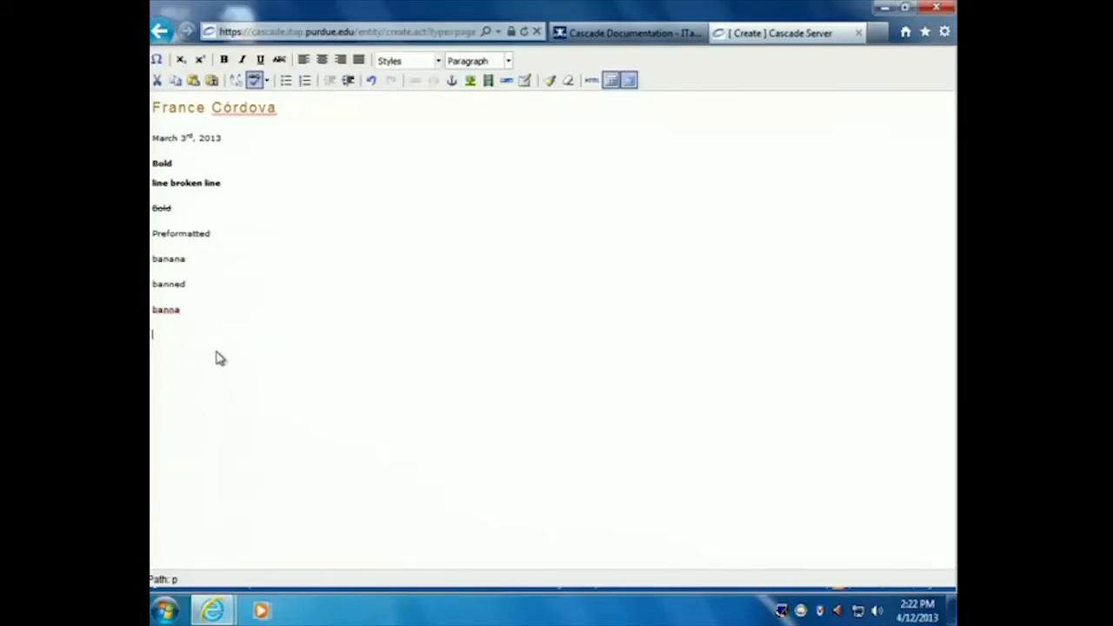
left_click(256, 80)
- Replace the lines below "Preformatted" so that the list reads "banana", "apple" and "grape"
left_click_drag(159, 311, 154, 258)
key("Delete")
type("apple")
- Convert the "banana", "apple" and "grape" lines into an unordered list
left_click_drag(186, 309, 153, 259)
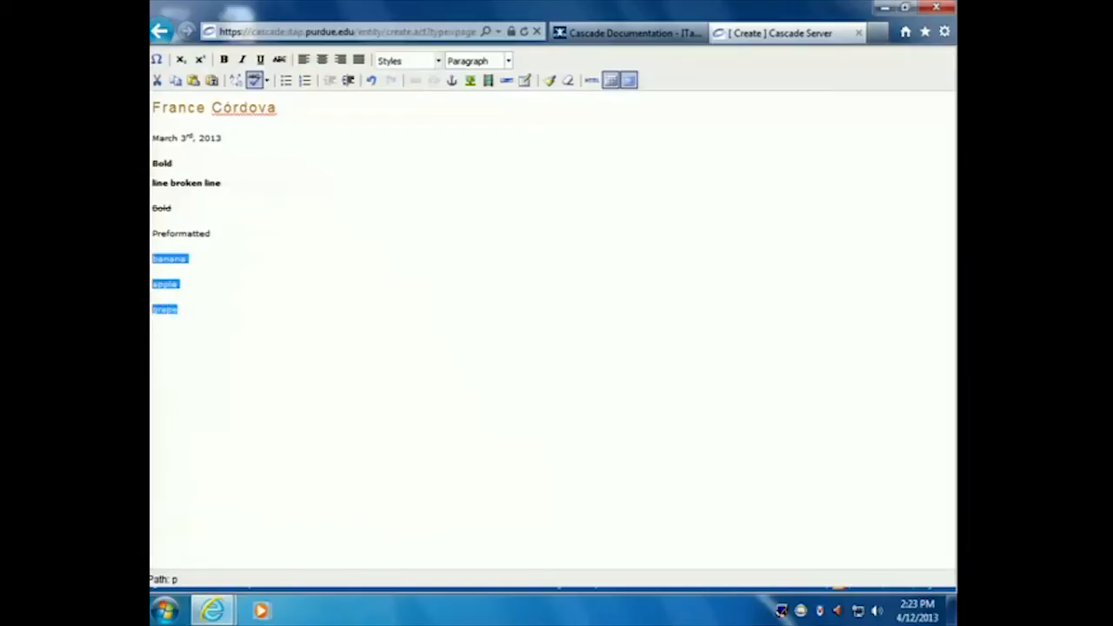
left_click(287, 80)
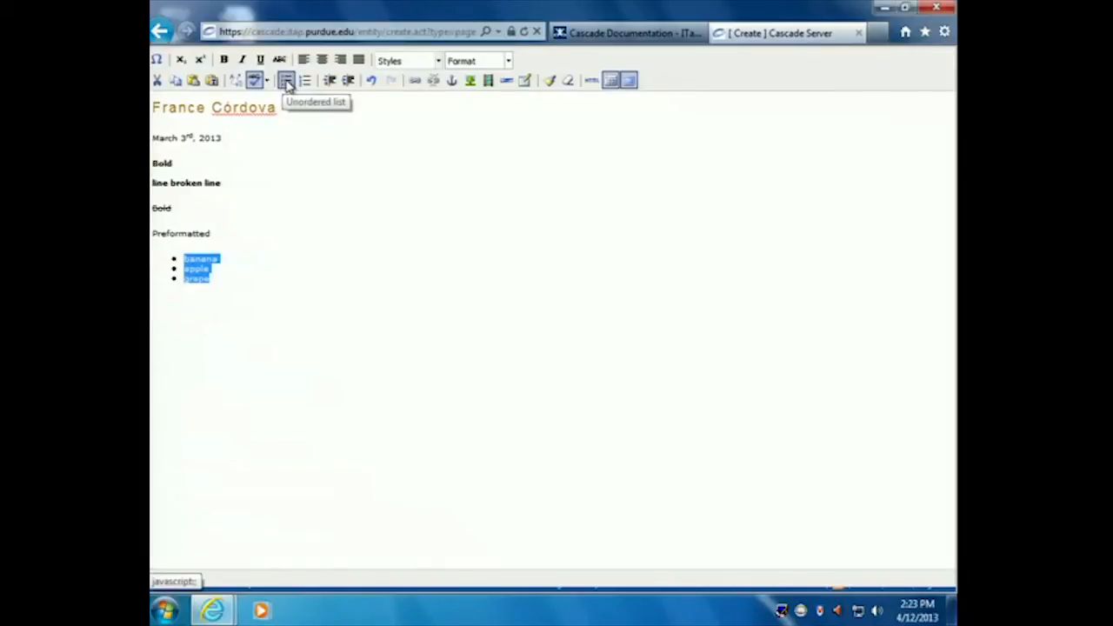
left_click(204, 317)
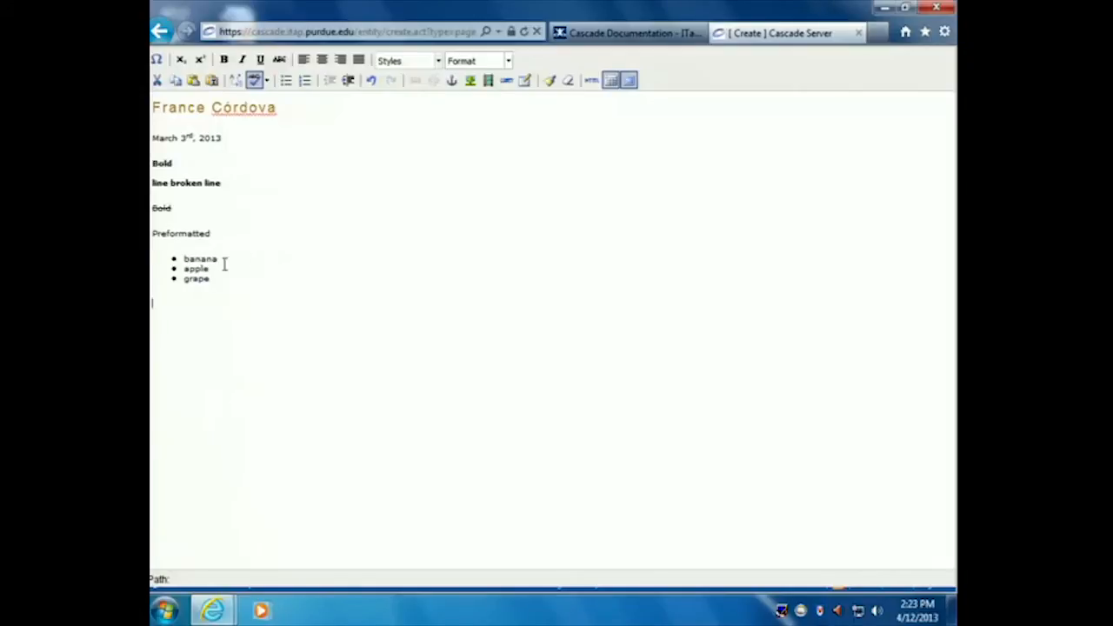
- Change the bulleted fruit list into an ordered list
left_click_drag(241, 280, 182, 258)
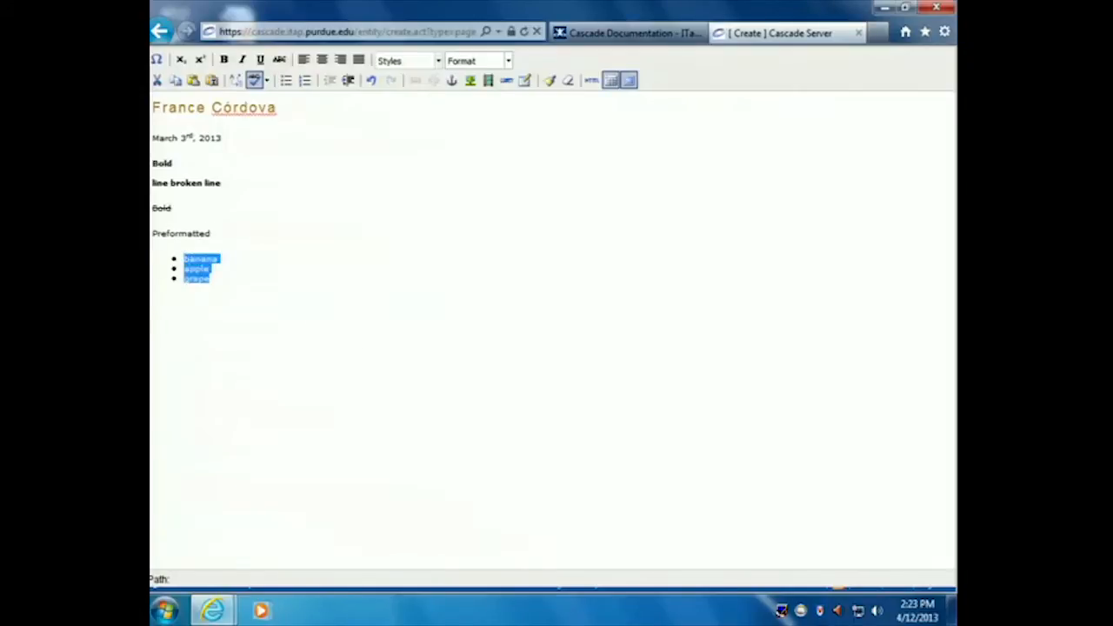
left_click(306, 81)
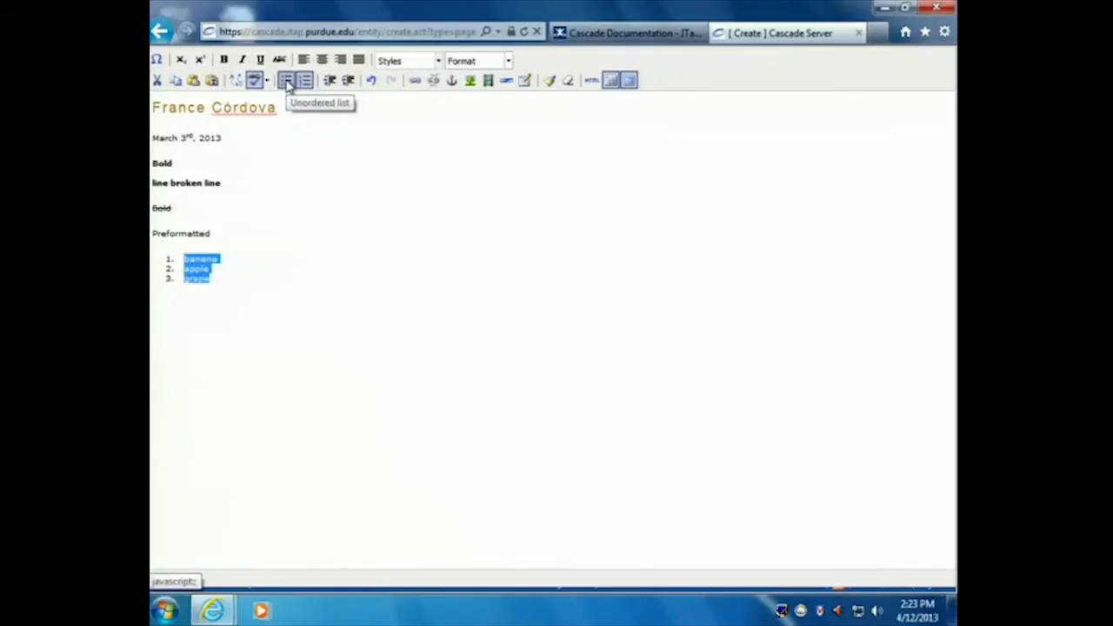
left_click(161, 280)
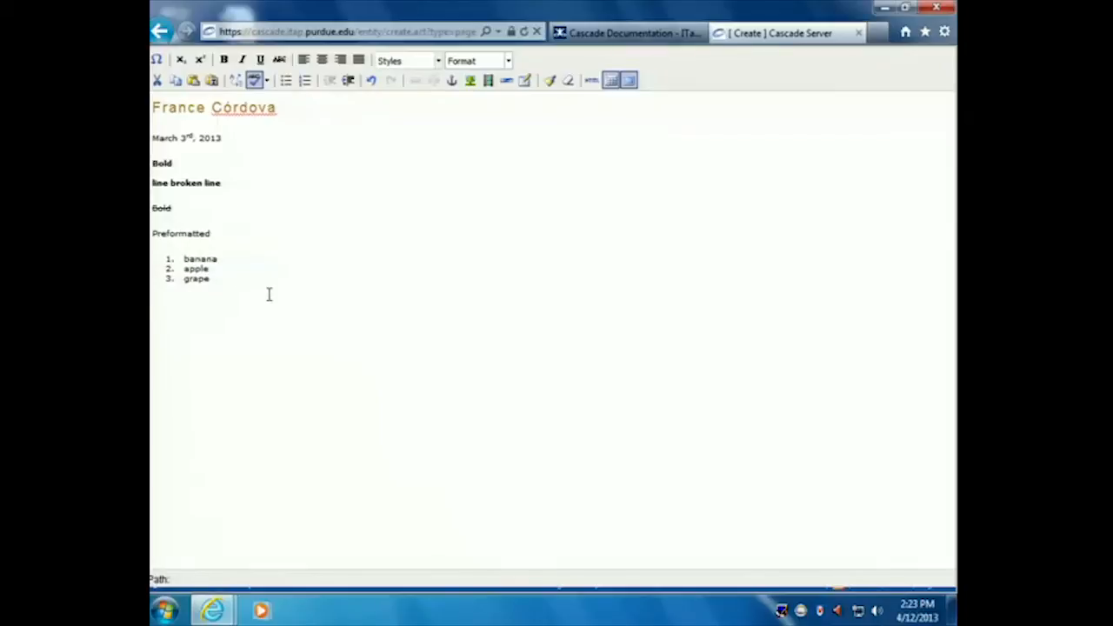
- Turn the bold "Bold" and "line broken line" text below the date into an unordered list
left_click(179, 166)
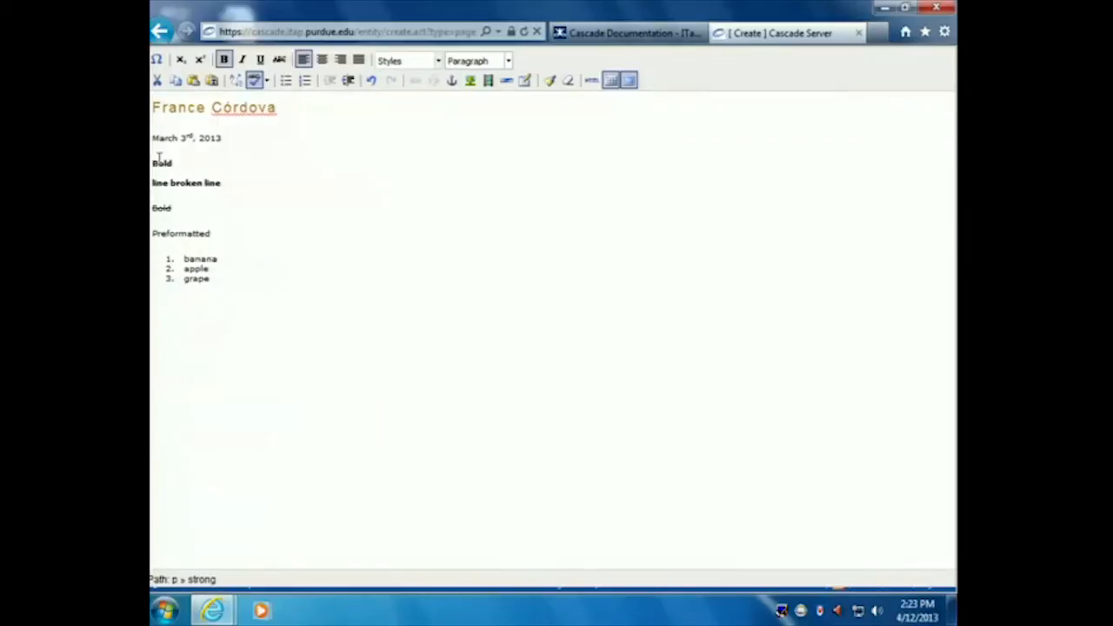
left_click(154, 160)
left_click_drag(229, 184, 153, 161)
key("ctrl+1")
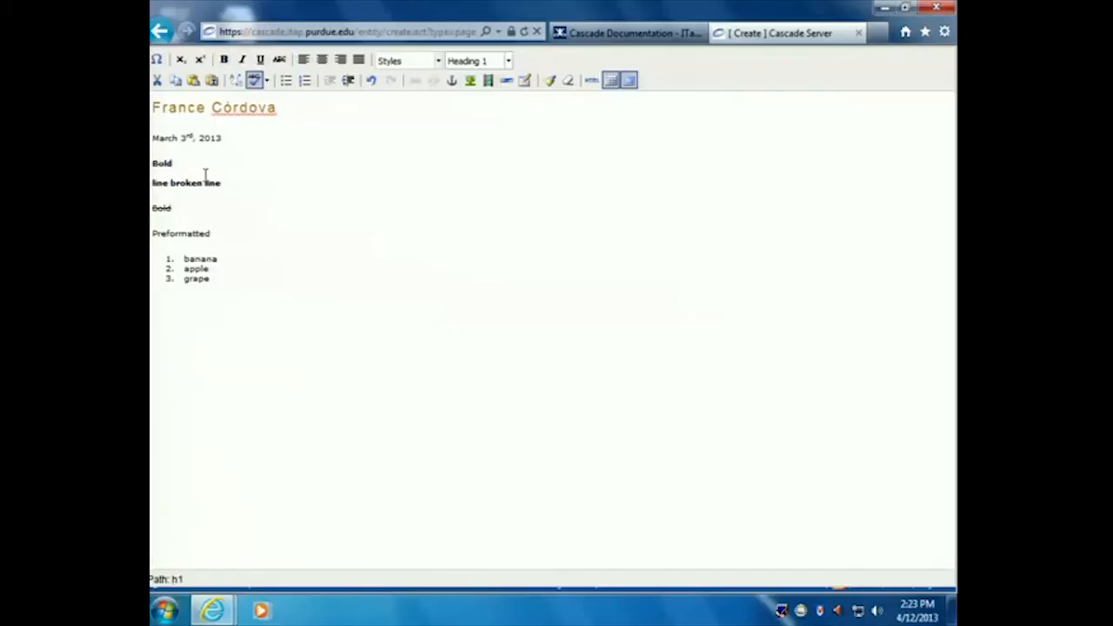
left_click(286, 80)
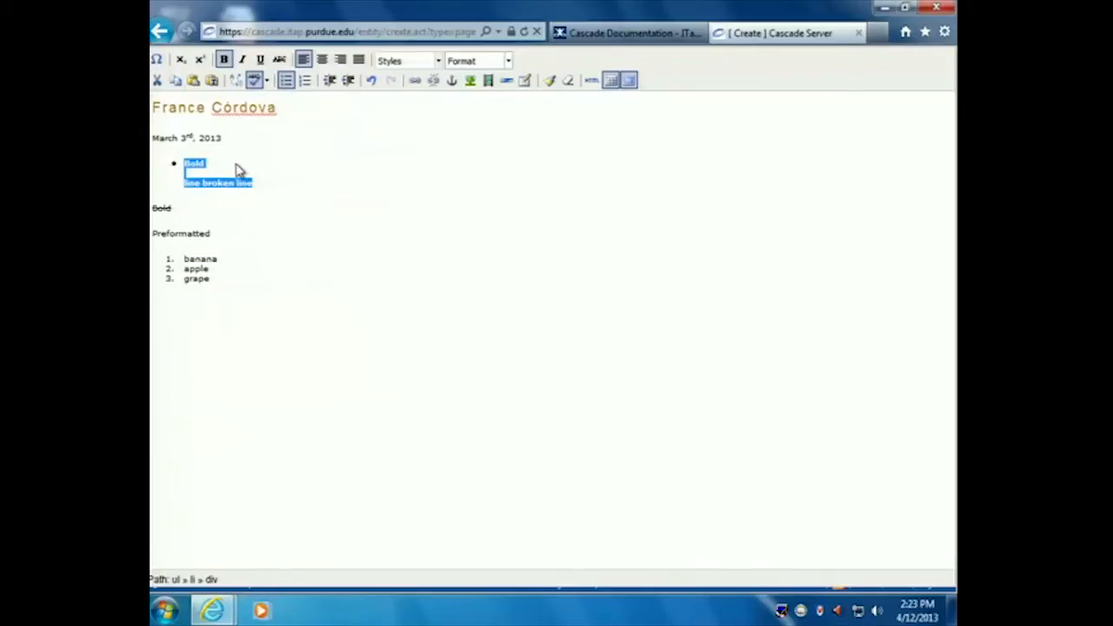
- Remove the line breaks between "Bold" and "line broken line" and split them into two separate bullets
left_click(254, 181)
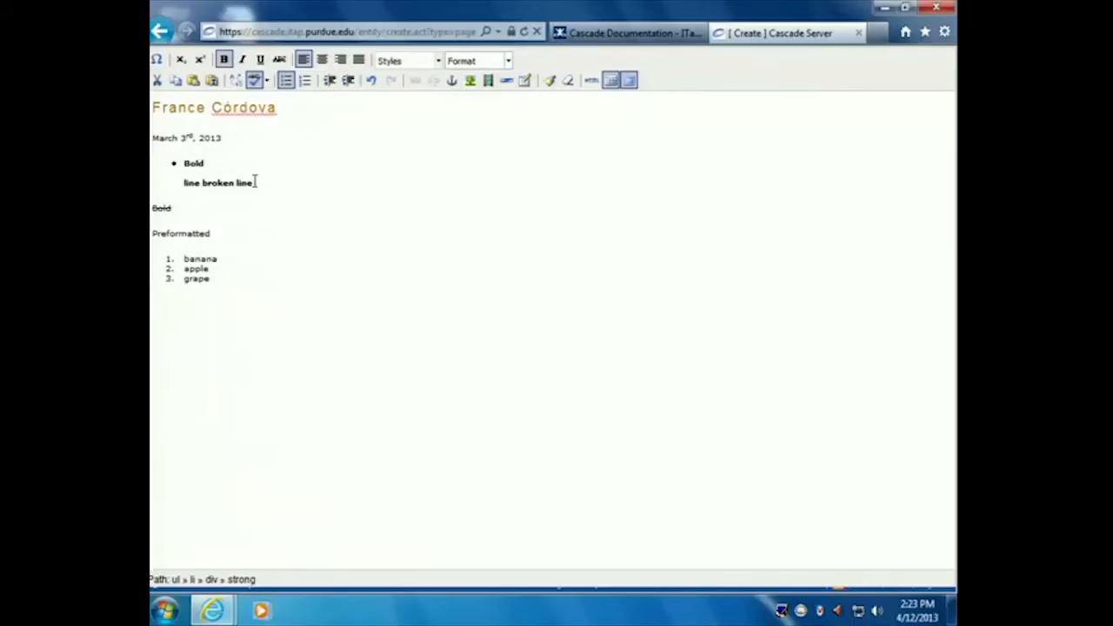
key("BackSpace")
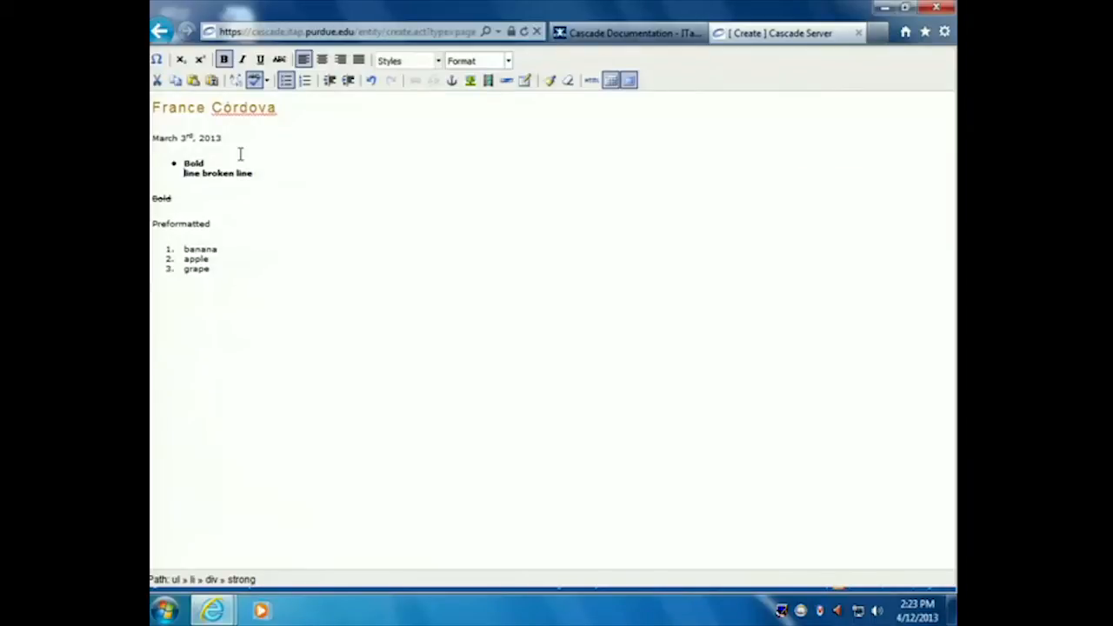
key("BackSpace")
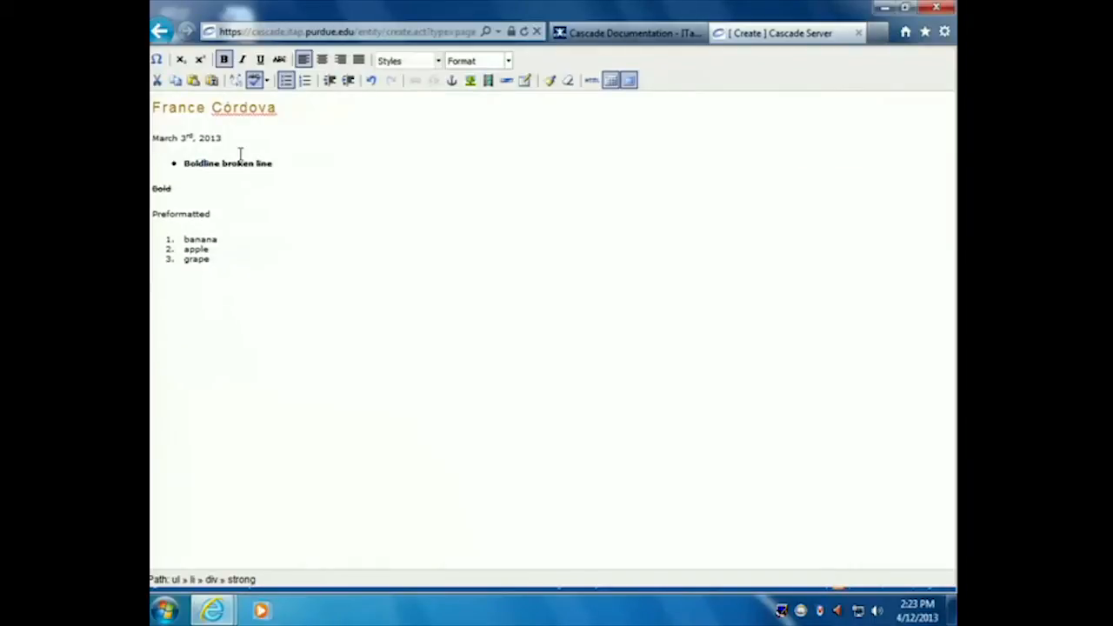
key("Return")
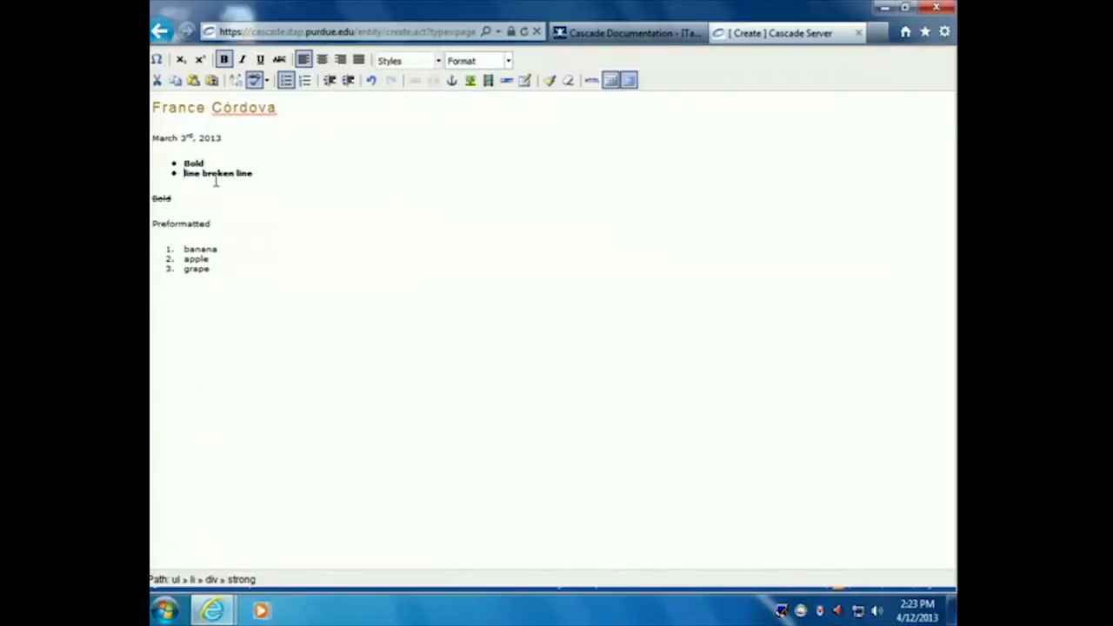
left_click(157, 141)
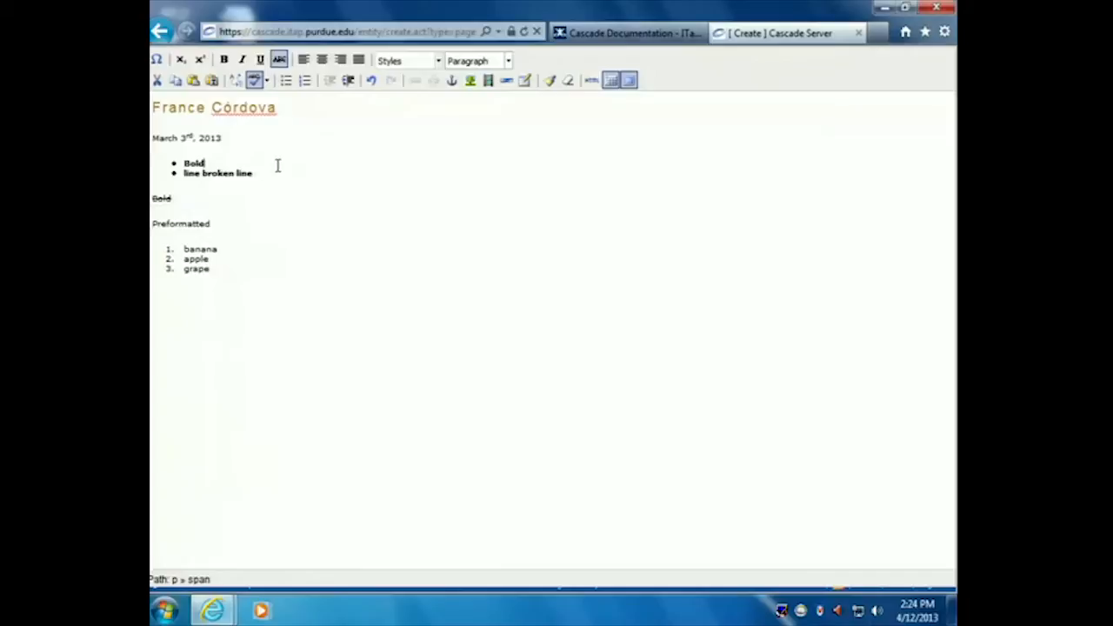
left_click(265, 172)
left_click(261, 328)
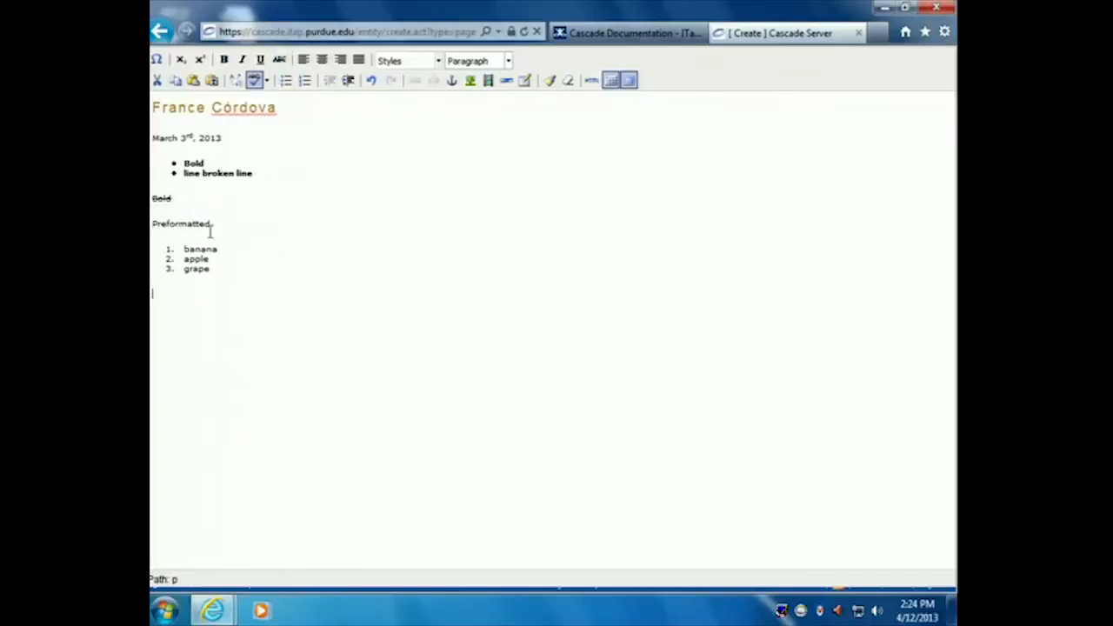
left_click_drag(228, 272, 152, 247)
left_click(266, 261)
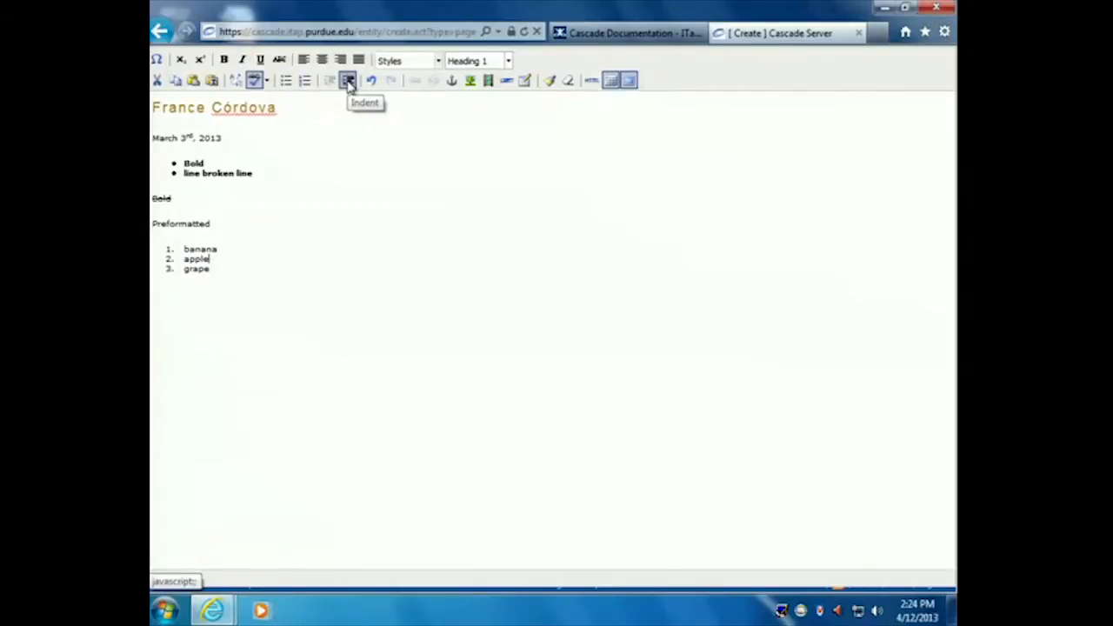
left_click(225, 251)
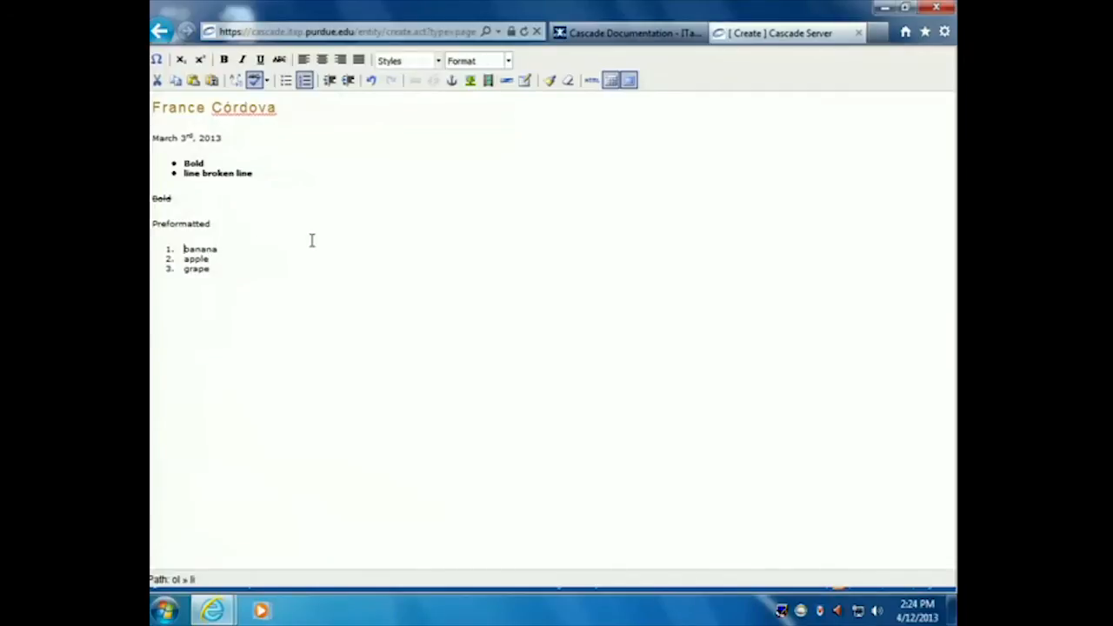
- Add "fruit" as the first numbered item and indent "banana", "apple" and "grape" beneath it as a nested list
type("fruiot")
key("Return")
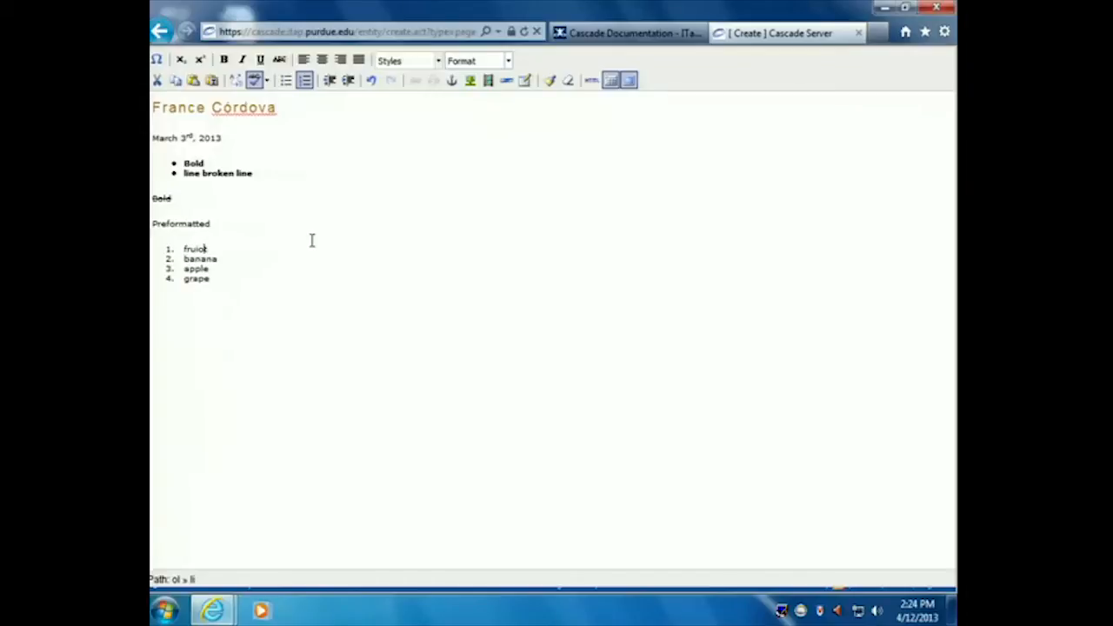
left_click_drag(217, 280, 170, 267)
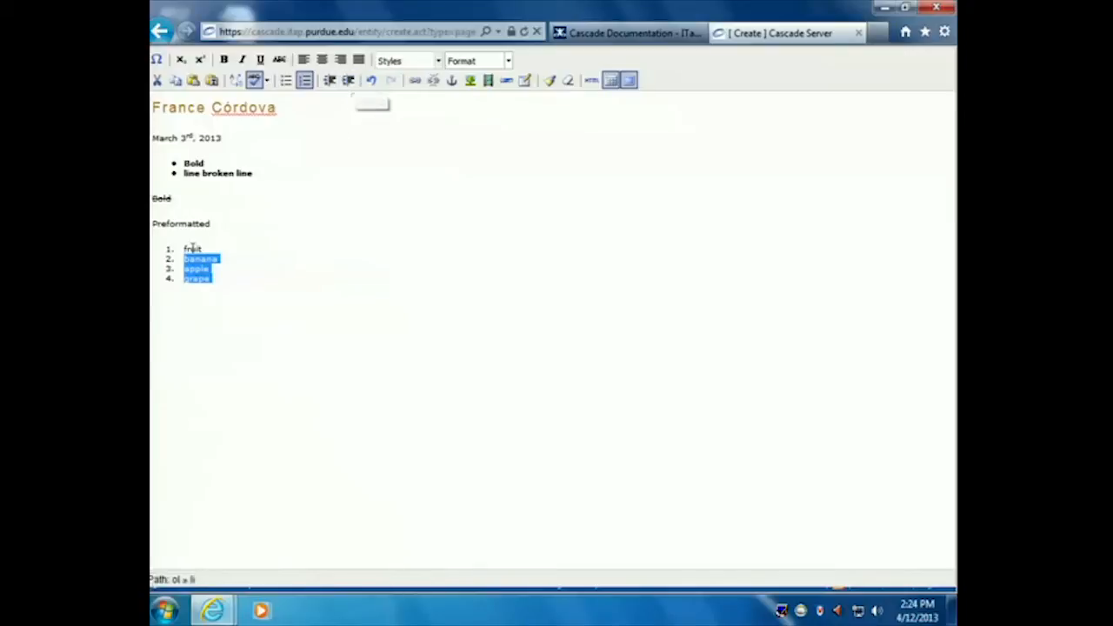
left_click(348, 80)
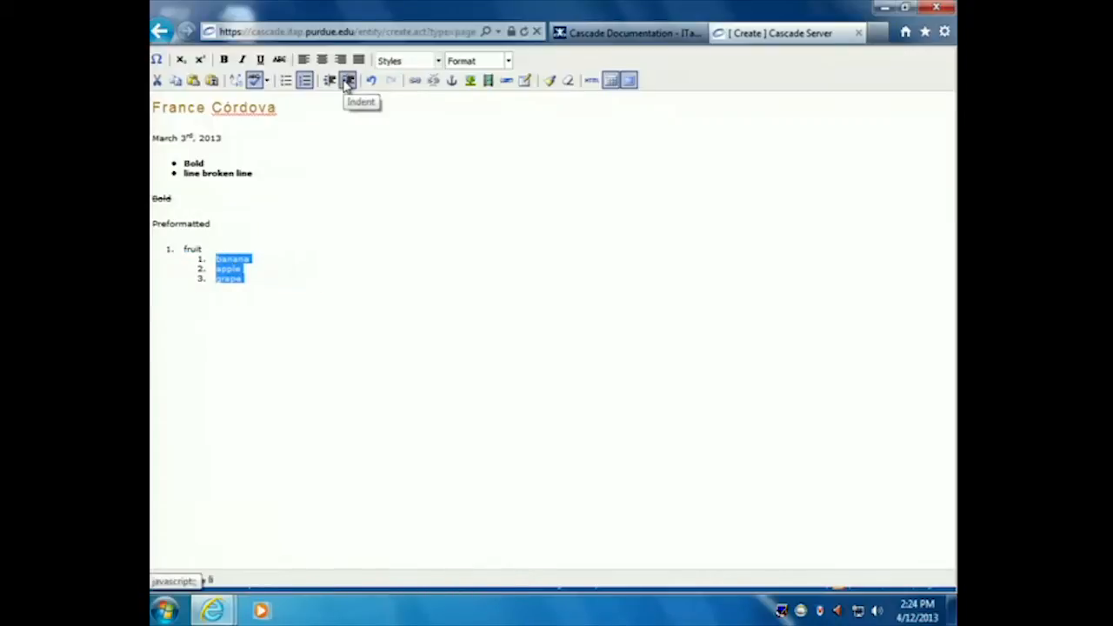
left_click(190, 250)
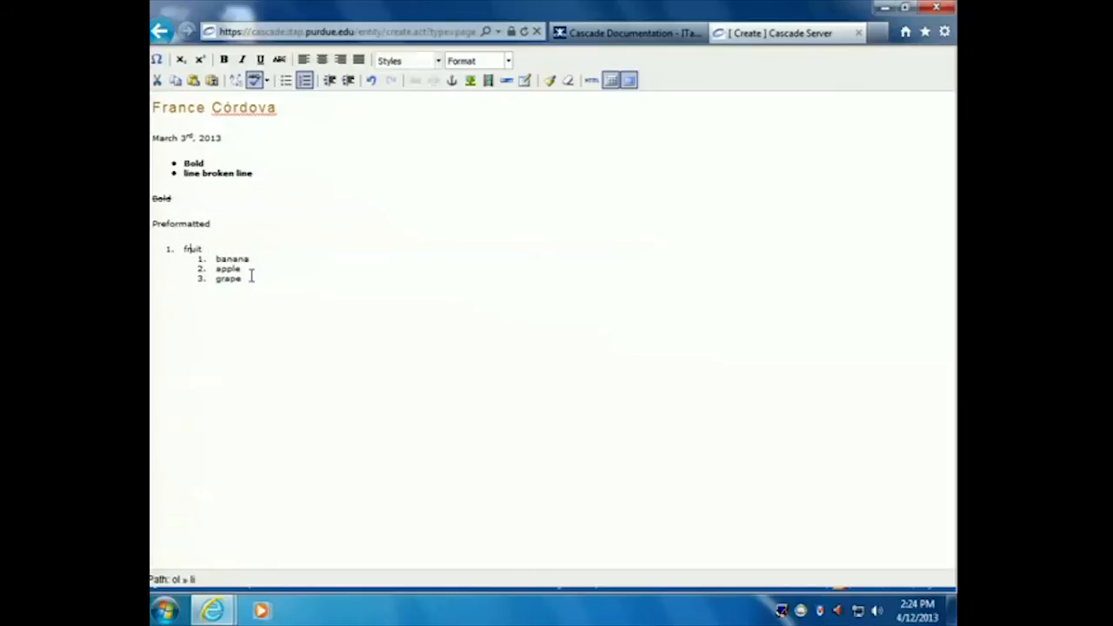
- Change the nested "banana", "apple", "grape" list and its parent "fruit" item into unordered lists
left_click_drag(251, 276, 159, 258)
left_click(286, 80)
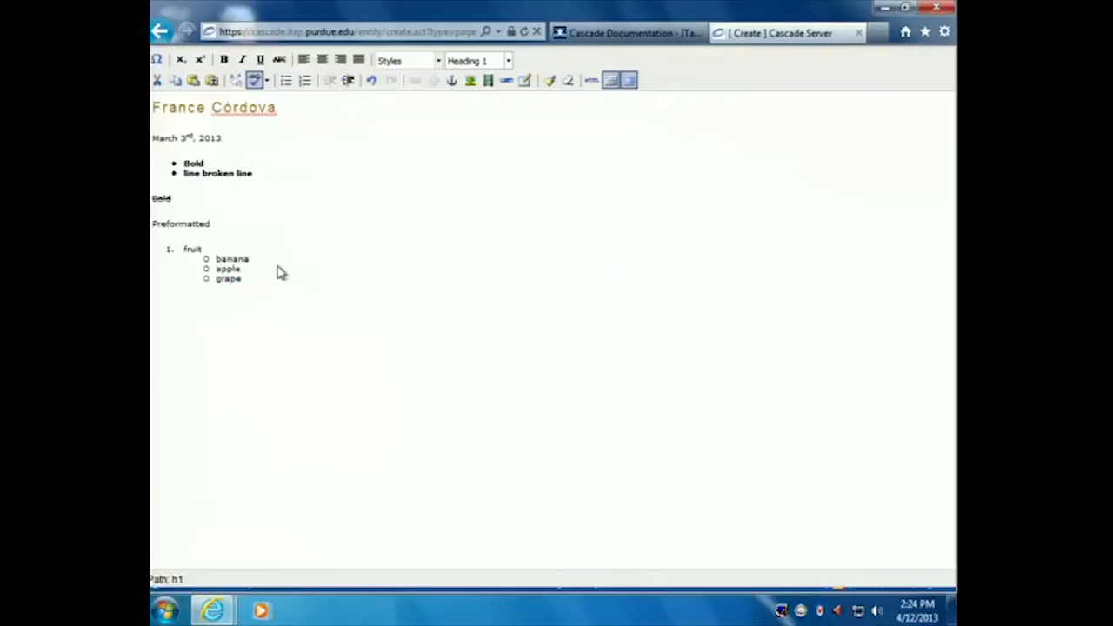
left_click_drag(207, 251, 153, 251)
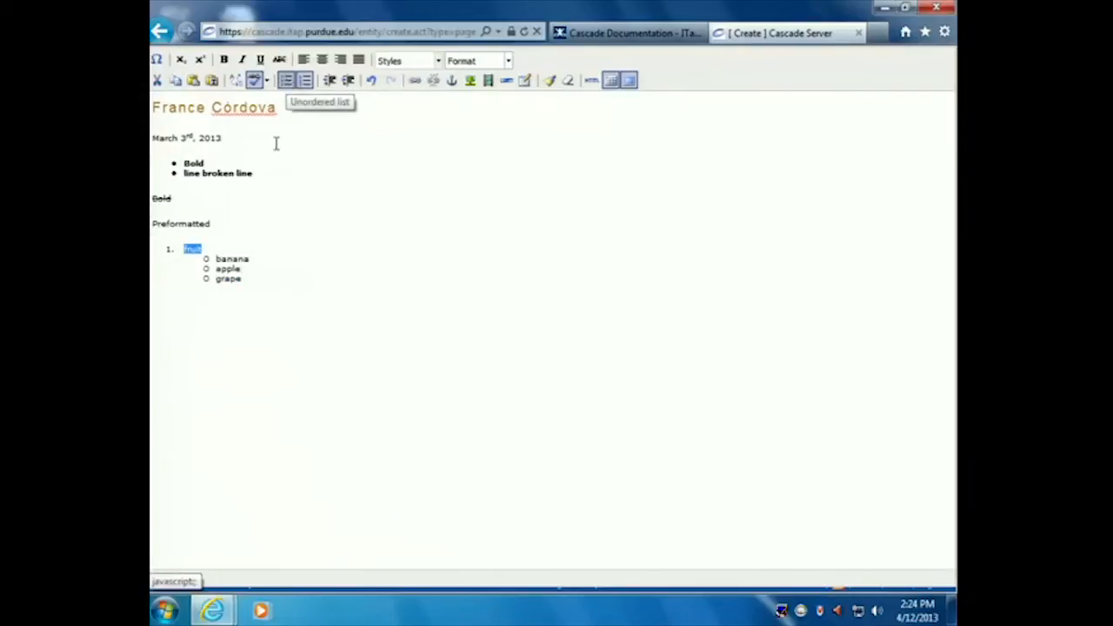
left_click(291, 80)
left_click(290, 298)
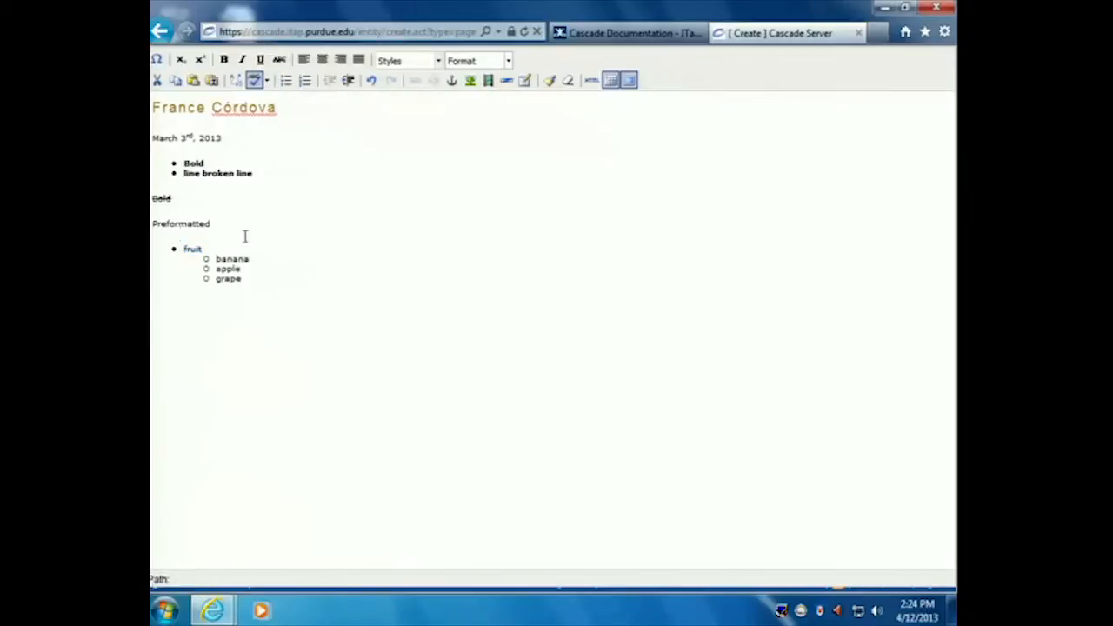
- Outdent the "apple" item to the same list level as "fruit"
left_click(255, 270)
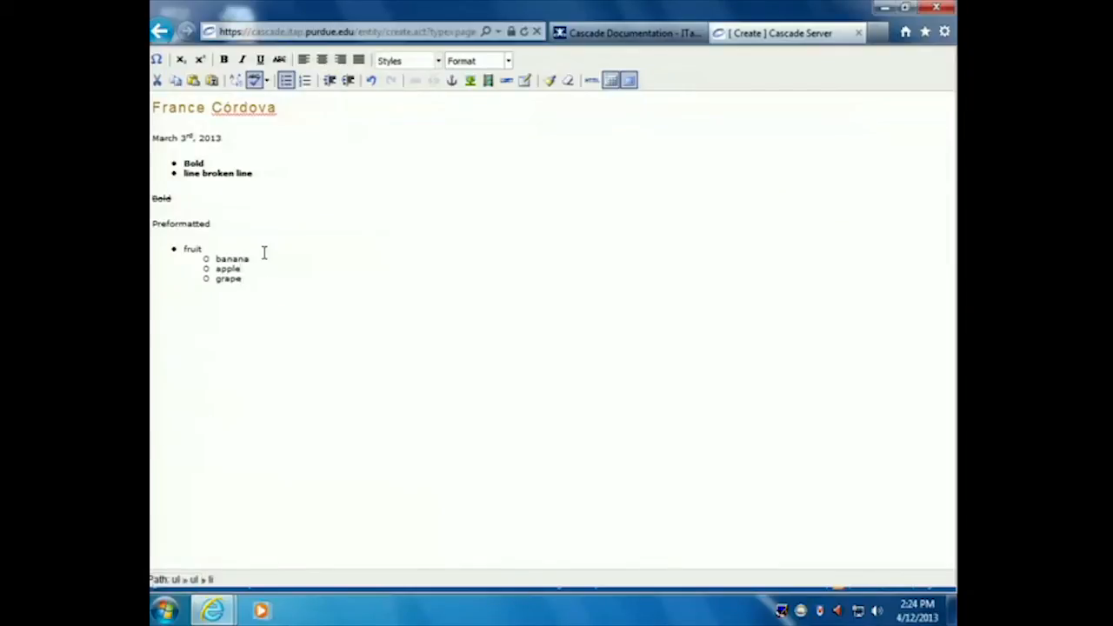
left_click(331, 81)
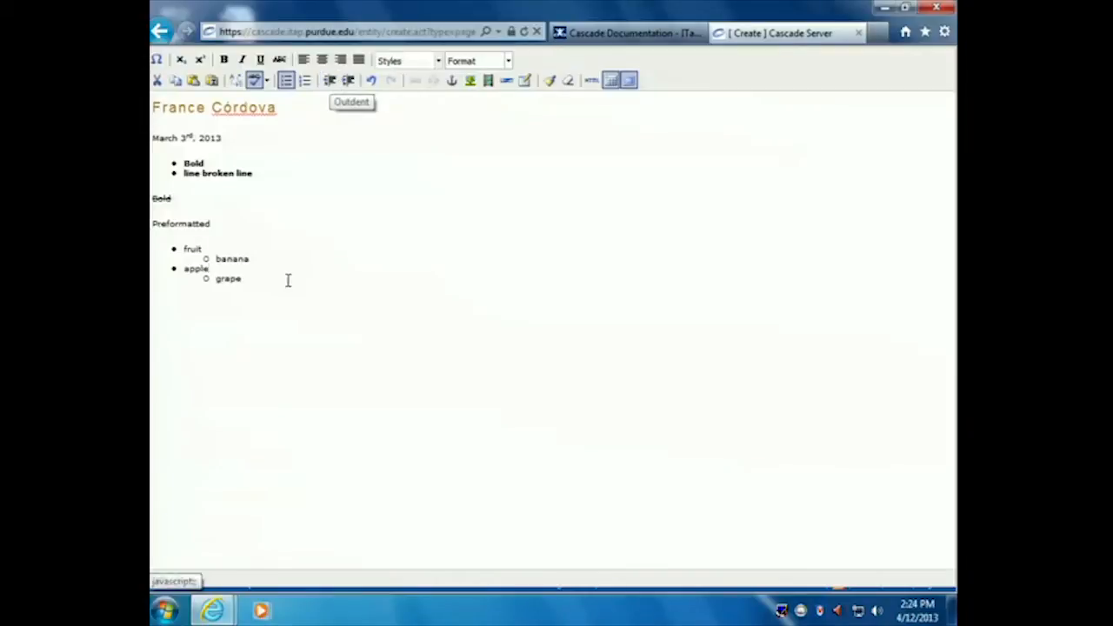
left_click(269, 276)
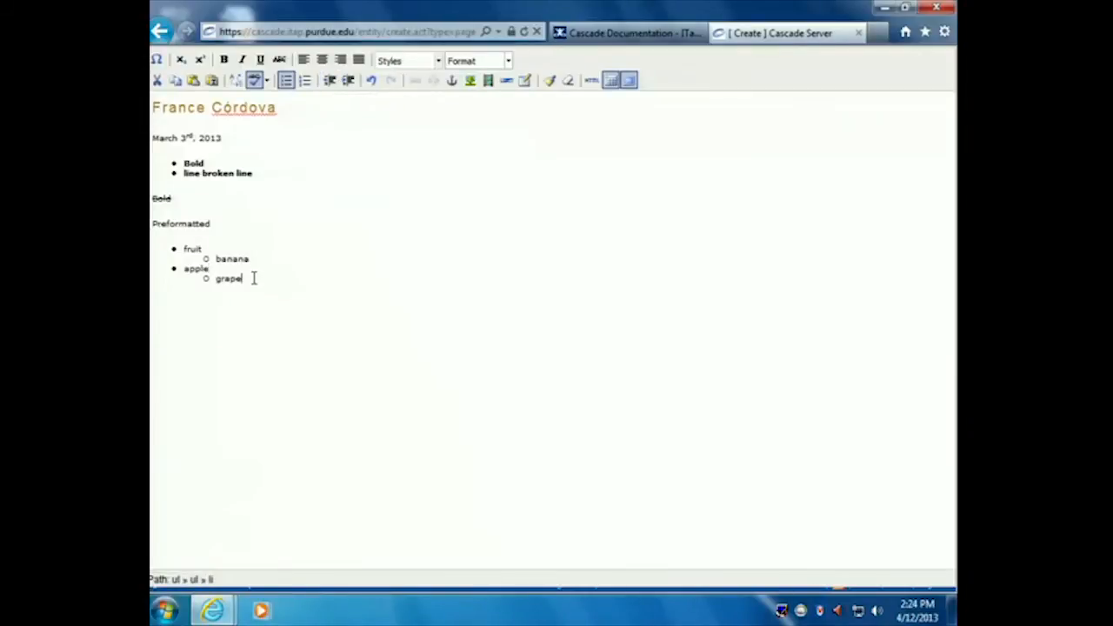
- Remove the bullets from the entire fruit list and outdent "banana" and "grape" to make all four items plain paragraphs
left_click_drag(235, 278, 153, 251)
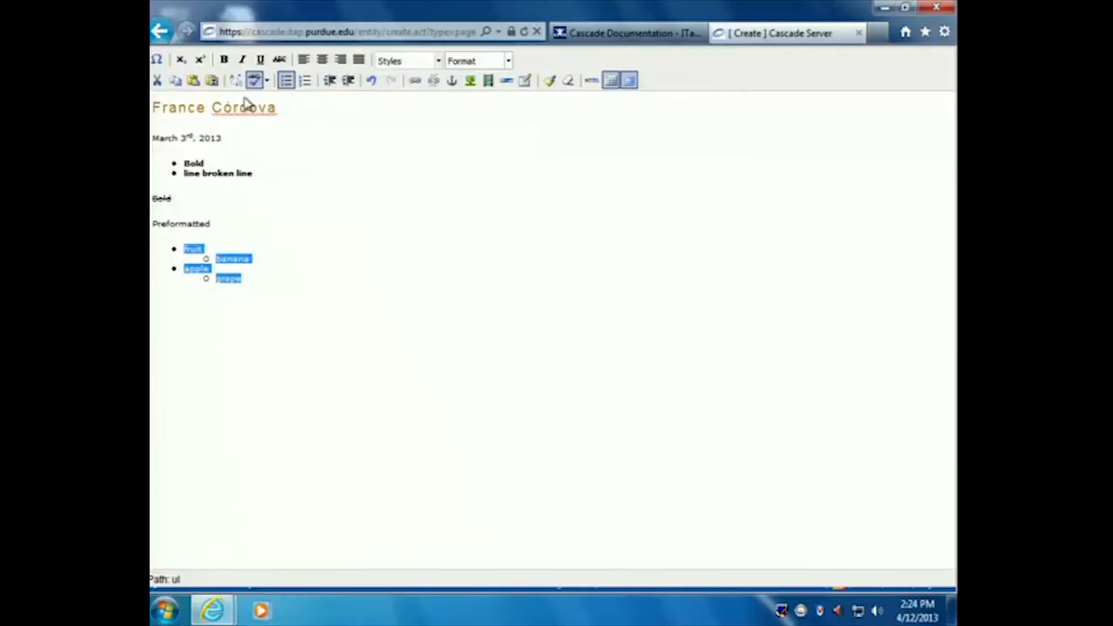
left_click(286, 81)
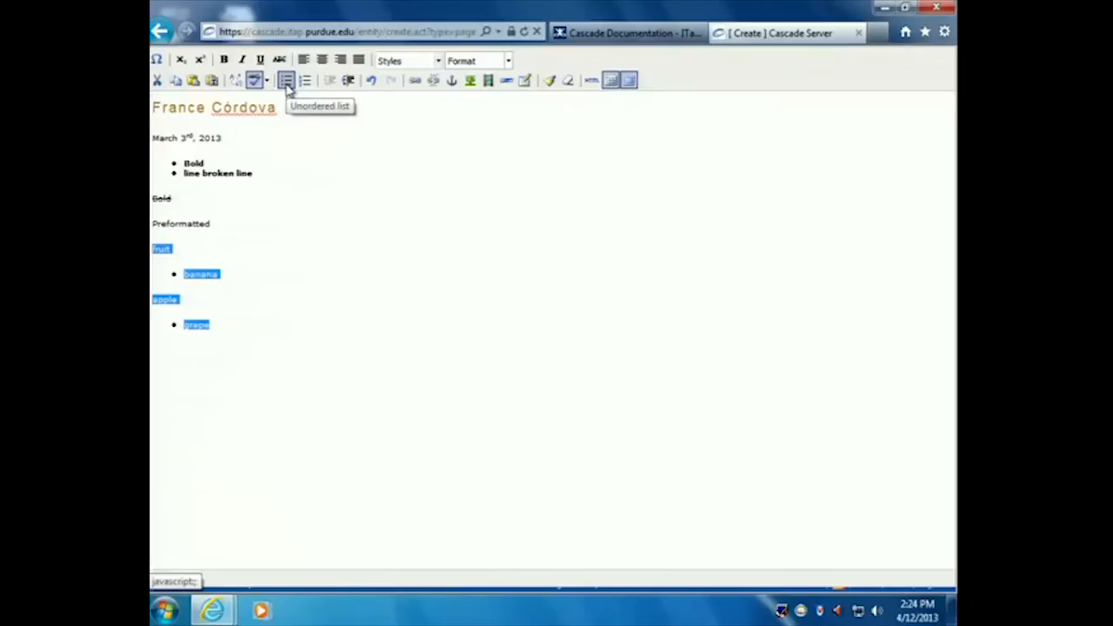
left_click(247, 290)
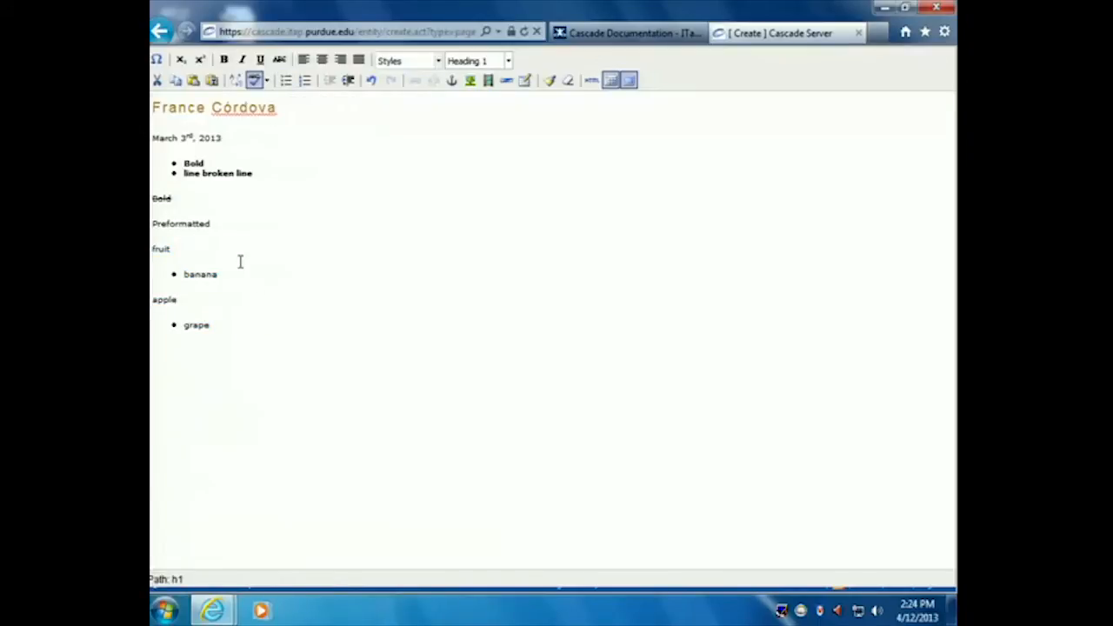
left_click_drag(233, 272, 184, 267)
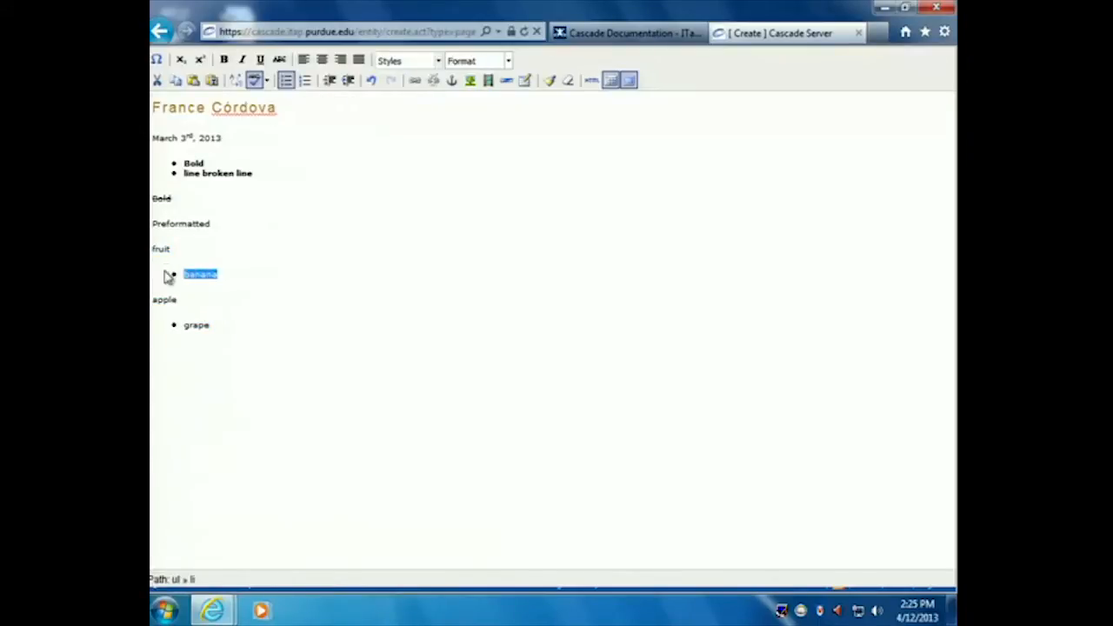
left_click(330, 83)
left_click_drag(217, 325, 156, 328)
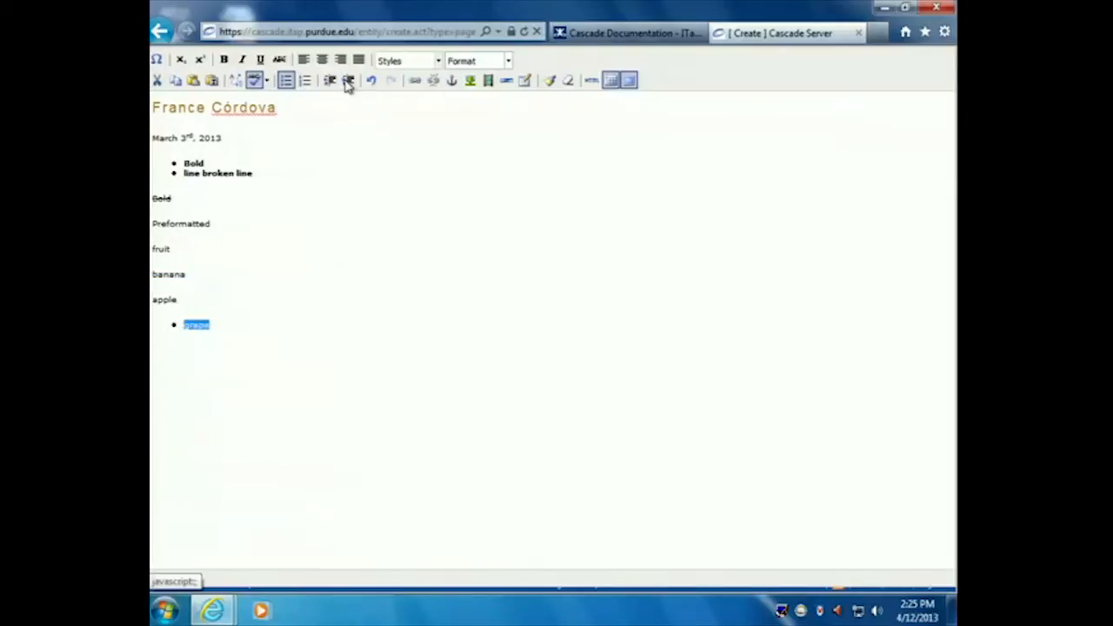
left_click(330, 81)
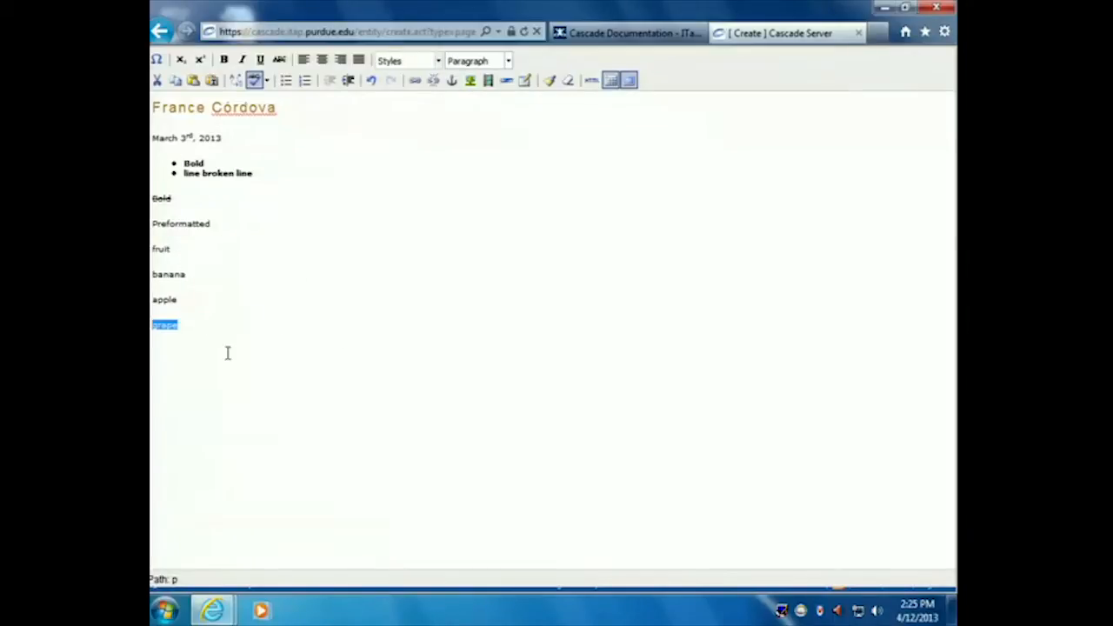
left_click(192, 325)
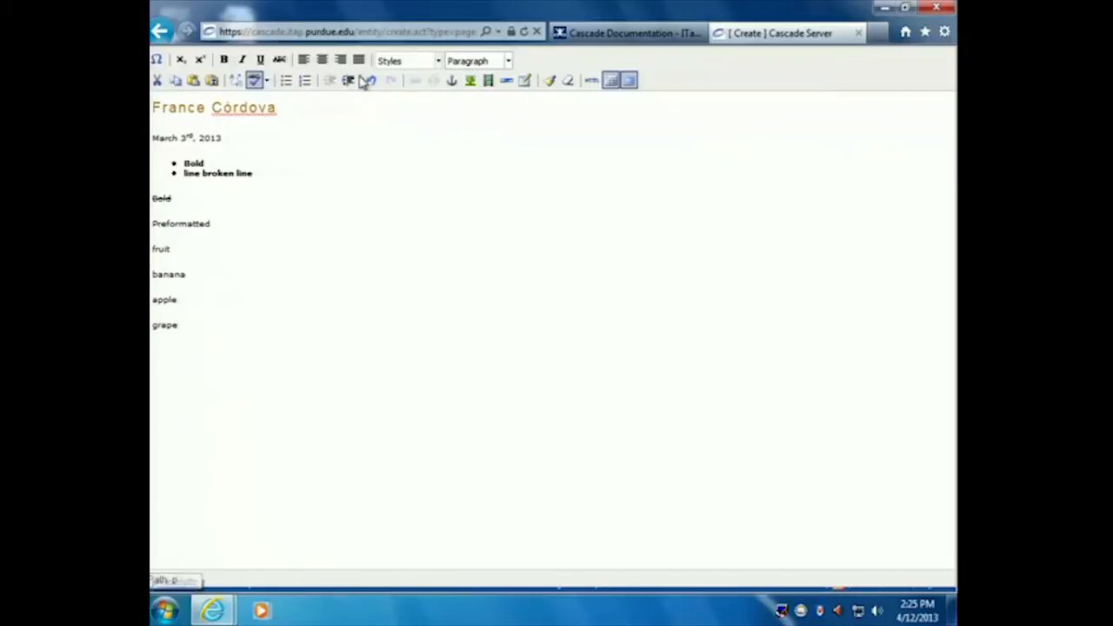
- Indent the plain "banana" paragraph one level
double_click(192, 275)
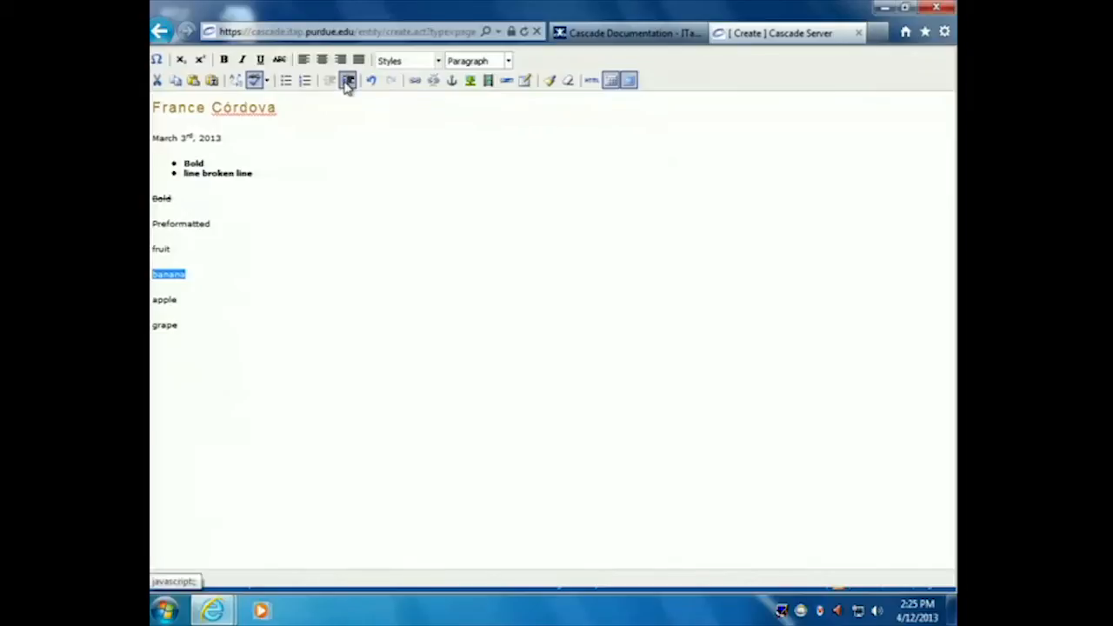
left_click(347, 82)
left_click(254, 273)
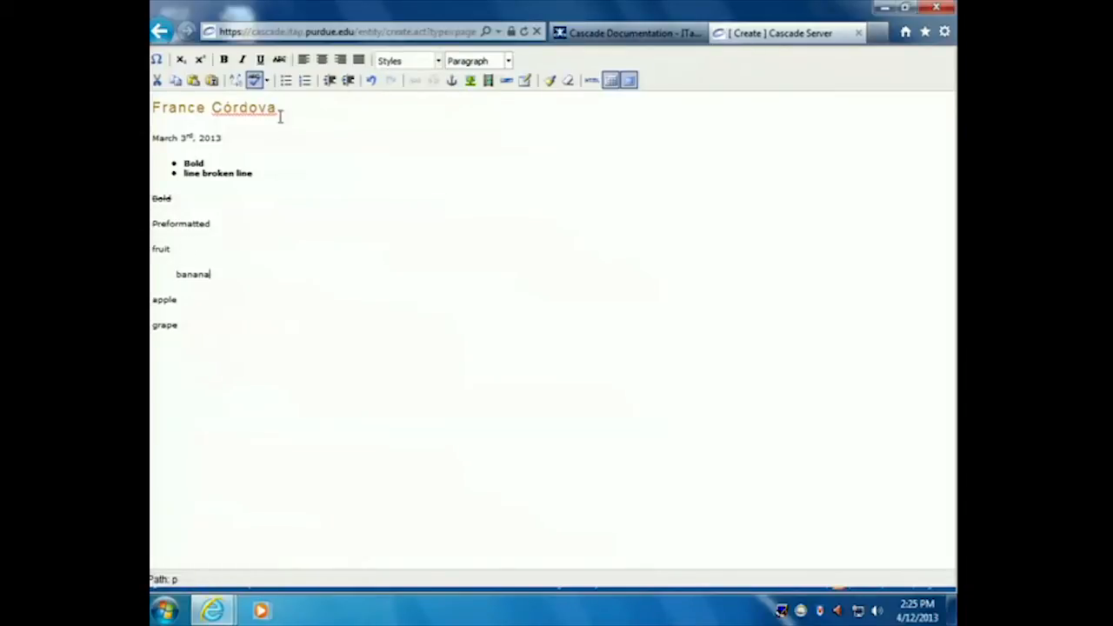
- Undo the indent, bullet removal and outdent changes back to the "fruit" bullet with "banana", "apple" and "grape" nested beneath it
left_click(373, 81)
left_click(373, 81)
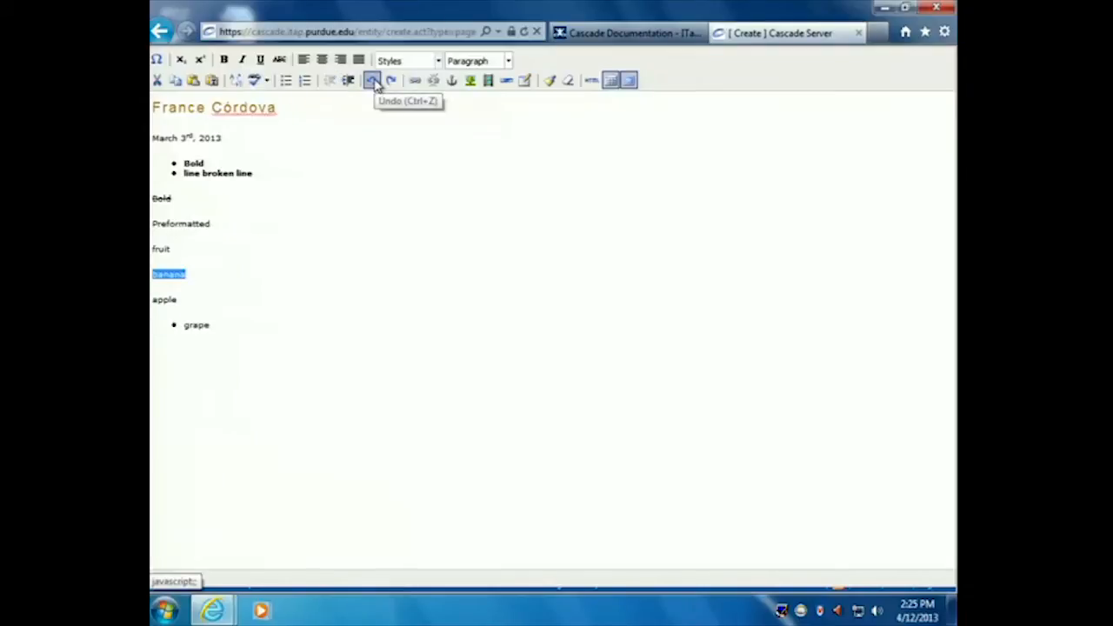
left_click(373, 80)
left_click(373, 81)
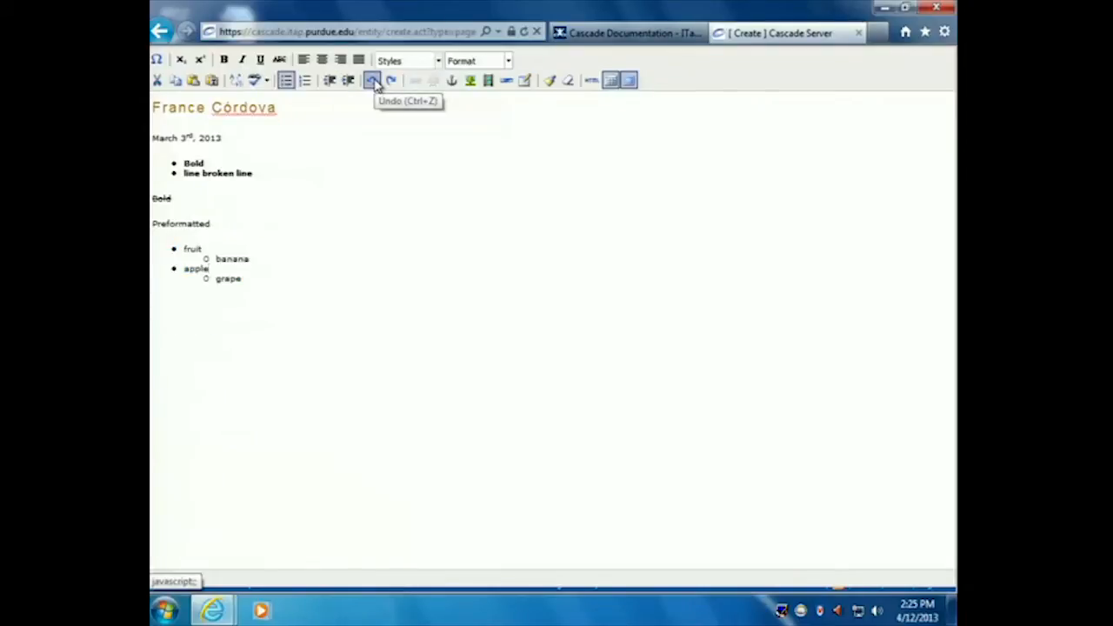
left_click(373, 81)
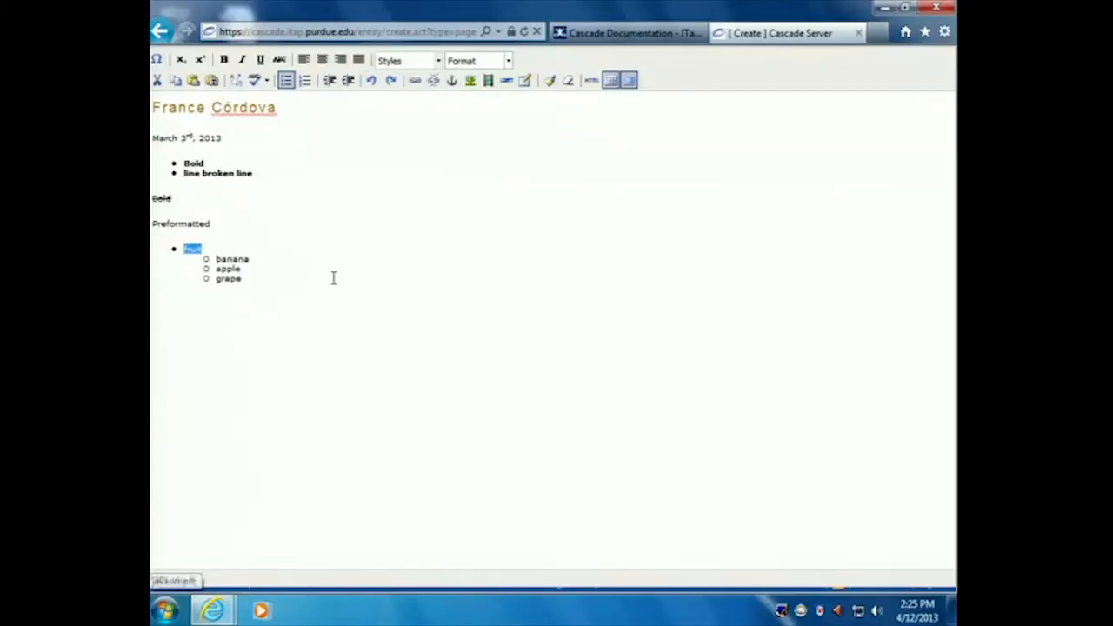
left_click(346, 346)
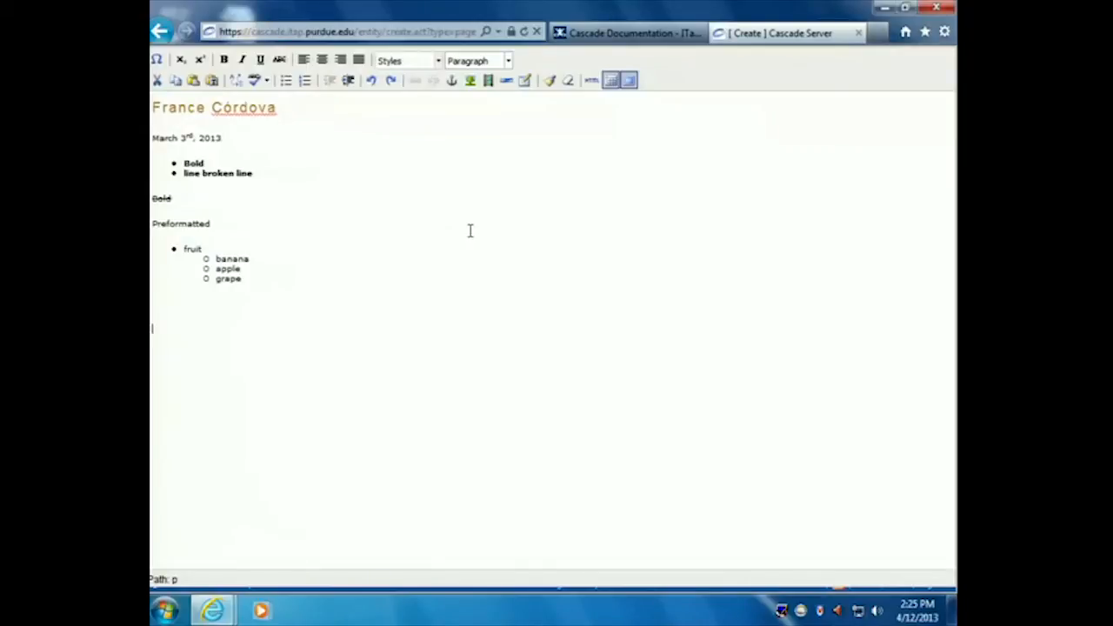
left_click(391, 82)
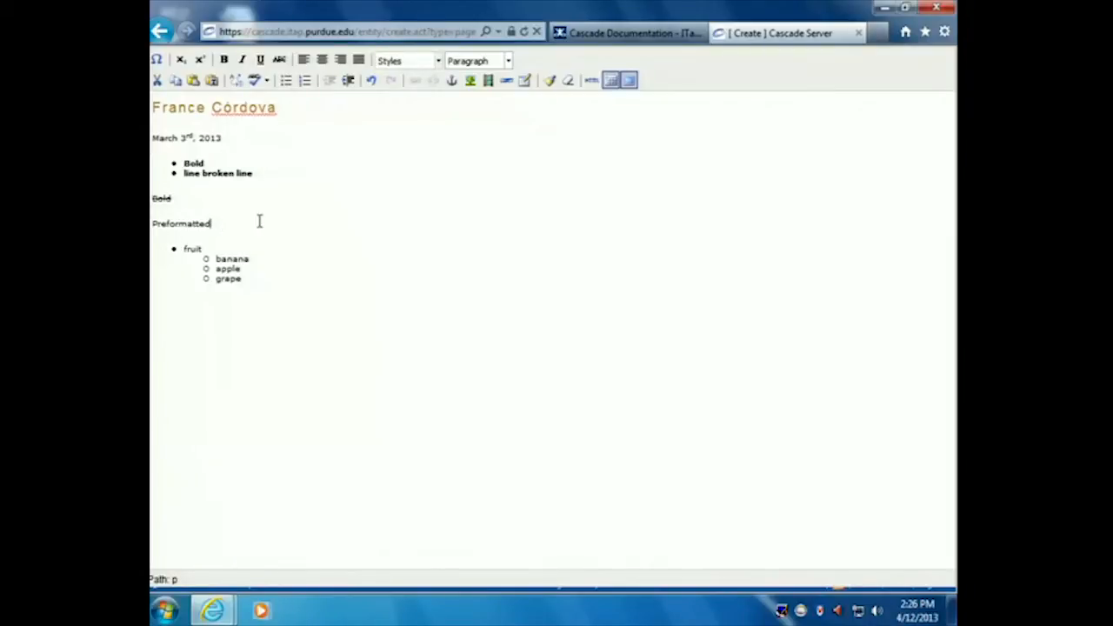
left_click_drag(210, 222, 165, 223)
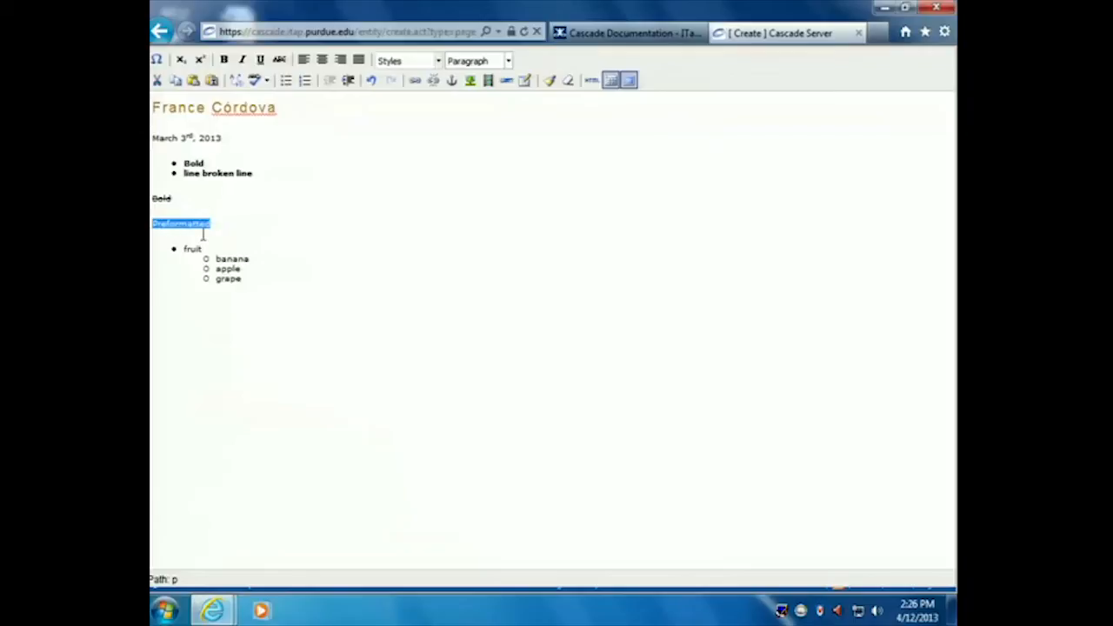
left_click(416, 82)
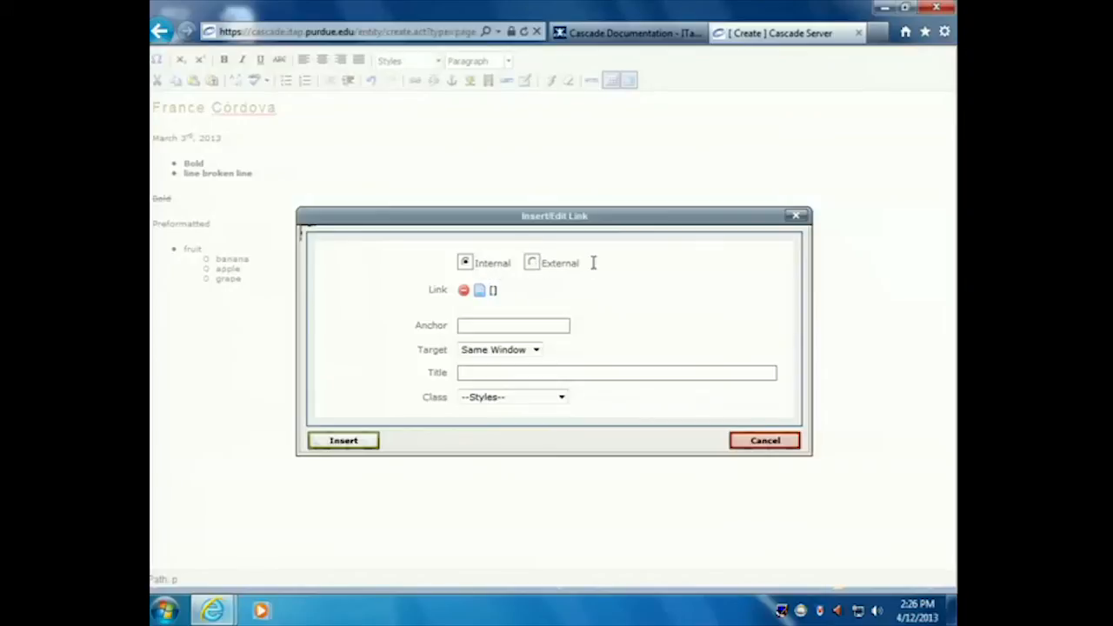
left_click_drag(526, 228, 497, 184)
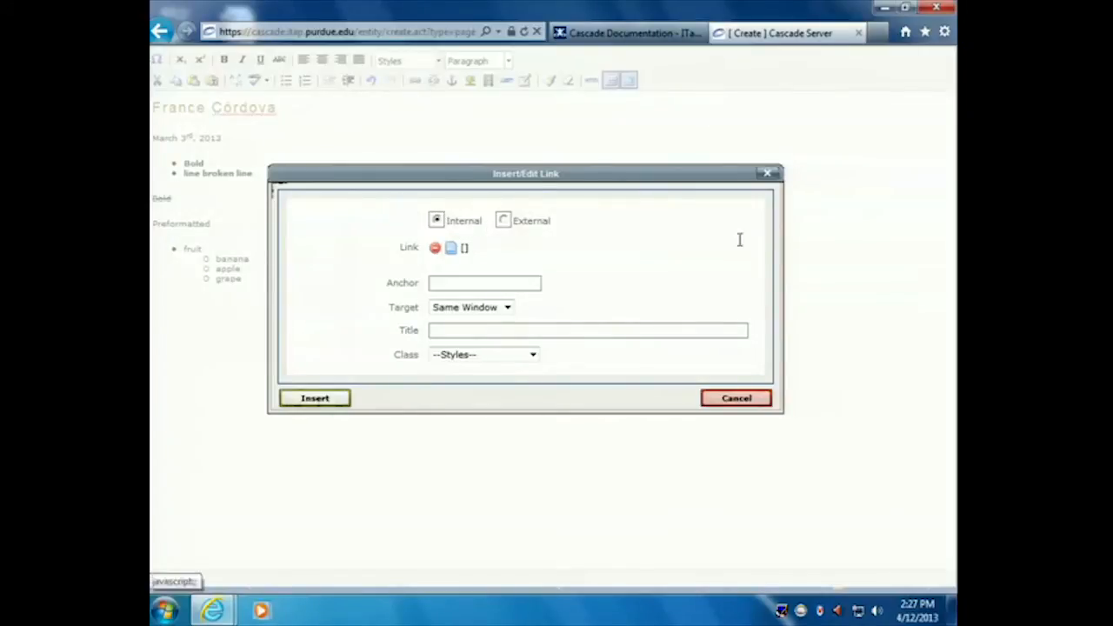
left_click(735, 398)
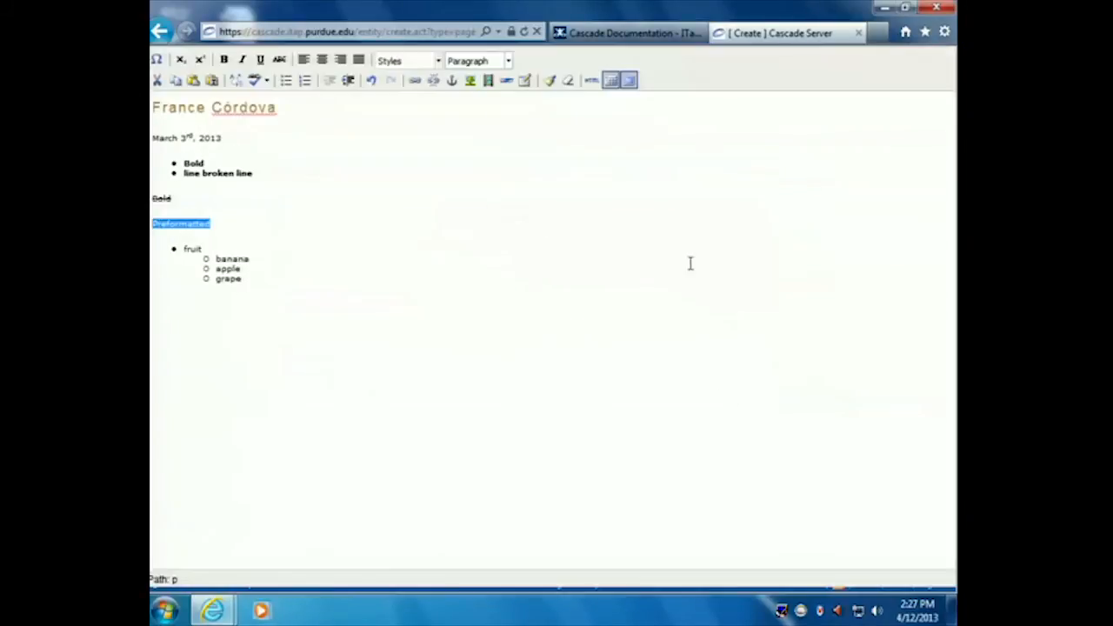
- Leave the editor's full-screen mode and open the link settings for the word "Preformatted"
left_click(629, 81)
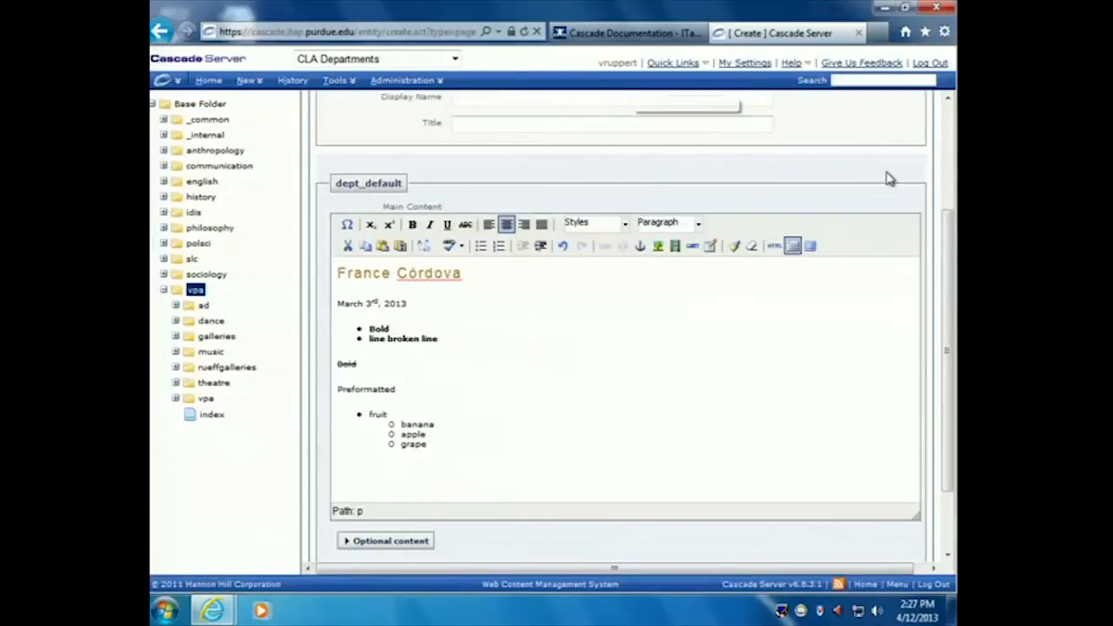
scroll(887, 178, "up", 1)
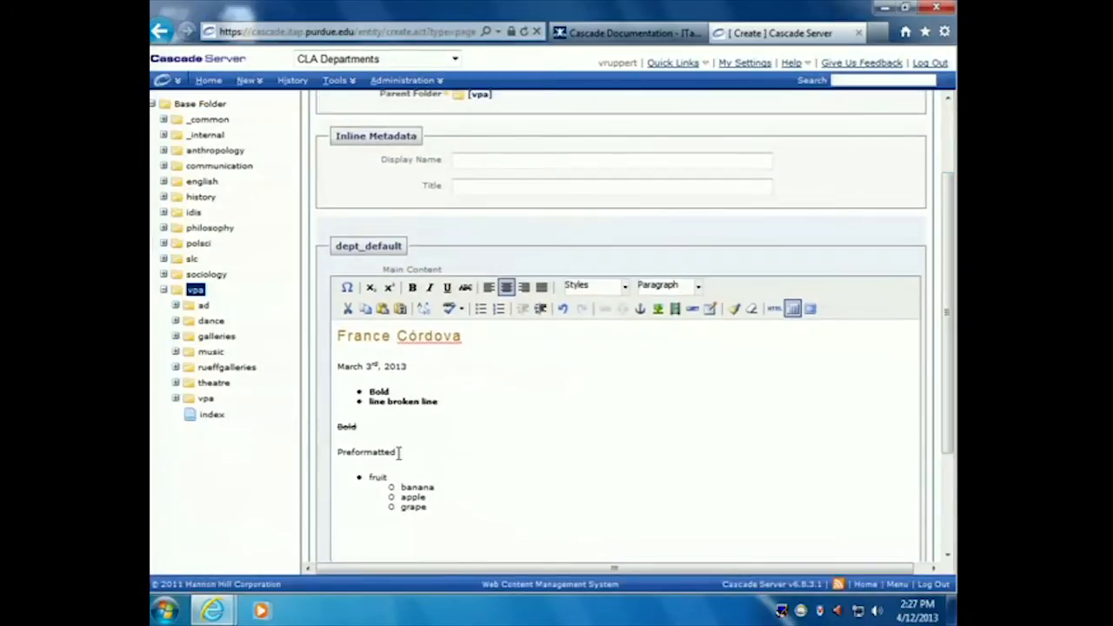
left_click_drag(399, 451, 315, 452)
left_click(605, 309)
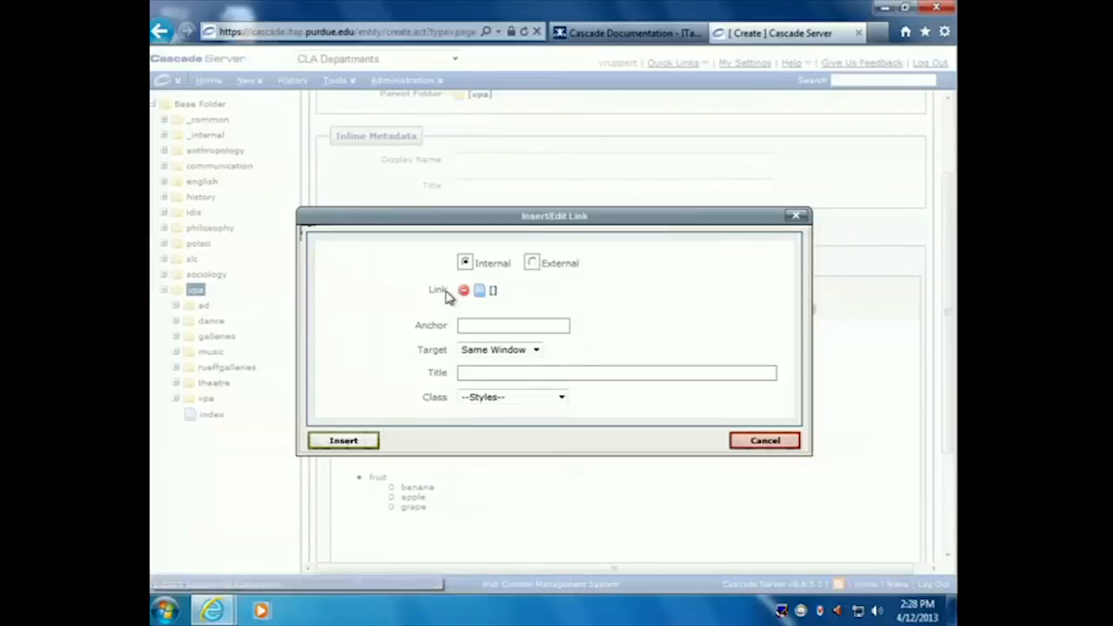
- Choose the index page inside the philosophy folder as the internal link target for "Preformatted"
left_click(487, 294)
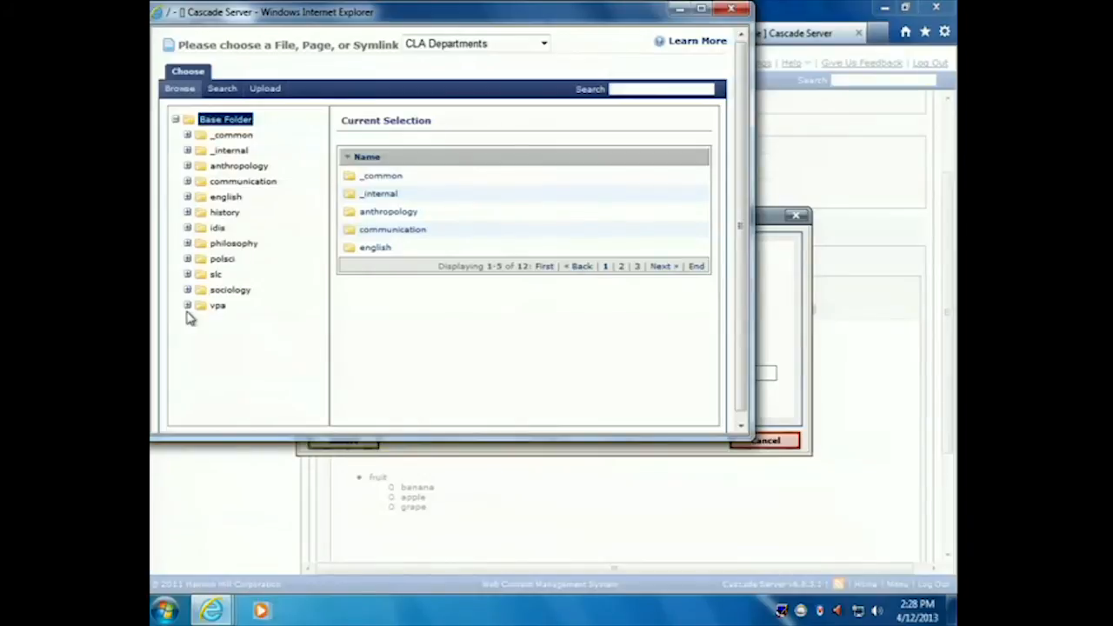
left_click(187, 244)
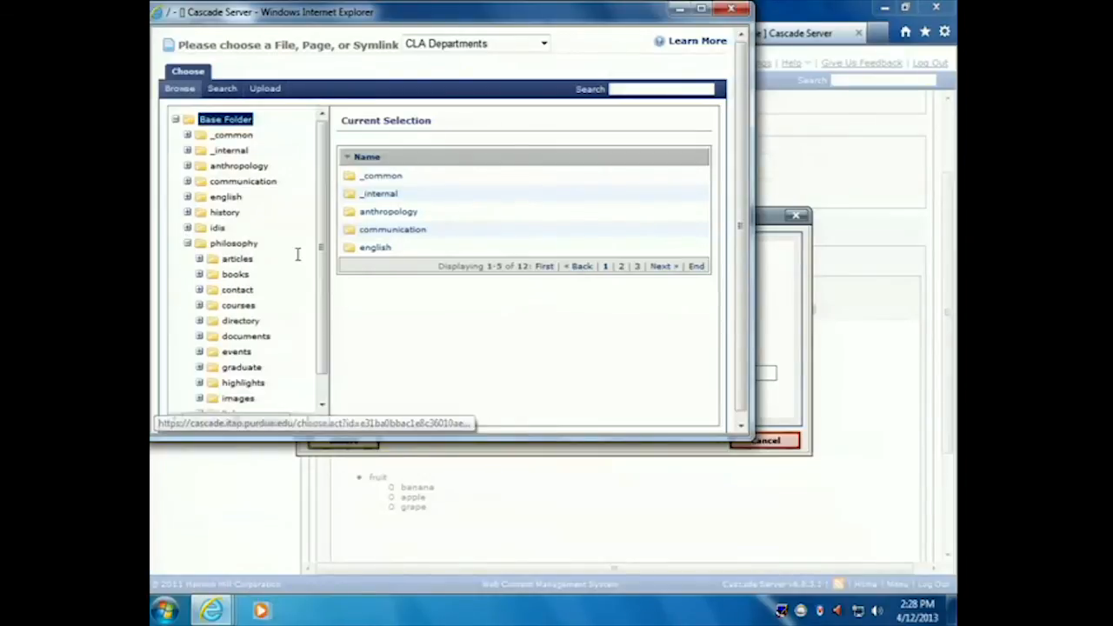
left_click_drag(319, 249, 320, 320)
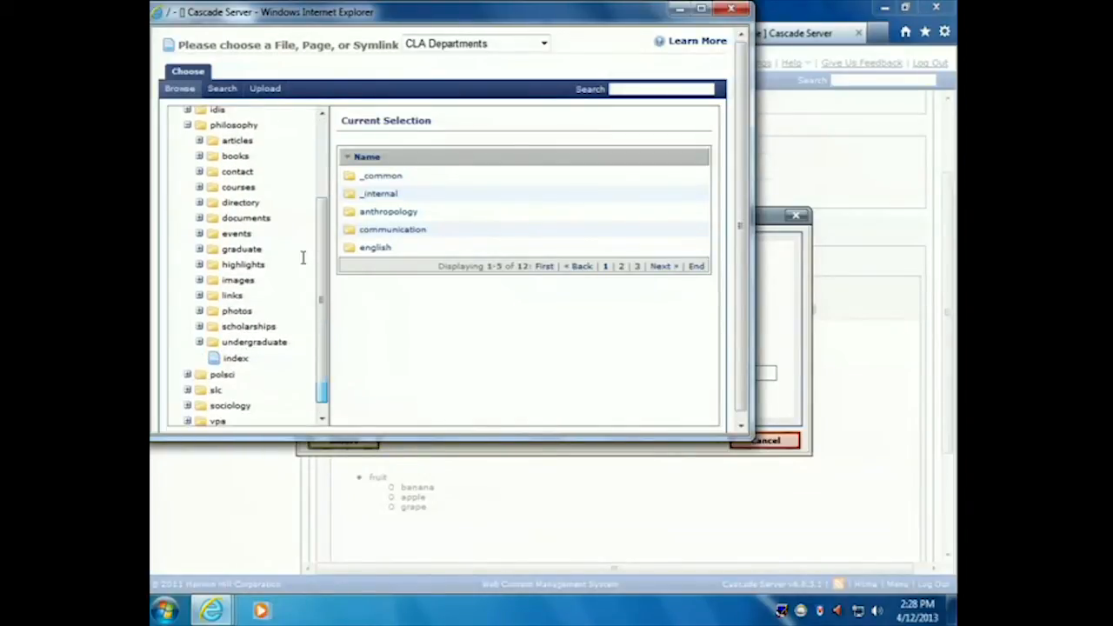
left_click(235, 361)
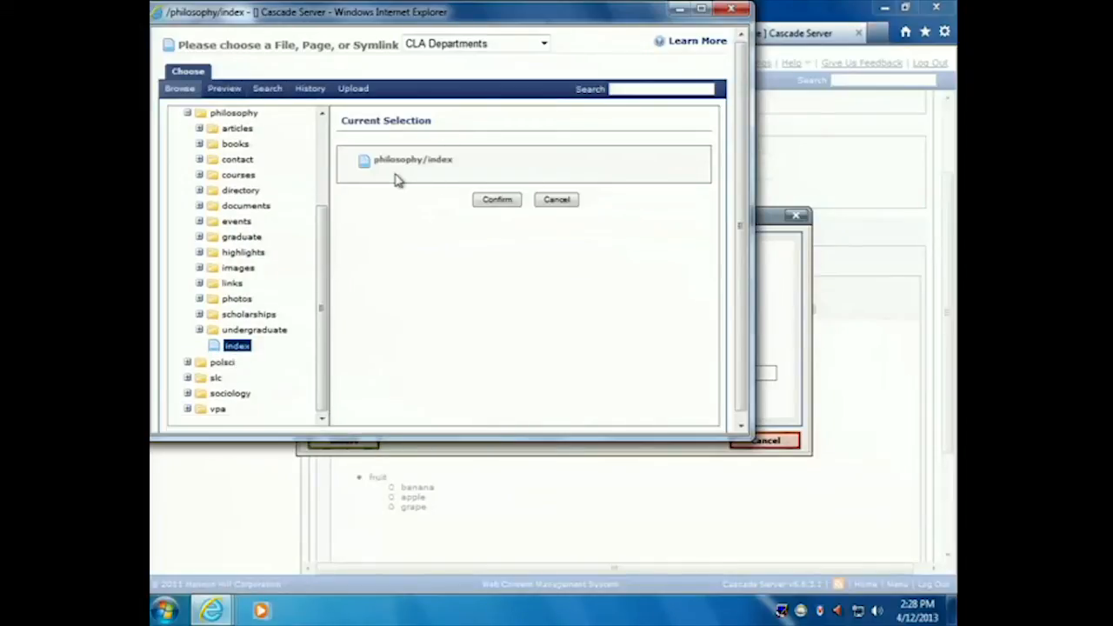
left_click(501, 200)
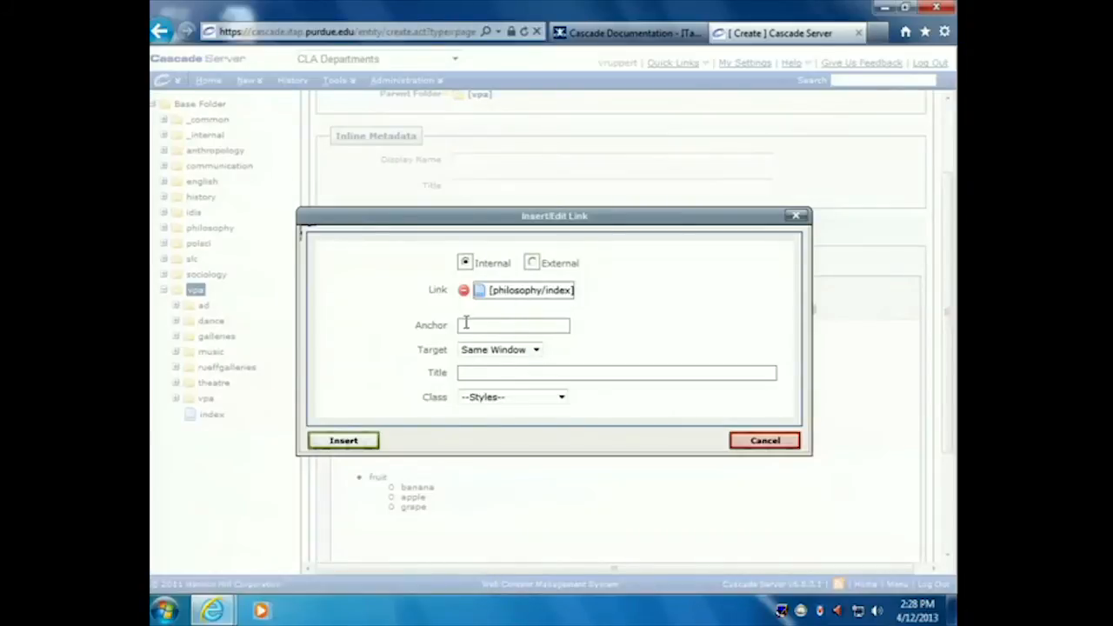
- Examine the link's anchor field and its target window choices, keeping Same Window as the target
left_click(515, 327)
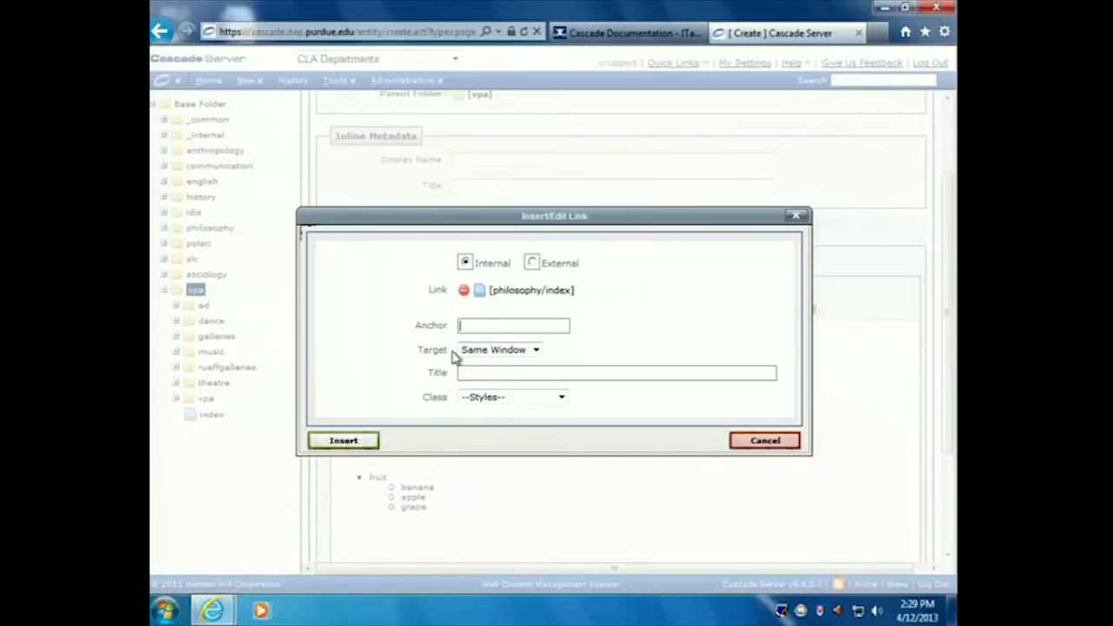
left_click(536, 350)
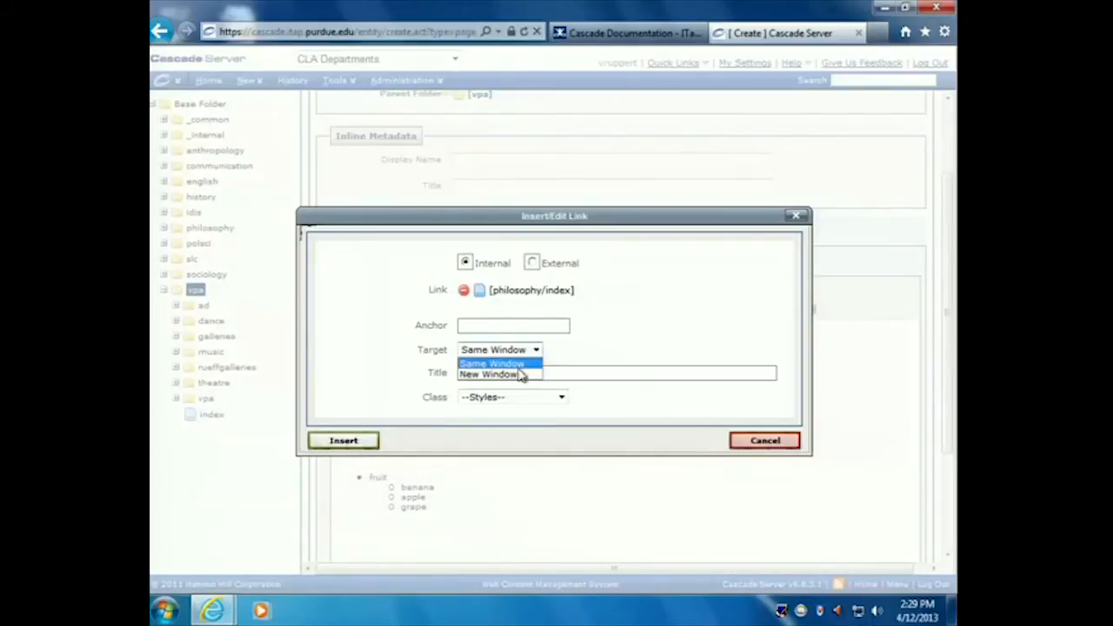
left_click(491, 361)
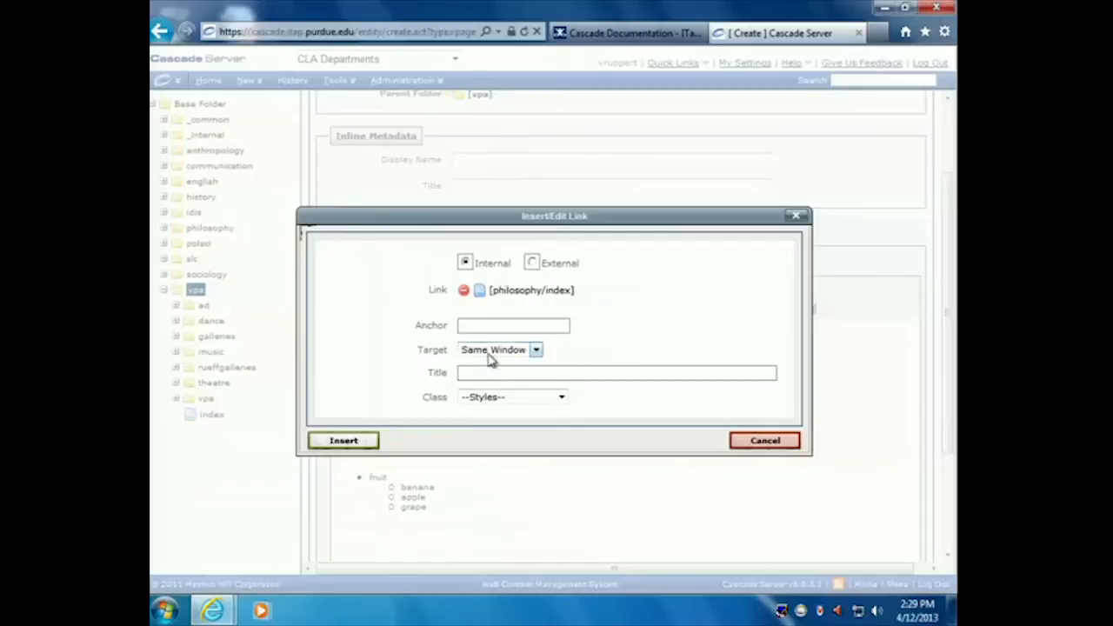
left_click(536, 350)
left_click(561, 349)
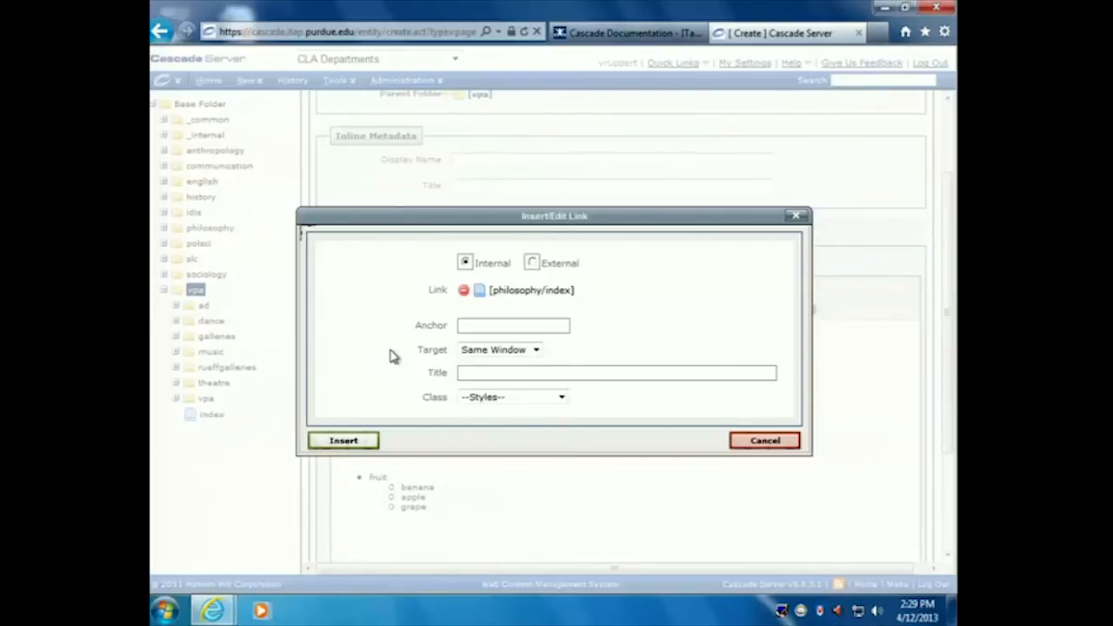
left_click(532, 350)
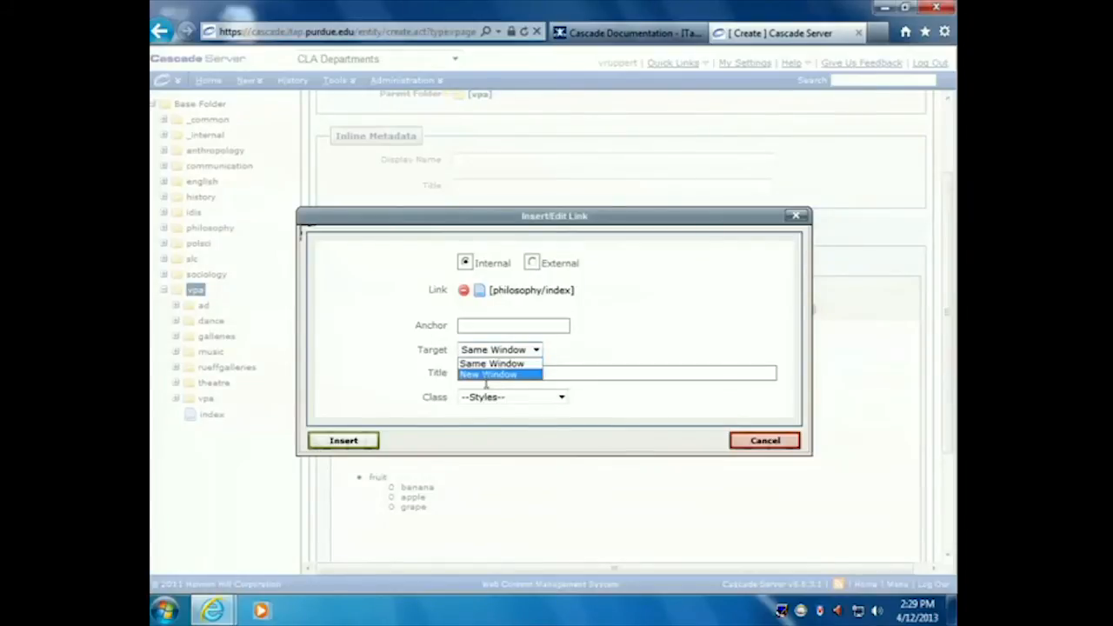
left_click(513, 364)
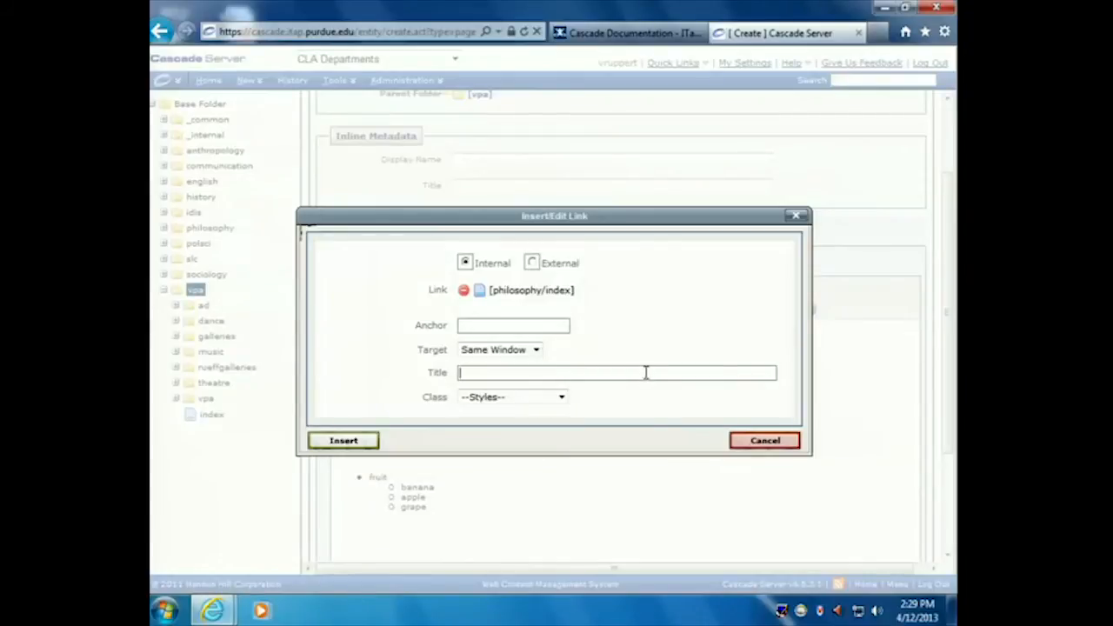
- Look over the link's title field and class styles, and insert the philosophy/index link on "Preformatted" without a title or class
left_click_drag(417, 217, 701, 220)
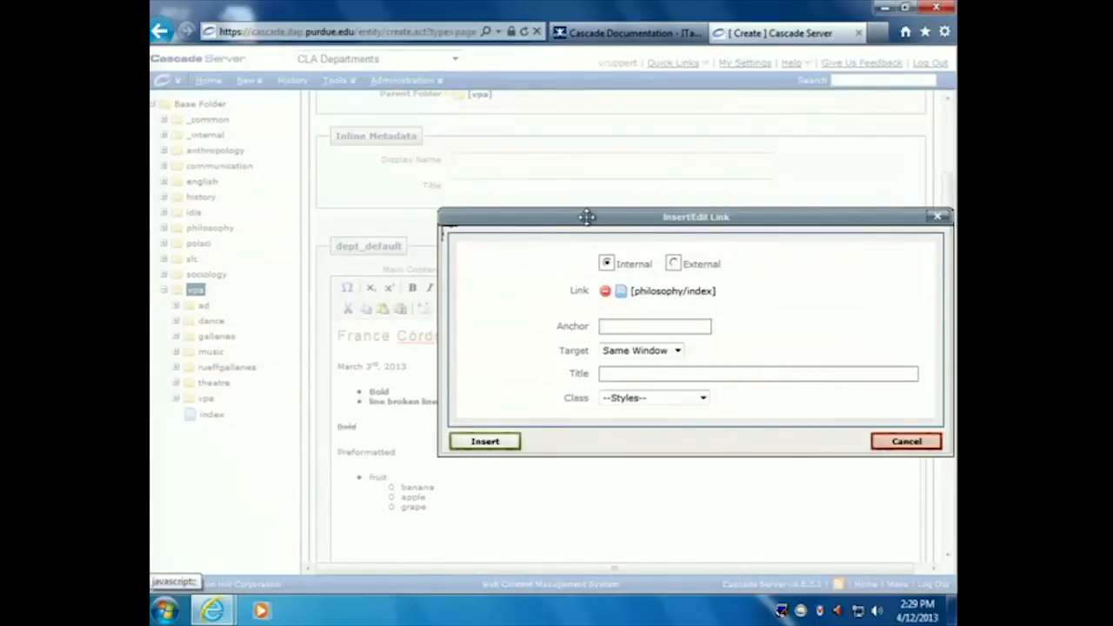
left_click_drag(587, 216, 535, 216)
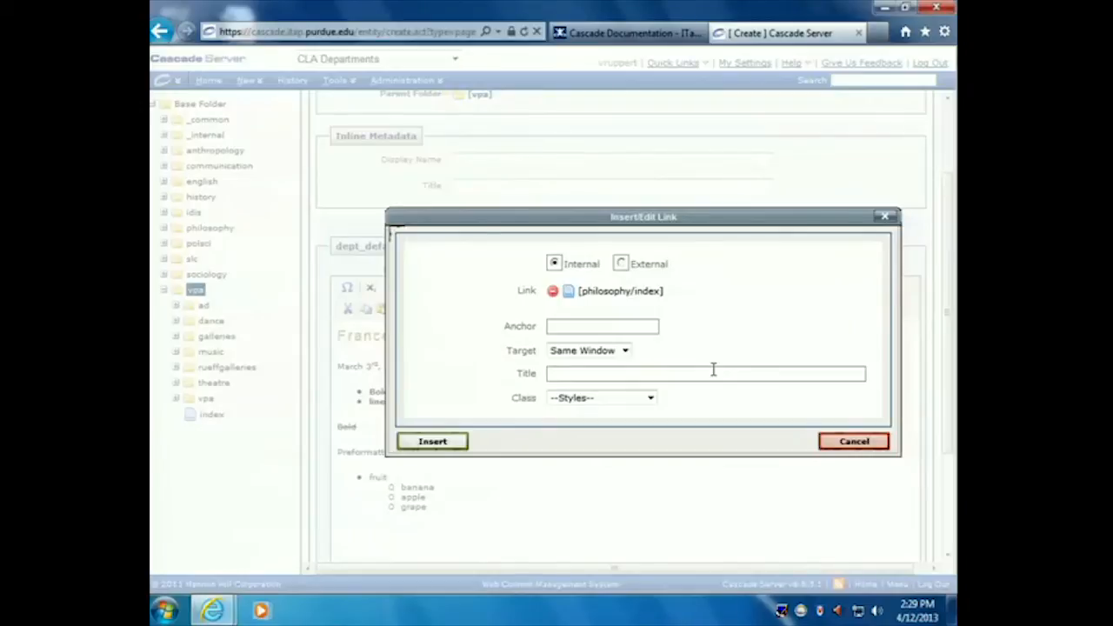
left_click(548, 372)
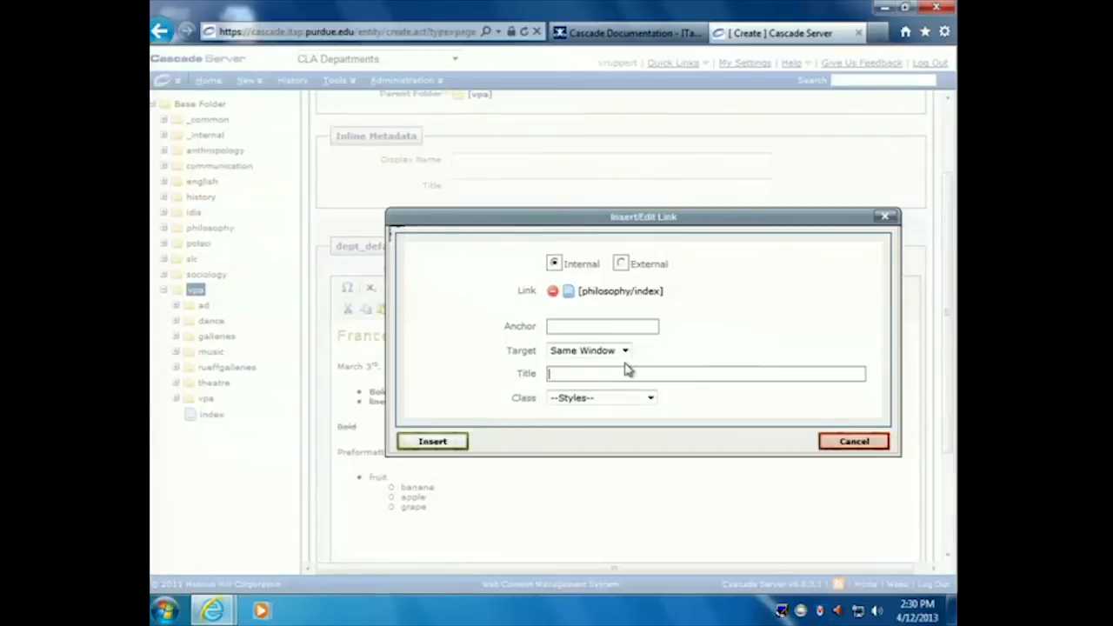
left_click(650, 398)
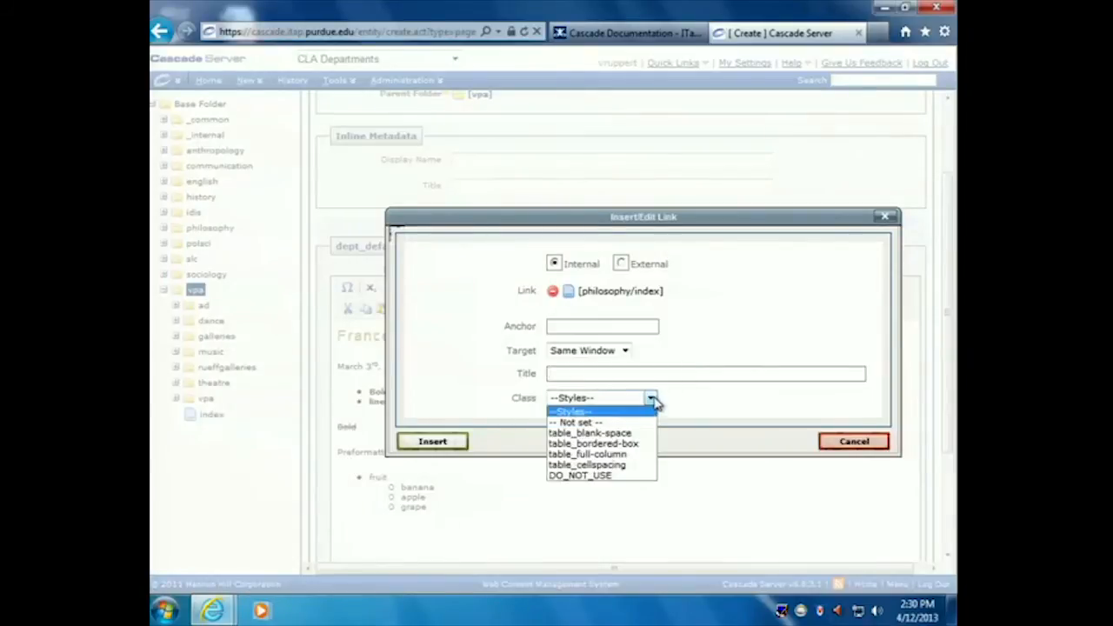
left_click_drag(614, 218, 607, 336)
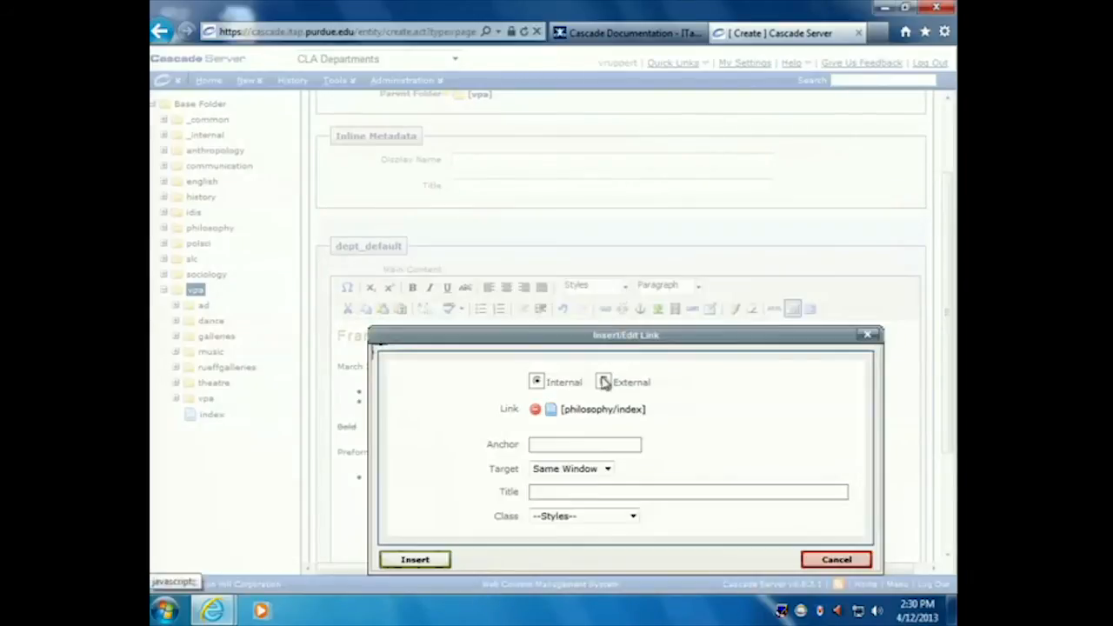
left_click(632, 516)
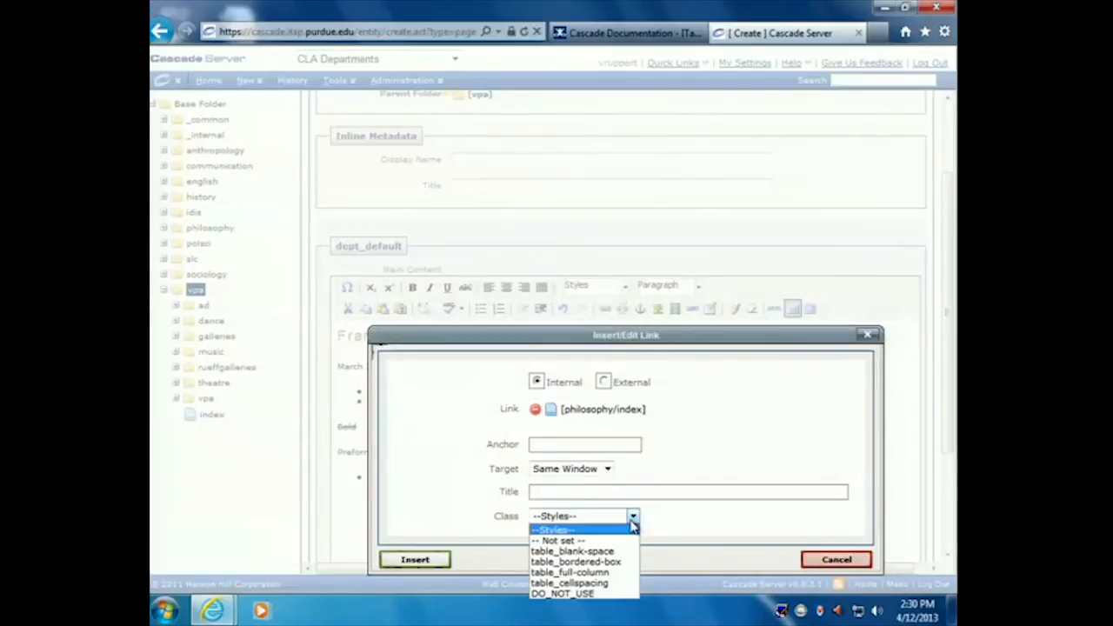
left_click(632, 522)
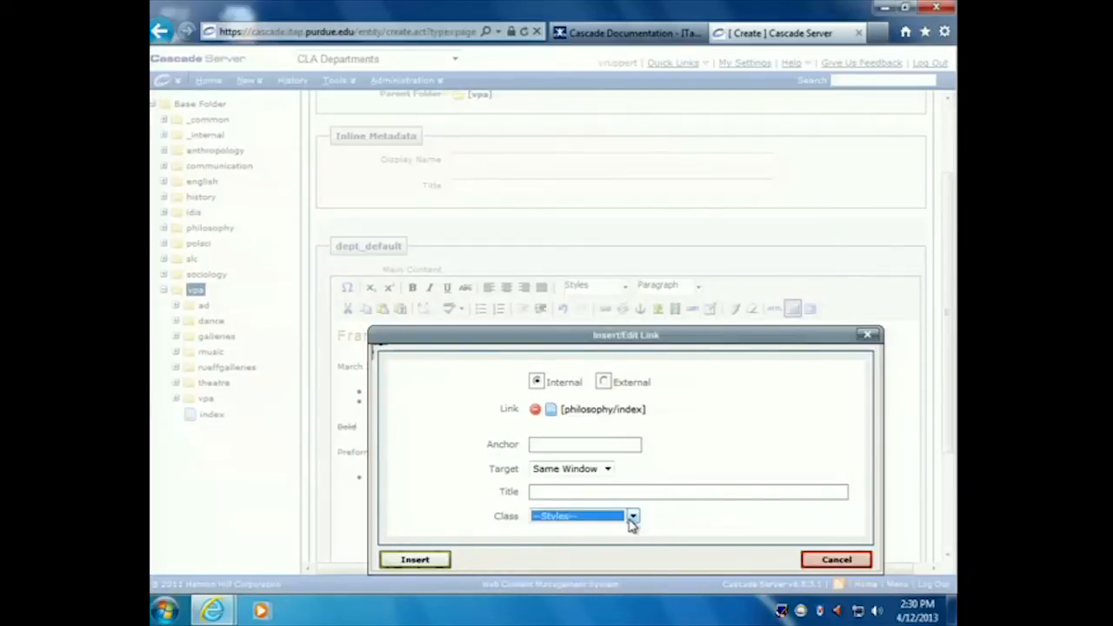
left_click_drag(646, 335, 667, 208)
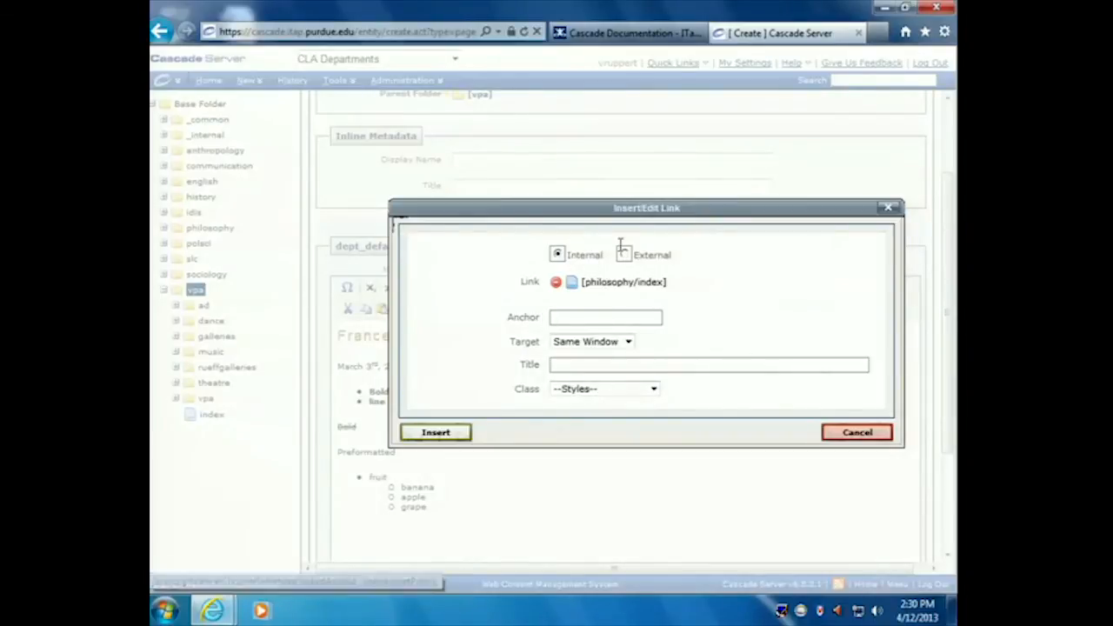
left_click(437, 432)
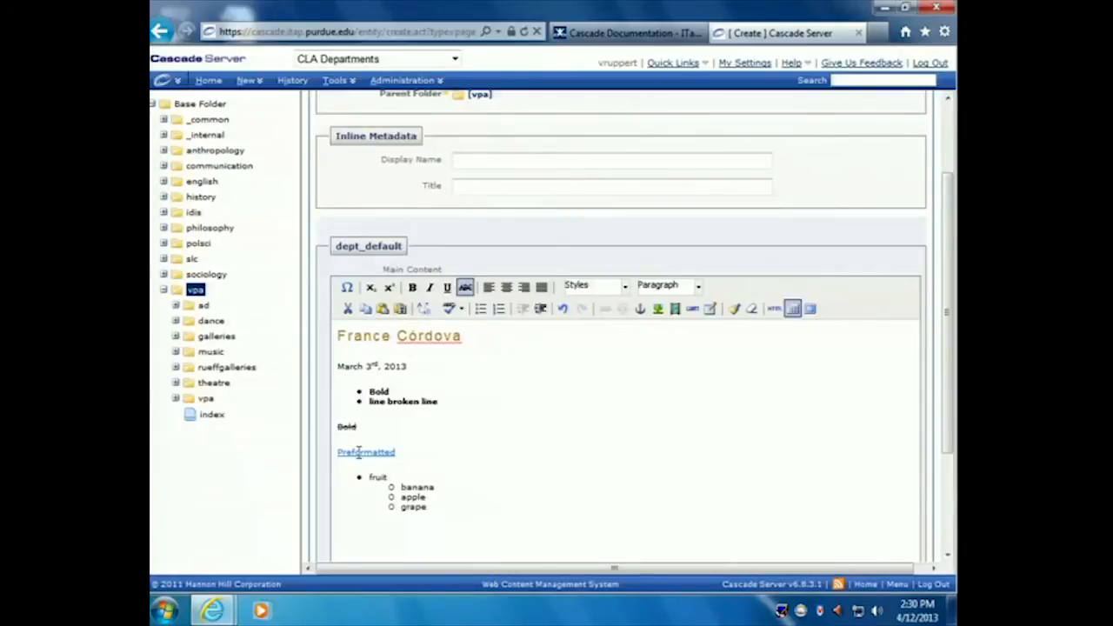
left_click(375, 450)
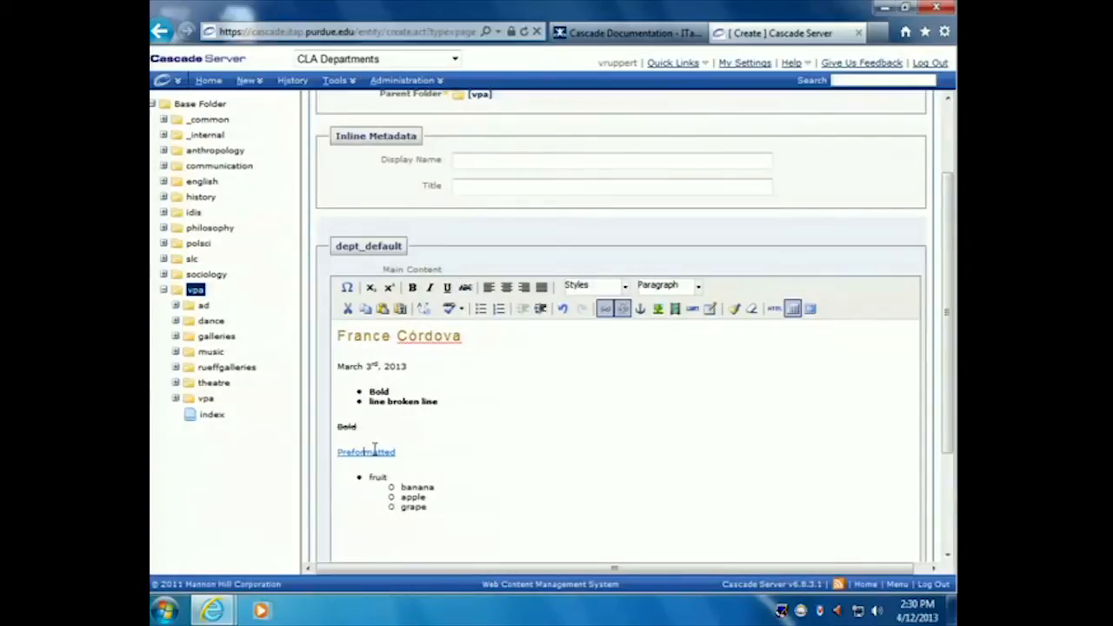
scroll(644, 458, "down", 3)
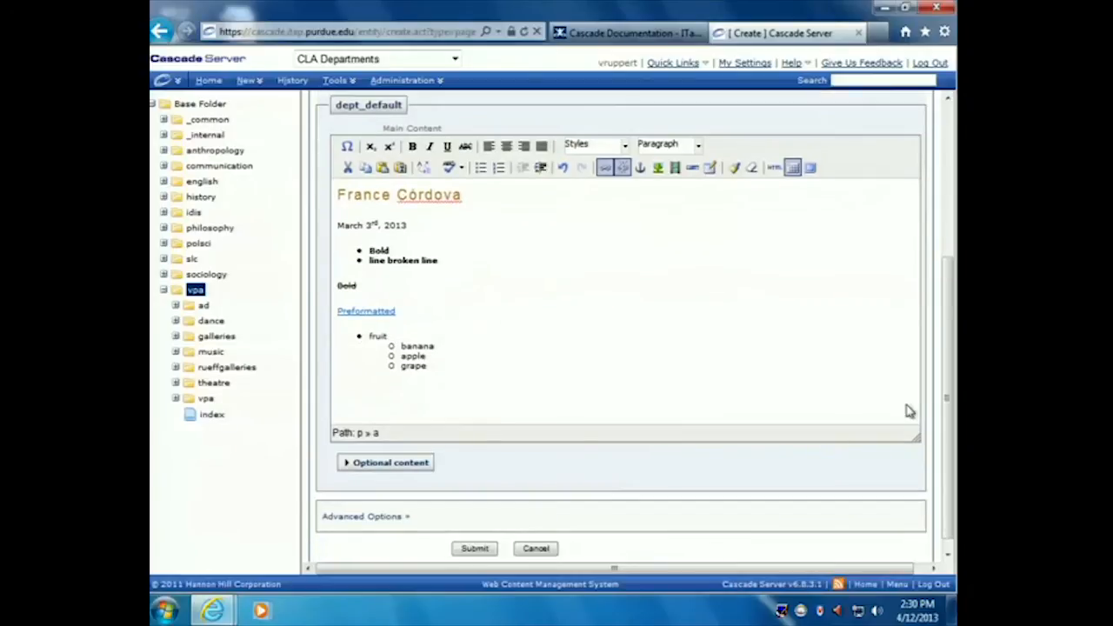
left_click_drag(952, 397, 927, 359)
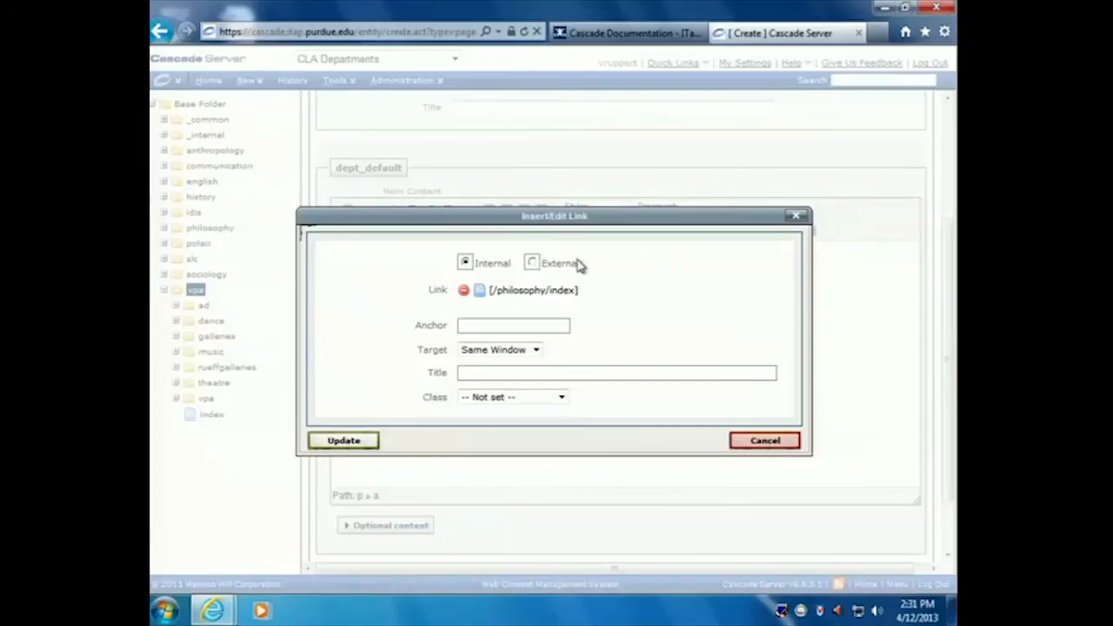
left_click(532, 263)
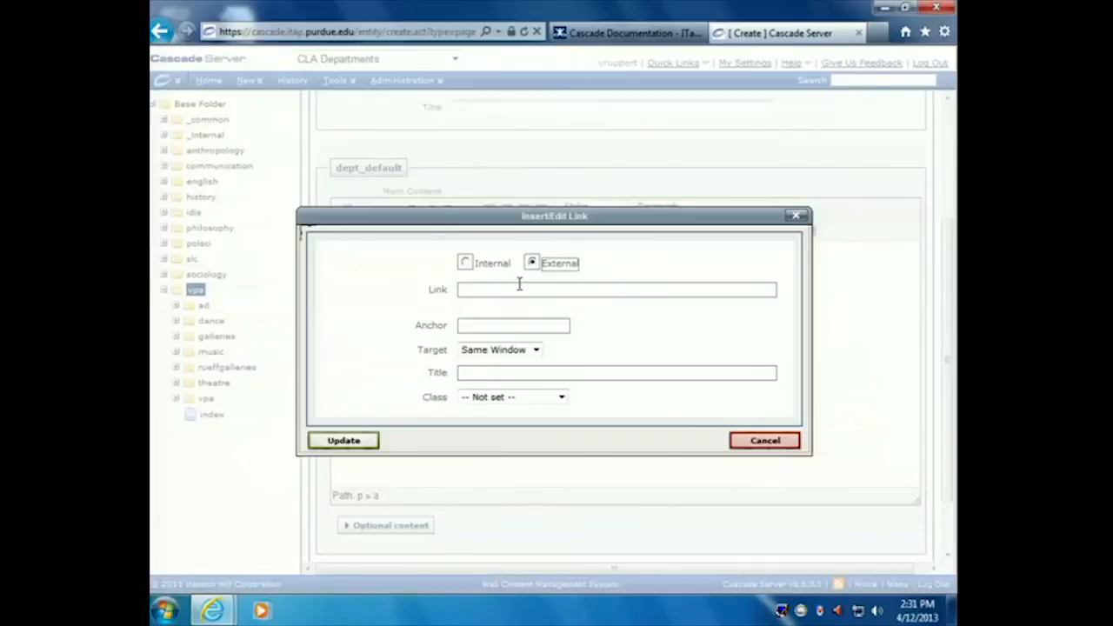
left_click(546, 288)
type("http://www.purdue.edu")
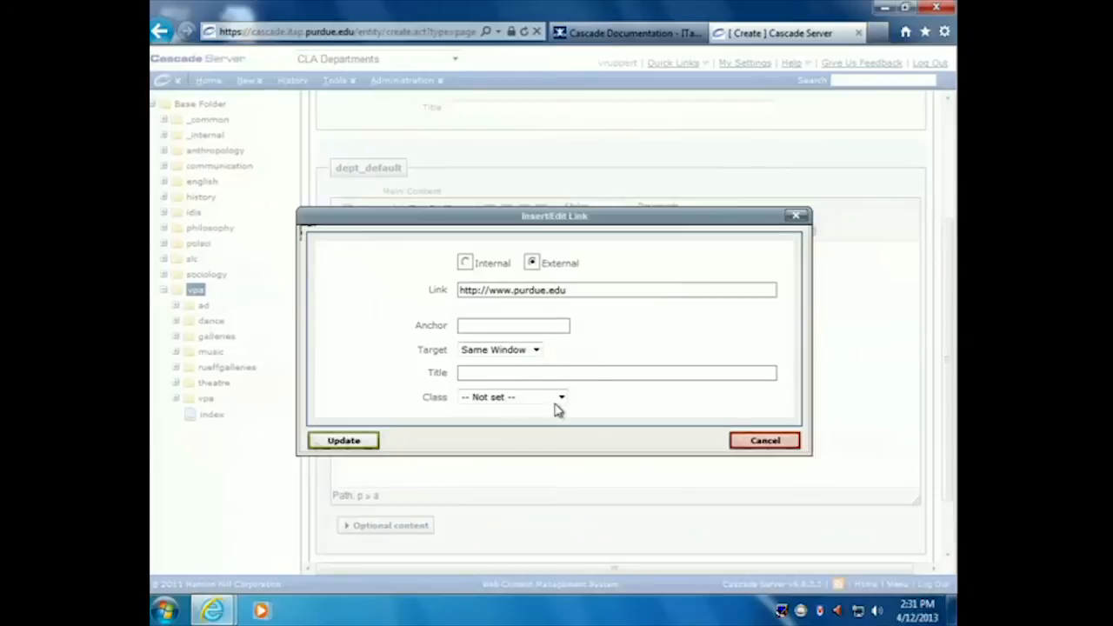
left_click(349, 441)
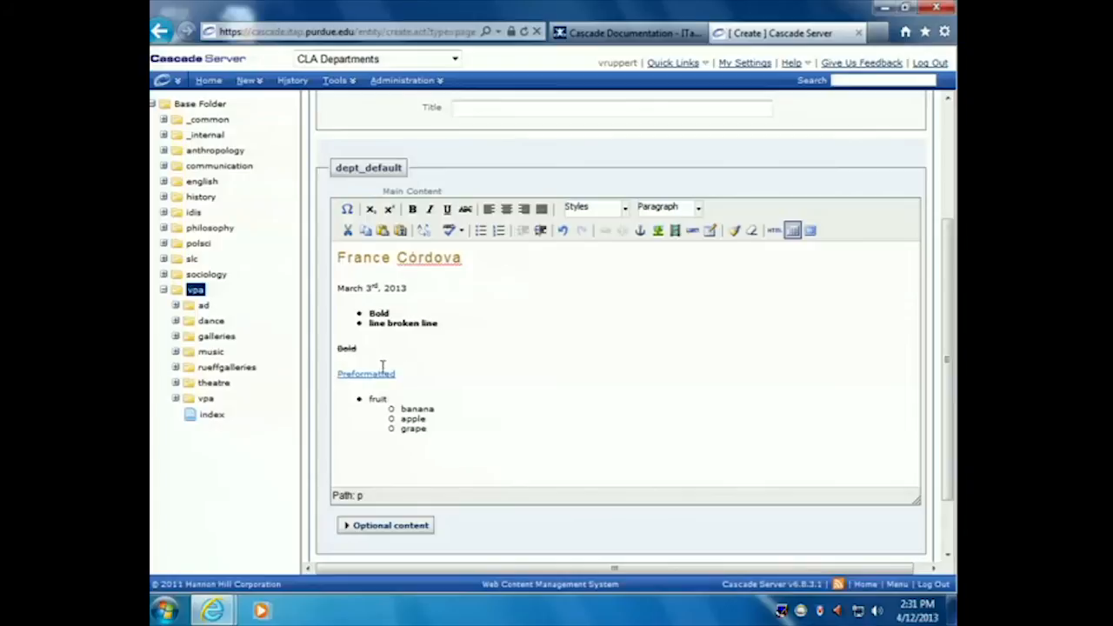
- Reopen the link settings with the cursor inside "Preformatted" to check the external address, and close them without changes
key("Down")
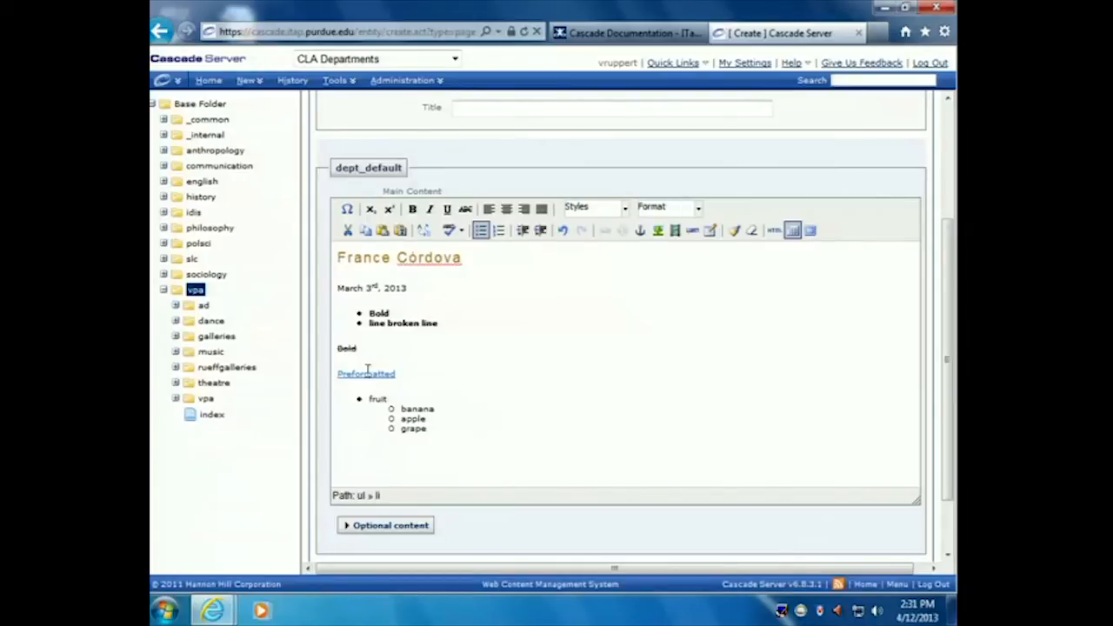
left_click(366, 373)
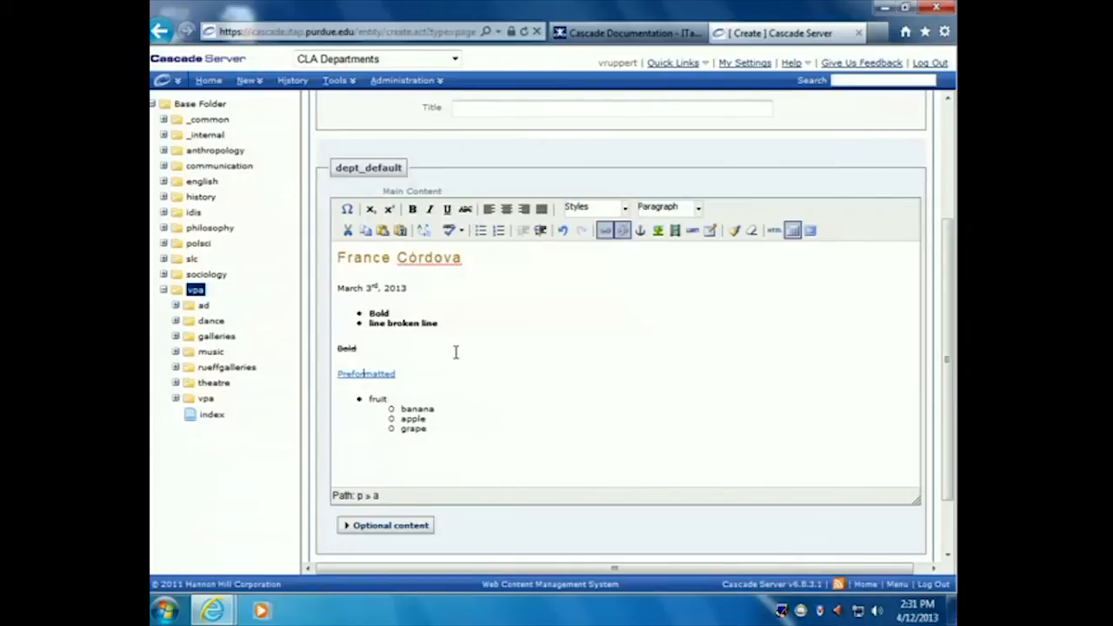
left_click(604, 233)
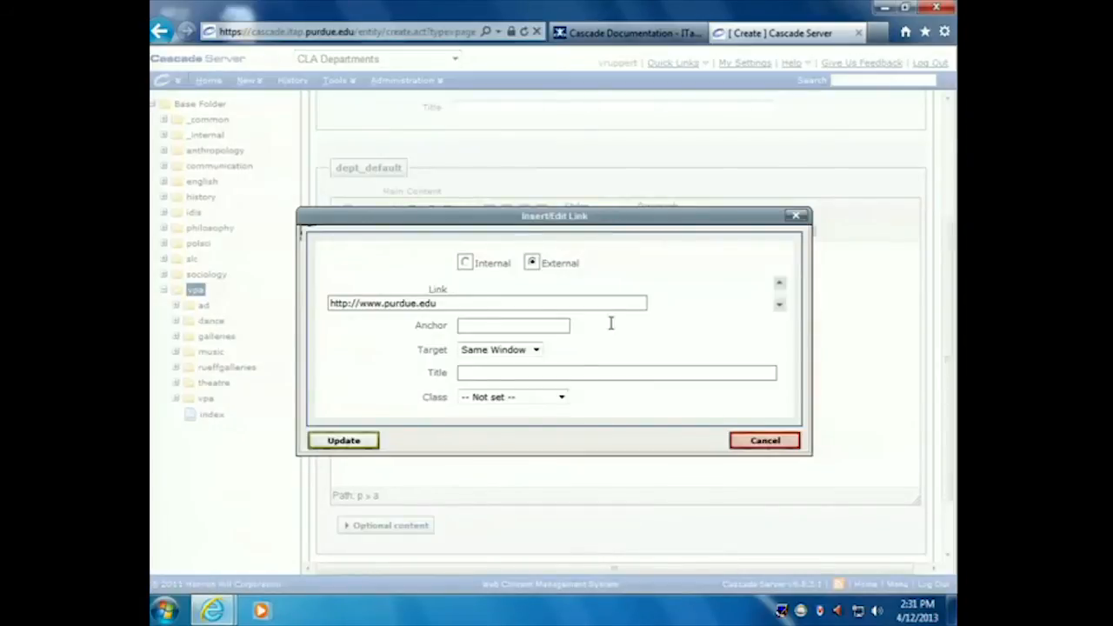
left_click(765, 440)
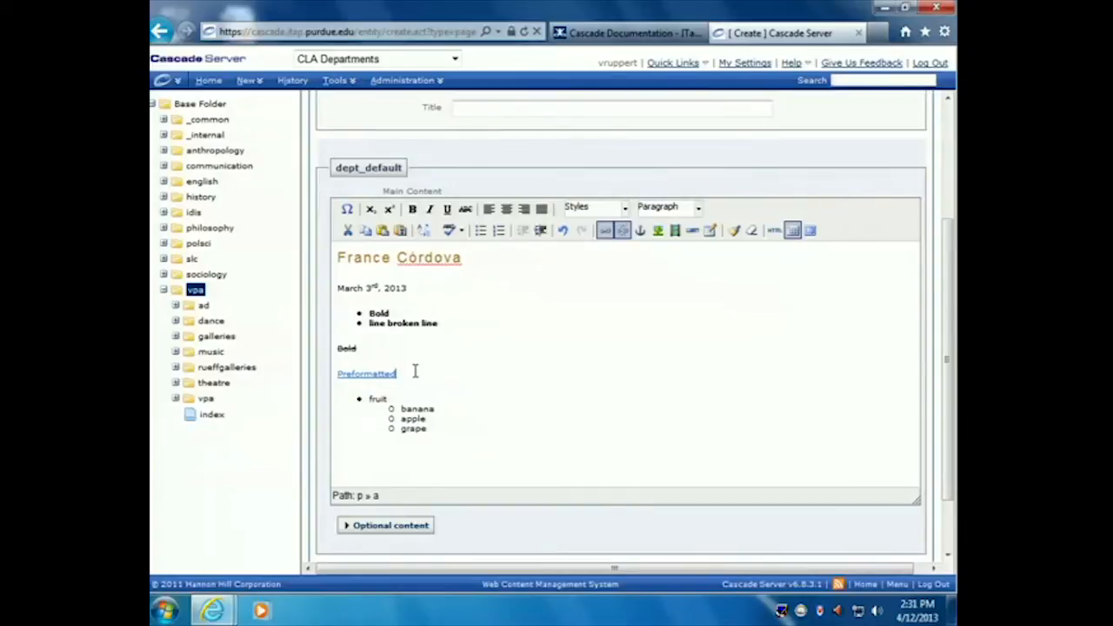
- Select the whole word "Preformatted" and view the link settings for that selection, closing them without inserting anything
left_click_drag(414, 372, 333, 372)
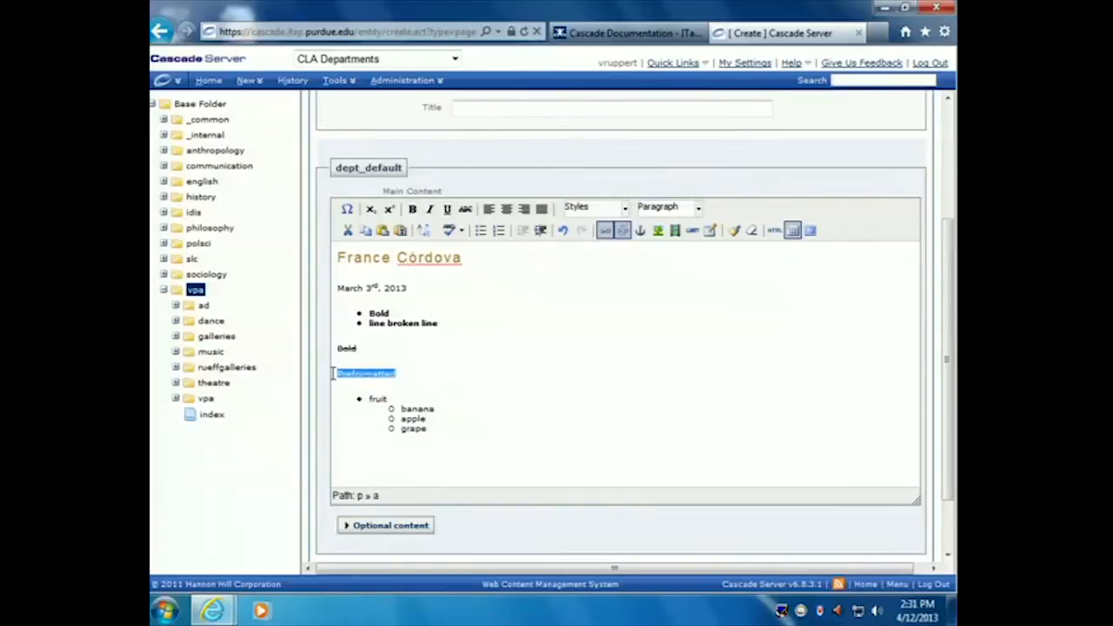
left_click(435, 374)
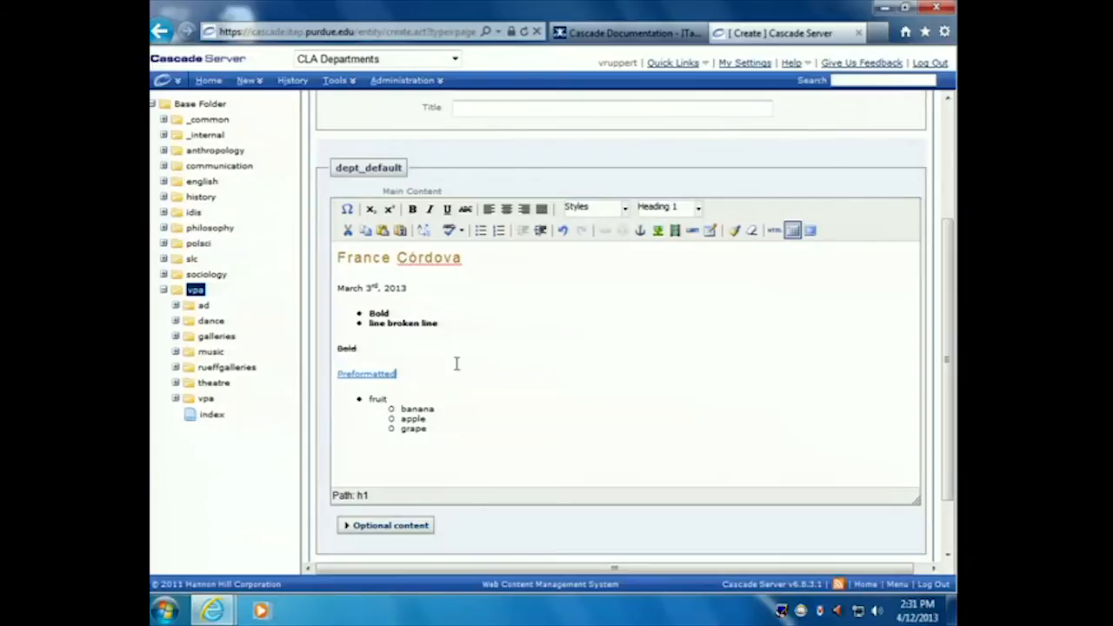
double_click(357, 373)
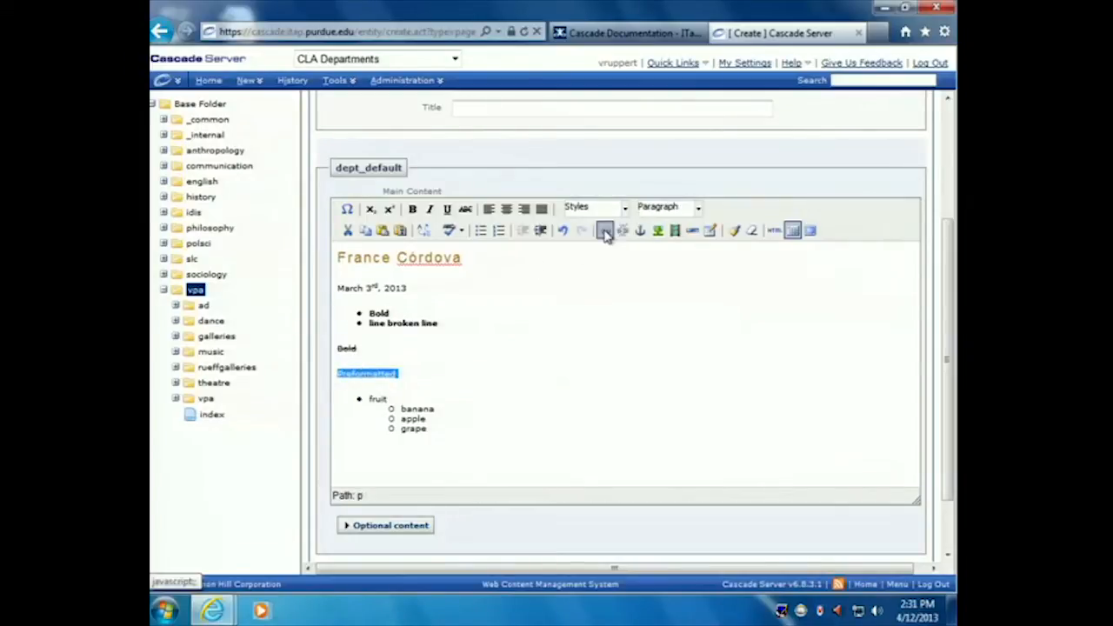
left_click(605, 229)
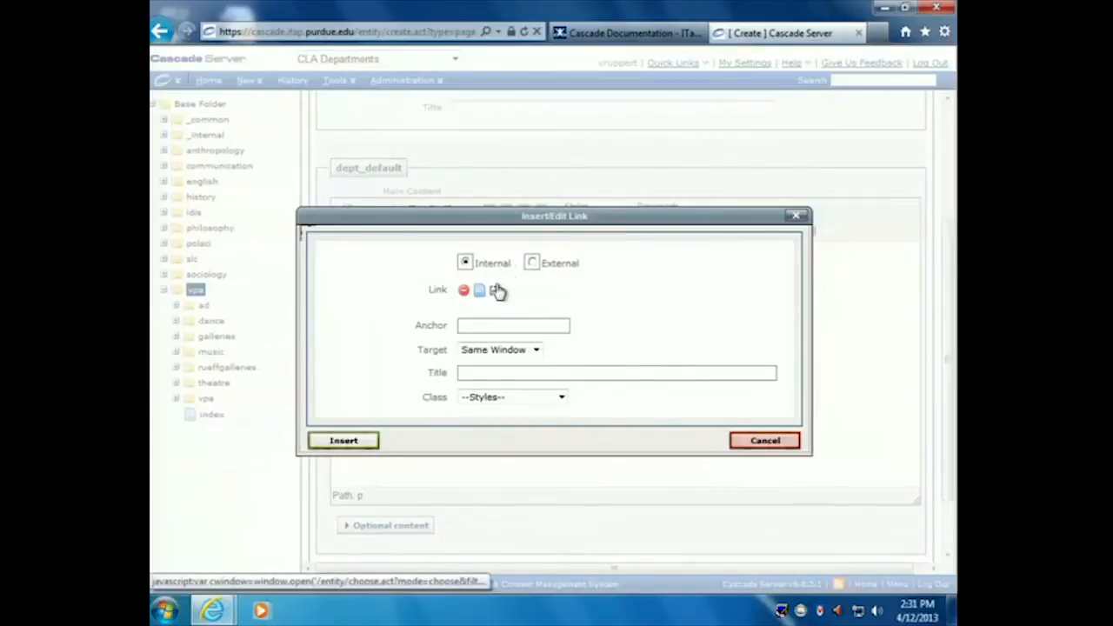
left_click(766, 442)
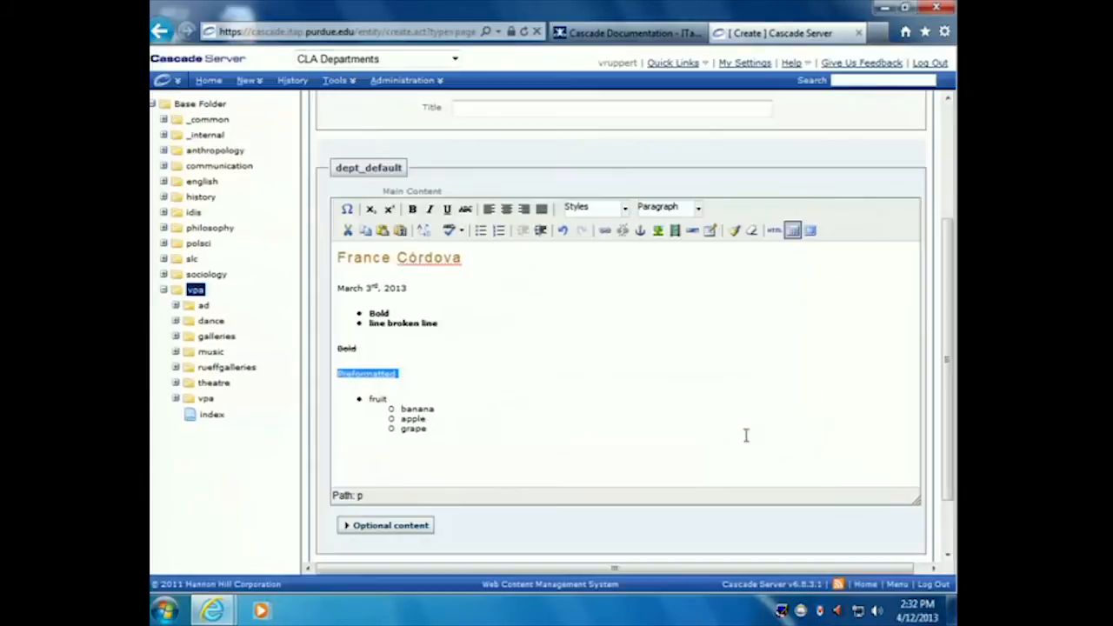
- Select the whole "Preformatted text" line and view the link settings for that selection, closing them without inserting anything
left_click(398, 374)
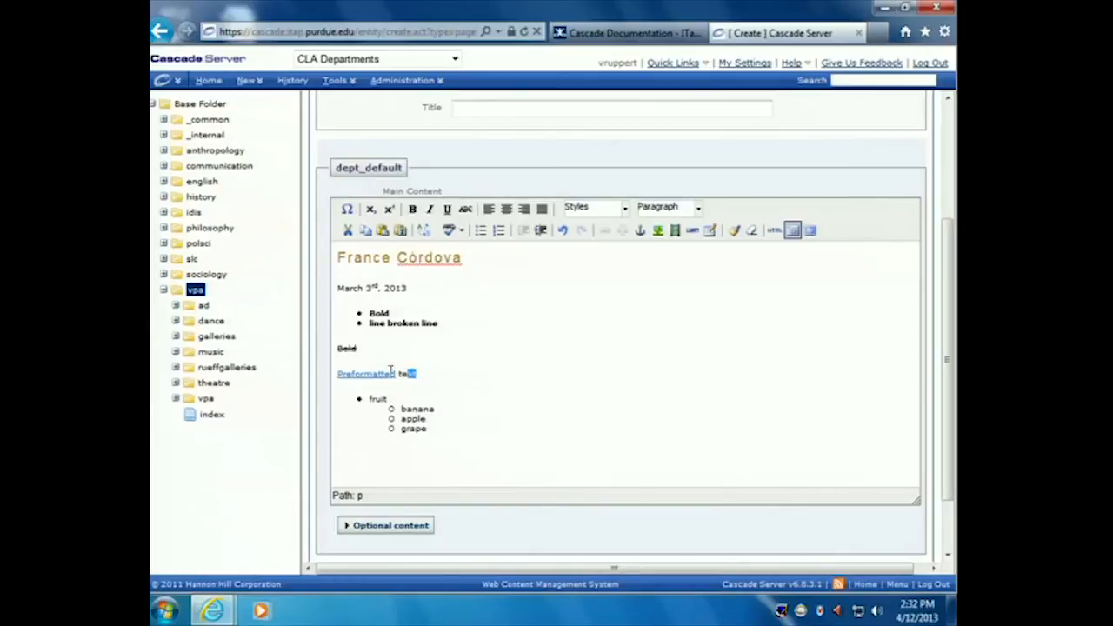
left_click_drag(417, 373, 337, 374)
left_click(604, 231)
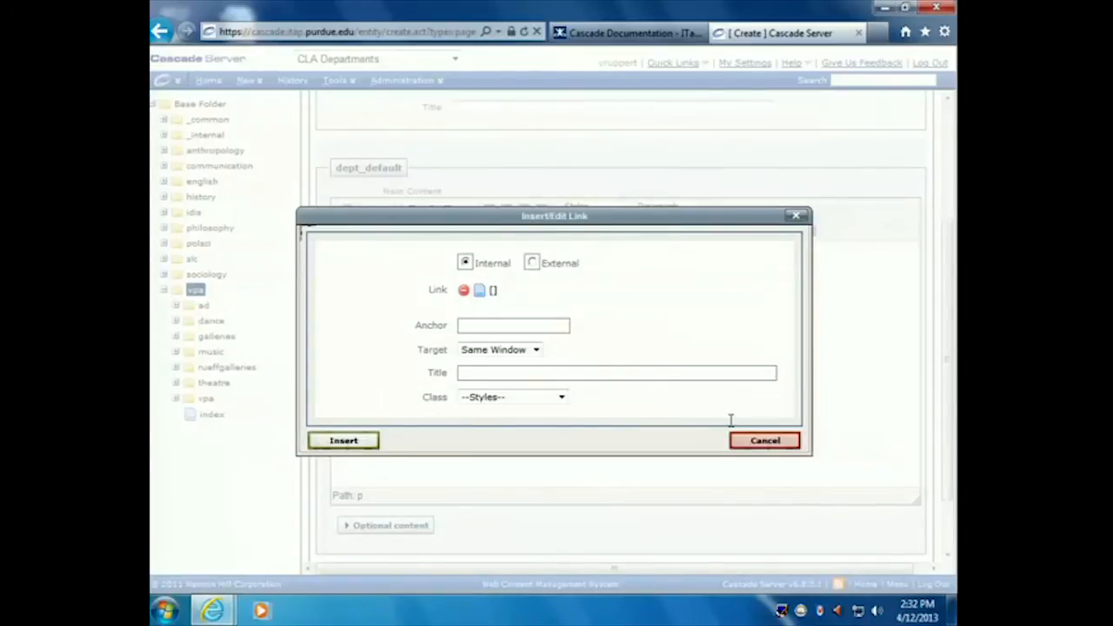
left_click(758, 440)
left_click(419, 374)
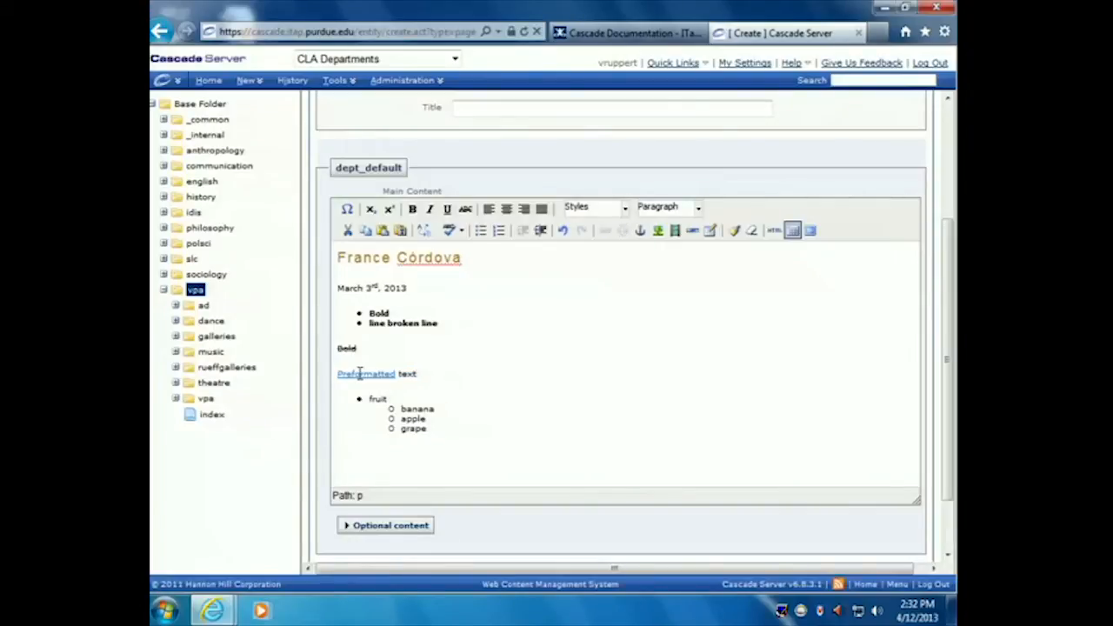
- Check the link settings with the cursor inside "Preformatted", close them without changes, and remove the link from the word
left_click(373, 373)
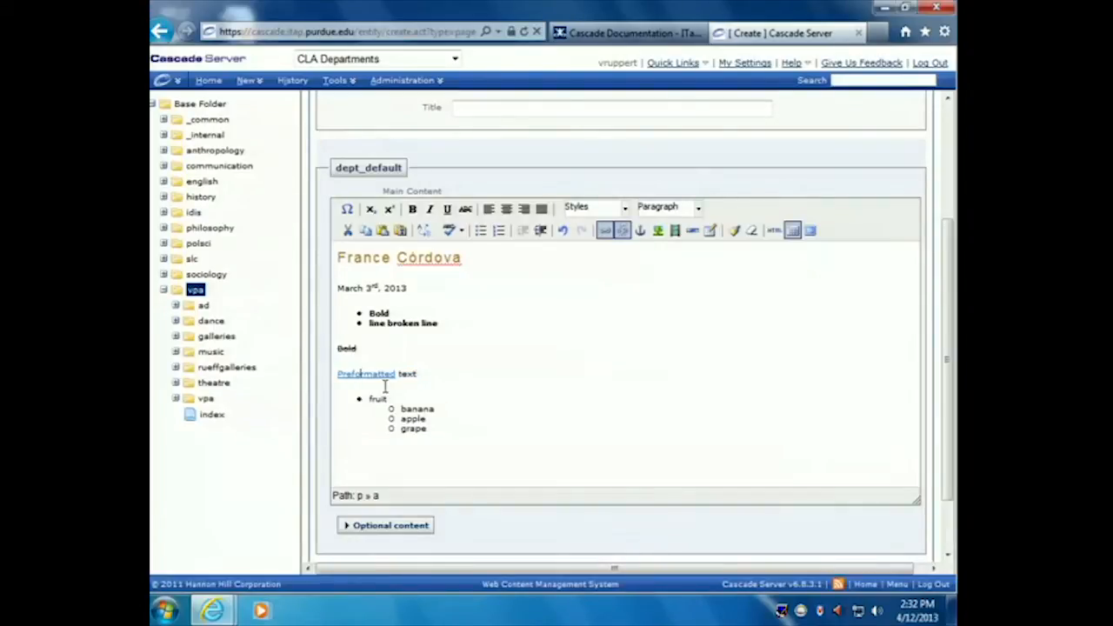
left_click(606, 229)
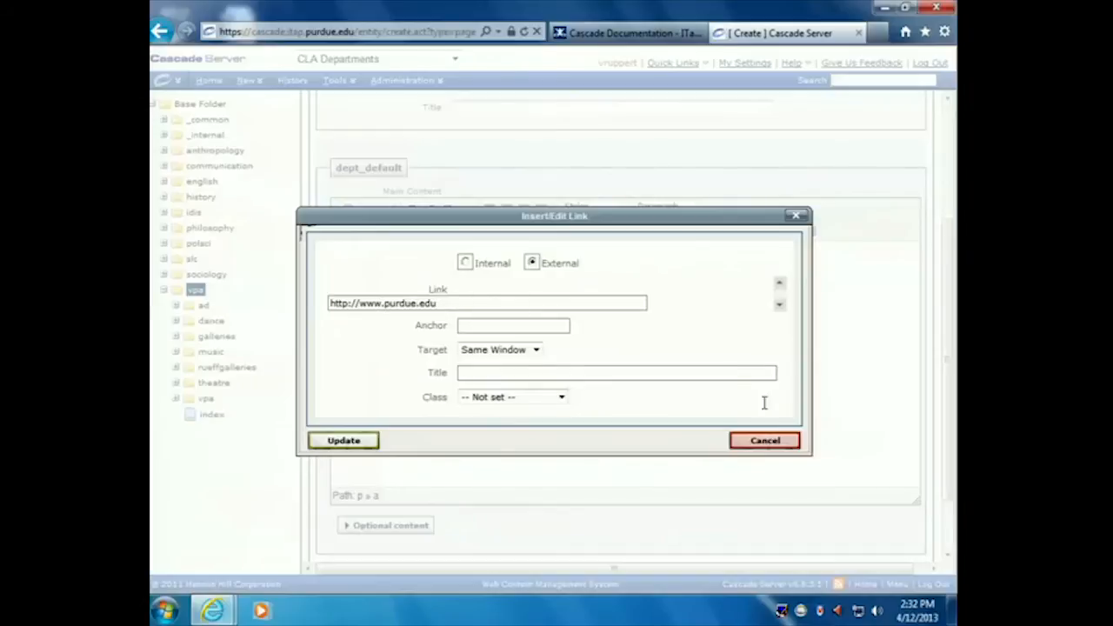
left_click(766, 440)
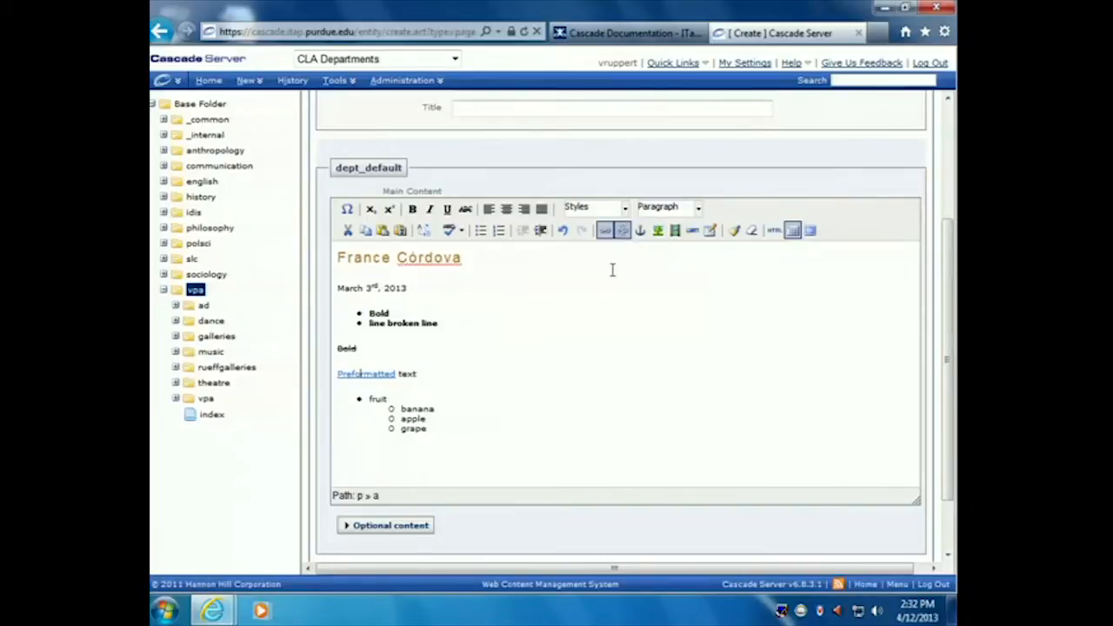
left_click(622, 229)
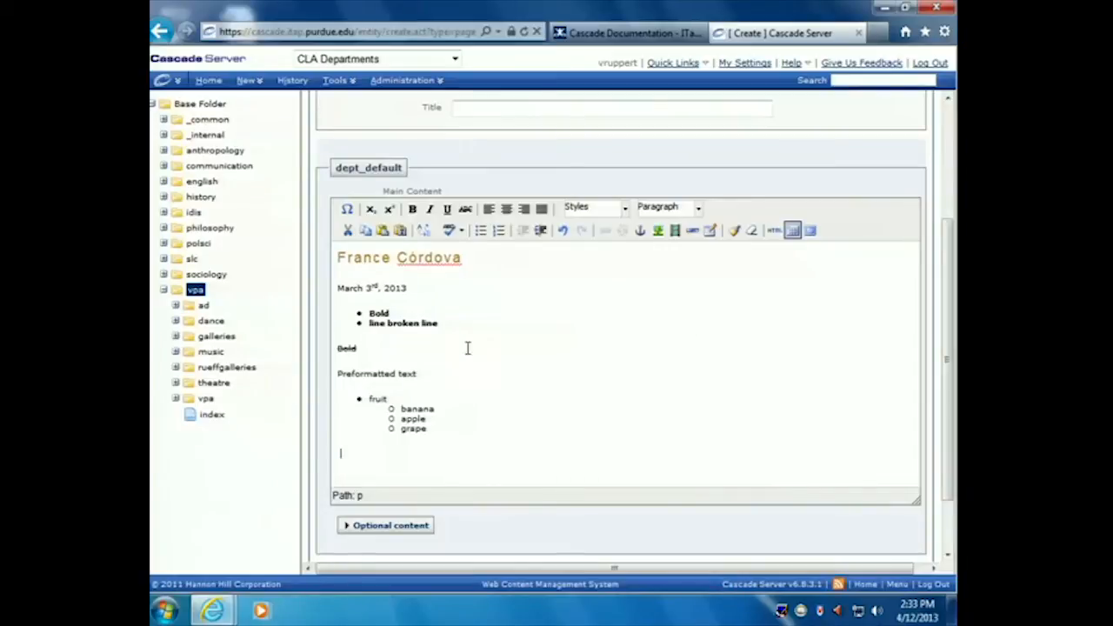
- Add a long run of blank lines below the fruit list and enter "way down here" at the end of the content
left_click(509, 467)
key("Return")
key("Return")
key("Return")
key("Return")
key("Return")
key("Return")
key("Return")
key("Return")
key("Return")
key("Return")
key("Return")
key("Return")
key("Return")
key("Return")
key("Return")
key("Return")
key("Return")
key("Return")
key("Return")
key("Return")
key("Return")
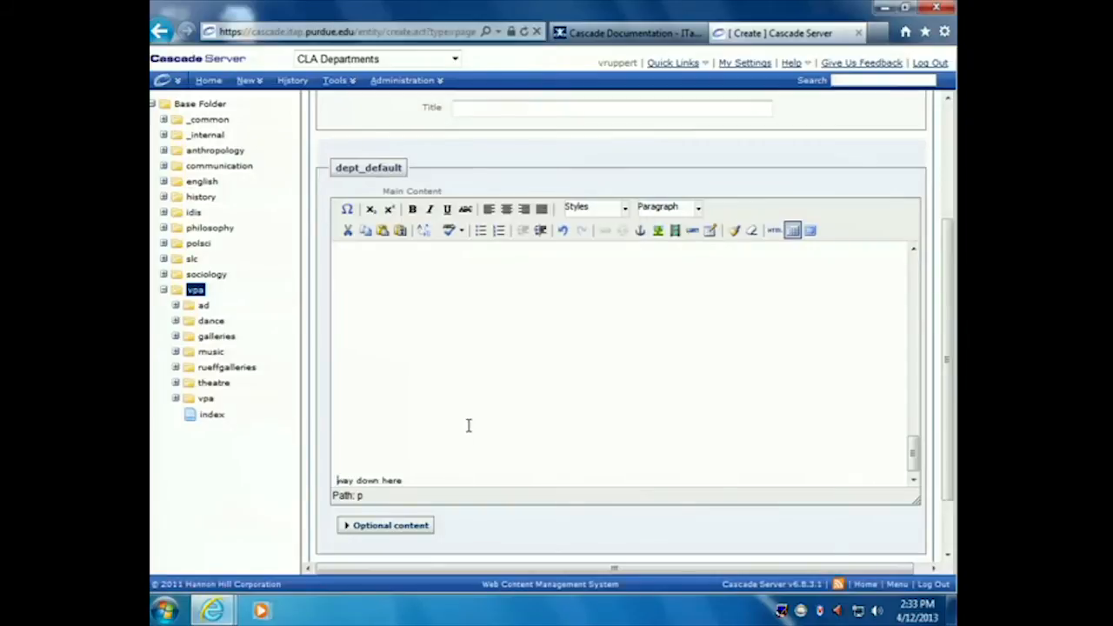
- Insert an anchor named "anchor" in front of "way down here"
left_click(640, 229)
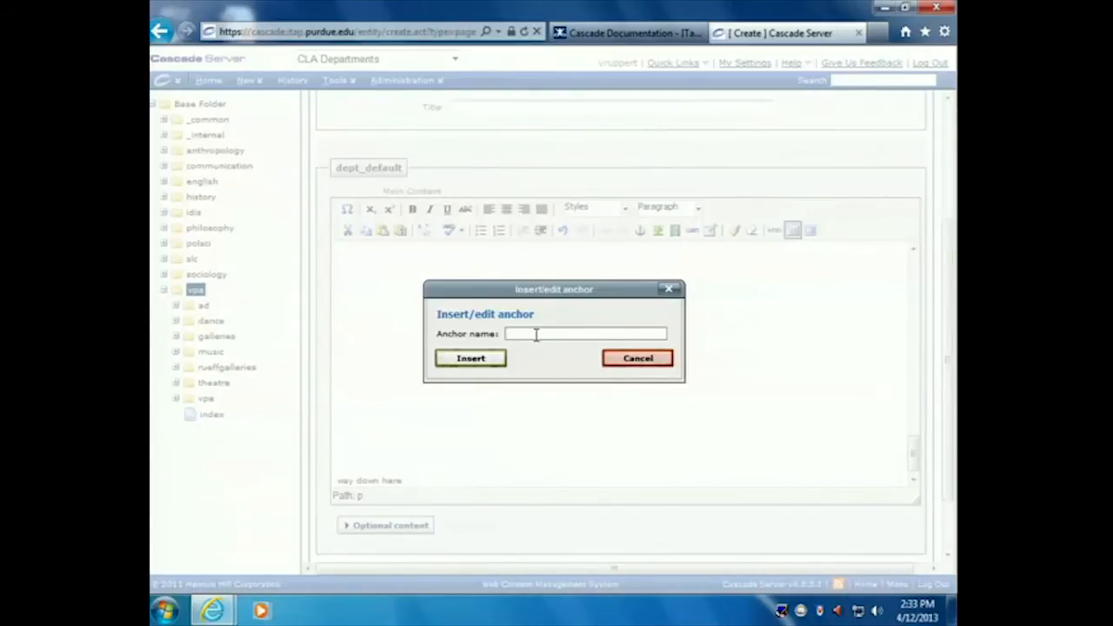
type("anchor")
left_click(485, 356)
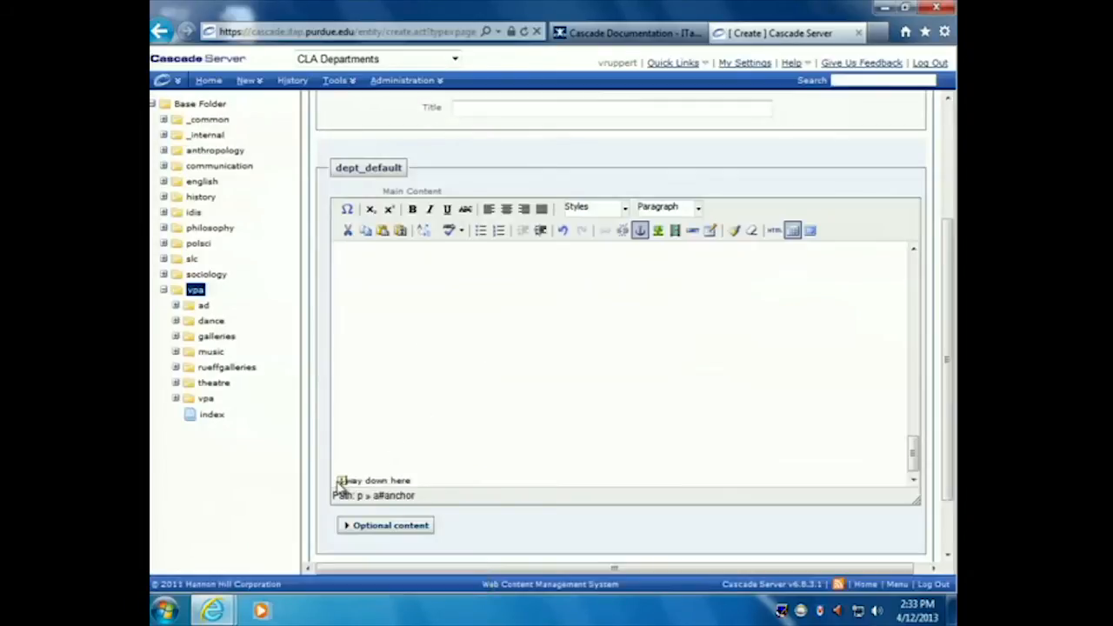
left_click(494, 378)
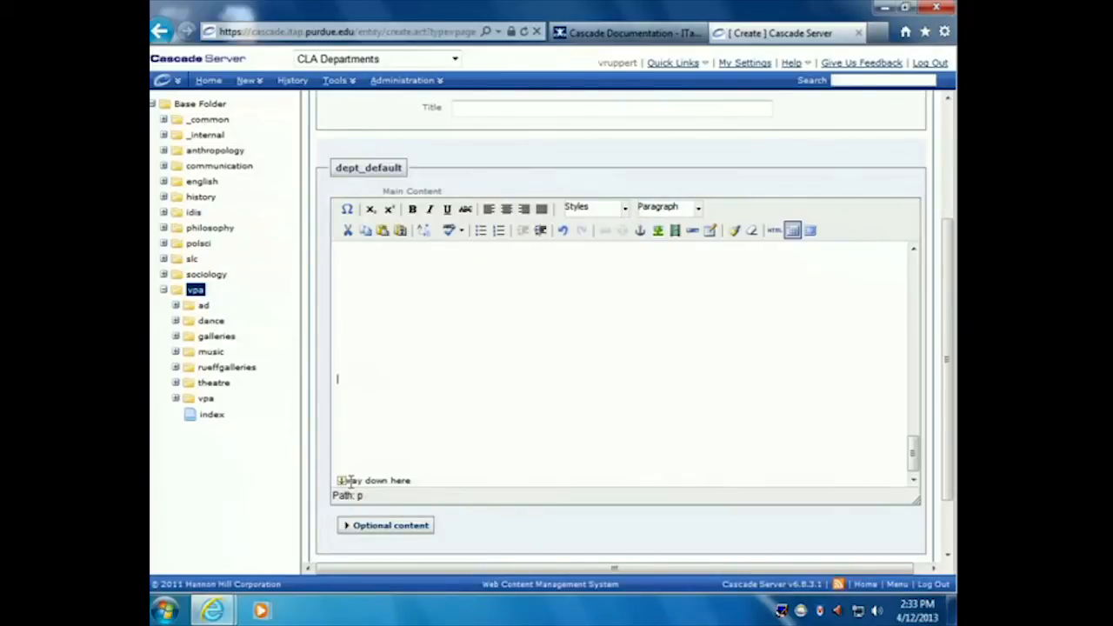
- Turn the date "March 3rd, 2013" into an internal link to the anchor "anchor", with no page chosen and Same Window as target
scroll(546, 389, "up", 5)
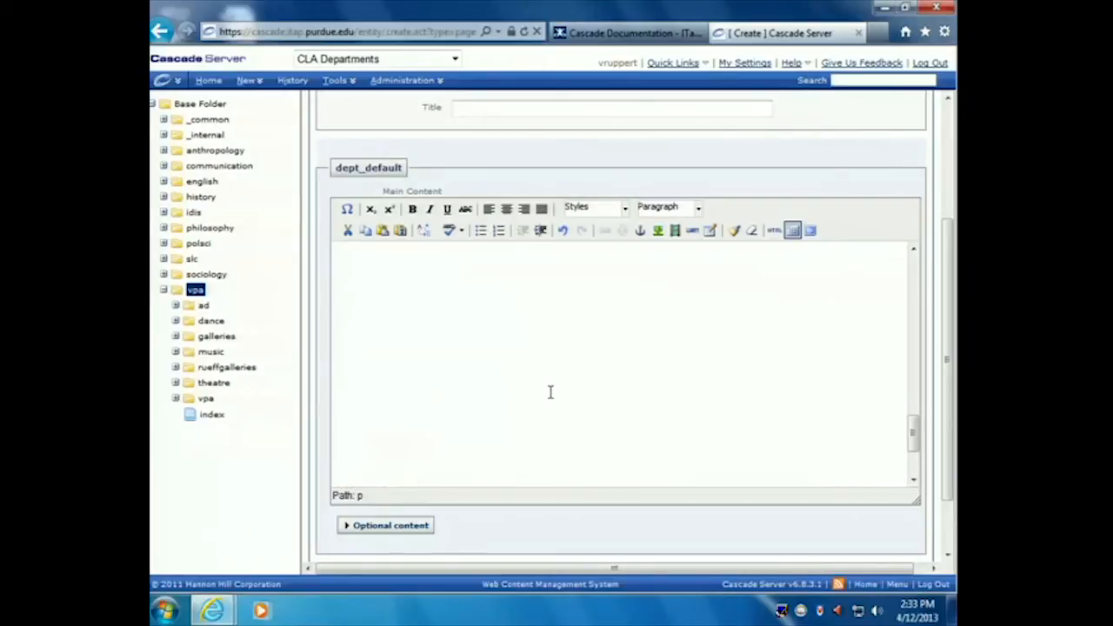
scroll(553, 397, "up", 5)
scroll(427, 380, "up", 3)
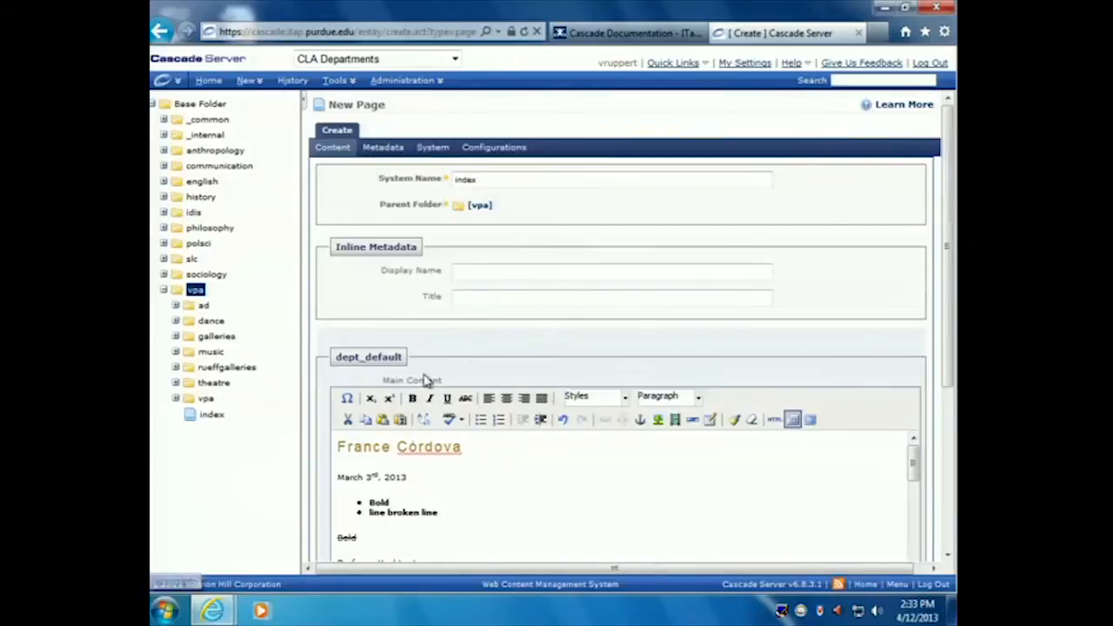
scroll(946, 304, "down", 3)
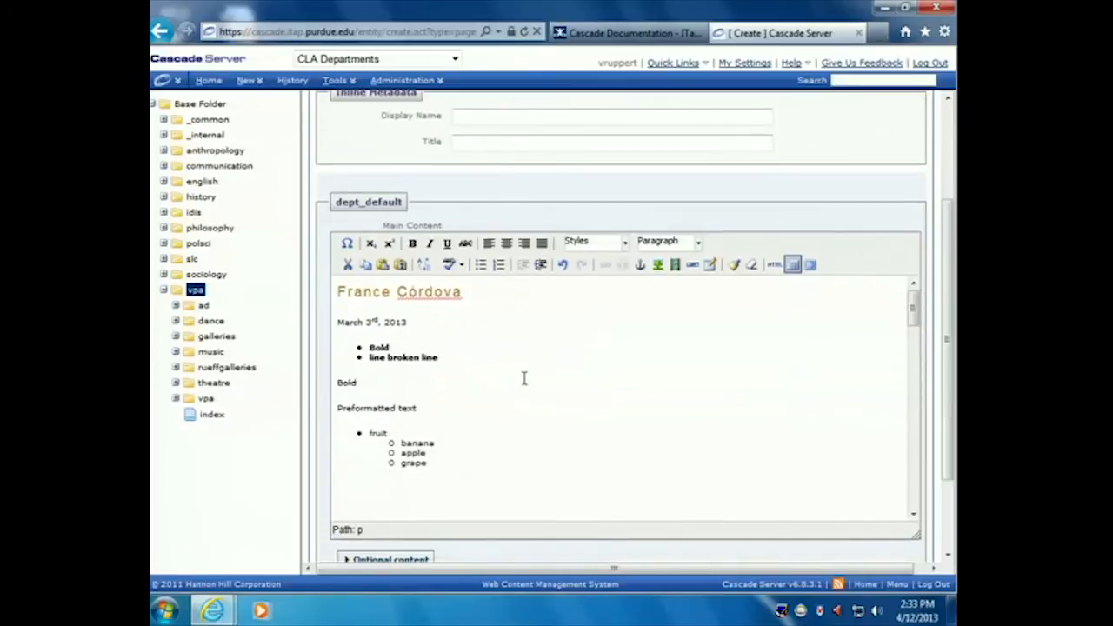
left_click_drag(420, 321, 335, 324)
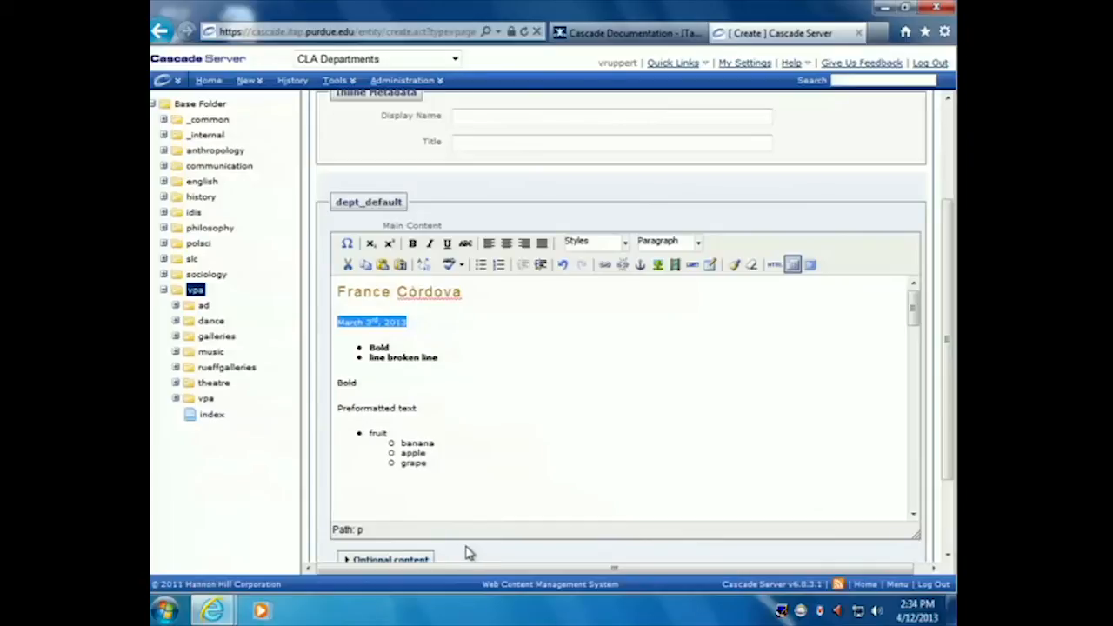
left_click(607, 266)
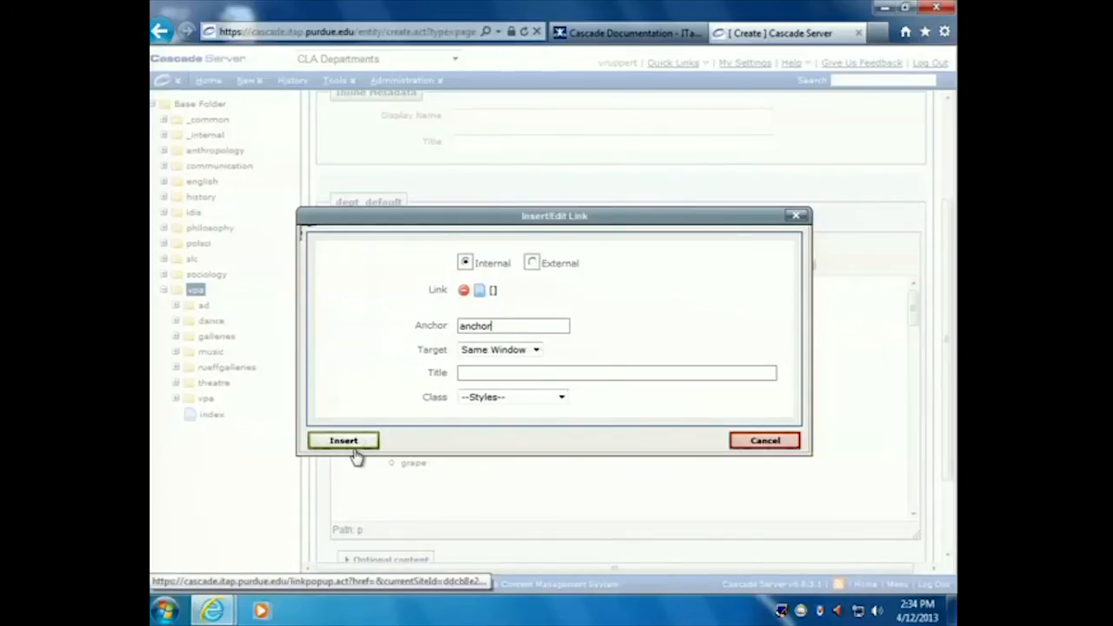
left_click(493, 292)
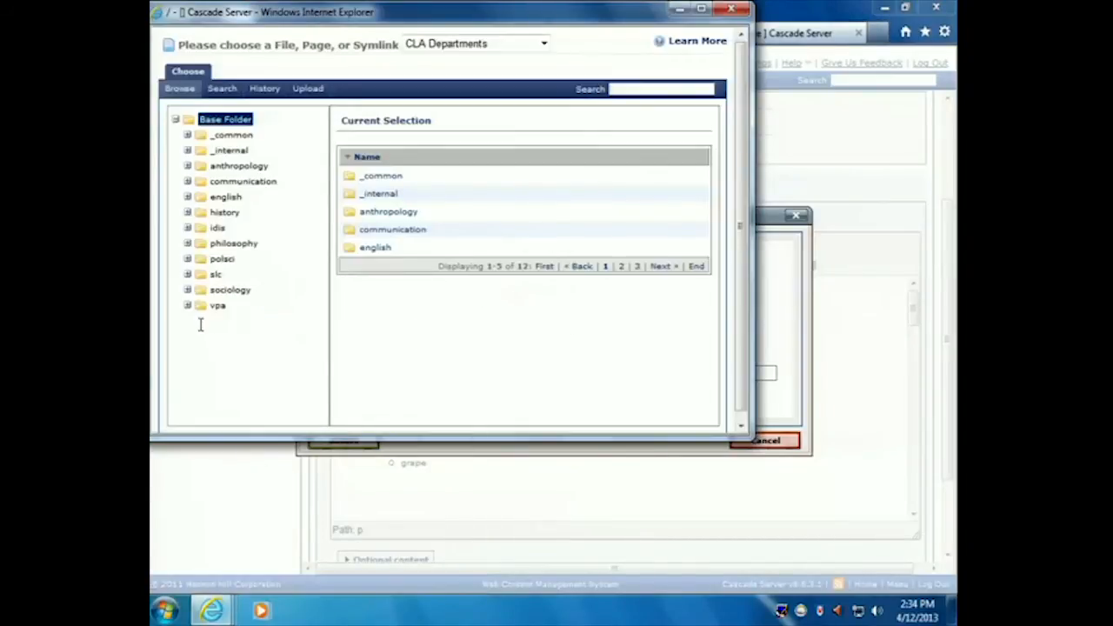
left_click(731, 9)
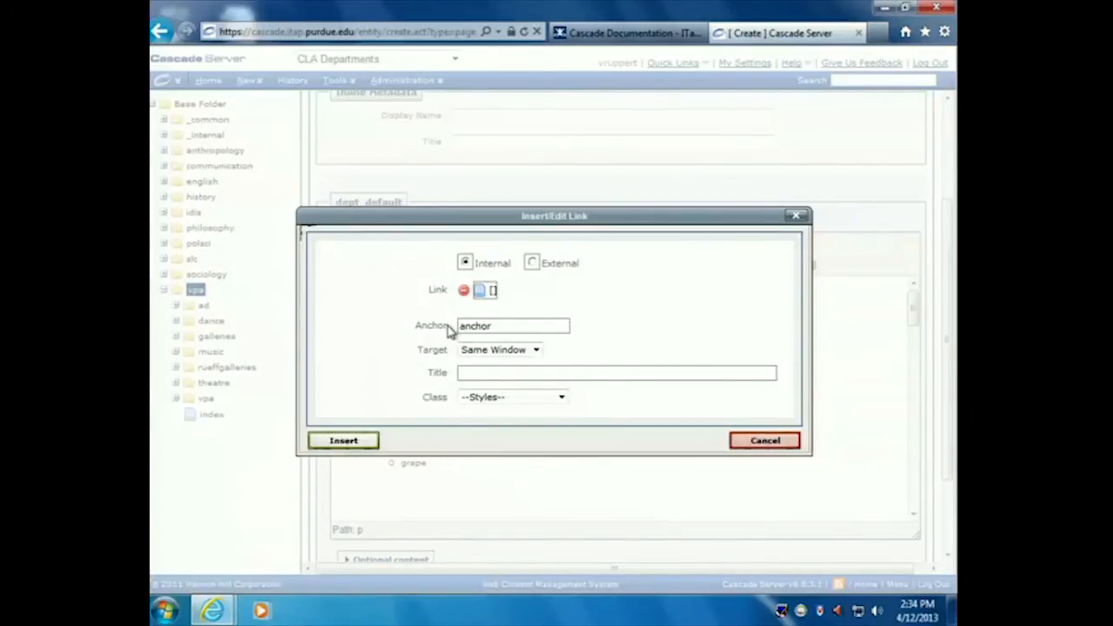
left_click(360, 445)
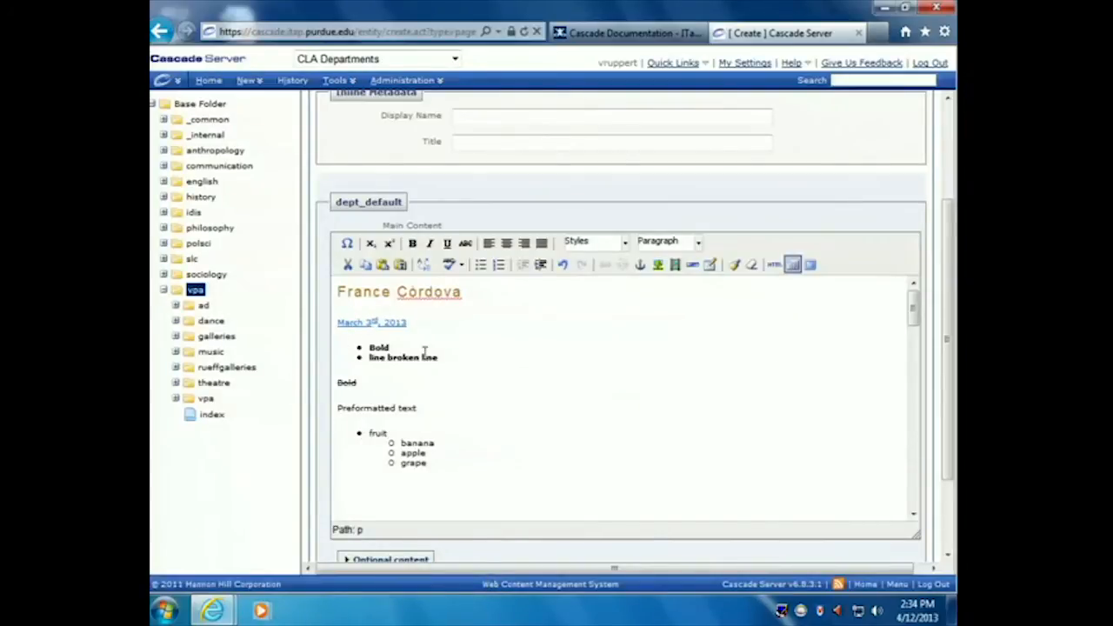
- Compare the linked date near the start of the content with the anchored "way down here" text at its end
left_click(359, 322)
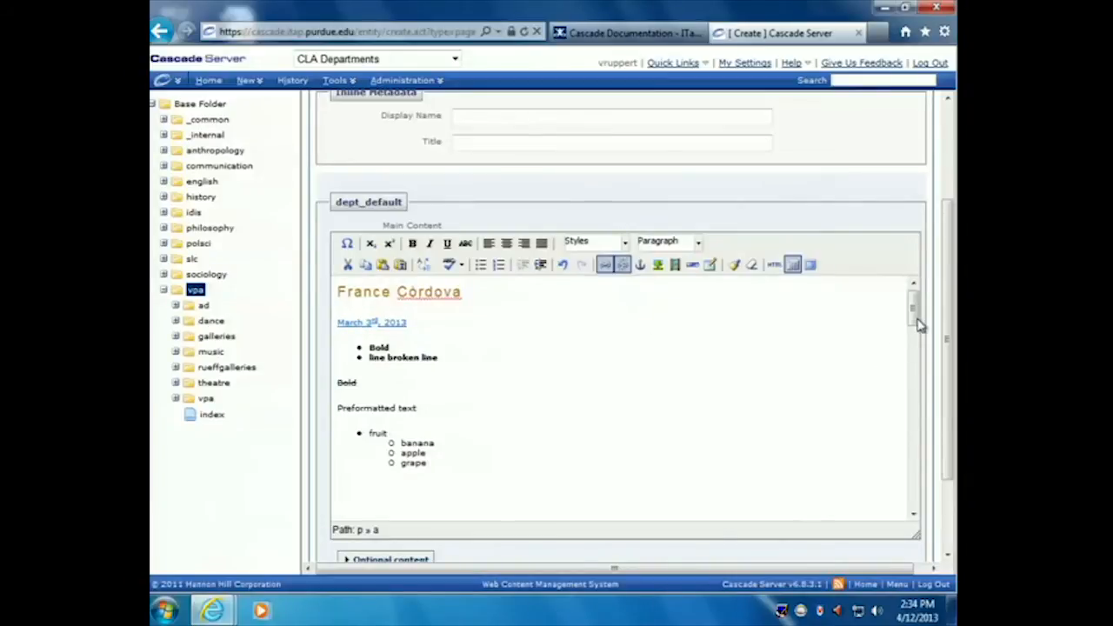
left_click_drag(913, 320, 920, 528)
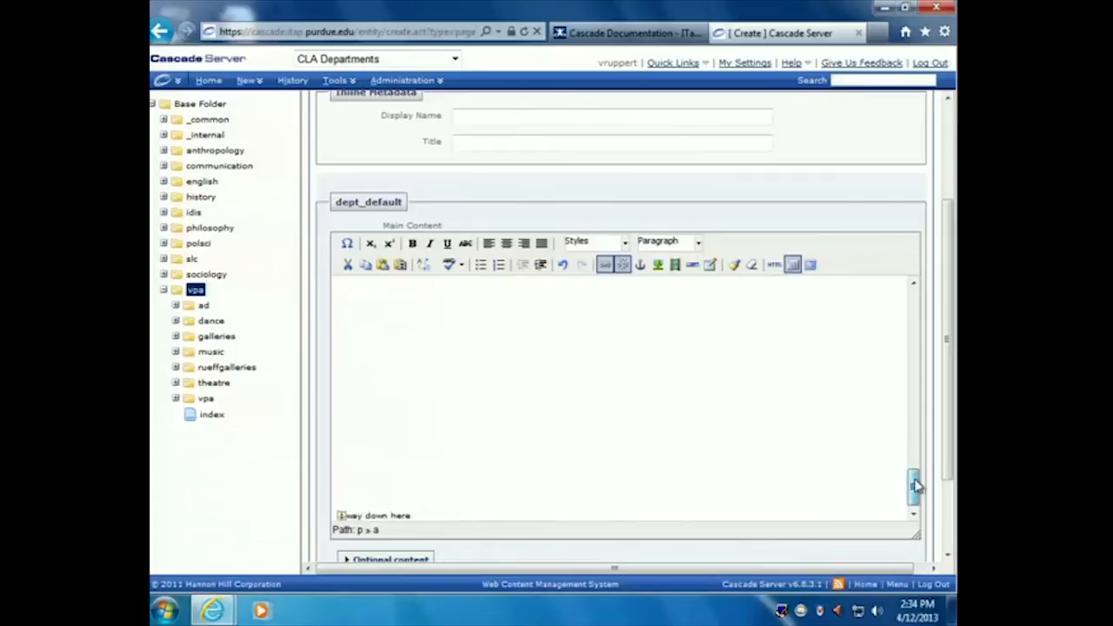
left_click_drag(913, 484, 914, 305)
left_click(455, 483)
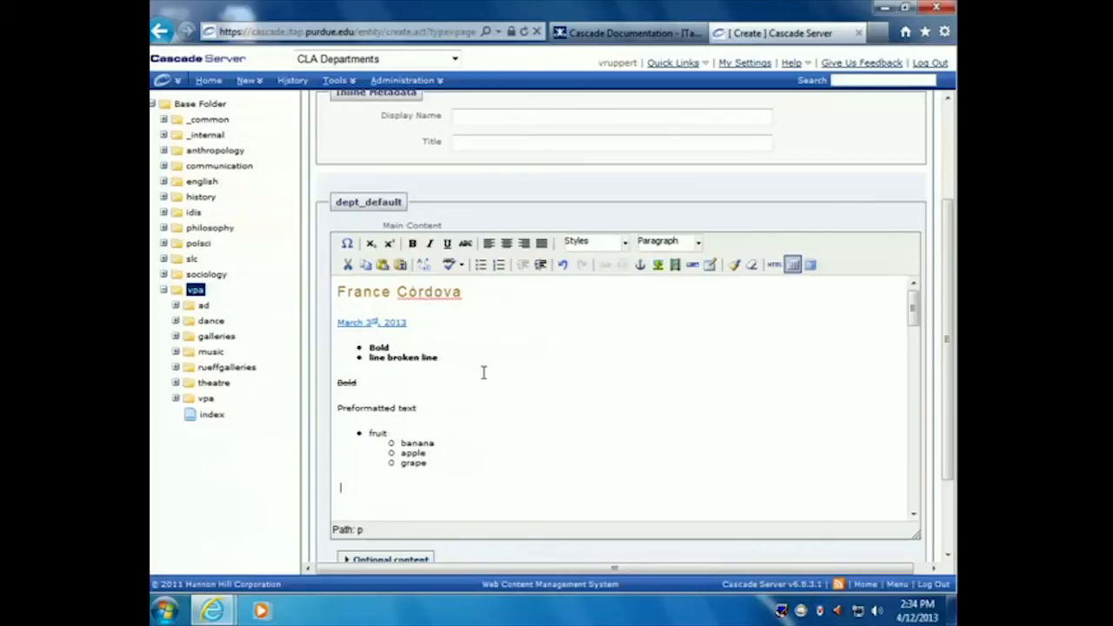
left_click_drag(914, 311, 706, 337)
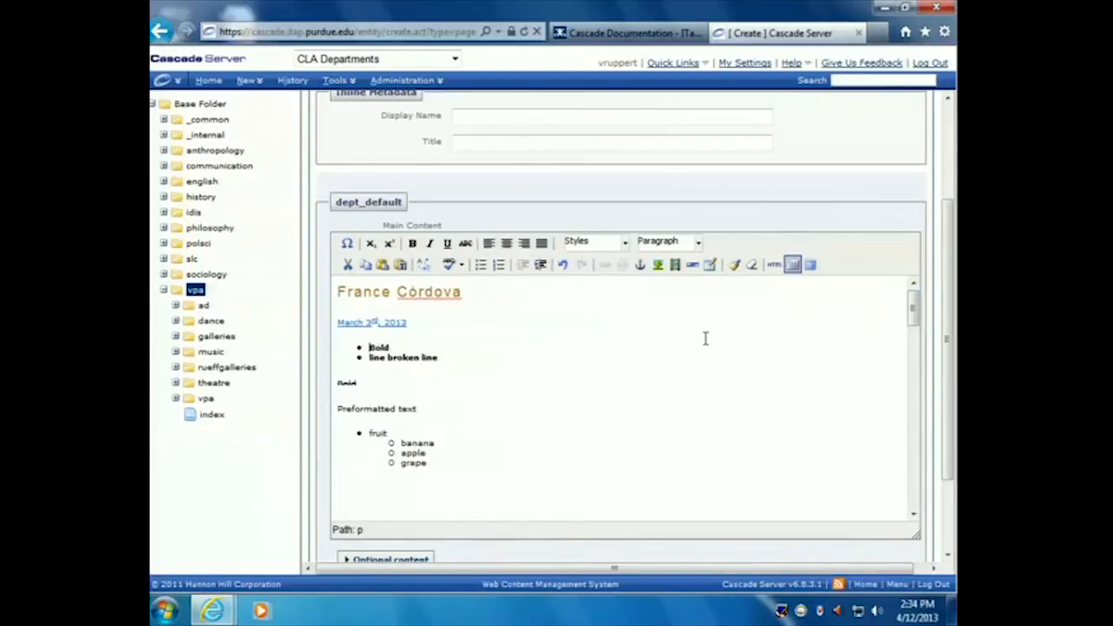
left_click(339, 292)
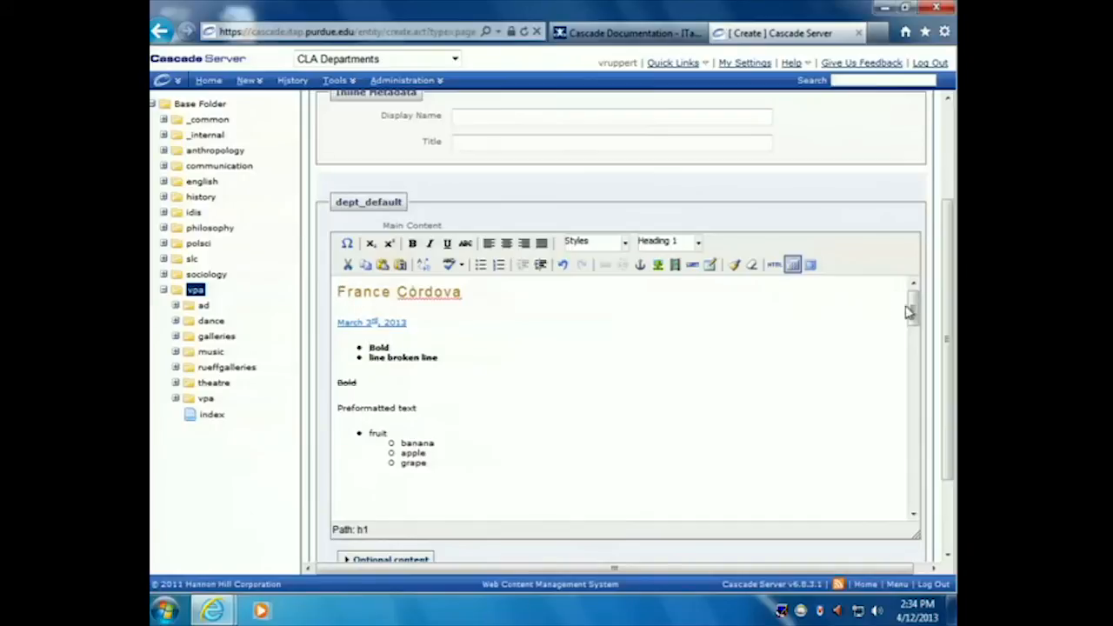
left_click_drag(912, 309, 912, 493)
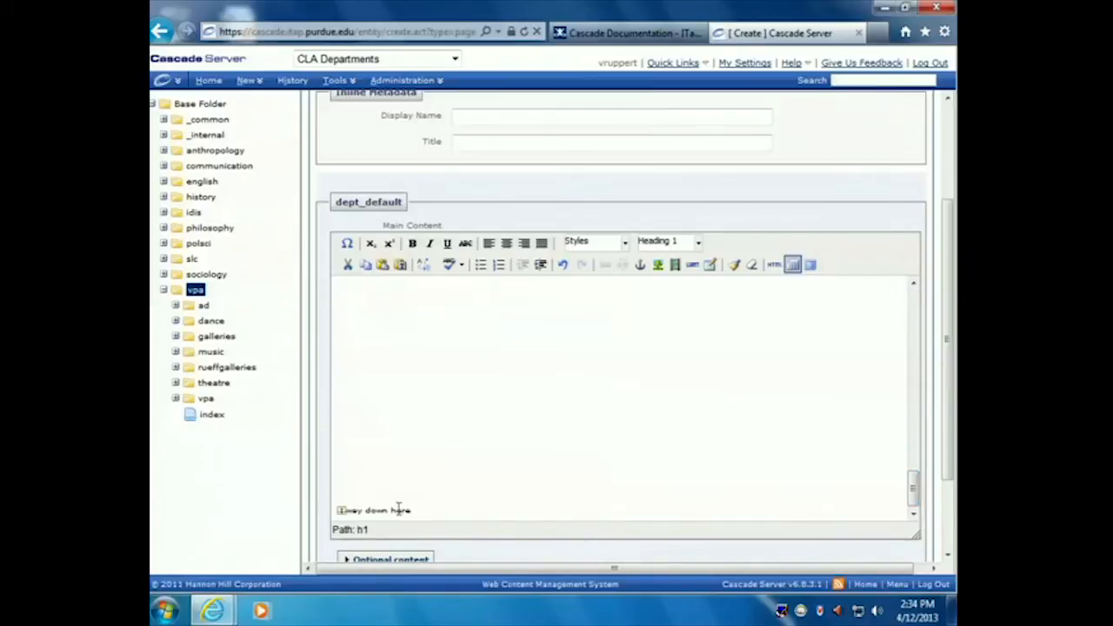
left_click_drag(377, 511, 423, 520)
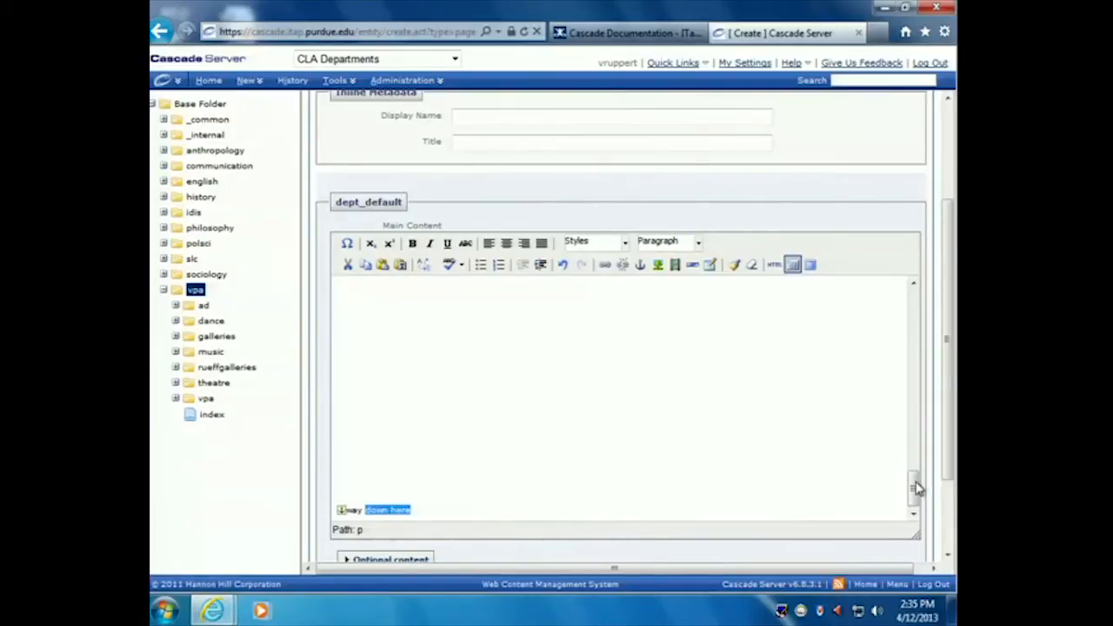
left_click_drag(914, 485, 912, 292)
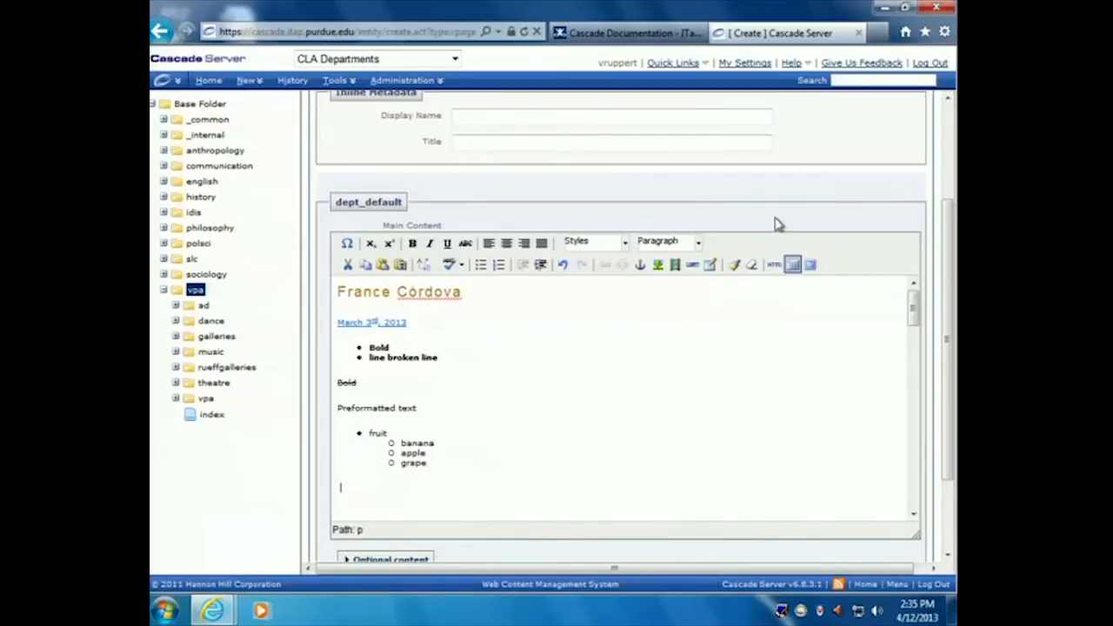
- Start inserting an image on the blank line below the fruit list, and keep its source internal after trying the external option
left_click(659, 265)
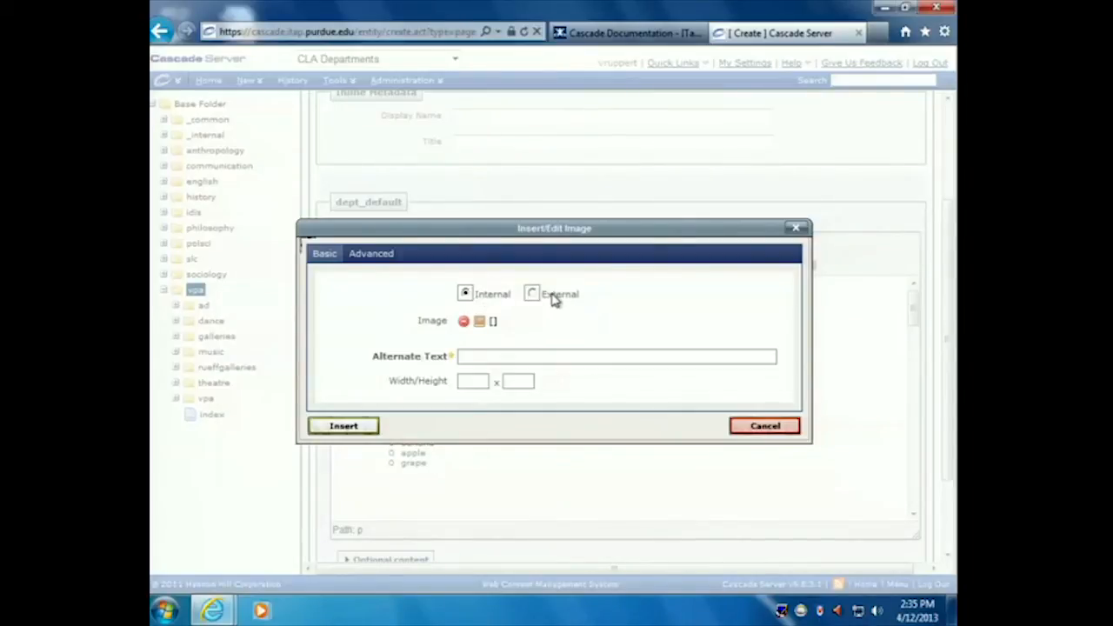
left_click(553, 297)
left_click(494, 300)
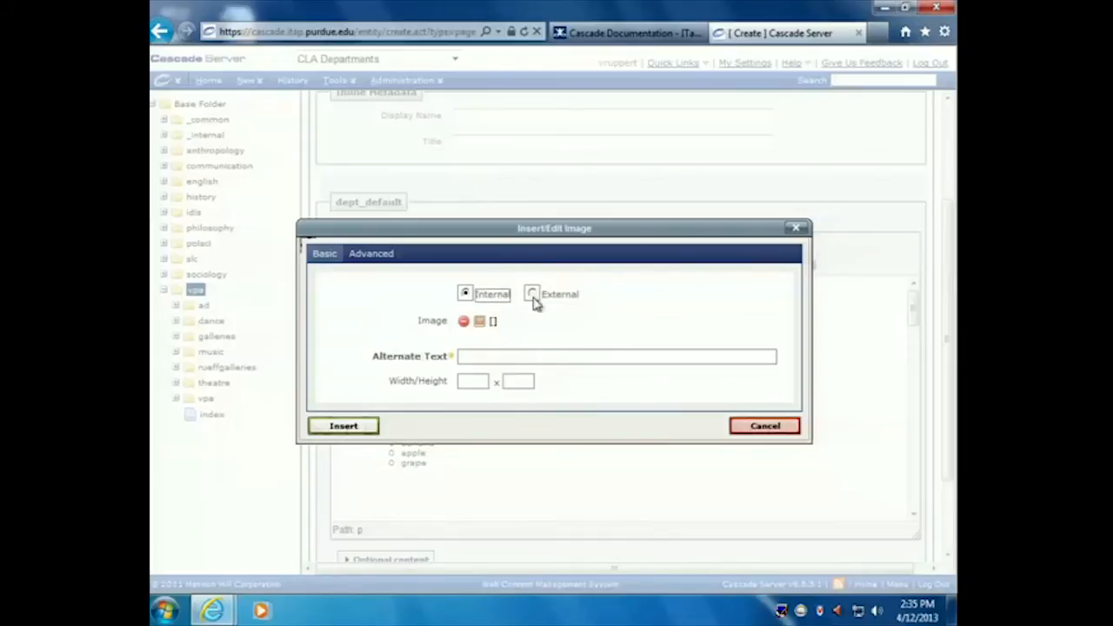
left_click(491, 323)
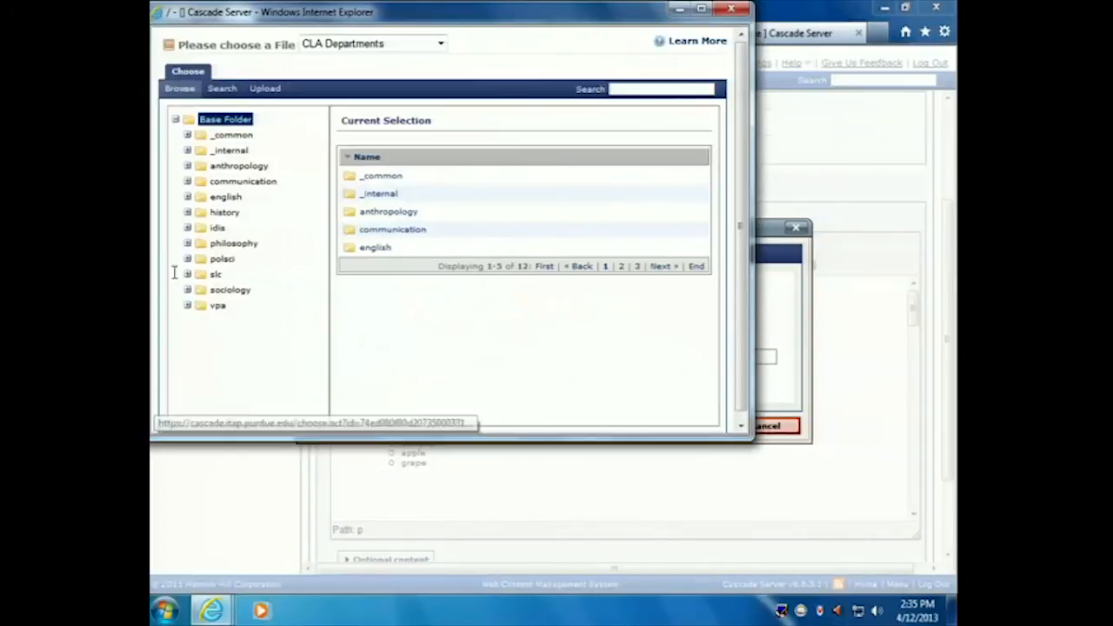
left_click(187, 306)
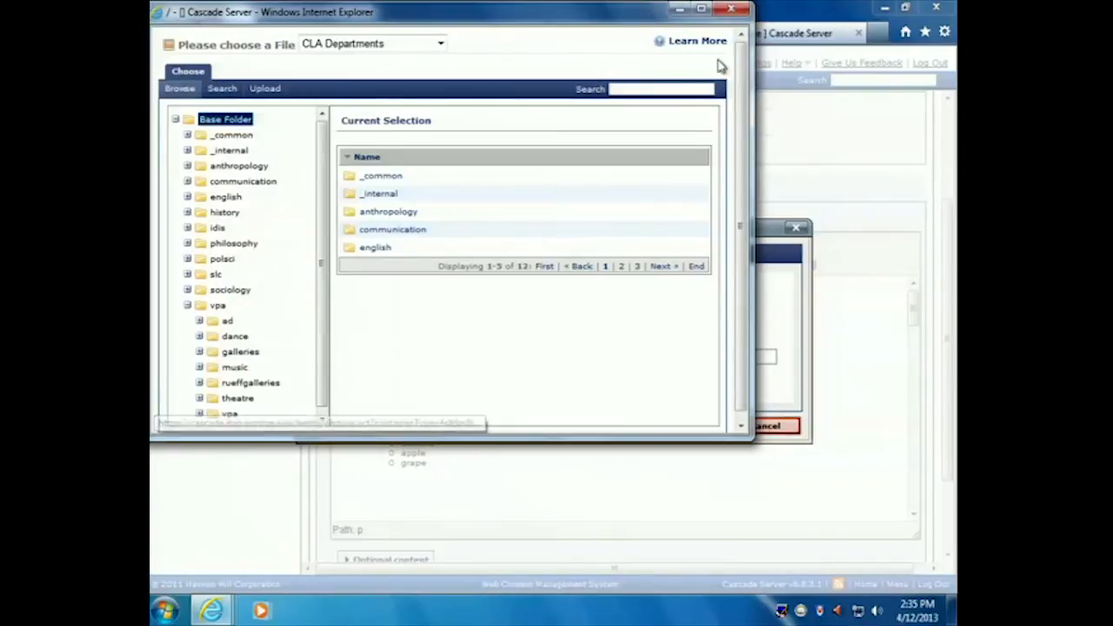
left_click(731, 10)
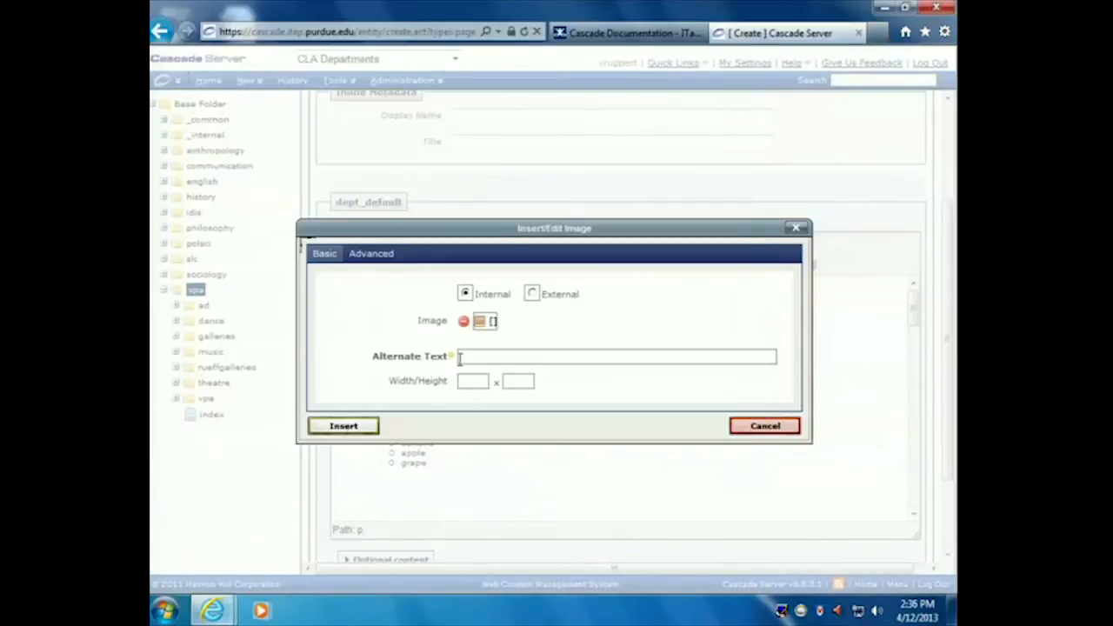
- Choose the file vpa/ad/images/ETB_solar_sound_module.jpg as the internal source of the image
left_click(479, 321)
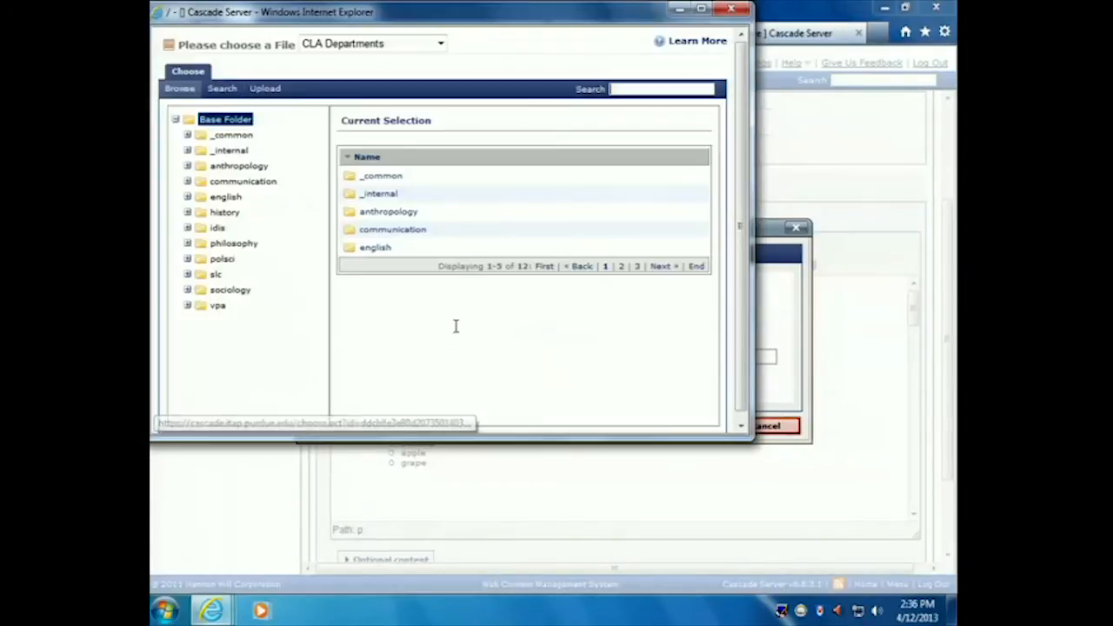
left_click(188, 306)
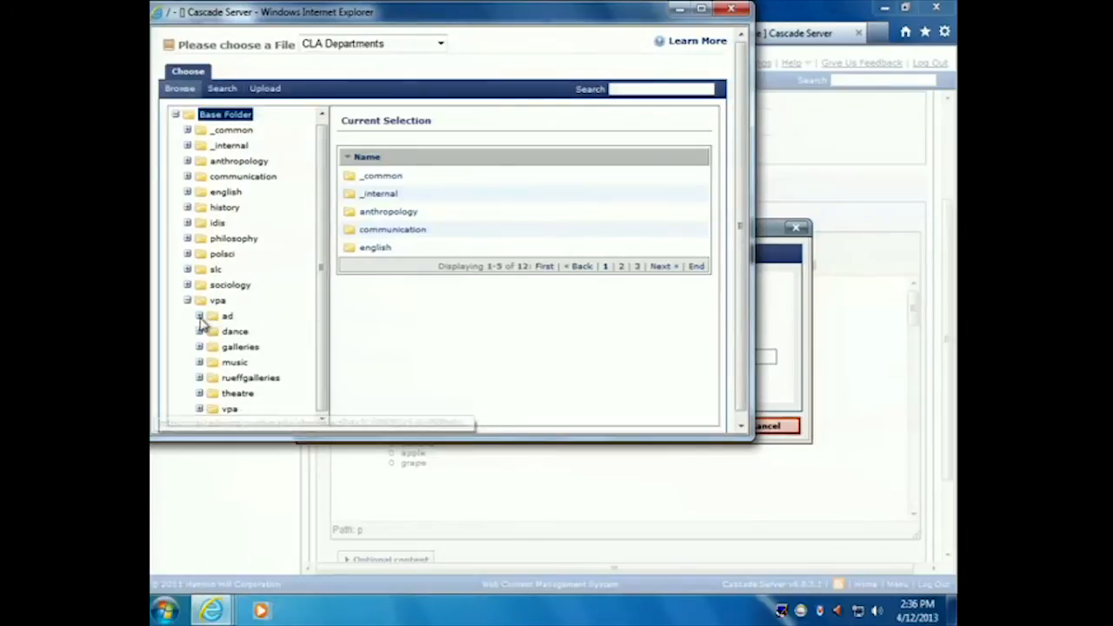
left_click(199, 316)
scroll(322, 355, "down", 1)
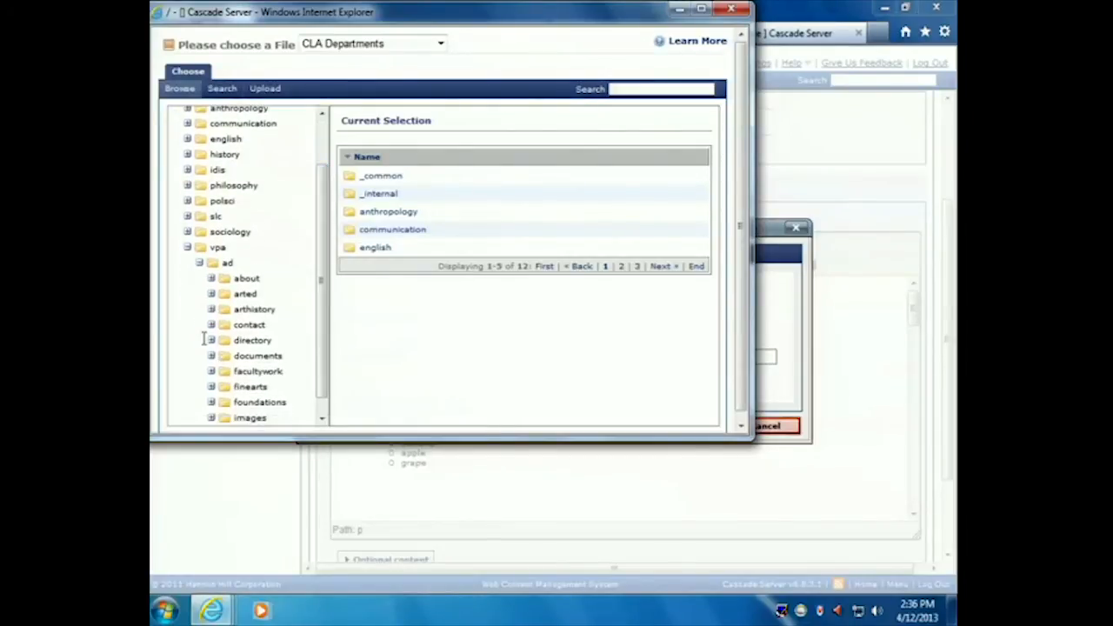
scroll(261, 383, "down", 2)
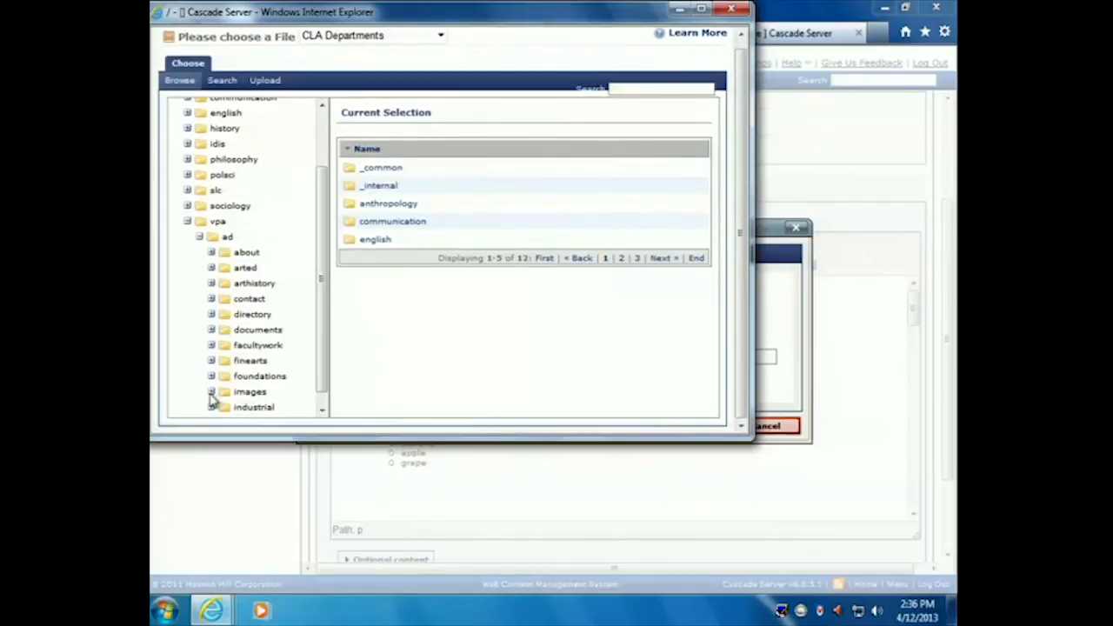
left_click(212, 391)
scroll(219, 387, "down", 2)
scroll(239, 376, "down", 1)
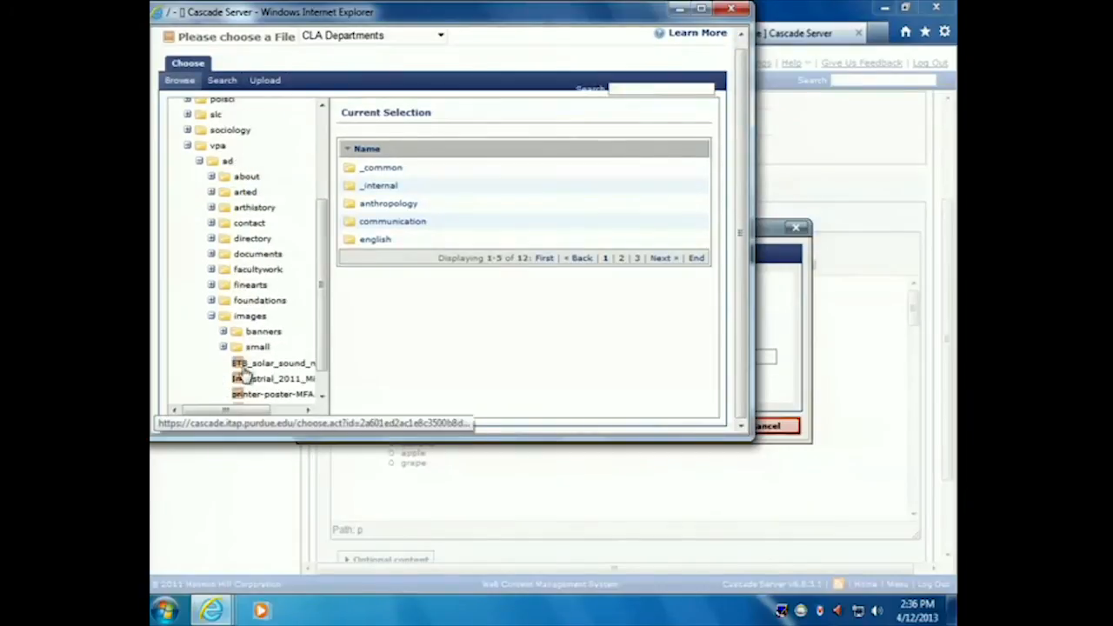
left_click(243, 365)
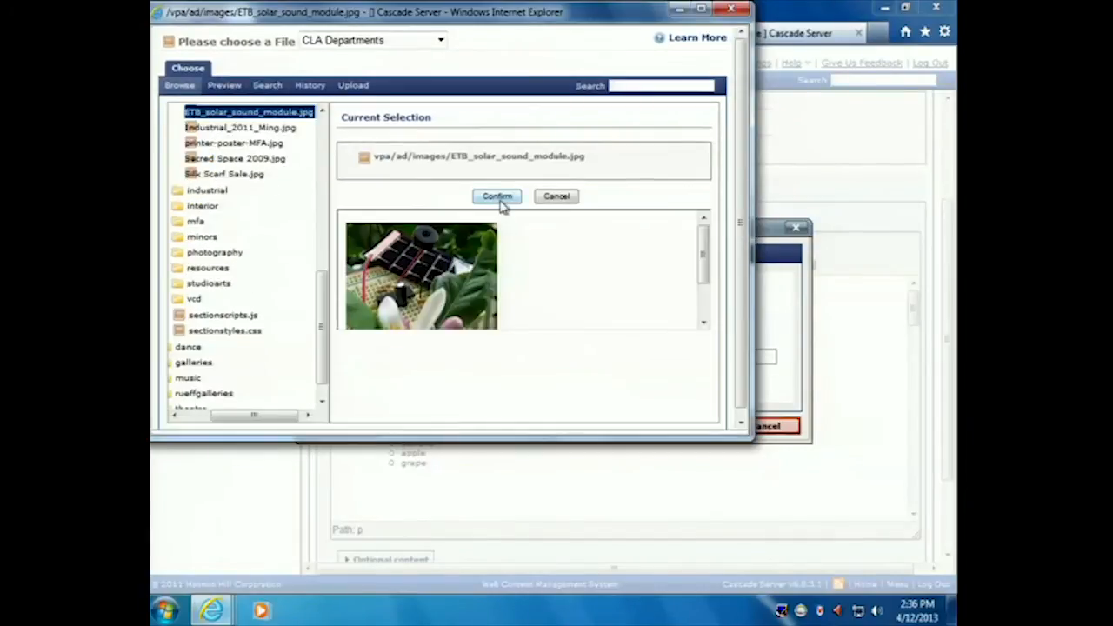
left_click(499, 196)
- Give the image the alternate text "Solar sound module" and insert it at its 190 x 190 size
left_click(479, 356)
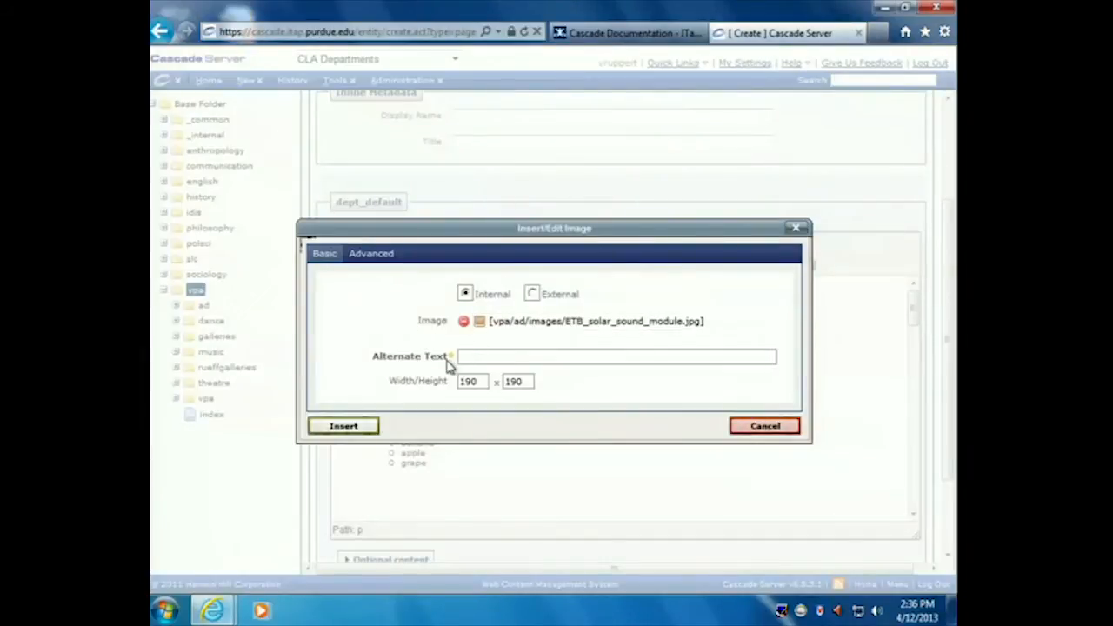
left_click(368, 428)
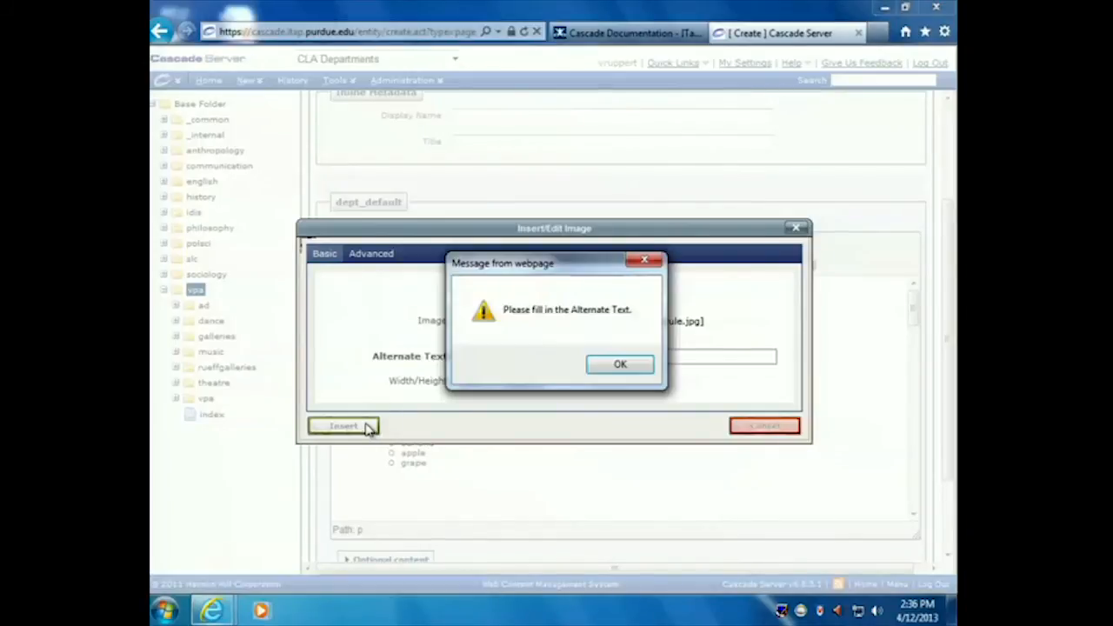
left_click(619, 363)
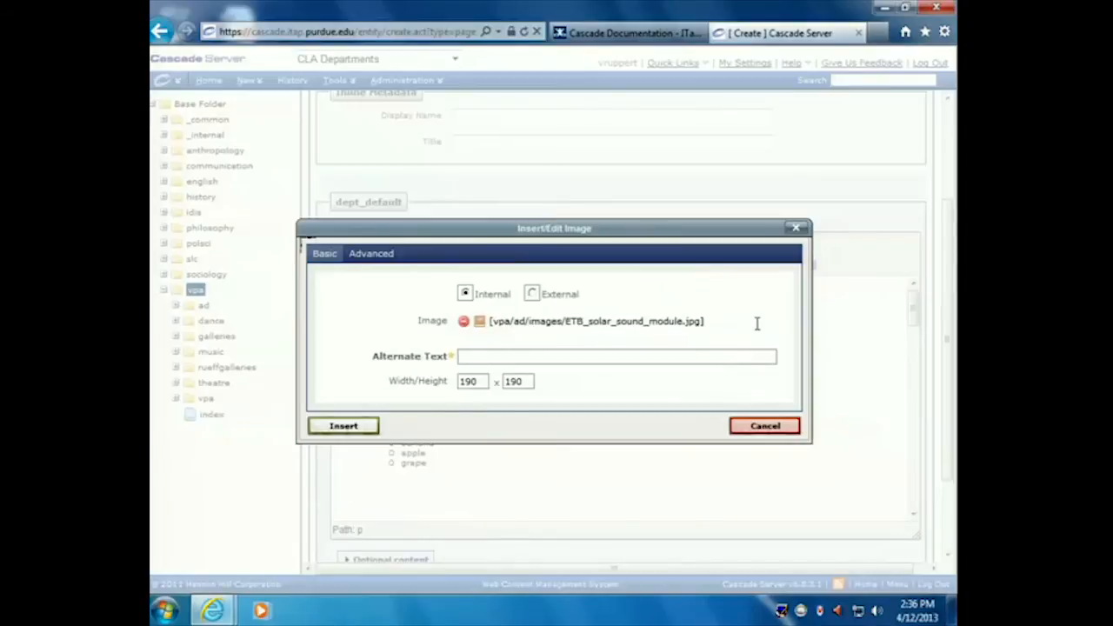
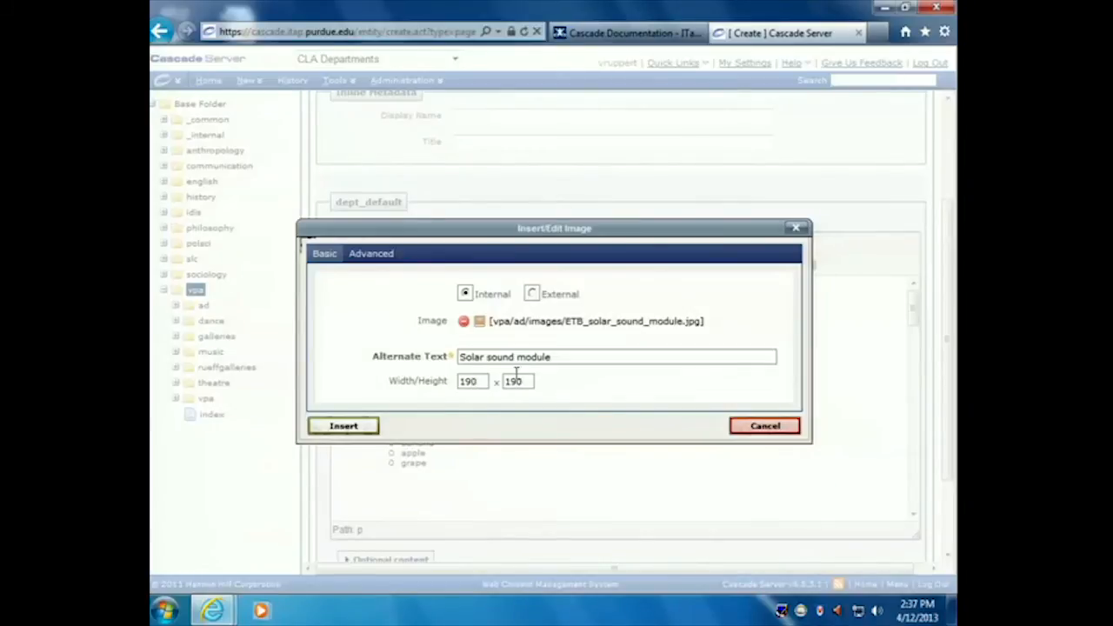
left_click(343, 426)
- Align the inserted image Left with vertical and horizontal spacing of 10, and write "text wrap around to the right" beside it
scroll(461, 396, "down", 3)
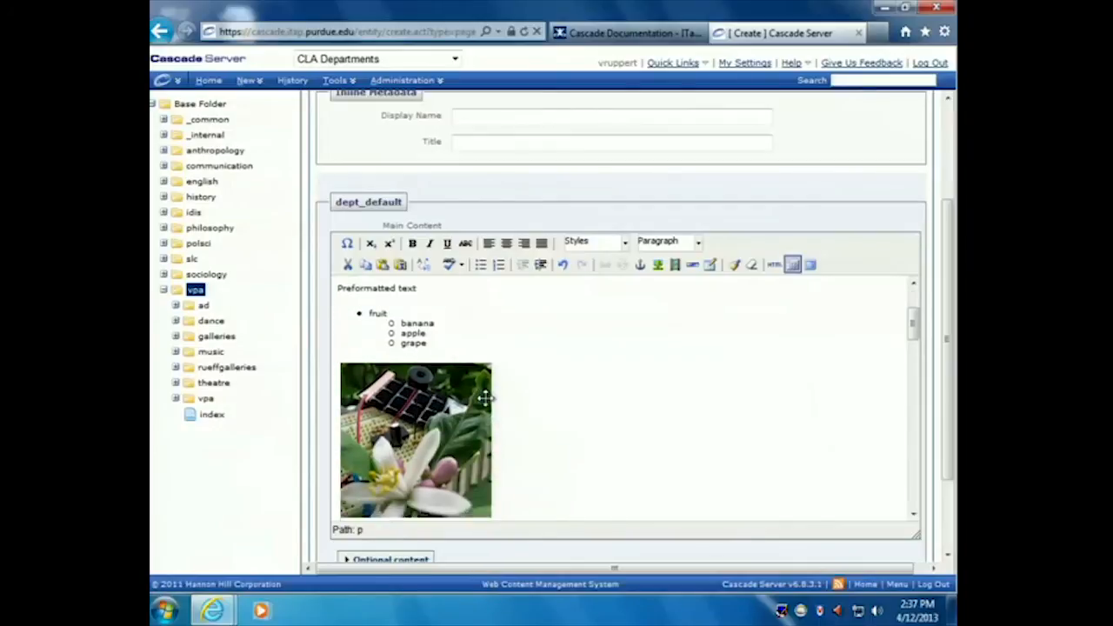
scroll(486, 398, "down", 2)
scroll(488, 398, "up", 1)
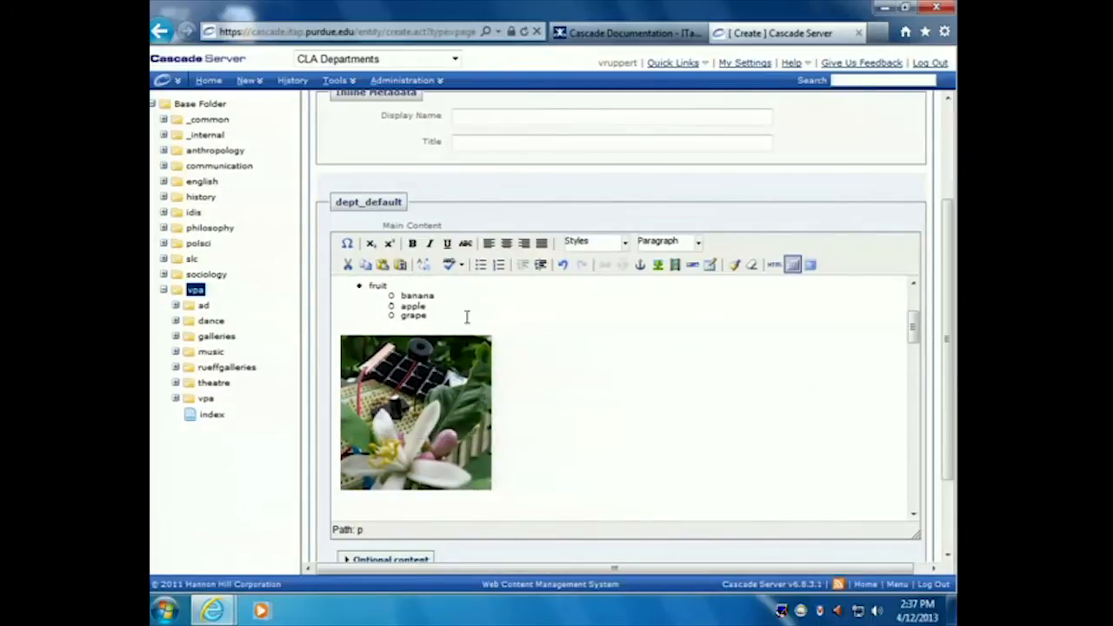
left_click(431, 414)
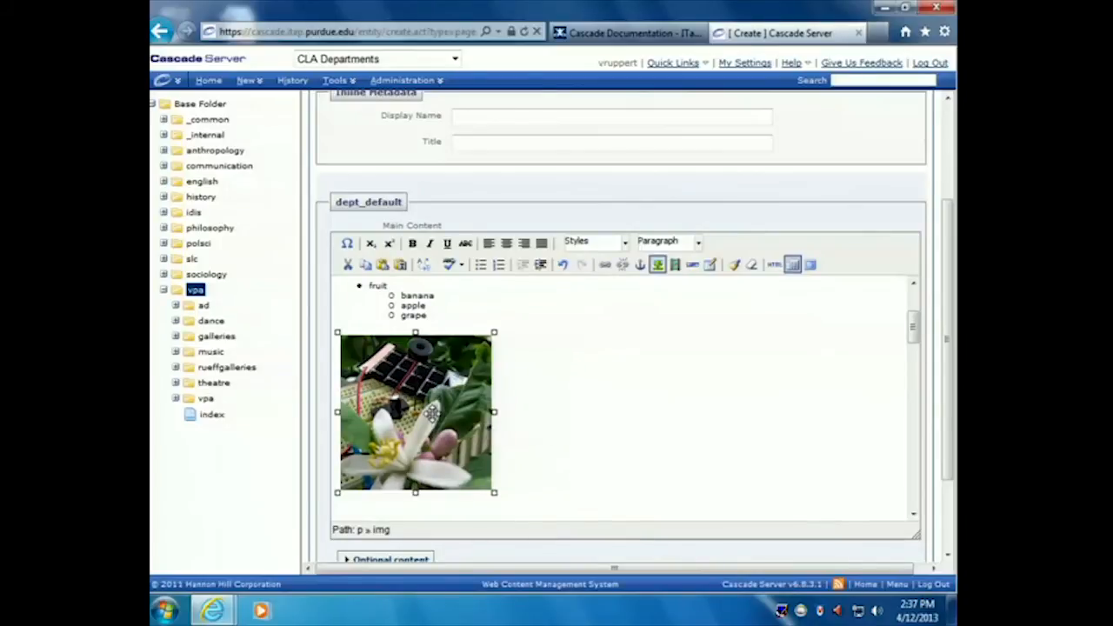
left_click(659, 265)
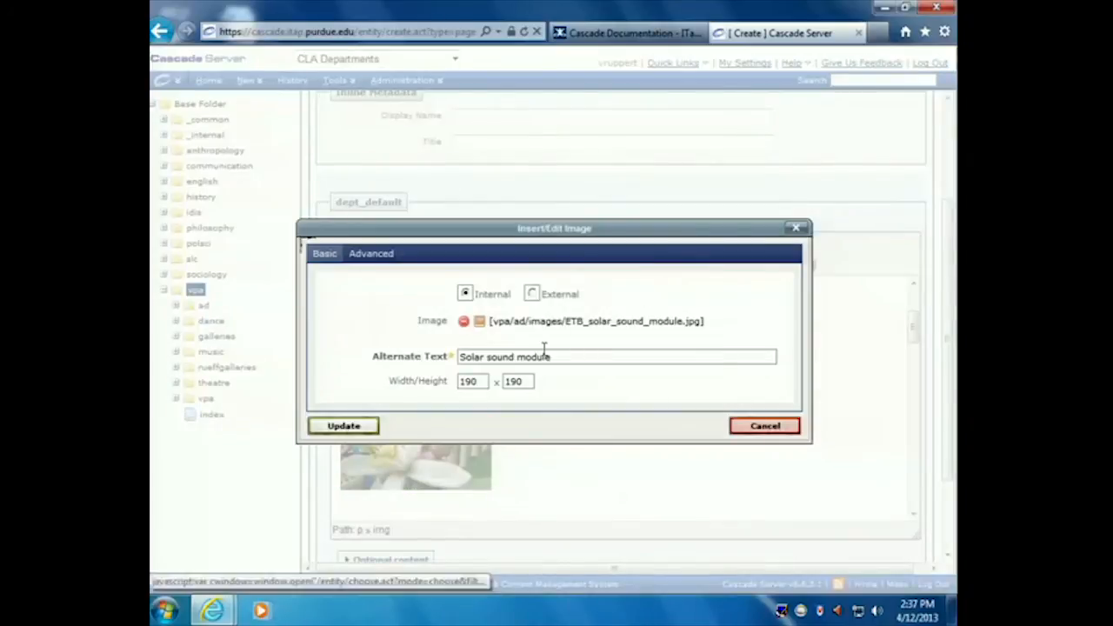
left_click(371, 255)
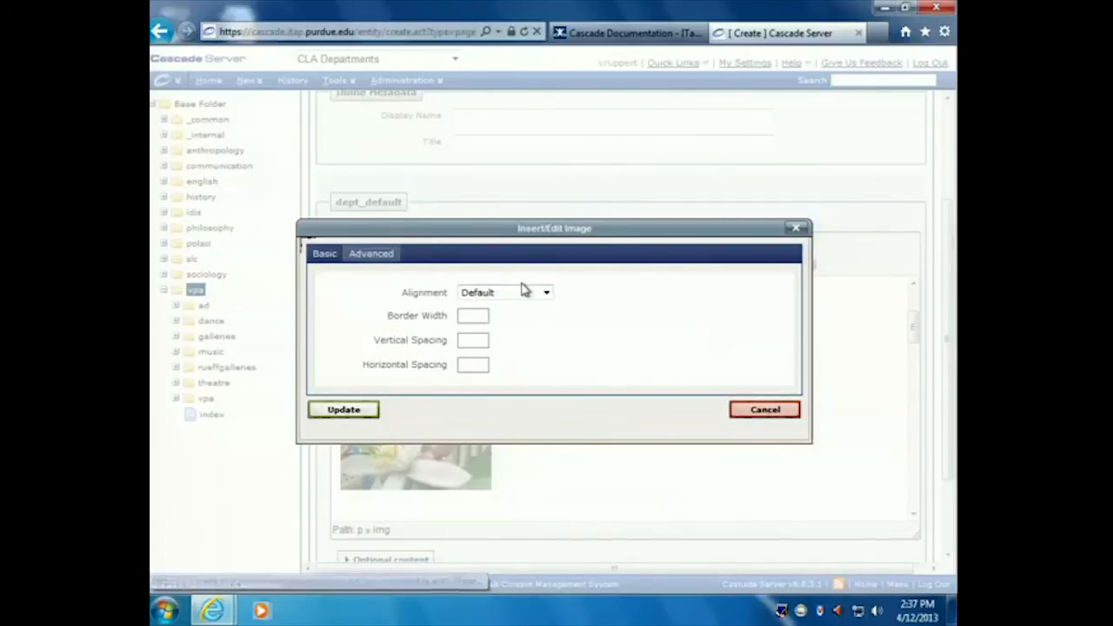
left_click(546, 293)
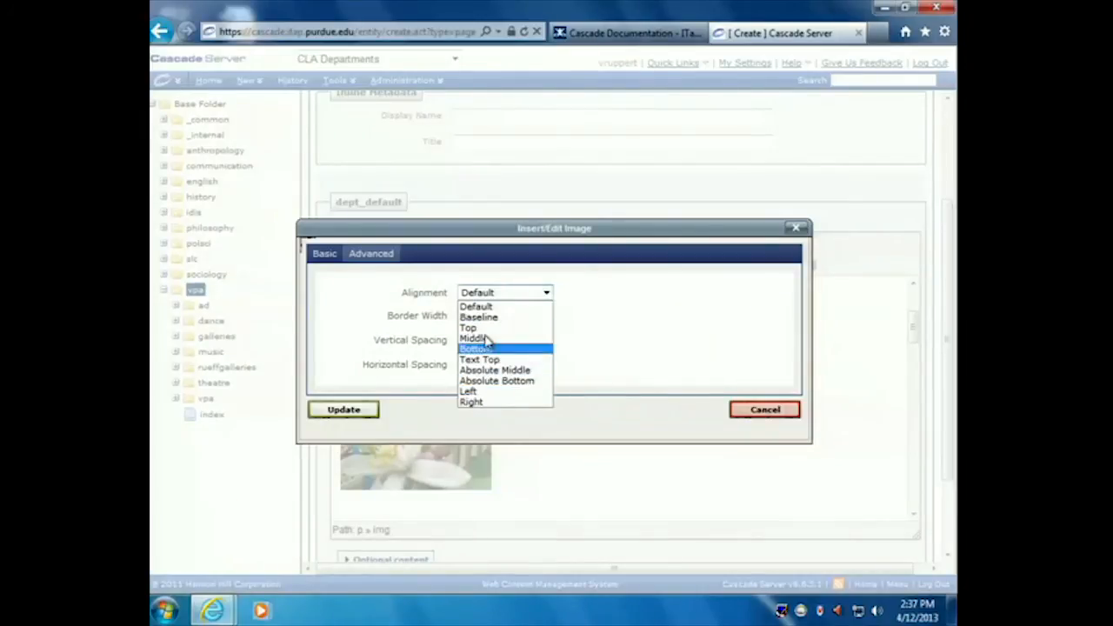
left_click(470, 393)
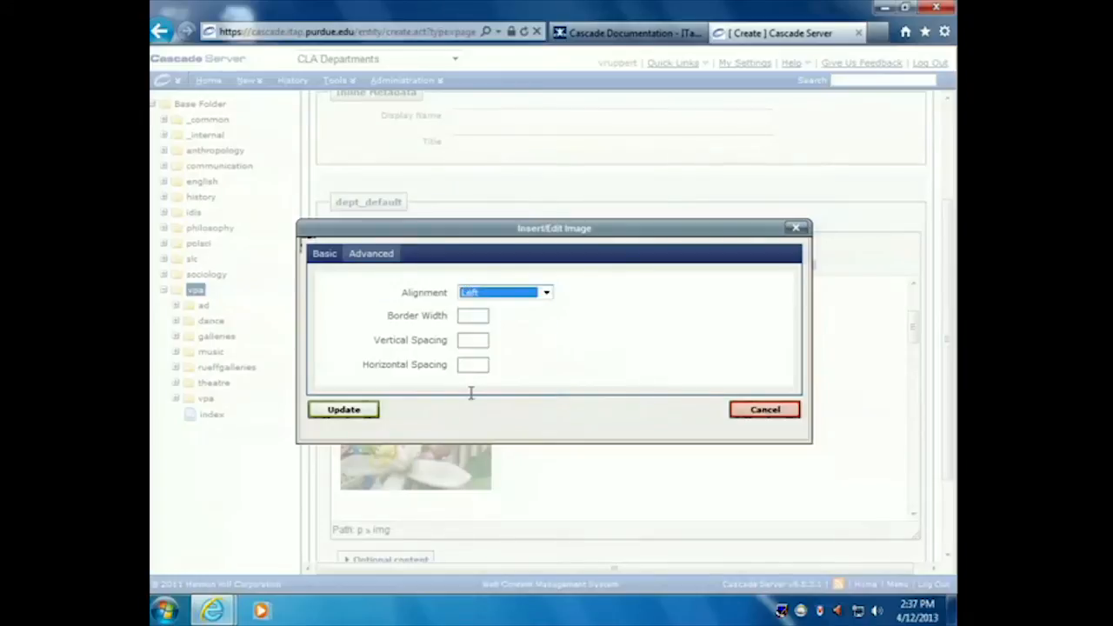
left_click(479, 320)
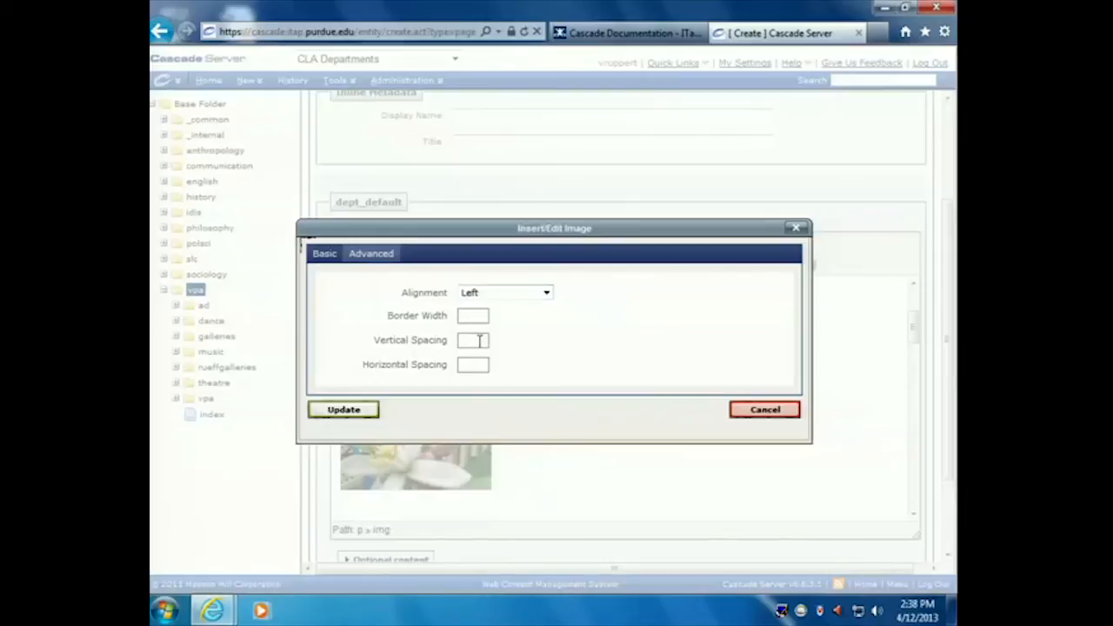
left_click(478, 369)
left_click(476, 339)
left_click(365, 420)
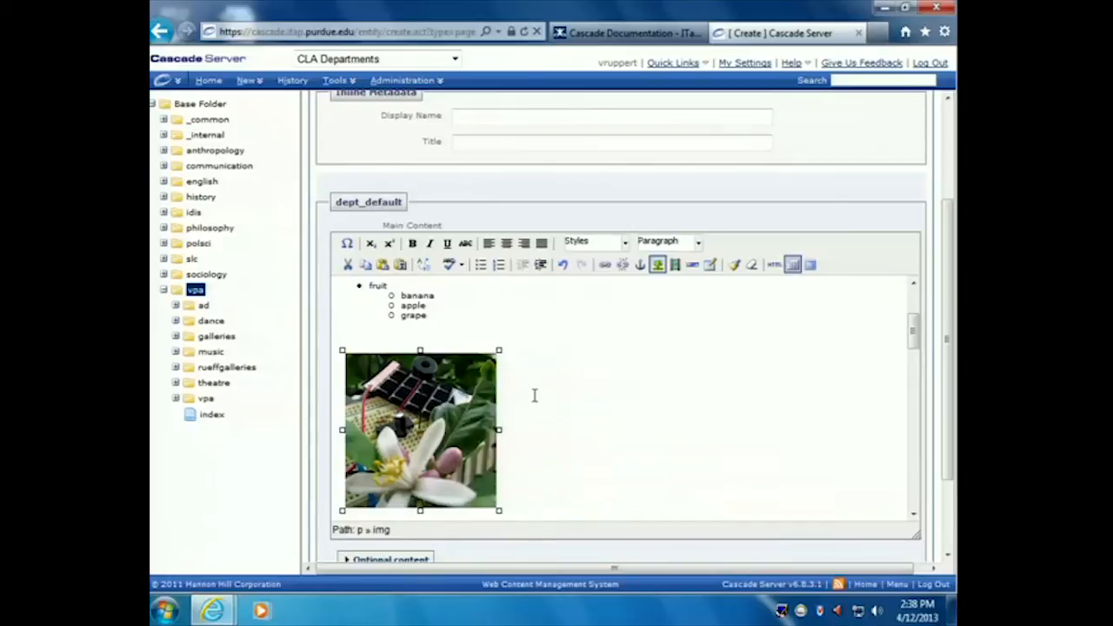
left_click(586, 370)
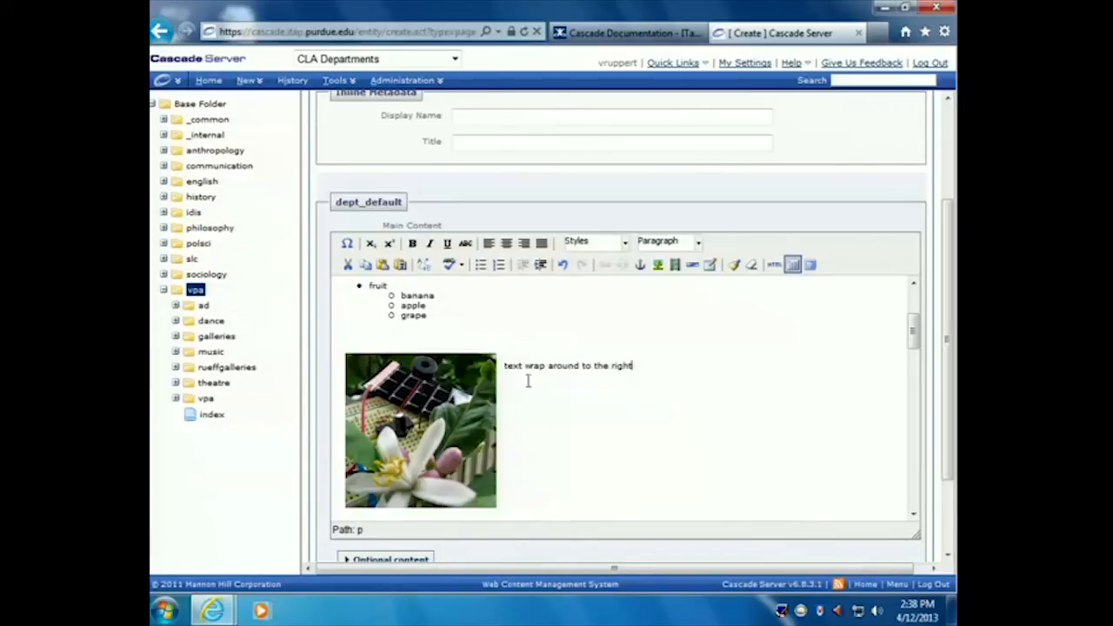
- Change the image's alignment to Right and reword the text beside it to "text wrap around to the left"
left_click(474, 389)
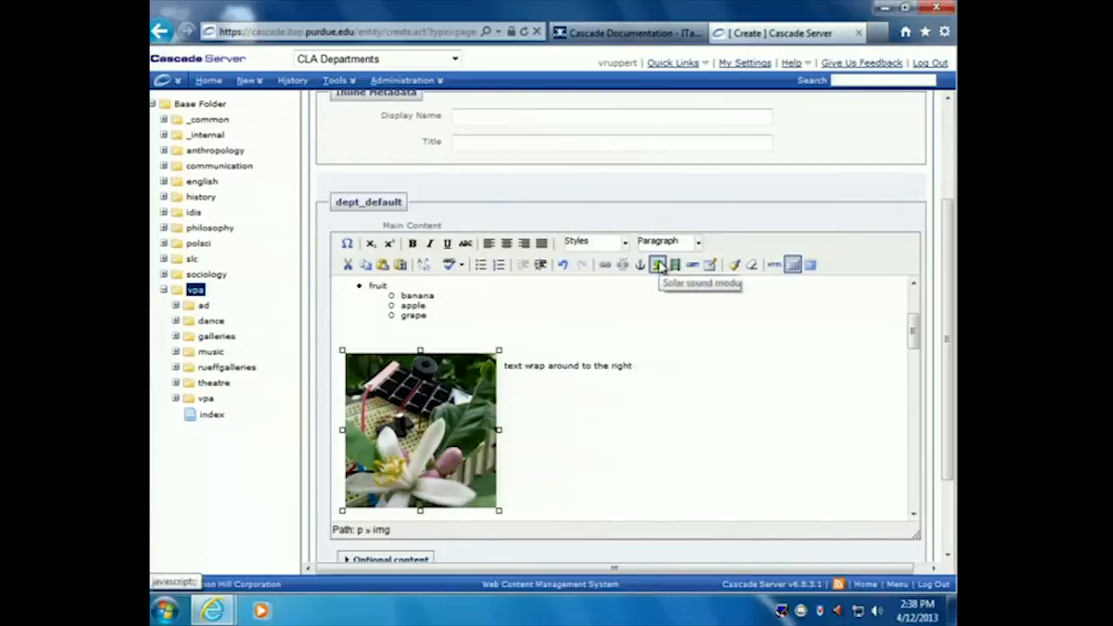
left_click(659, 266)
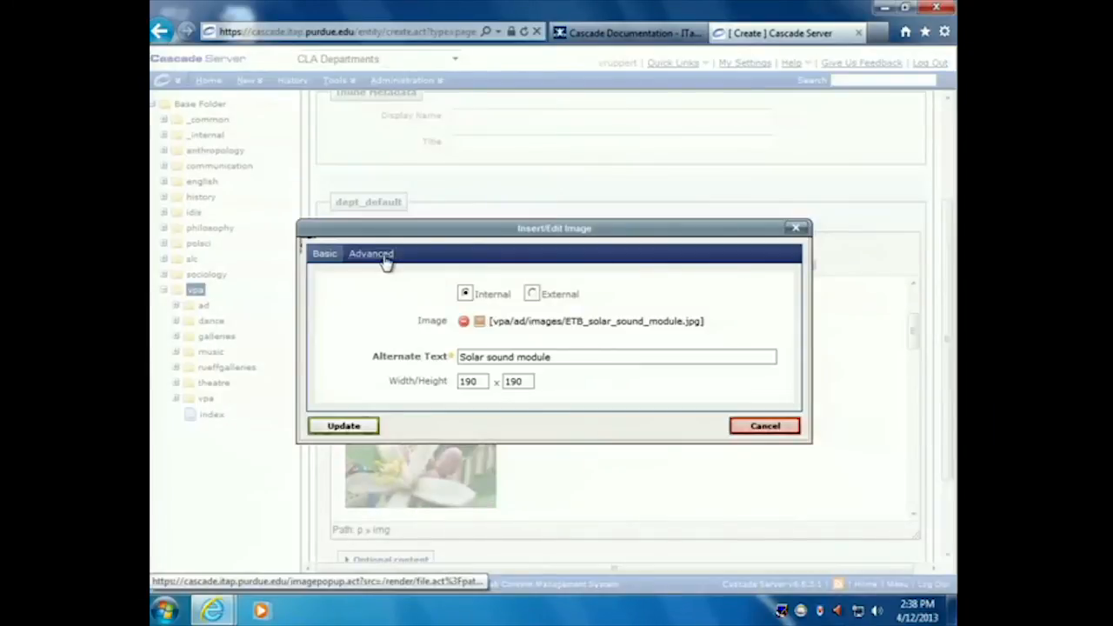
left_click(371, 253)
left_click(501, 292)
left_click(490, 401)
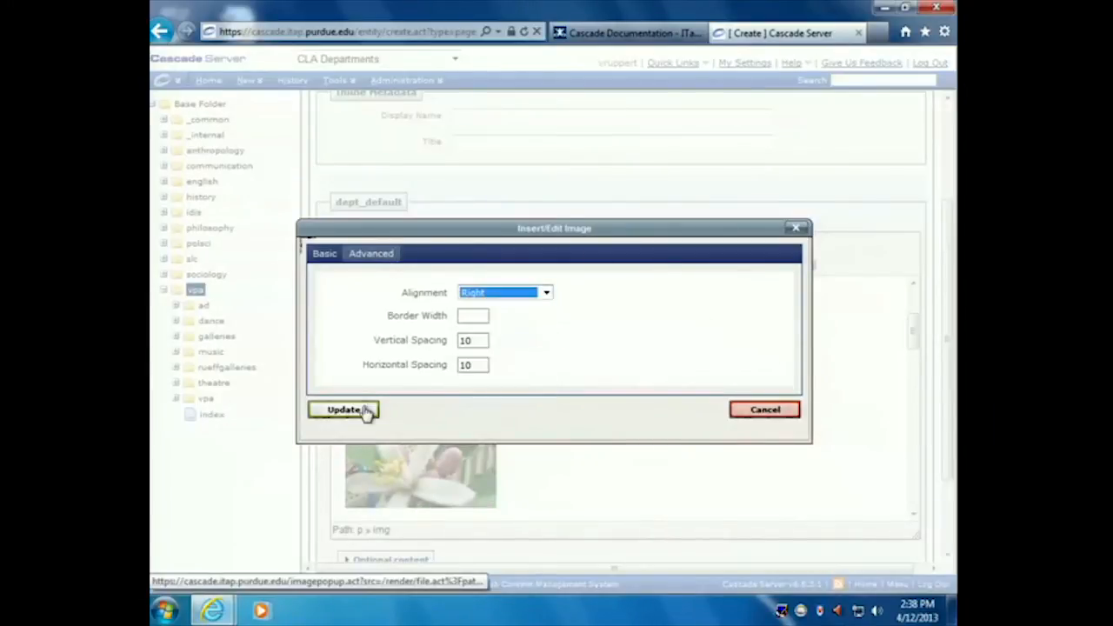
left_click(344, 410)
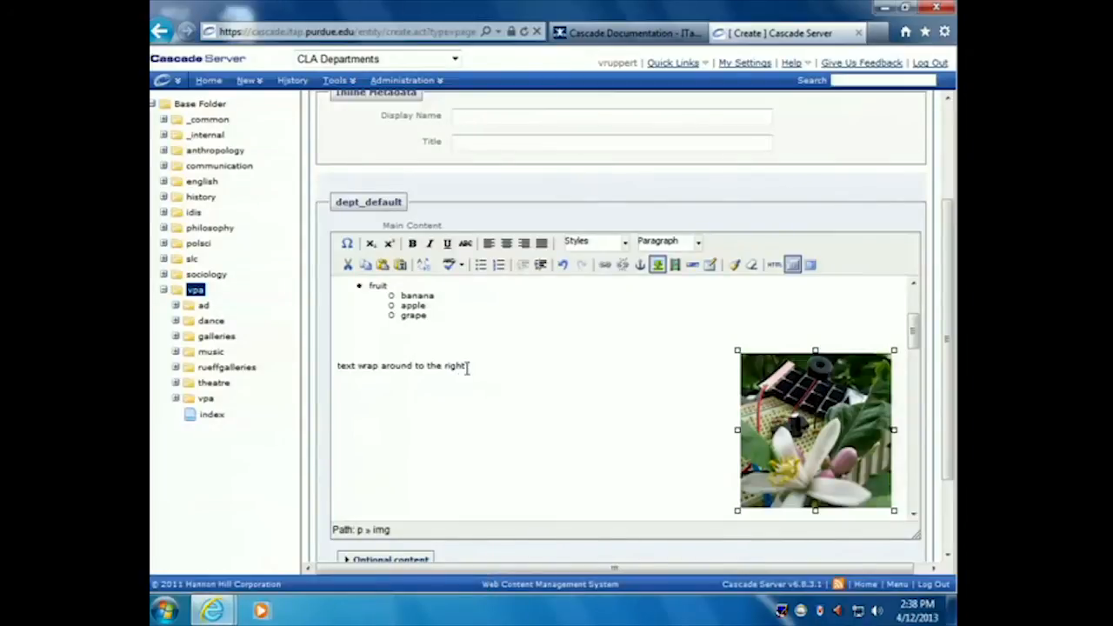
left_click(467, 367)
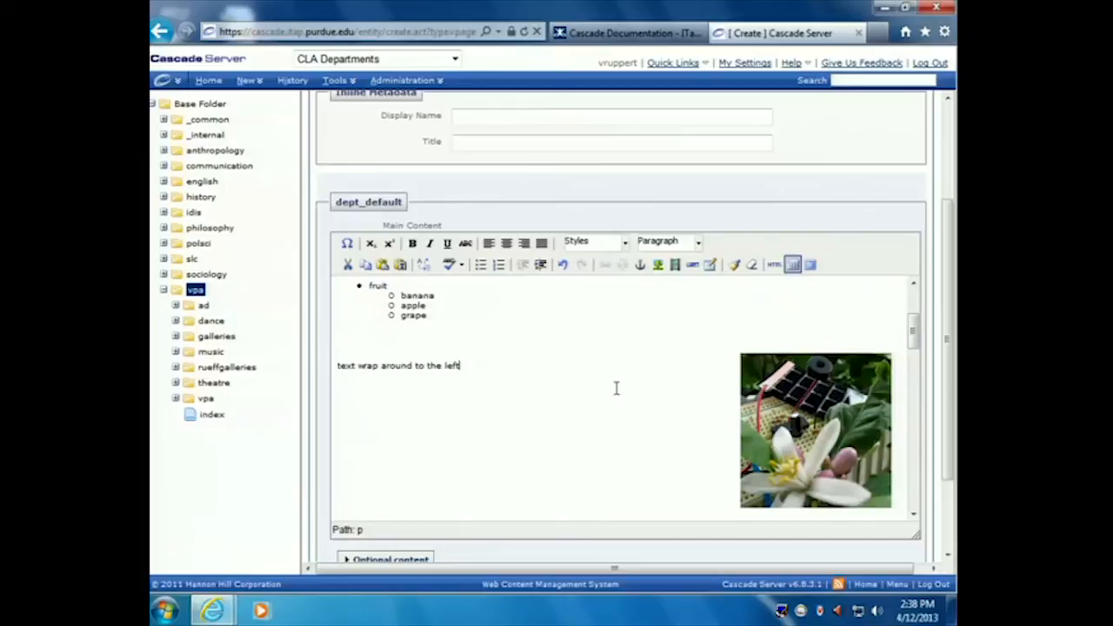
- Delete the solar sound module image from the content and undo the deletion
left_click(790, 396)
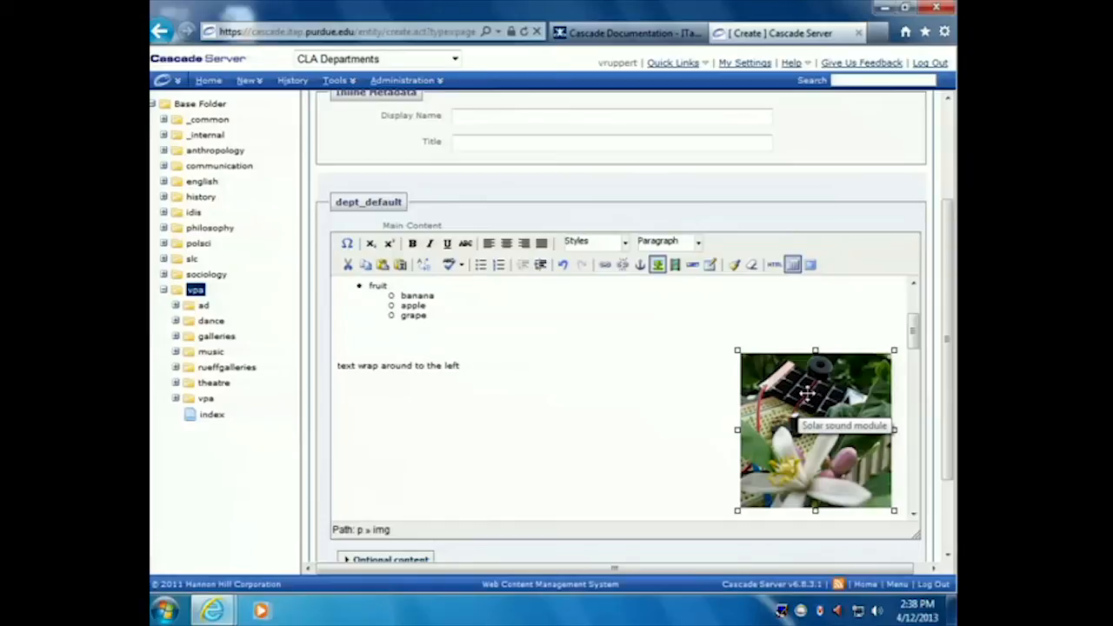
key("Delete")
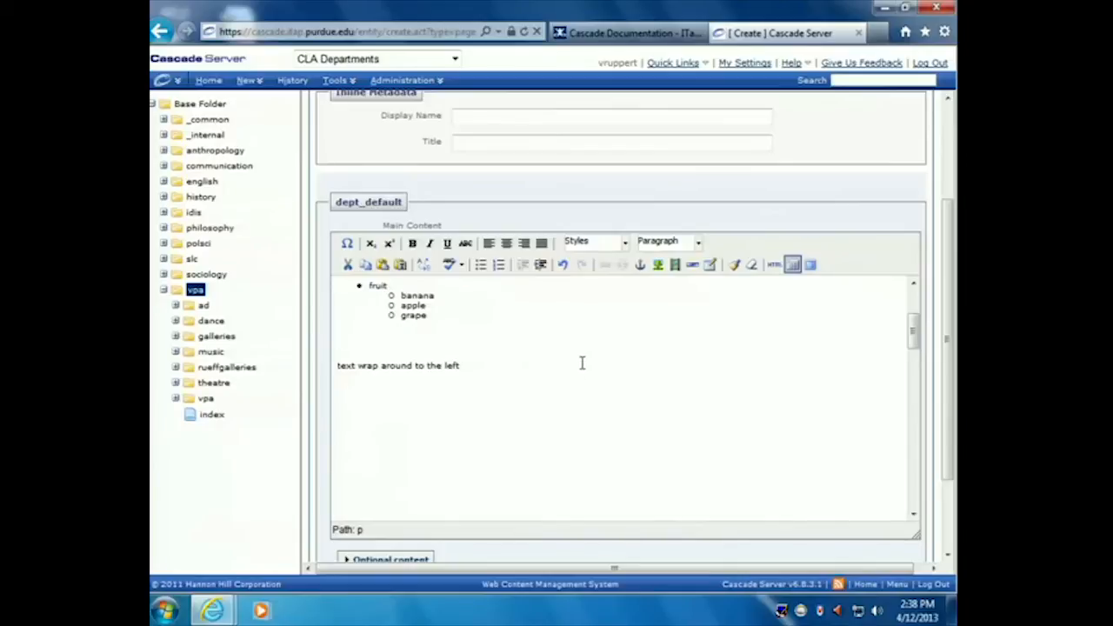
left_click(562, 264)
- Review the editing commands offered for the solar sound module image without applying any
left_click(794, 391)
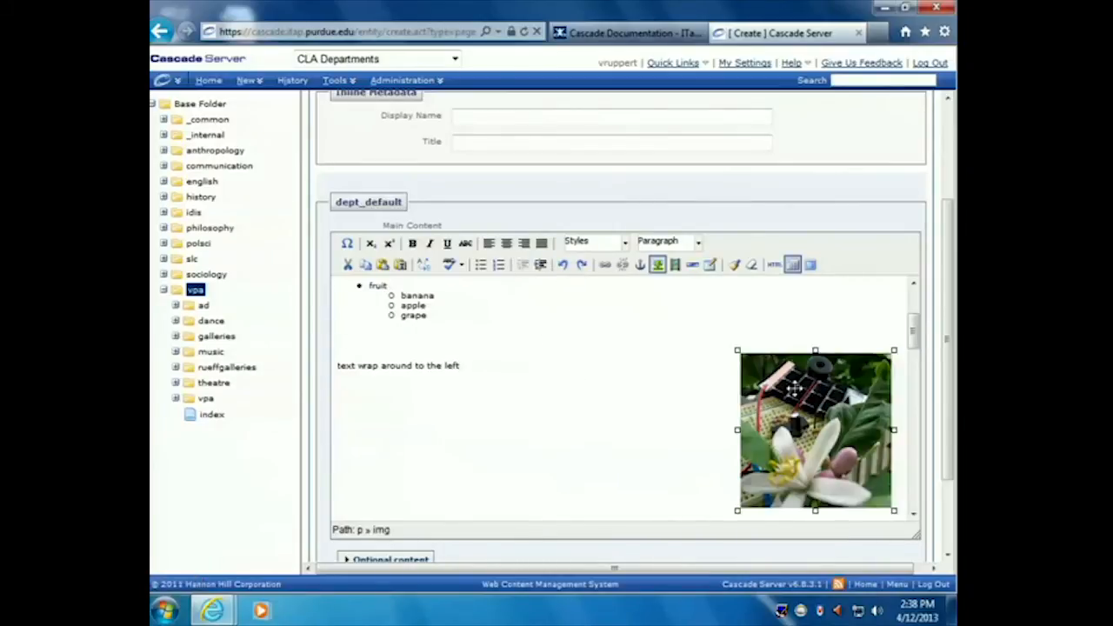
right_click(794, 390)
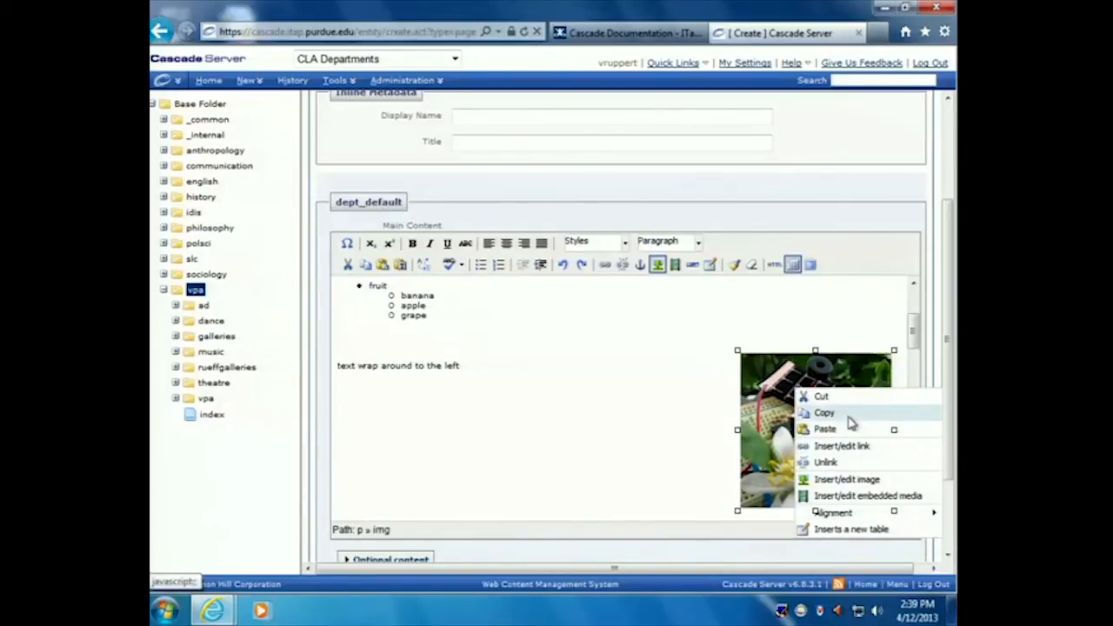
left_click(626, 424)
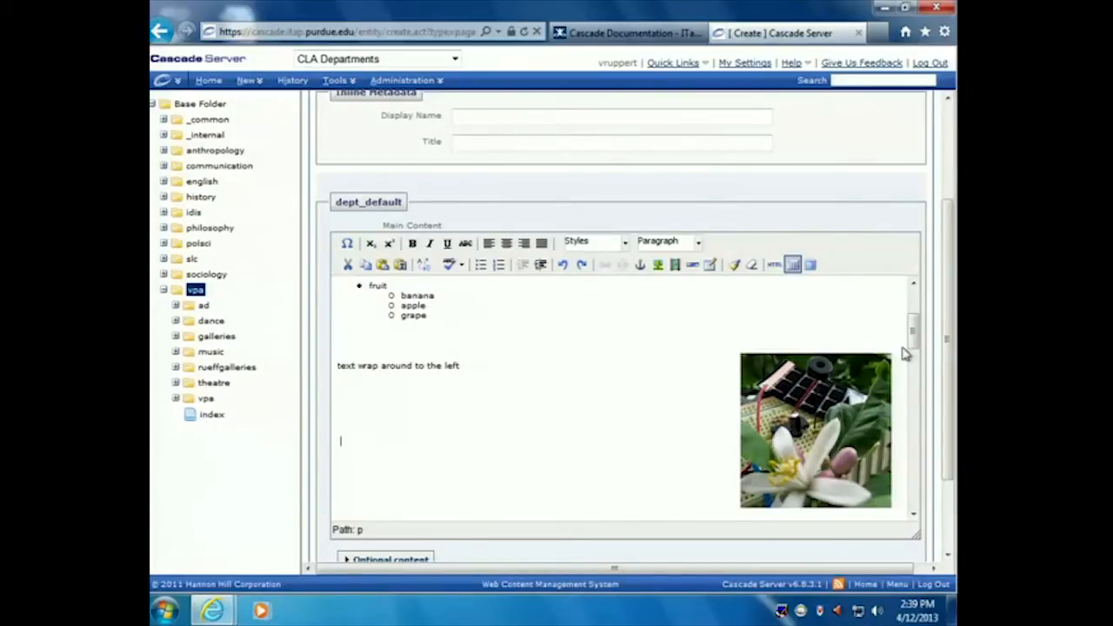
mouse_move(913, 330)
left_mouse_down()
mouse_move(913, 346)
mouse_move(913, 336)
left_mouse_up()
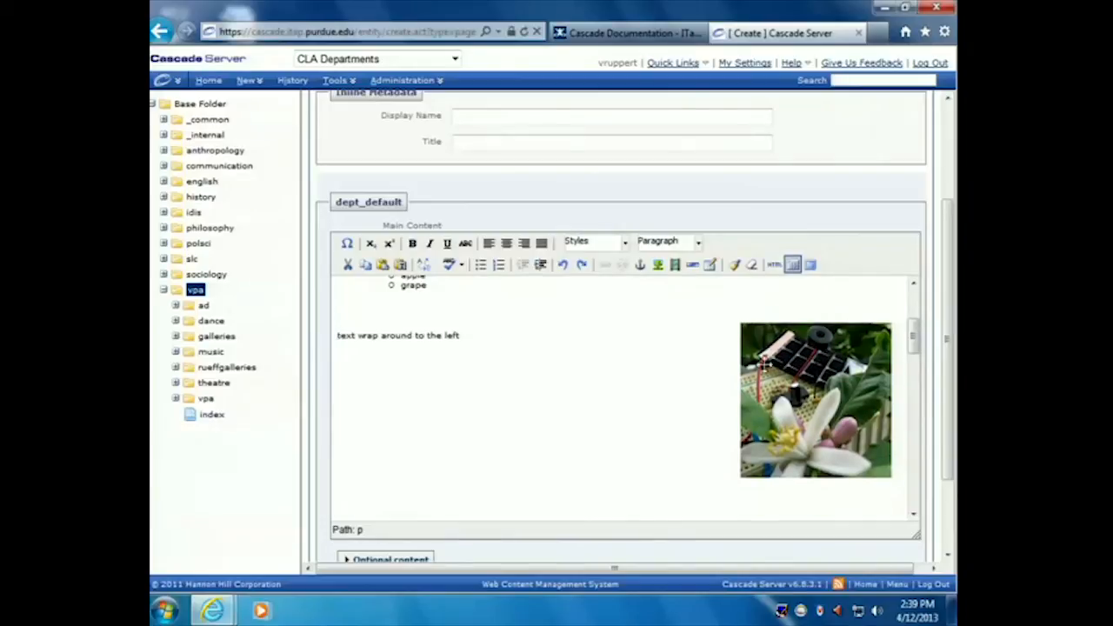
left_click(783, 380)
left_click(679, 383)
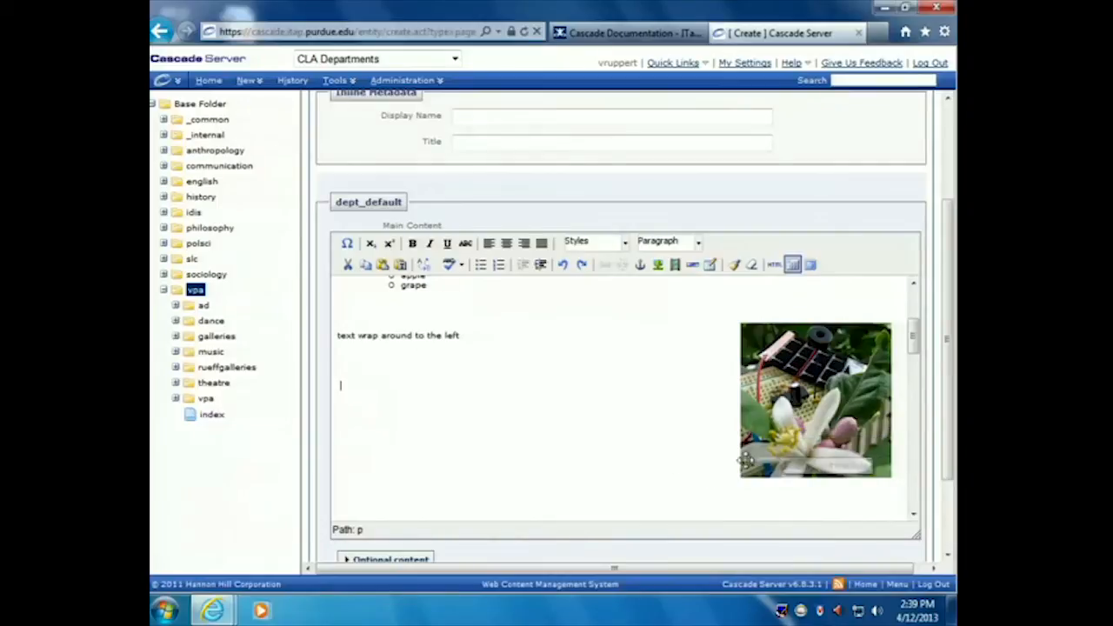
left_click(781, 426)
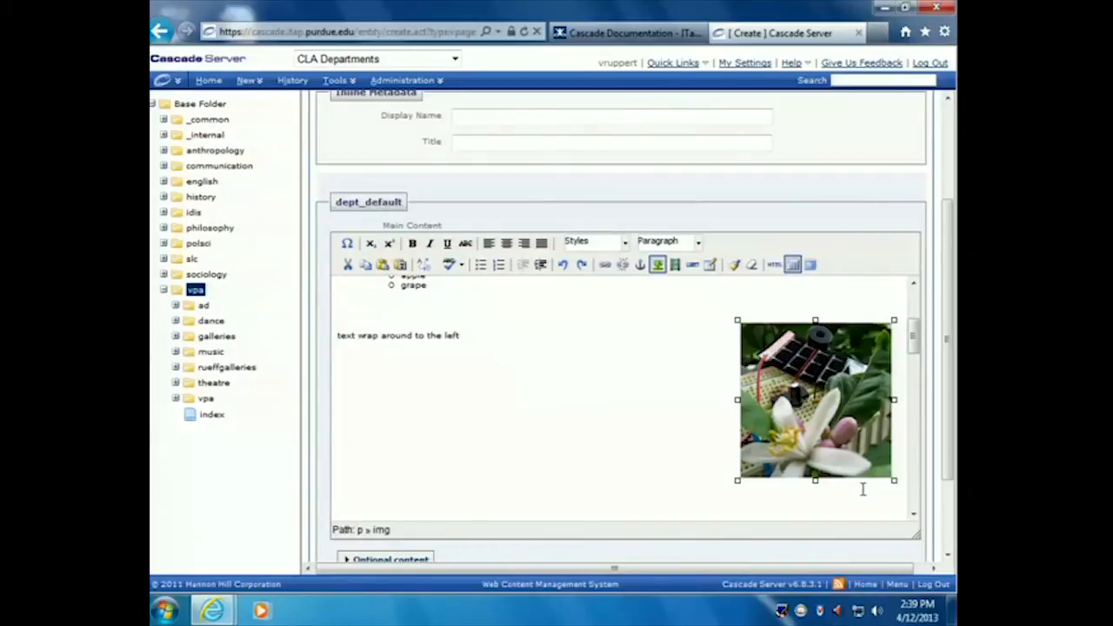
left_click(691, 440)
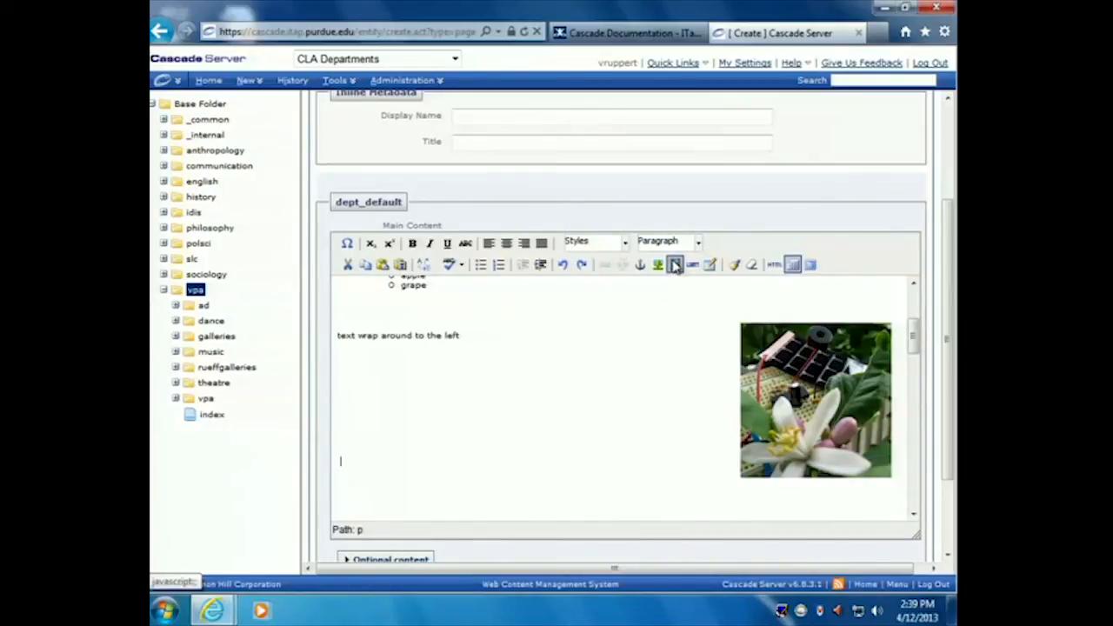
scroll(556, 322, "up", 4)
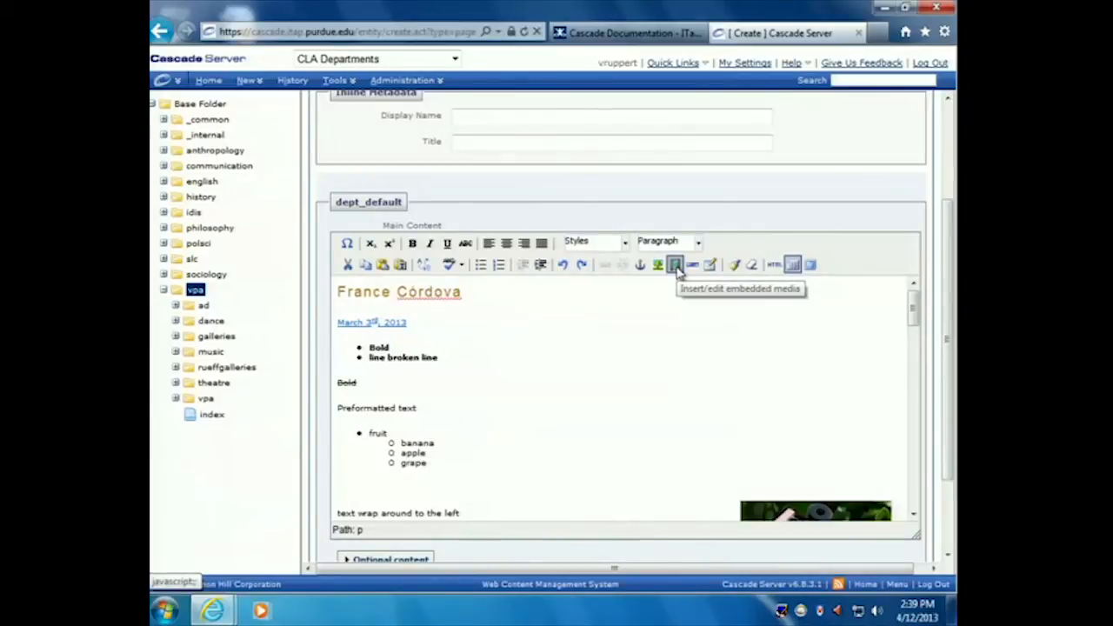
- Add a blank line below the struck-through "Bold" text and review the media types offered for embedded media, leaving Flash selected
left_click(464, 384)
key("Return")
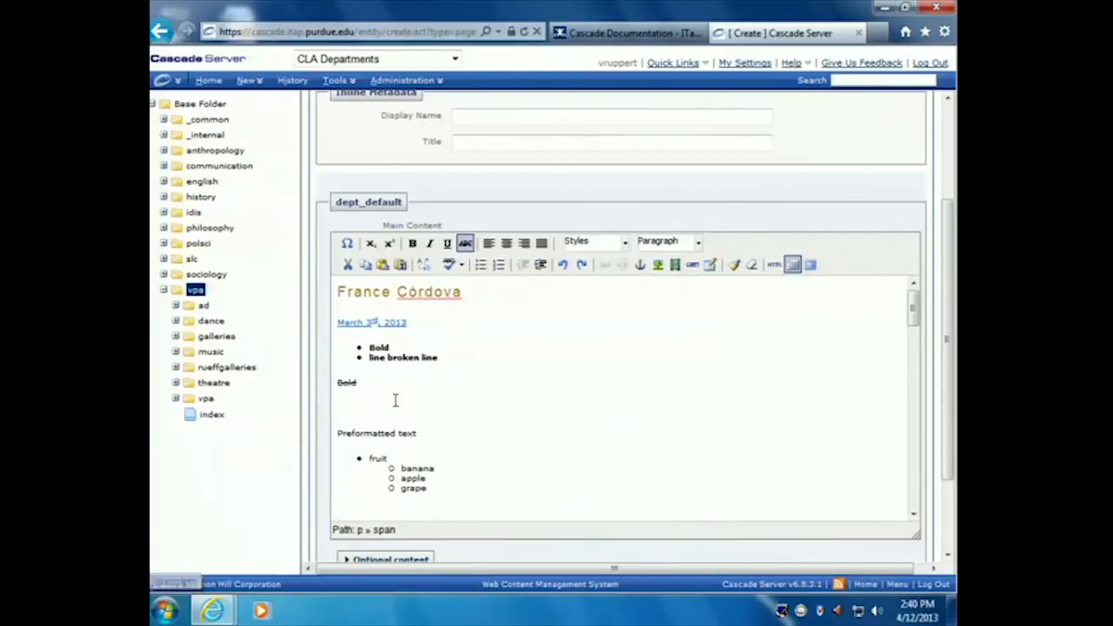
left_click(674, 265)
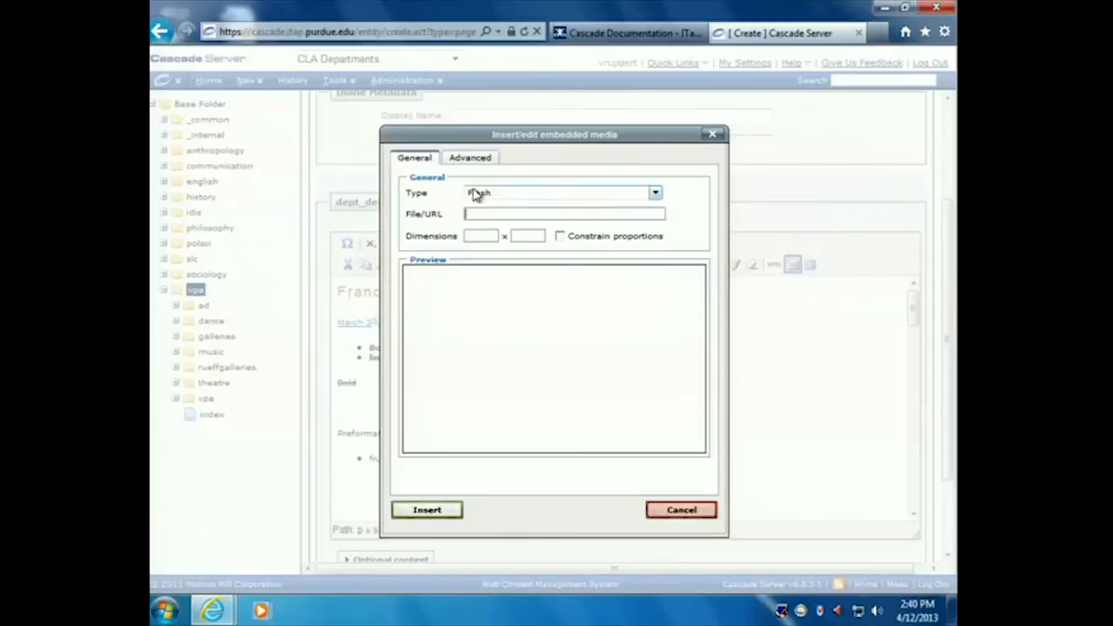
left_click(655, 193)
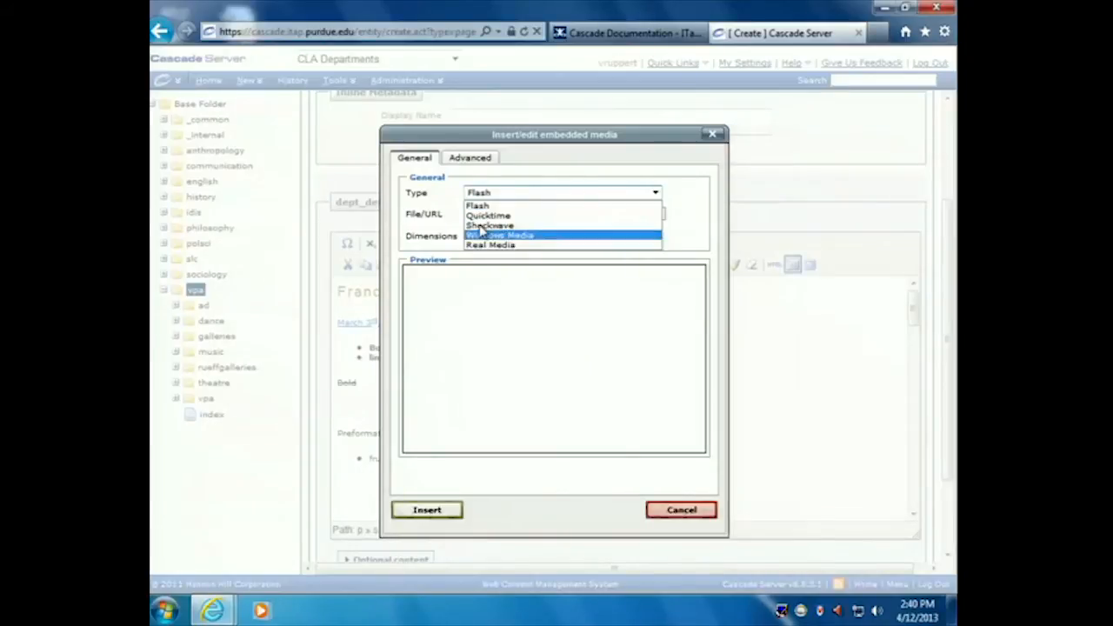
left_click(549, 193)
left_click(493, 213)
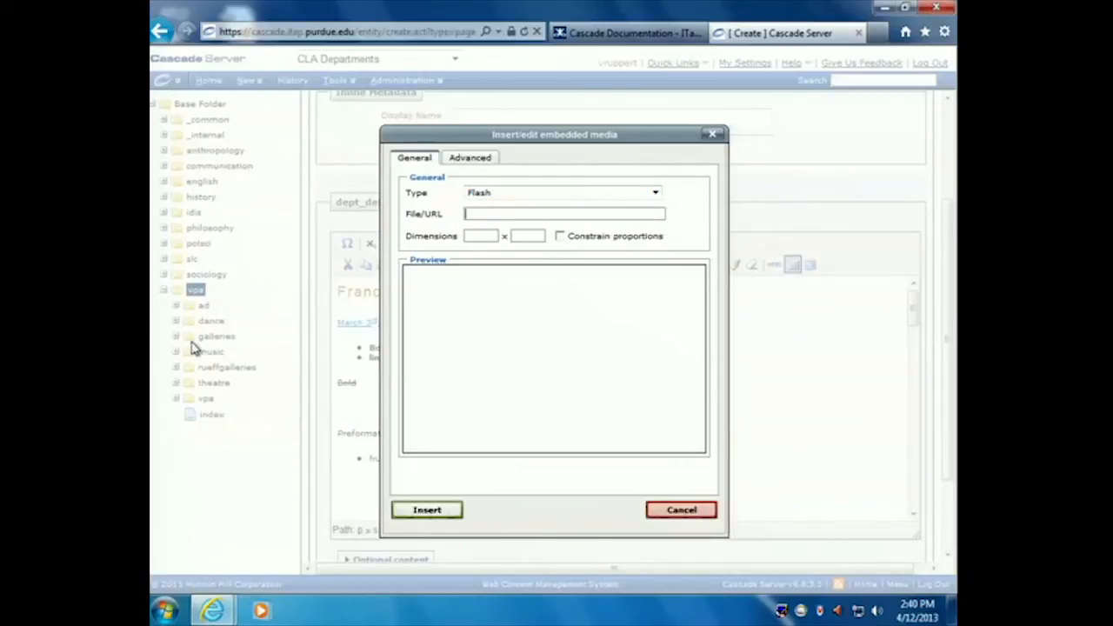
left_click(655, 194)
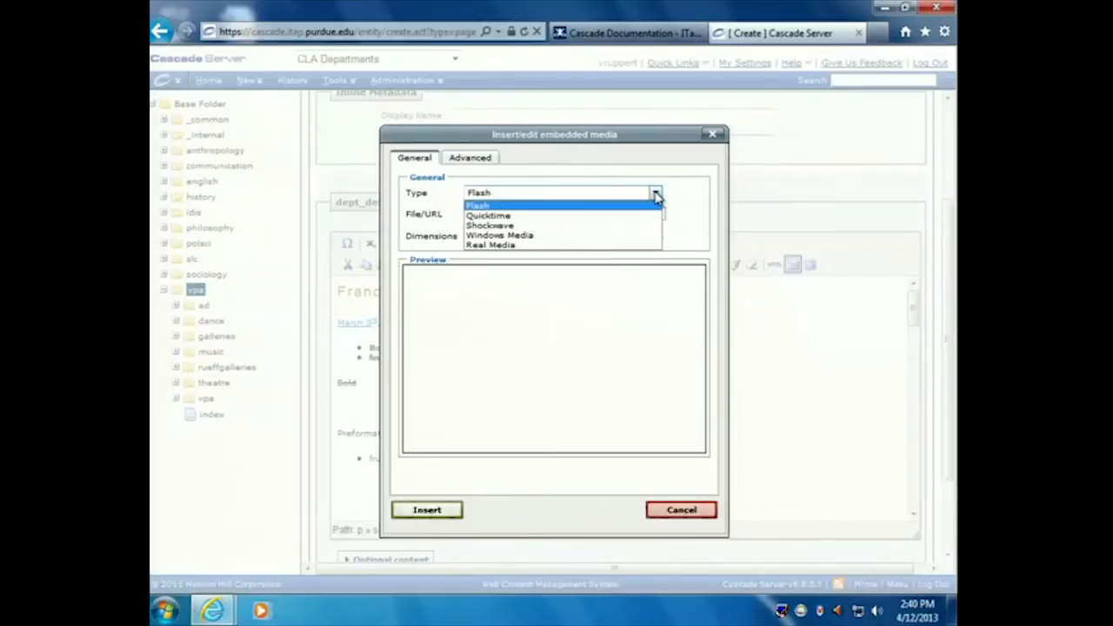
left_click(656, 194)
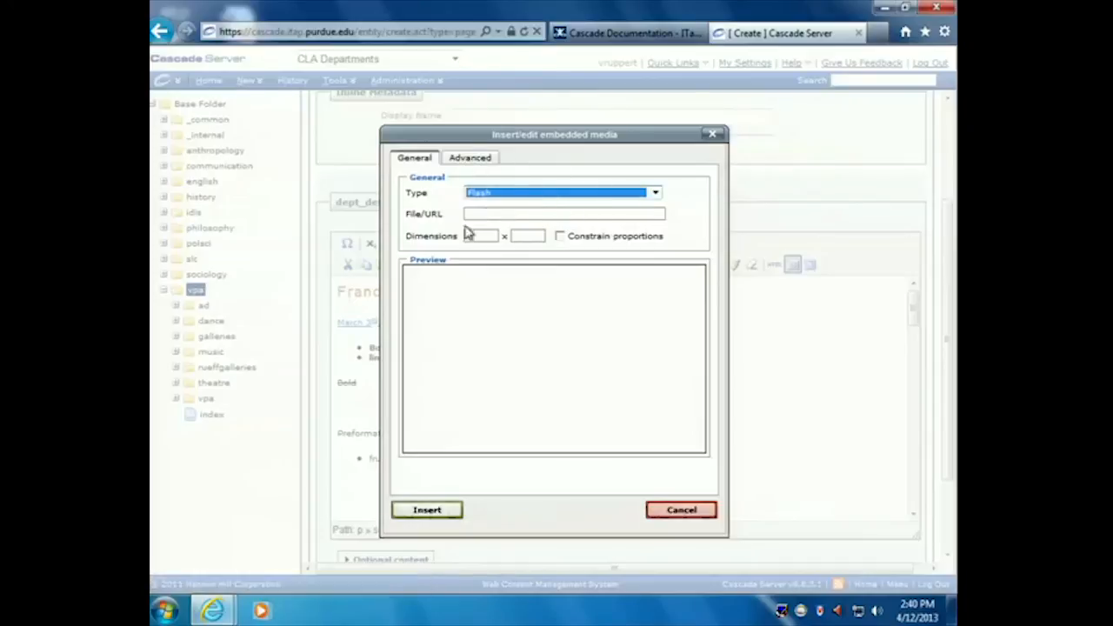
- Review the advanced embedded media settings for Flash and leave without inserting any media
left_click(471, 158)
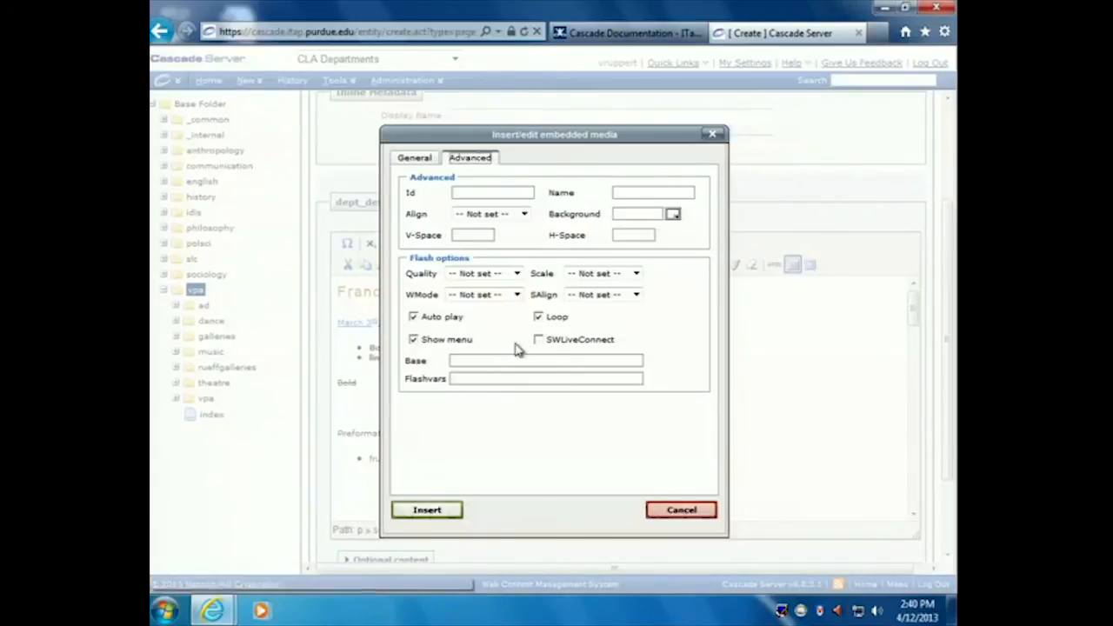
left_click(414, 158)
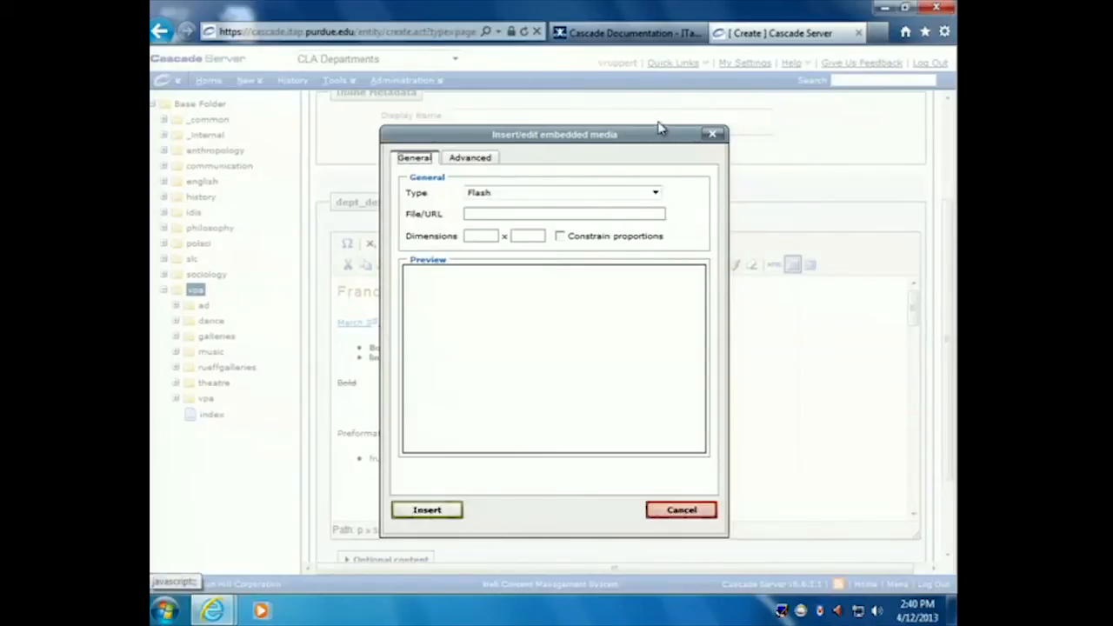
left_click(713, 135)
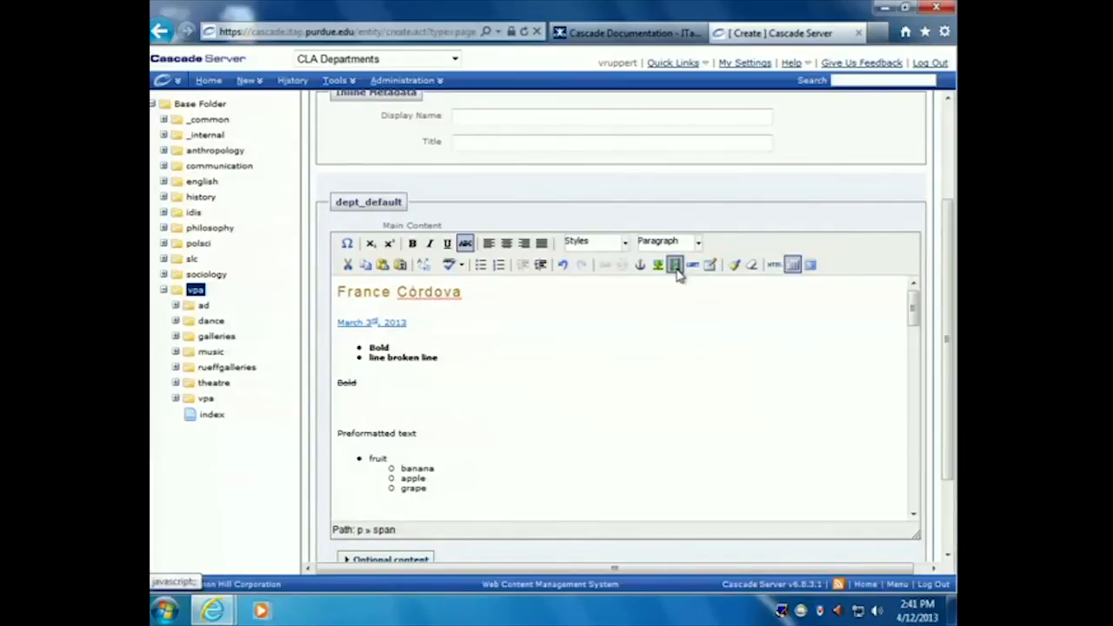
left_click(675, 265)
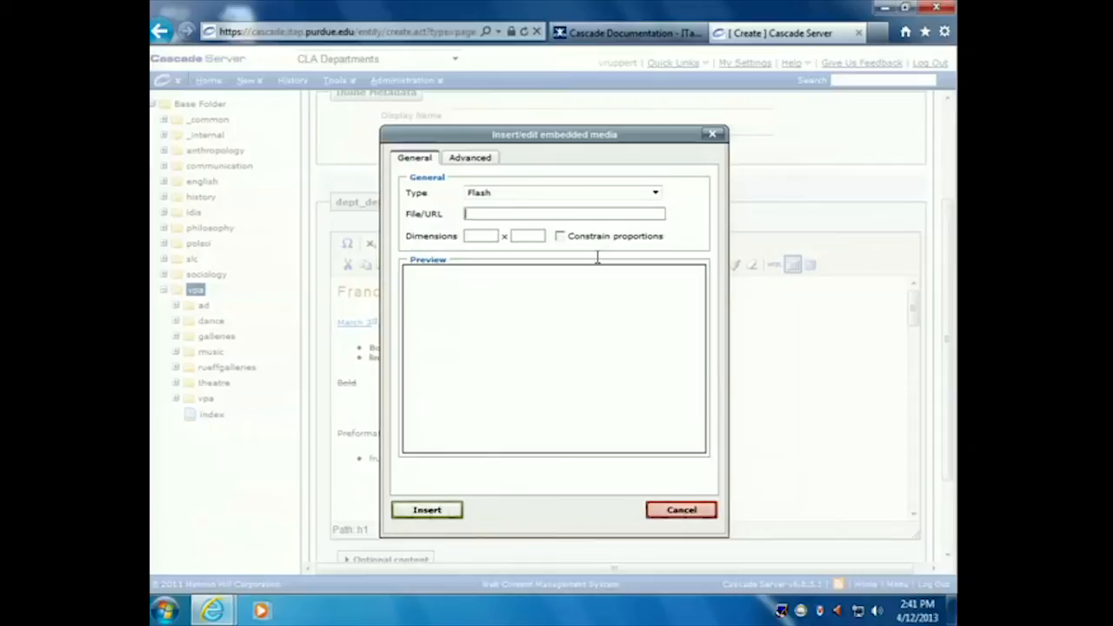
left_click(463, 161)
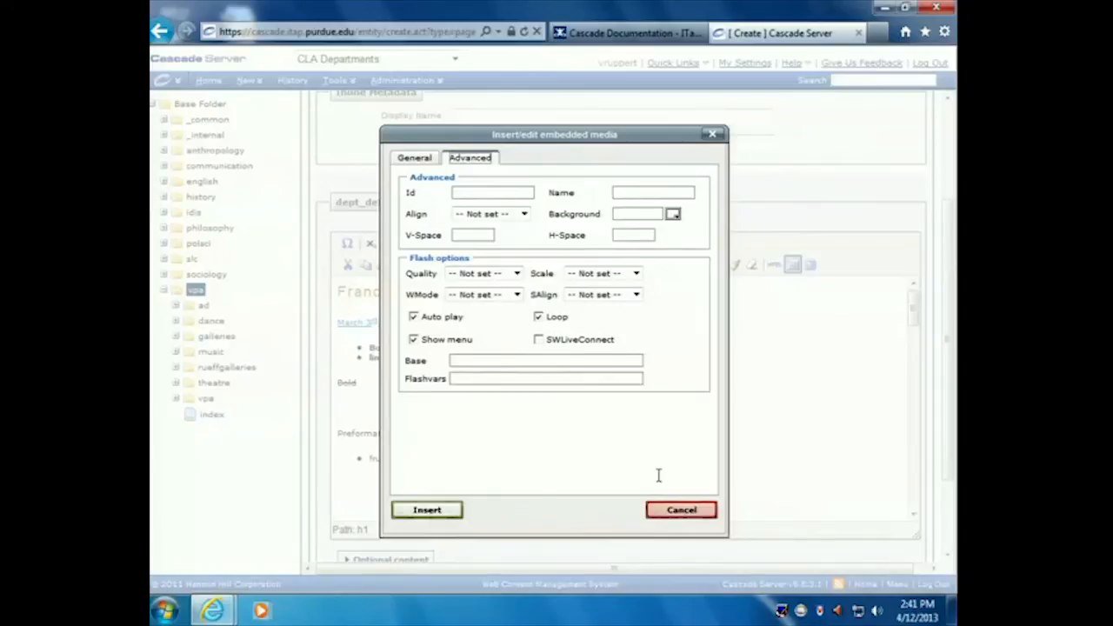
left_click(677, 515)
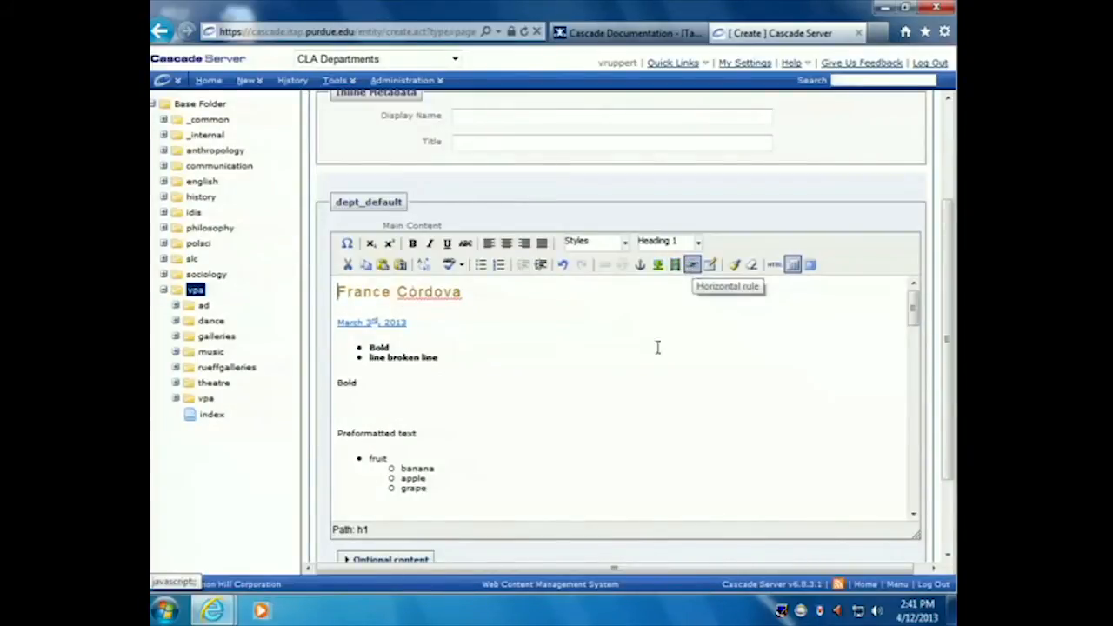
- Insert a horizontal rule below the struck-through "Bold" text, and delete it together with the blank line
left_click(417, 382)
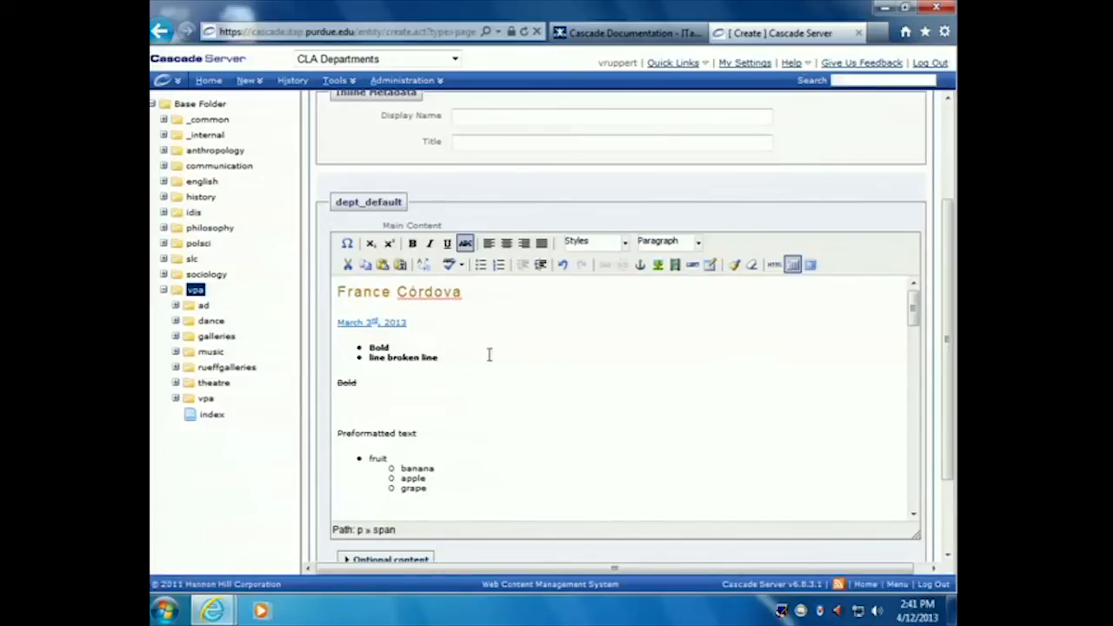
left_click(692, 265)
left_click(609, 384)
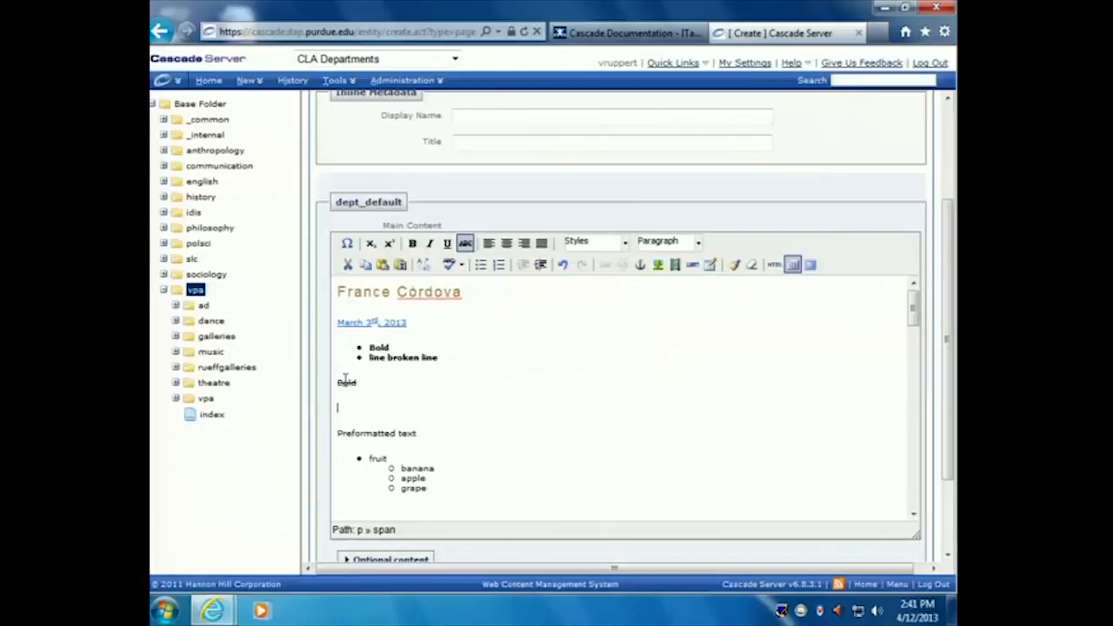
left_click(692, 266)
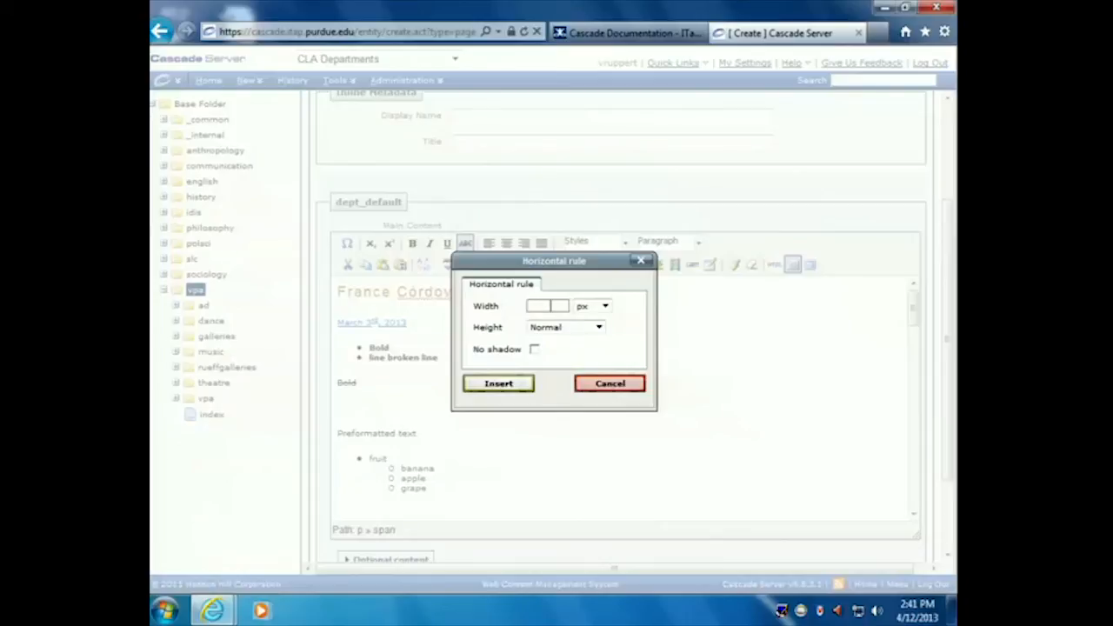
left_click(604, 307)
left_click(584, 328)
left_click(554, 306)
left_click(516, 382)
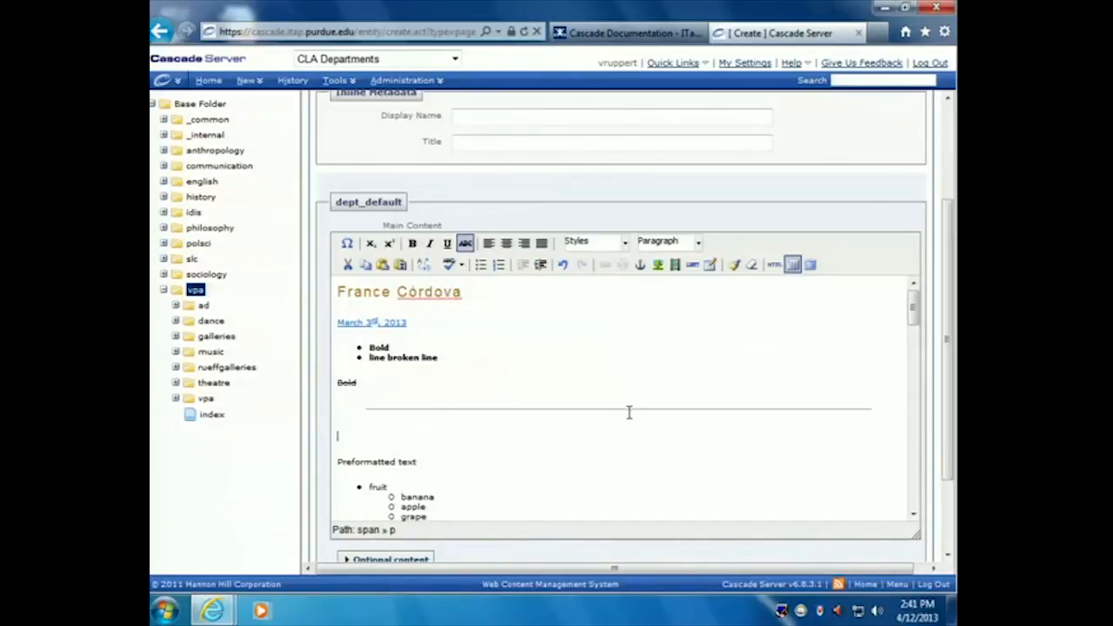
key("BackSpace")
key("BackSpace")
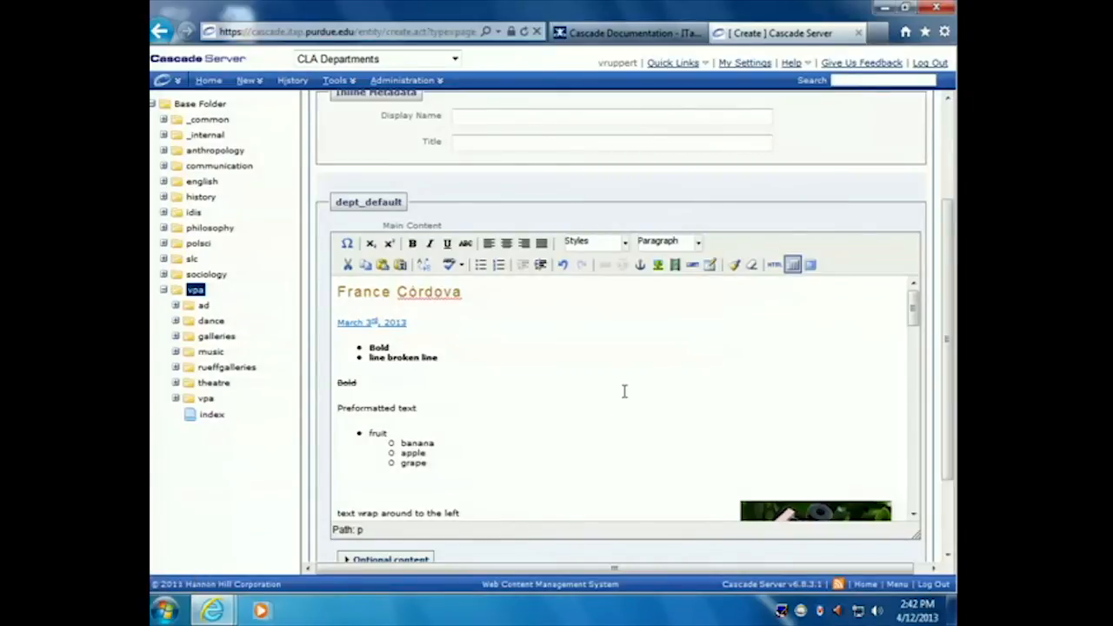
- Insert a table with 1 column and 2 rows below the solar sound module image, with Right alignment and a width of 300
scroll(624, 392, "down", 3)
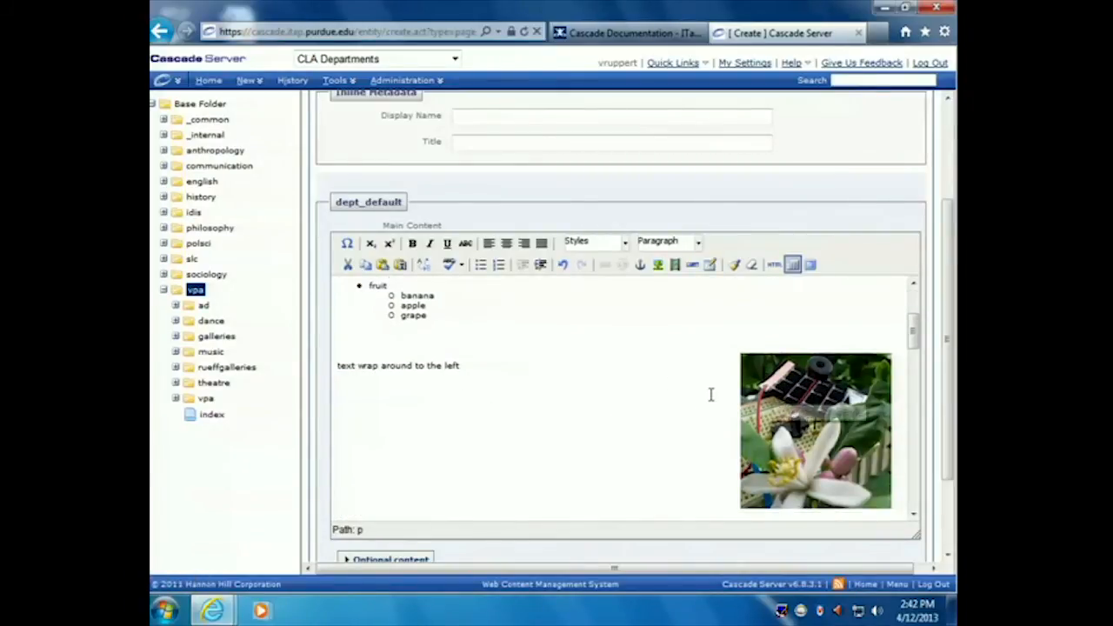
scroll(711, 395, "down", 1)
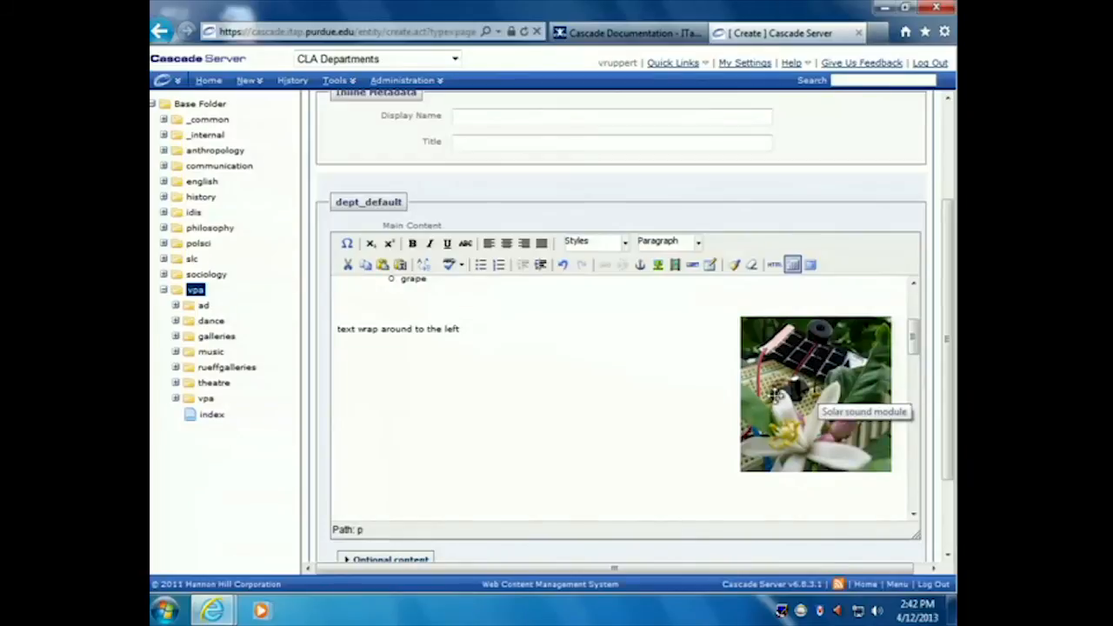
left_click(809, 380)
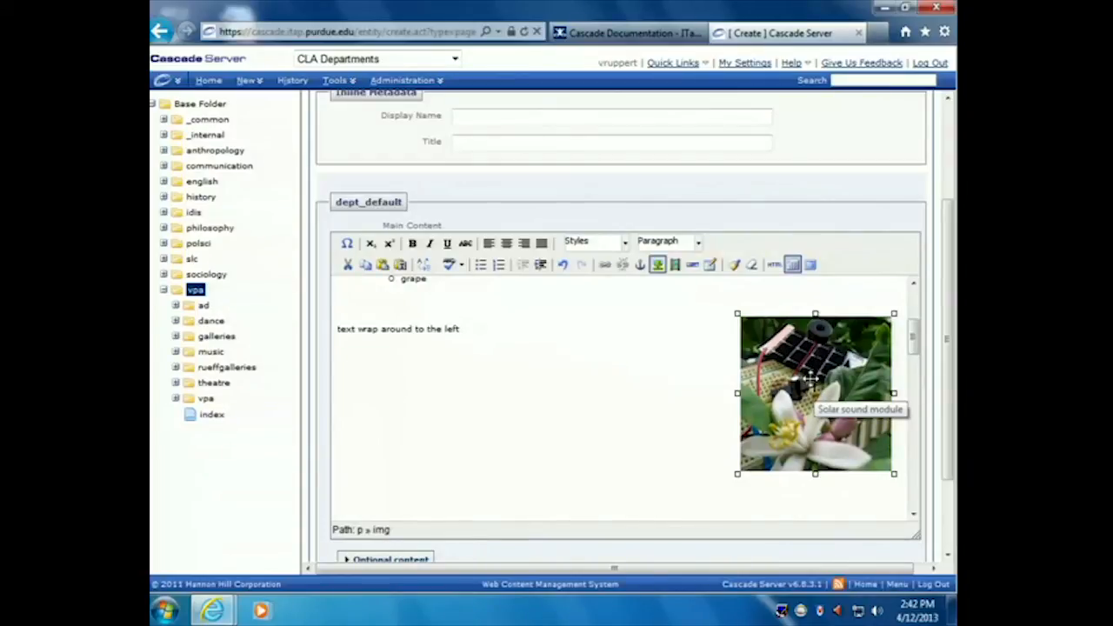
left_click(693, 496)
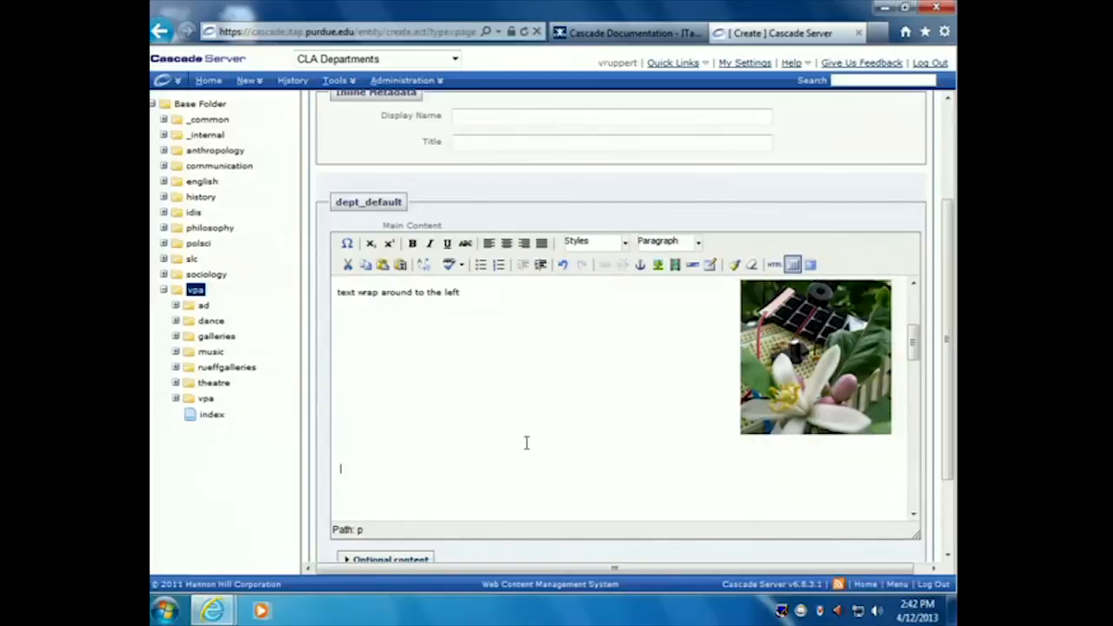
scroll(526, 443, "down", 1)
left_click(492, 460)
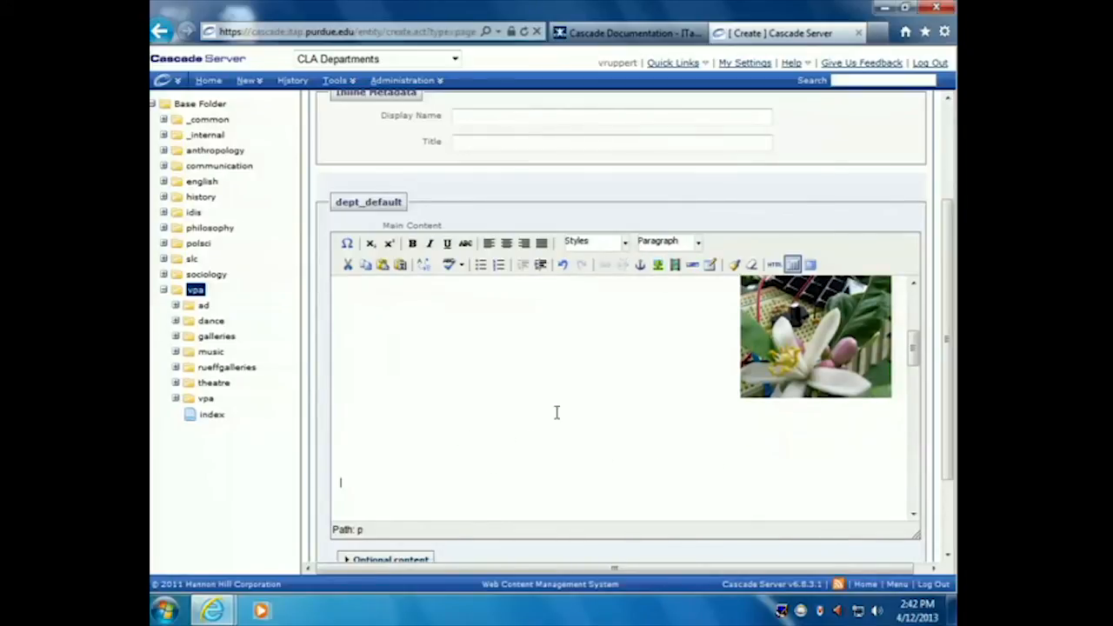
left_click(710, 265)
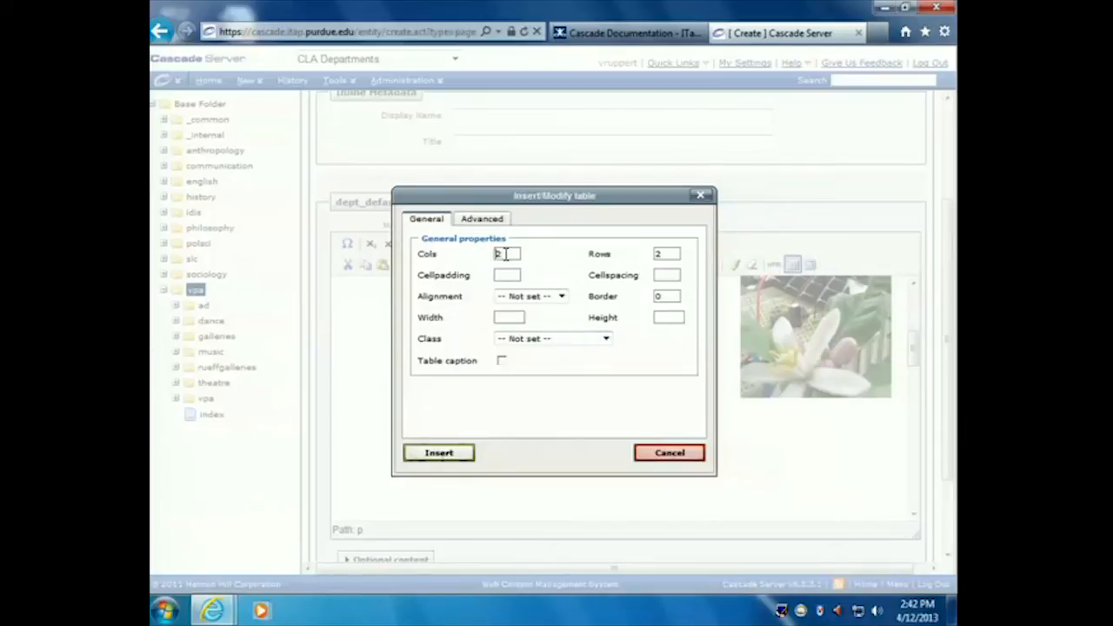
left_click_drag(506, 254, 475, 255)
type("1")
left_click(563, 299)
left_click(529, 339)
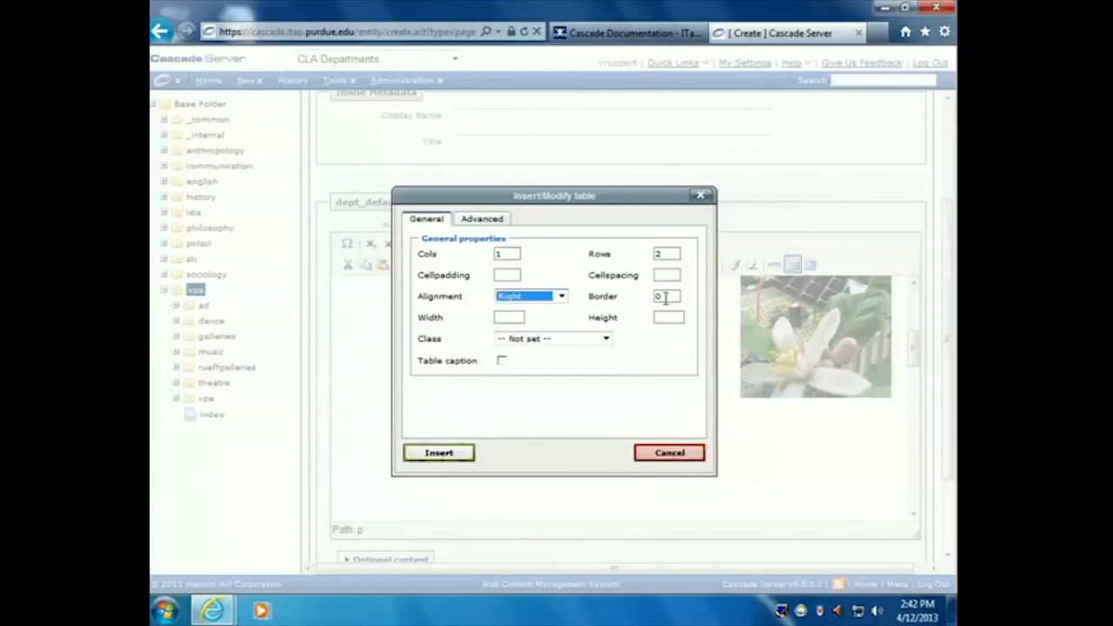
left_click(518, 318)
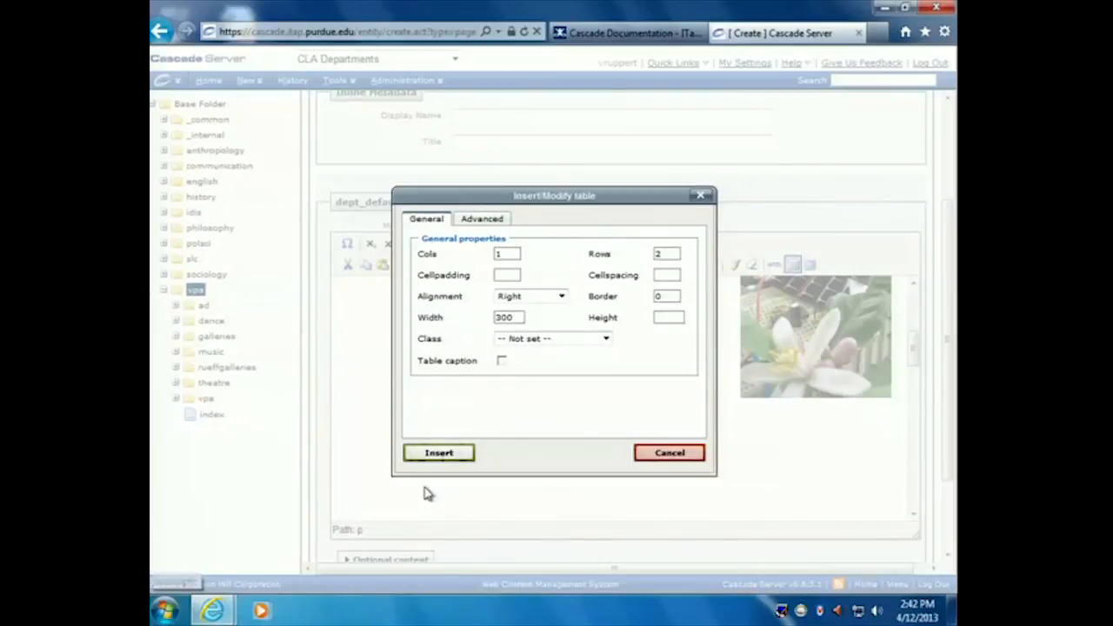
left_click(449, 452)
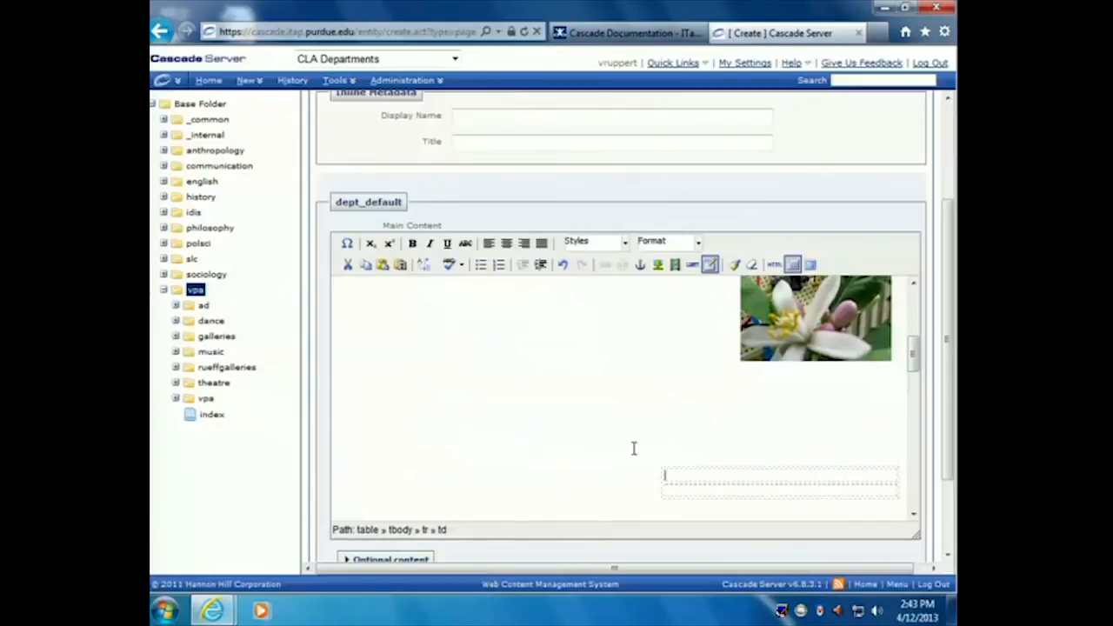
- Move the solar sound module image from above the table into the table's upper cell
scroll(633, 449, "down", 1)
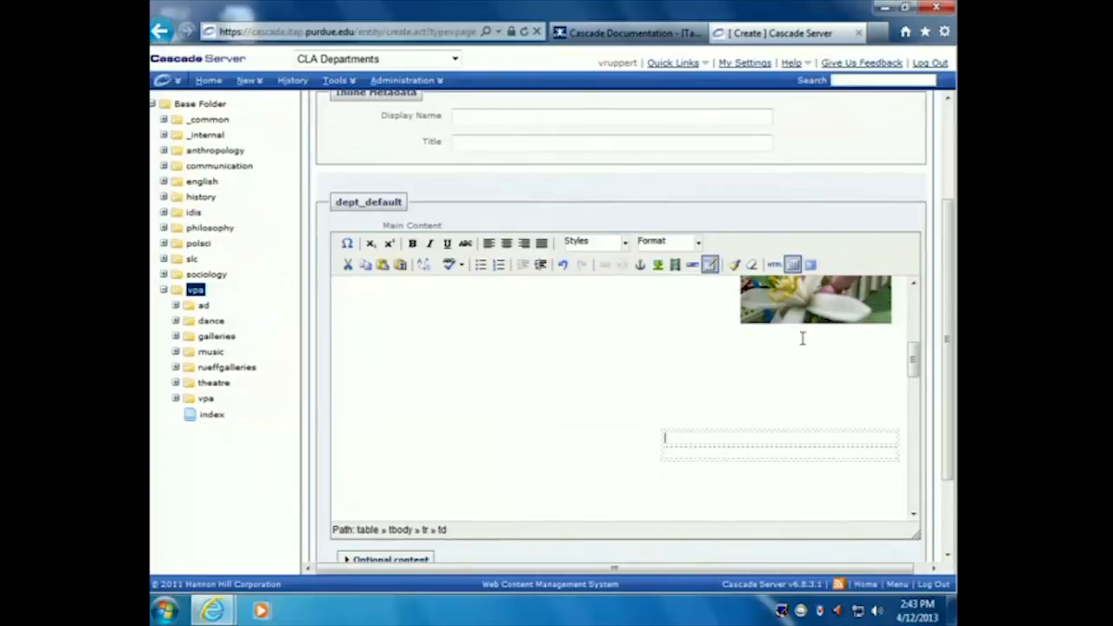
left_click(804, 303)
key("Delete")
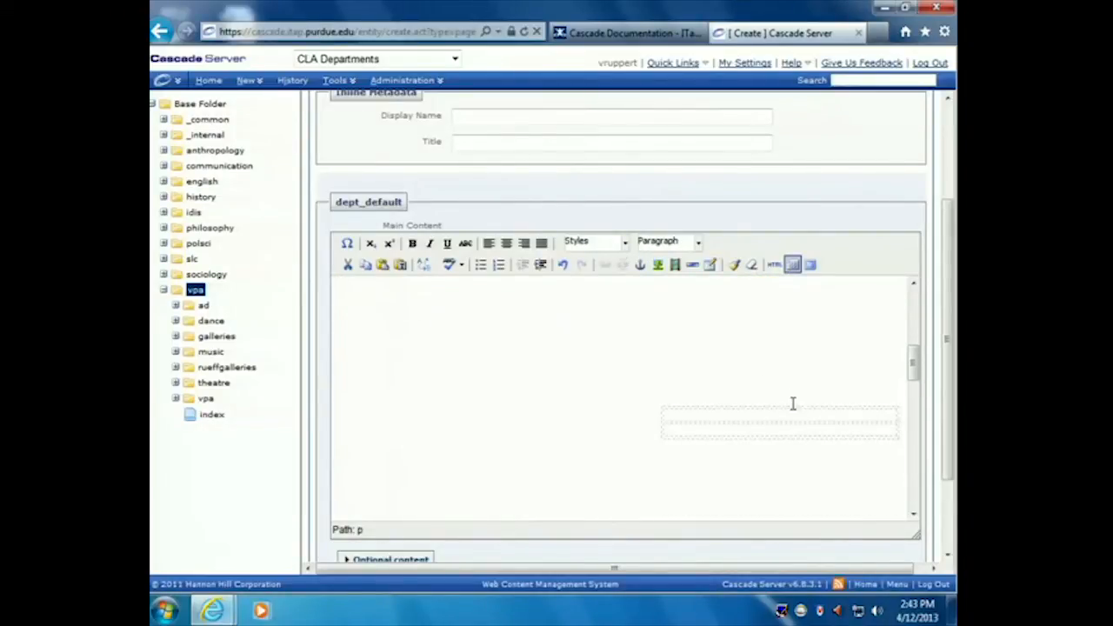
left_click(790, 415)
key("ctrl+v")
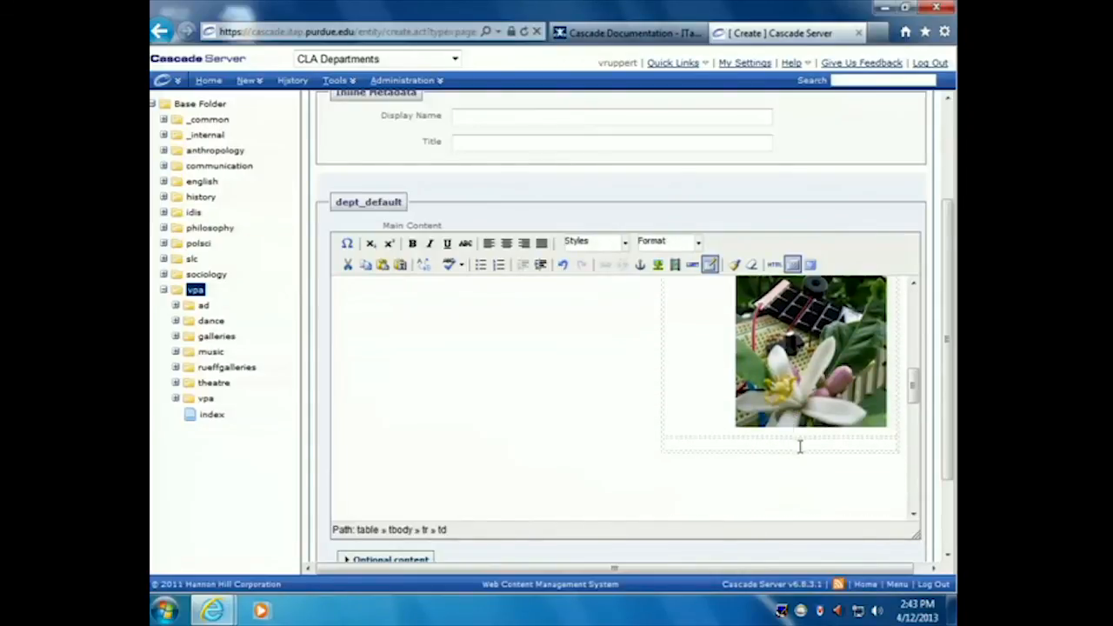
- Enter "Type an image caption" in the table cell below the image
left_click(749, 442)
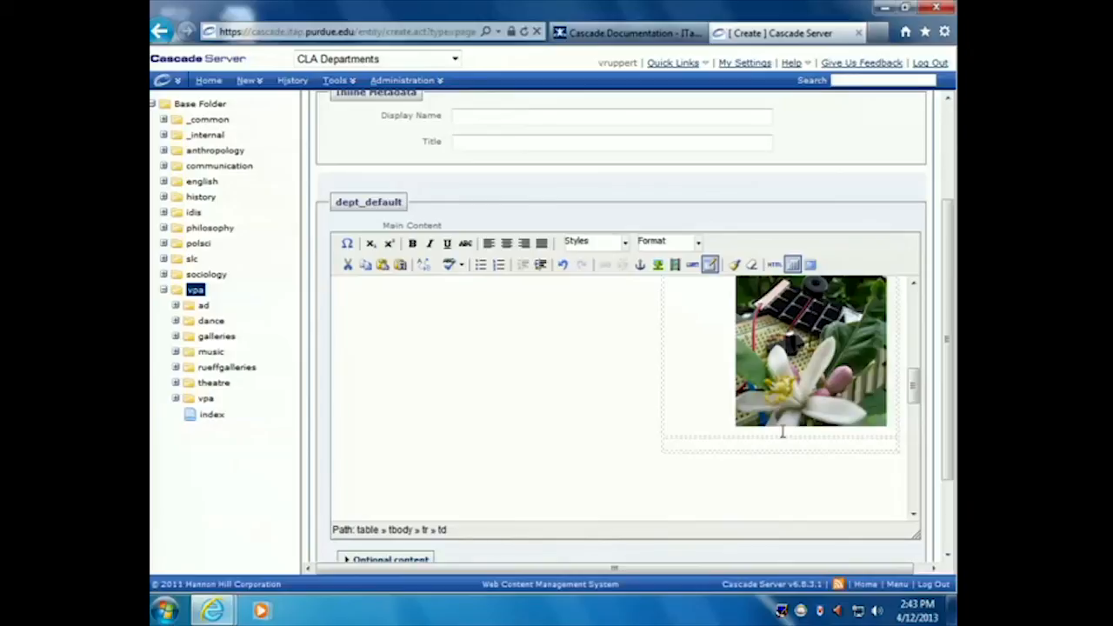
type("Type an image d")
scroll(787, 422, "up", 1)
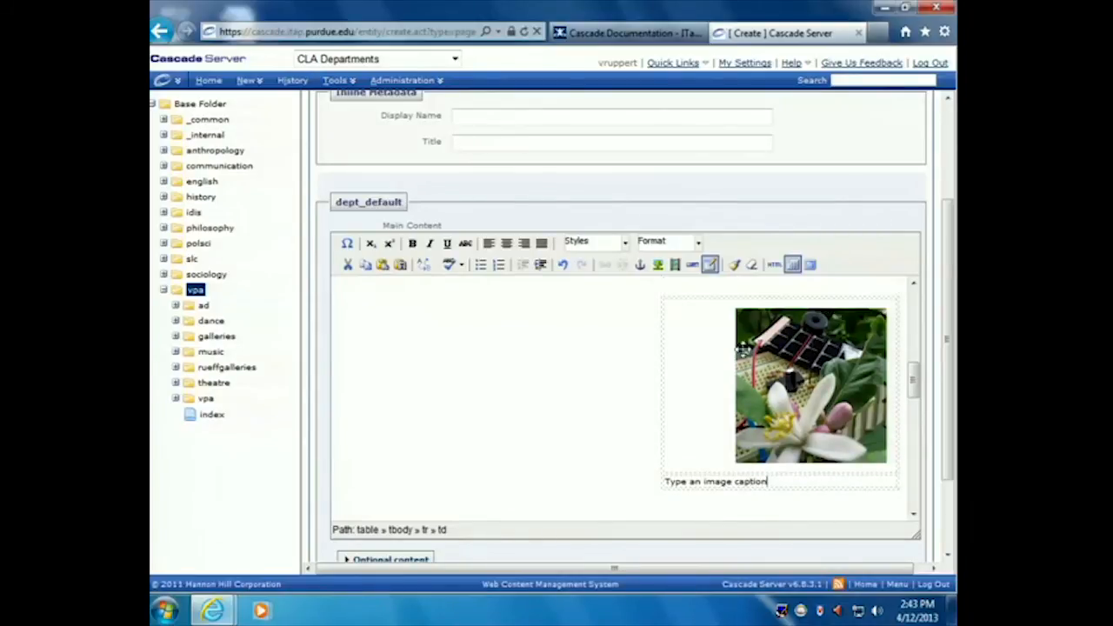
- Review the properties of the image inside the table and those of the table itself, leaving both without changes
left_click(791, 382)
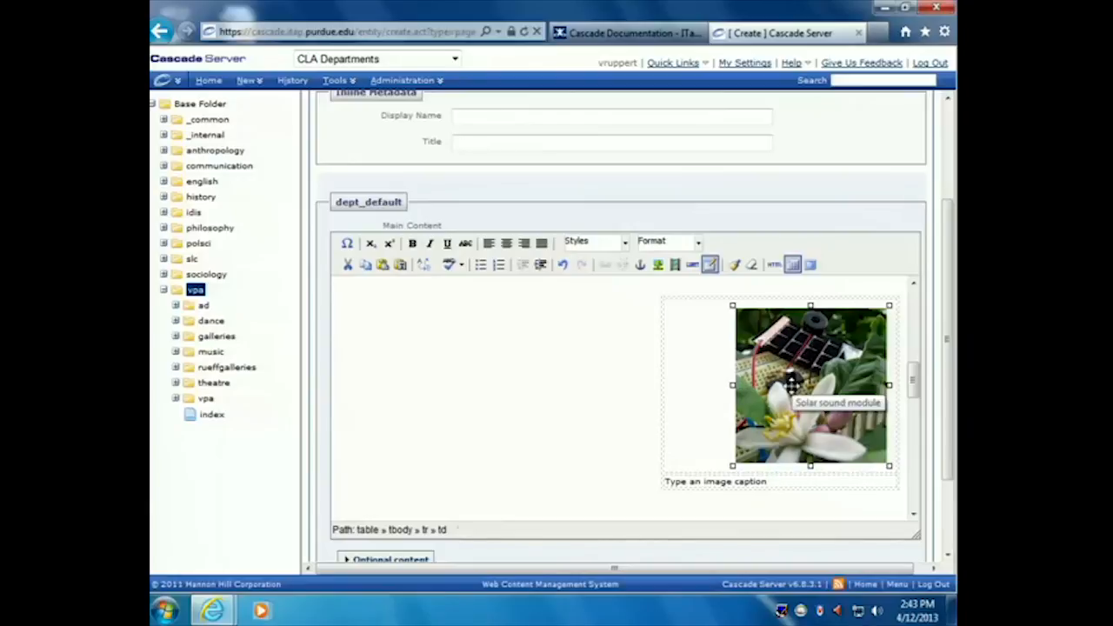
left_click(658, 266)
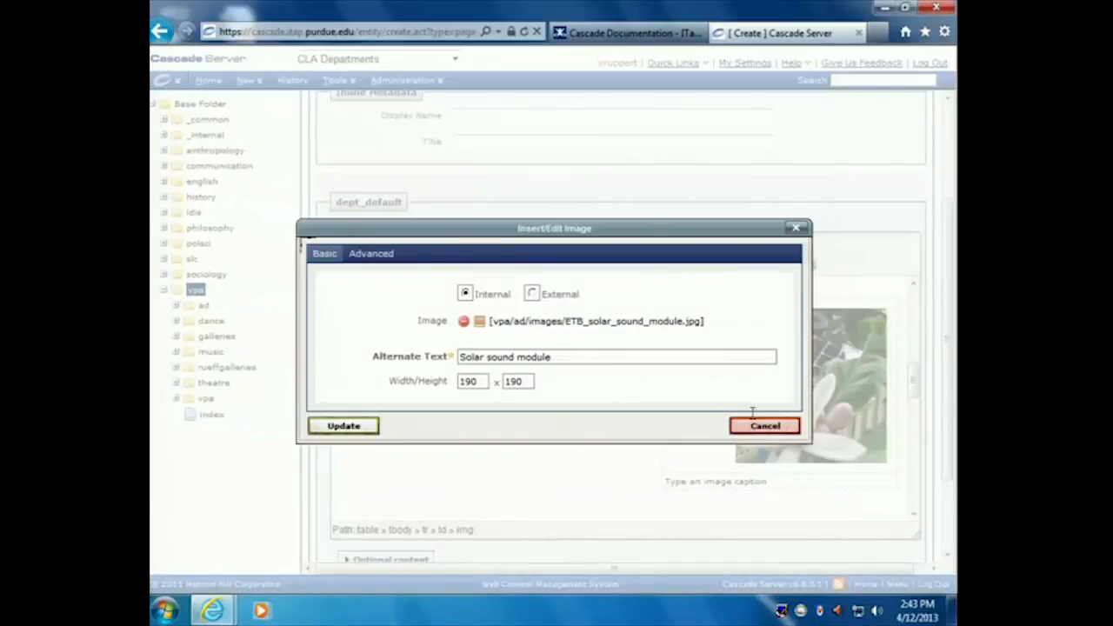
left_click(763, 427)
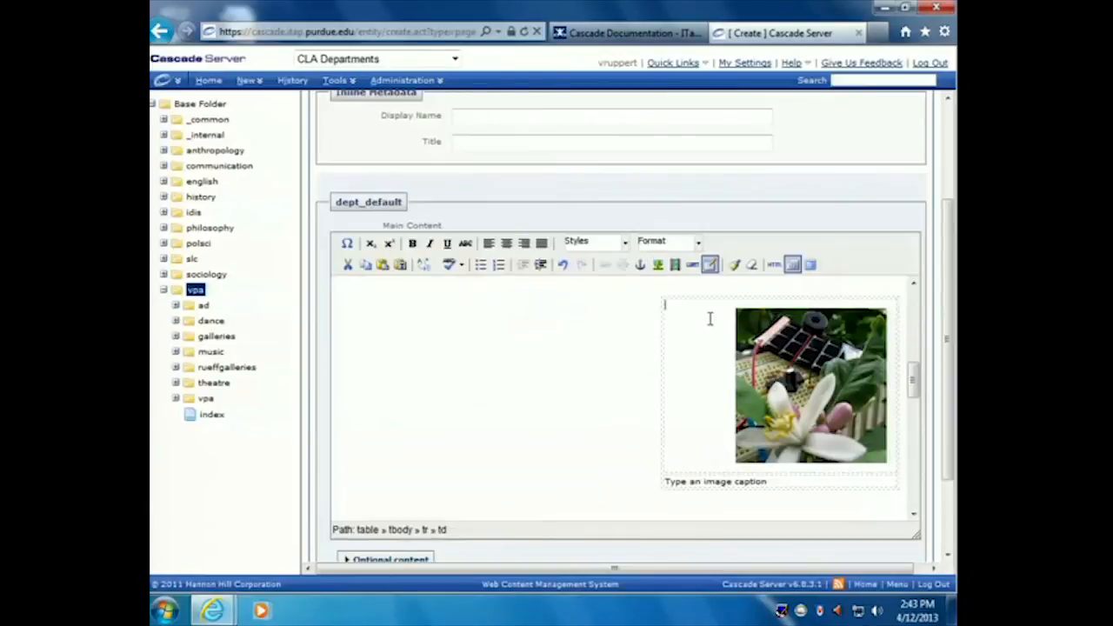
left_click(710, 264)
left_click(687, 448)
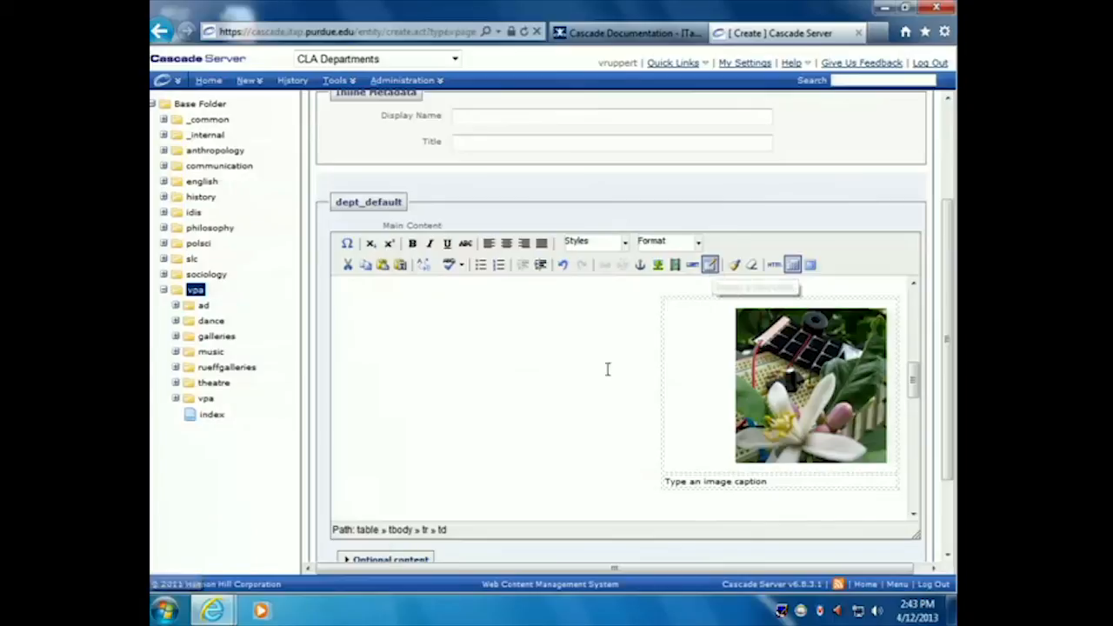
left_click(549, 368)
left_click(709, 265)
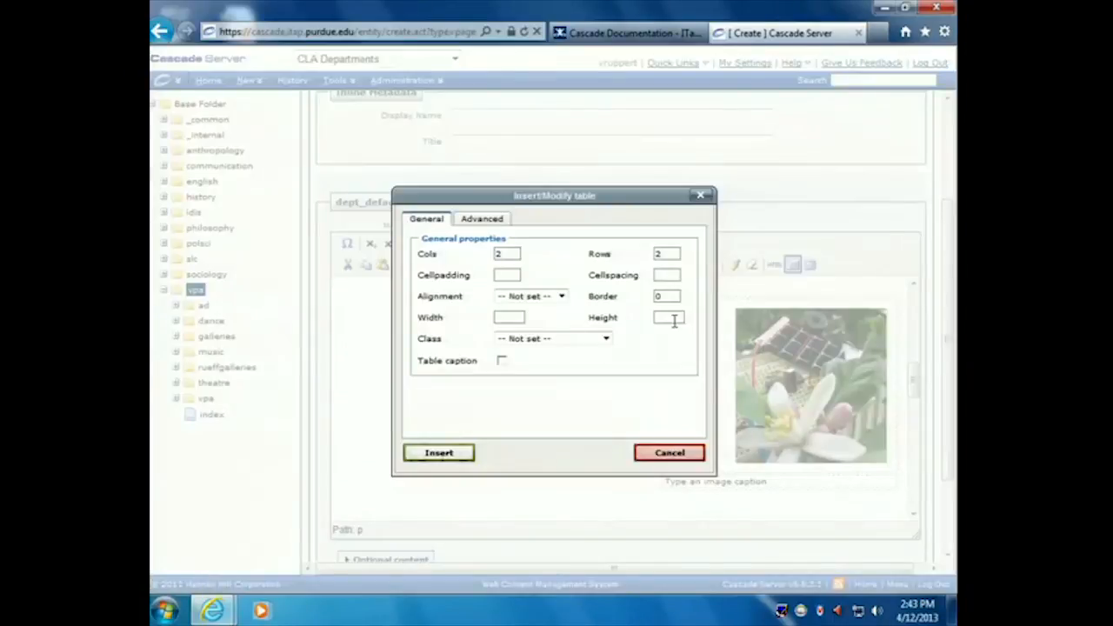
left_click(670, 453)
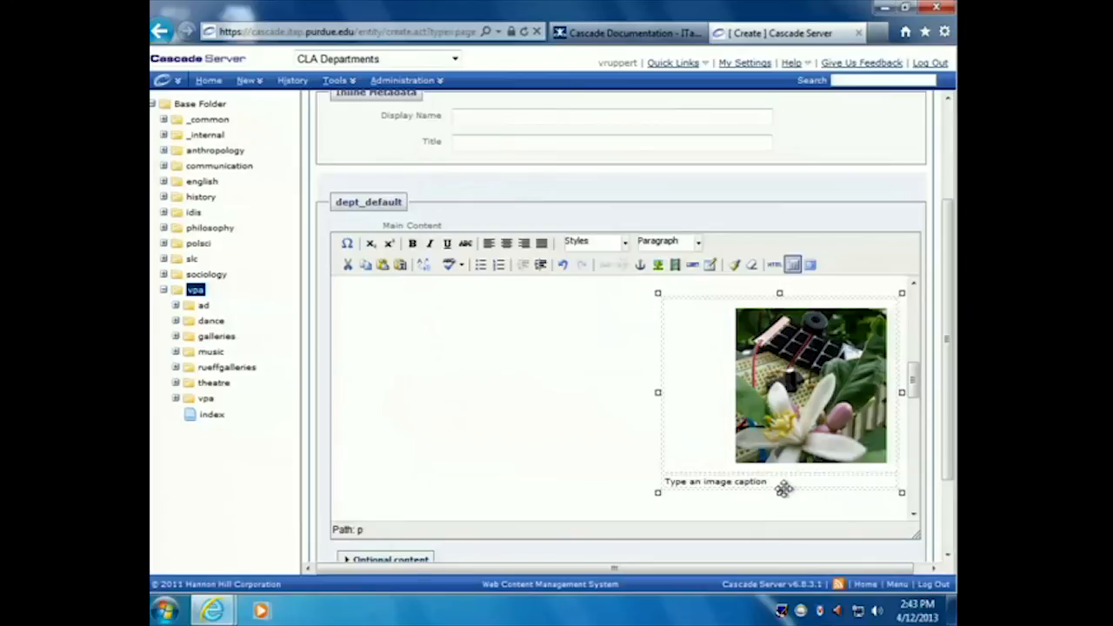
- Reduce the width of the table holding the captioned image so that it fits closely around the image
left_click(784, 481)
left_click(707, 434)
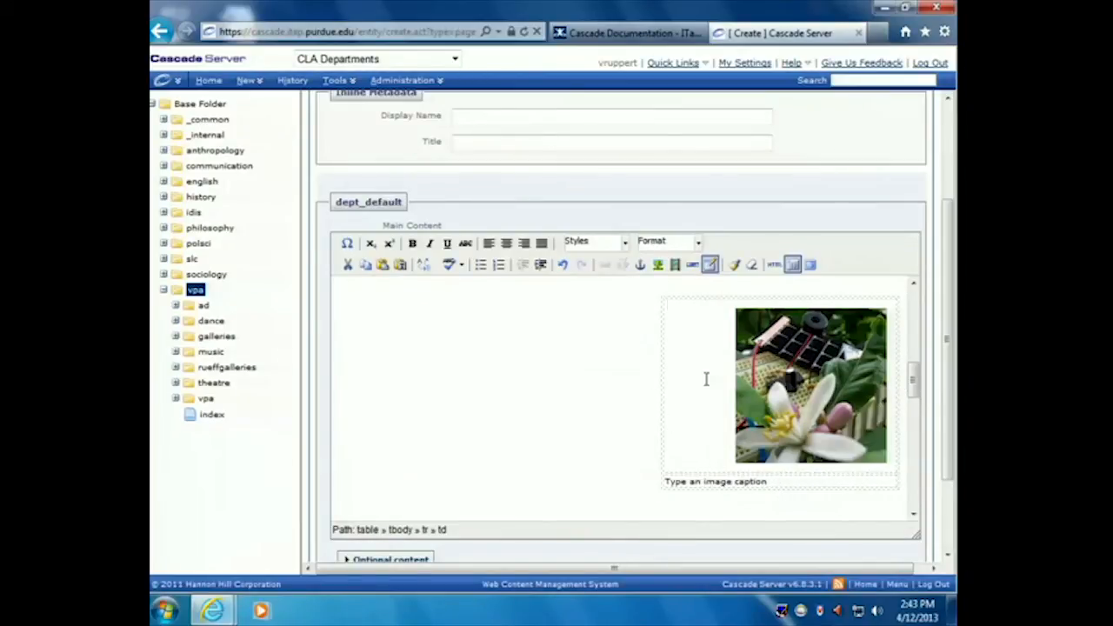
left_click(709, 265)
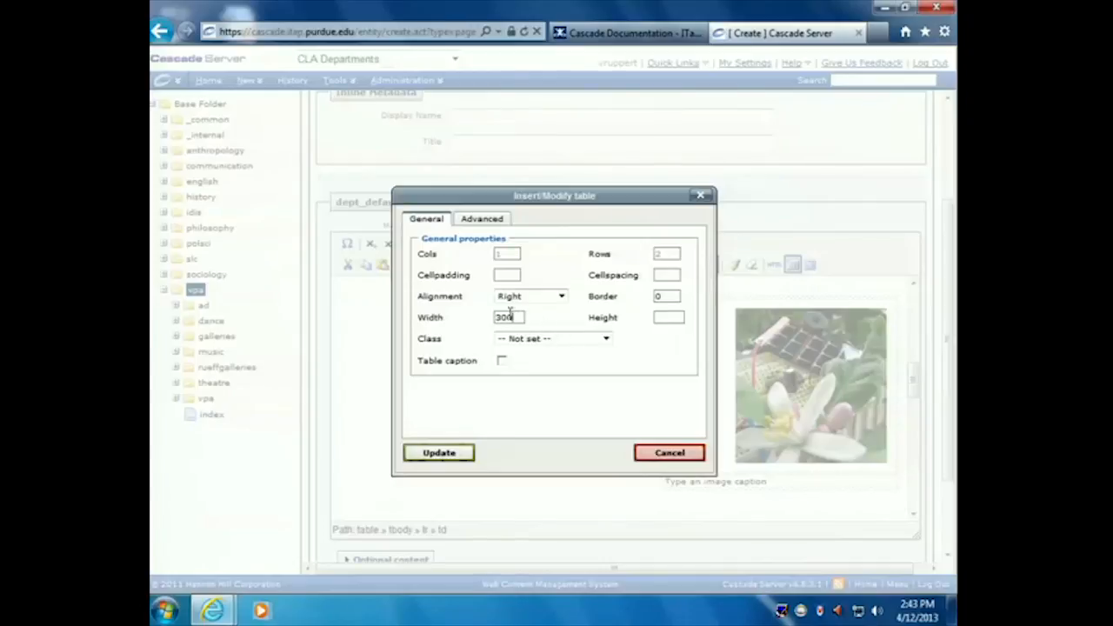
left_click_drag(514, 317, 439, 320)
type("190")
left_click_drag(523, 317, 455, 322)
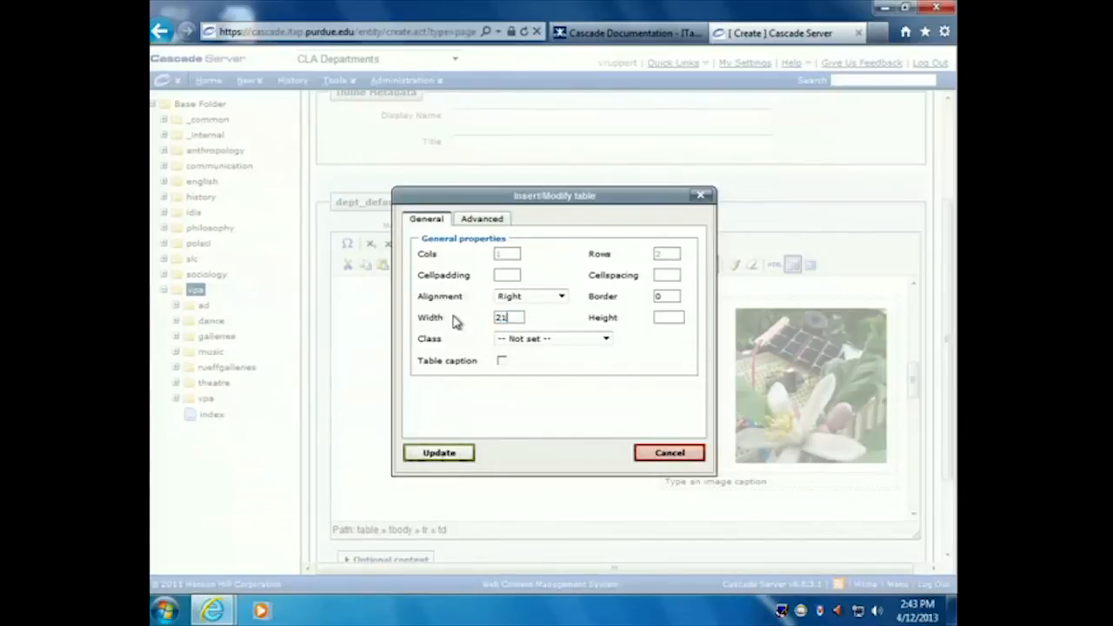
left_click(439, 450)
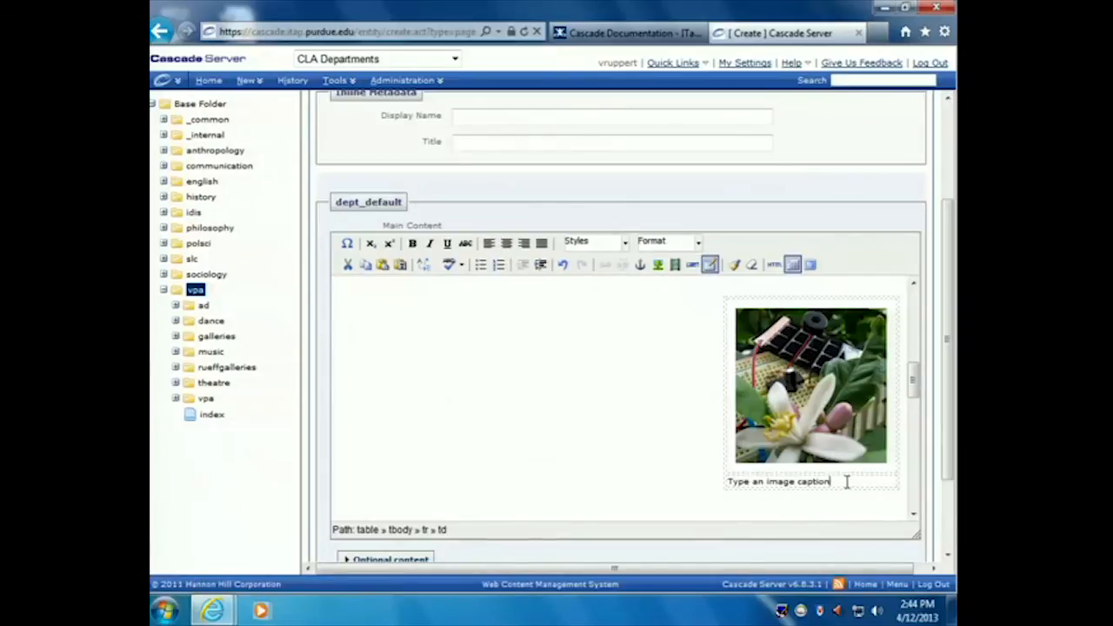
- Examine the table, cell, row and column commands available for the captioned image's table
key("Return")
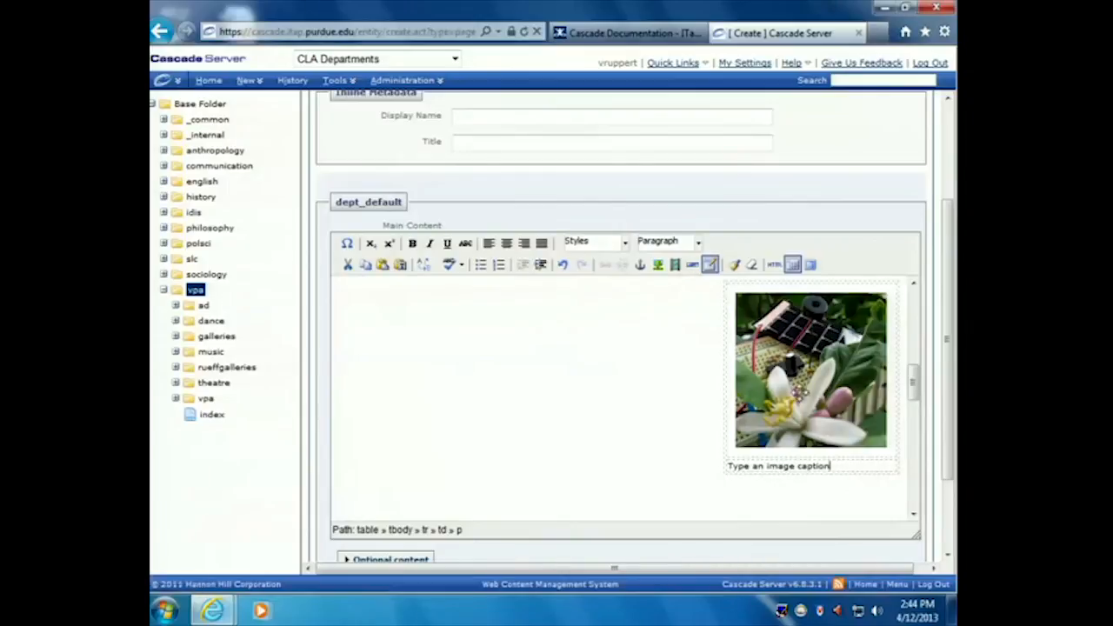
left_click(808, 383)
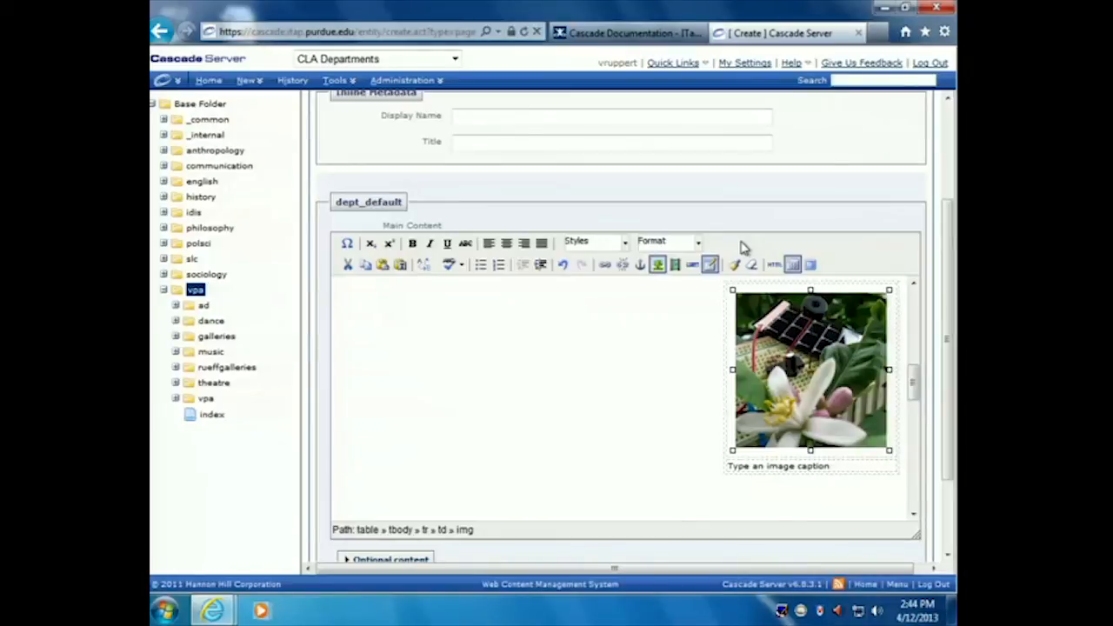
left_click(661, 338)
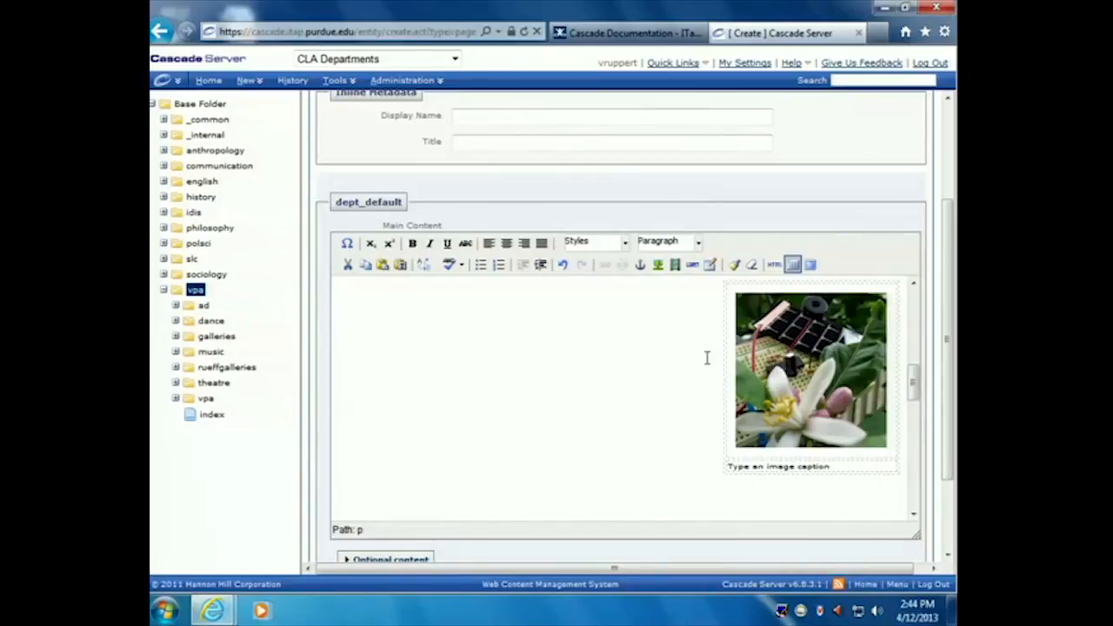
left_click(771, 442)
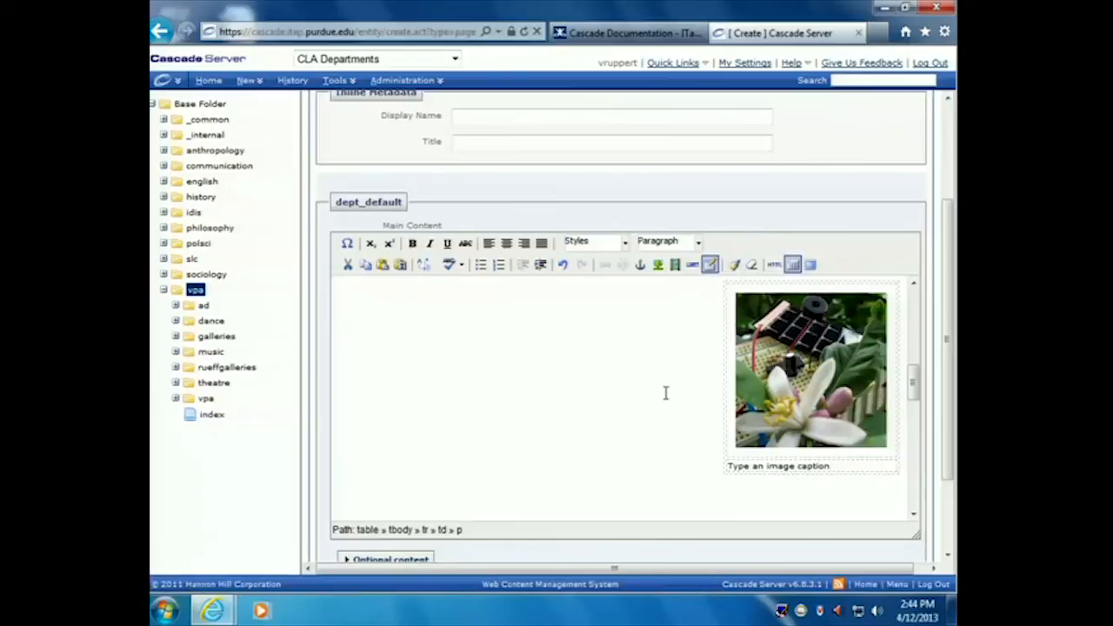
right_click(835, 462)
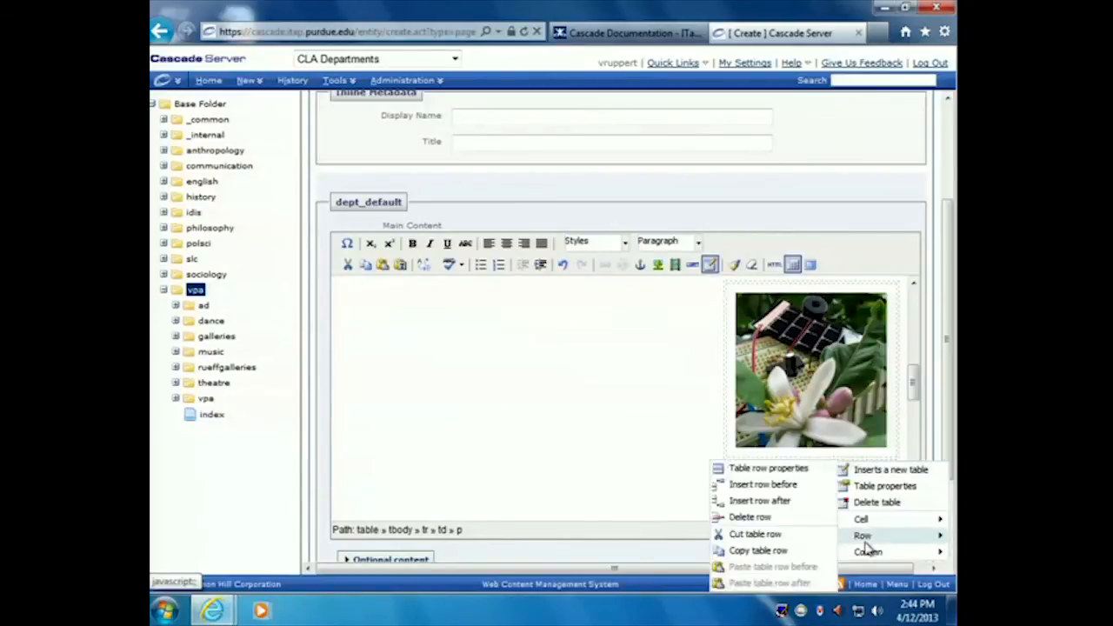
mouse_move(877, 523)
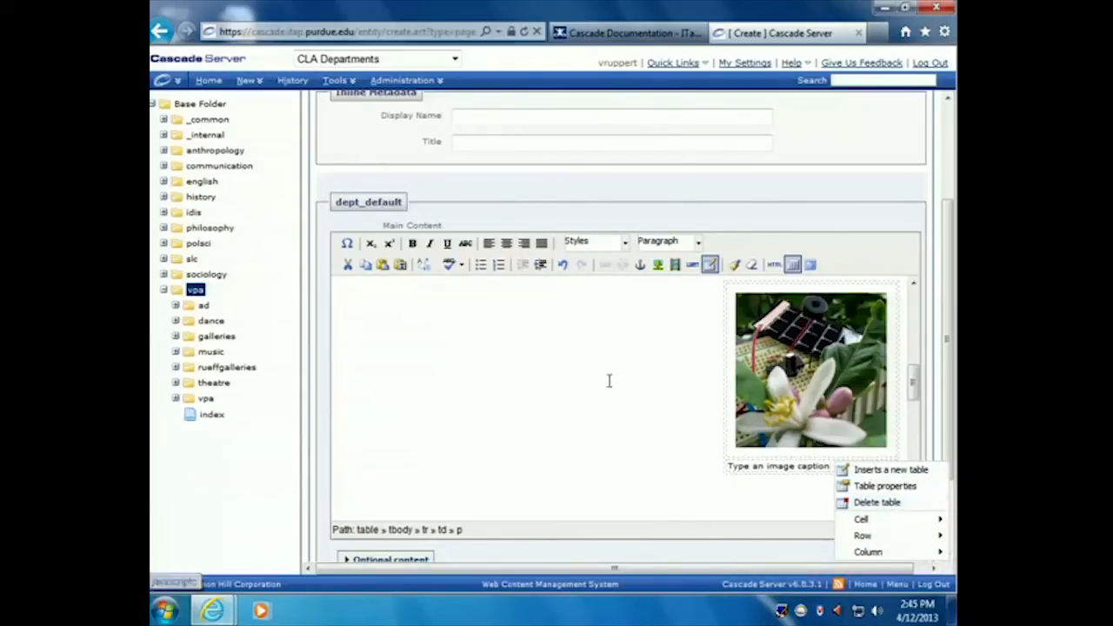
left_click(663, 385)
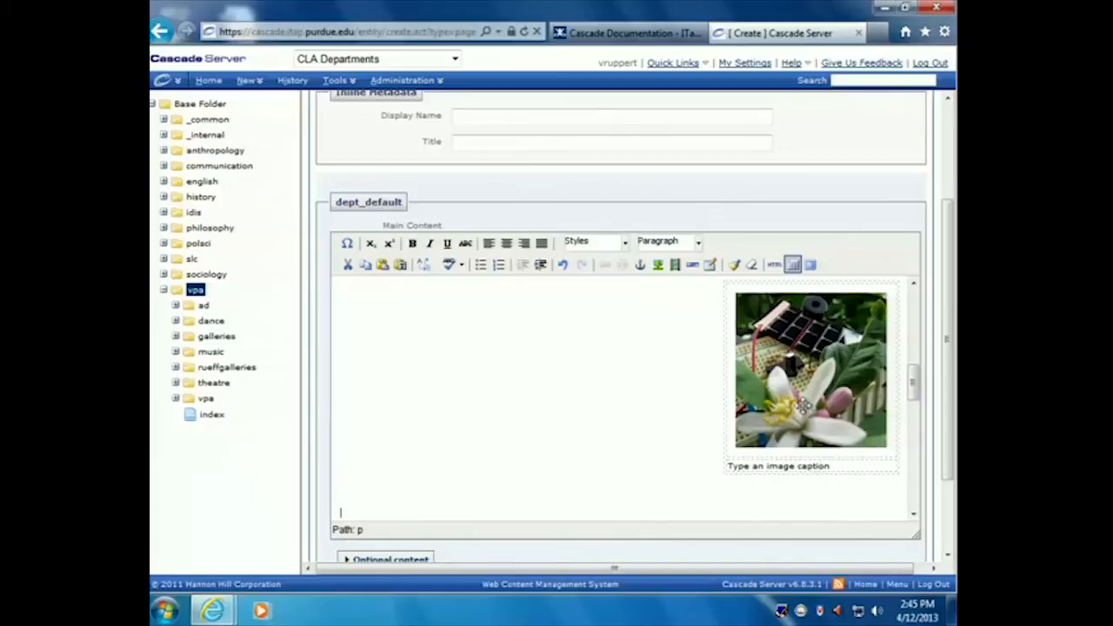
- Delete the whole table that holds the image and its caption
left_click(822, 465)
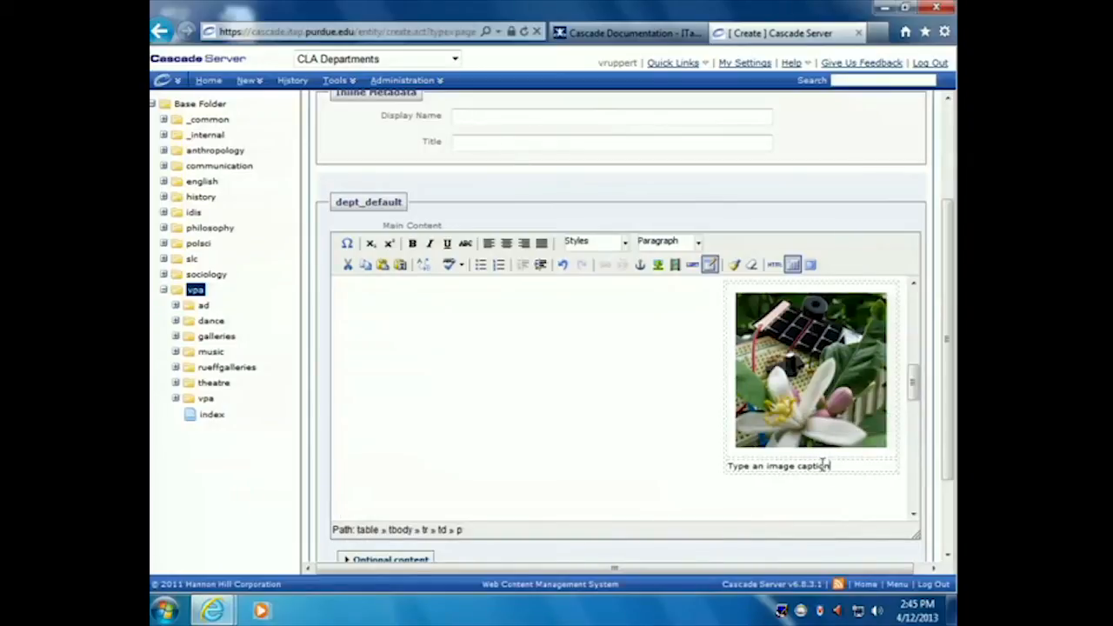
right_click(842, 467)
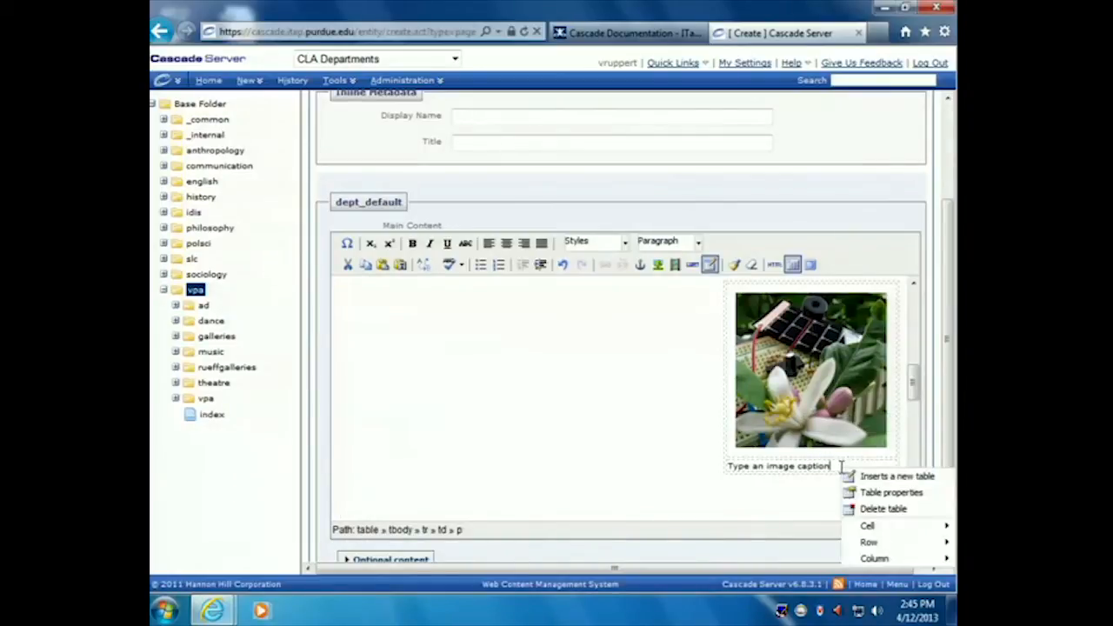
left_click(881, 509)
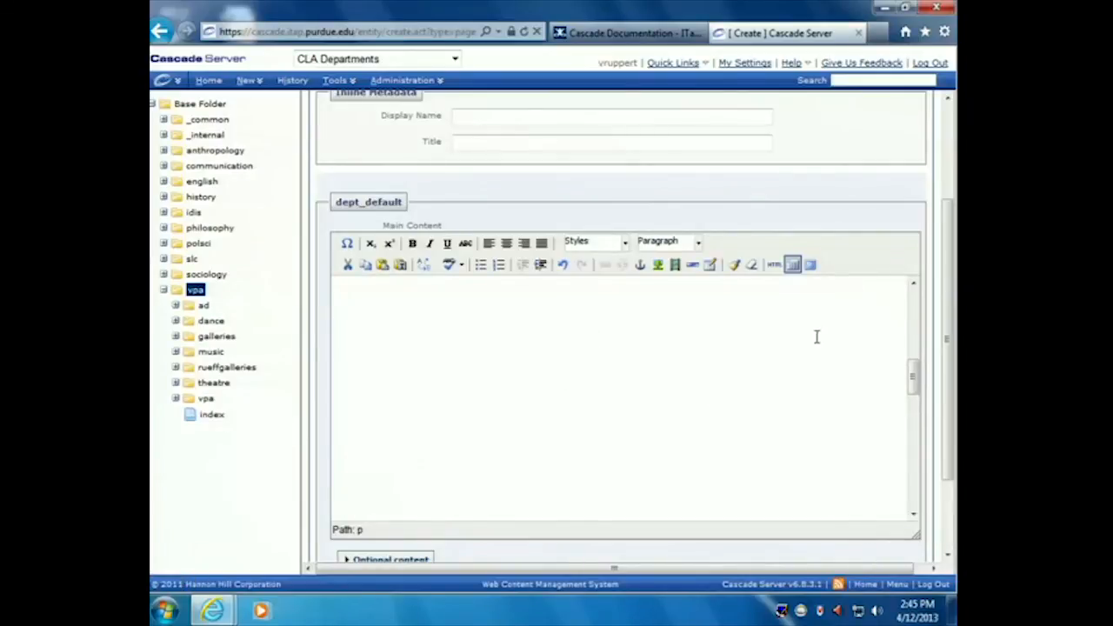
- Copy the text from "Cascade Server CMS" through "Setting up a Site (after it has been created)" on the Cascade Documentation wiki page
scroll(636, 368, "up", 8)
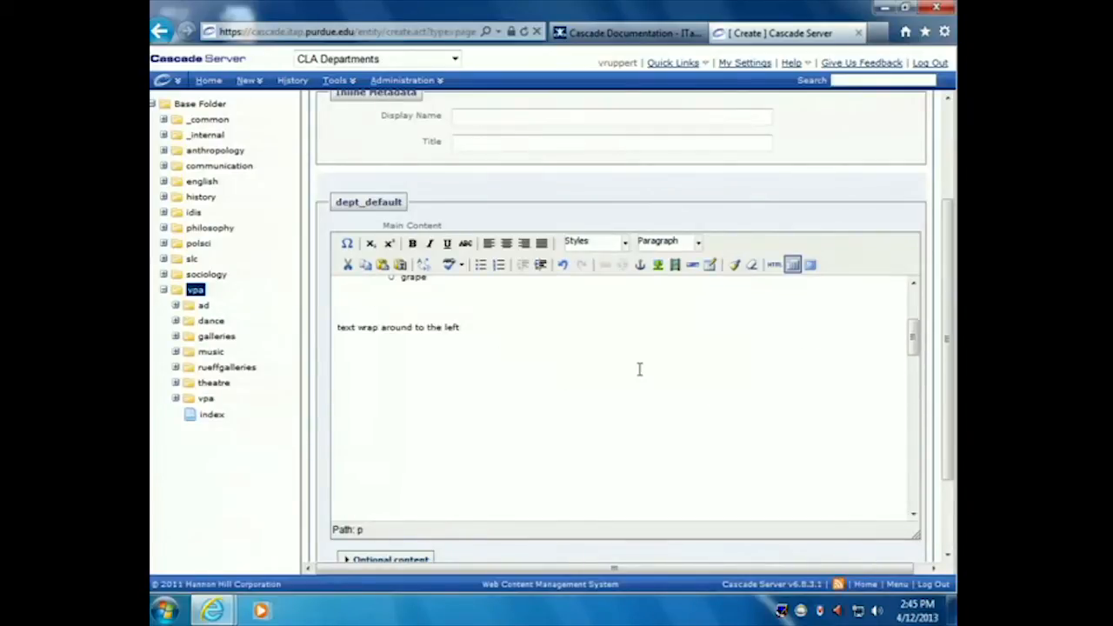
scroll(639, 379, "down", 4)
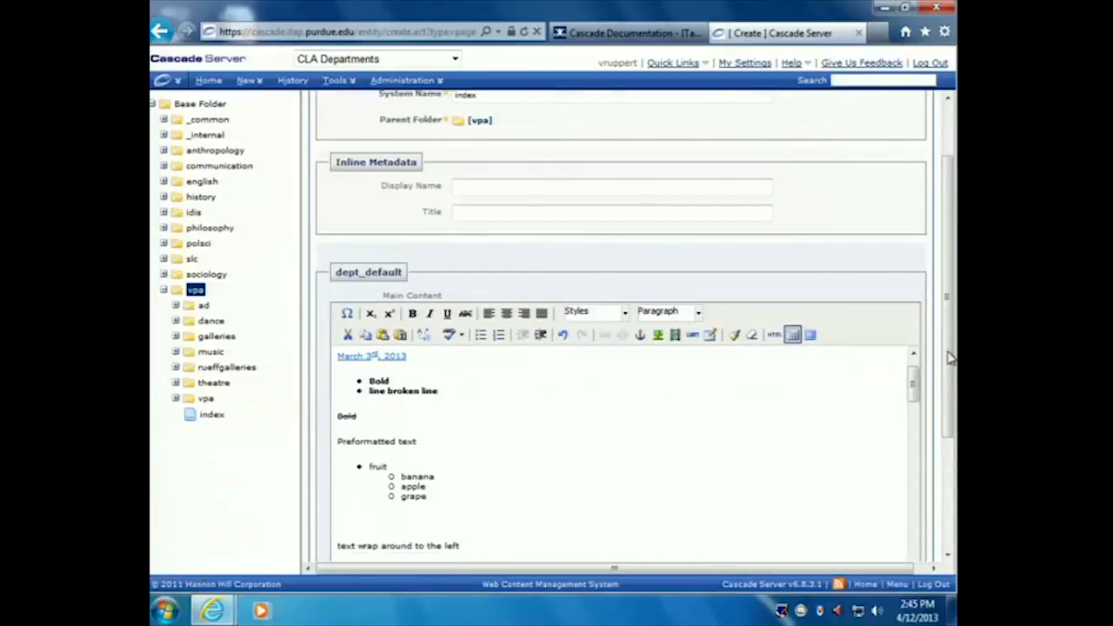
left_click_drag(946, 356, 945, 415)
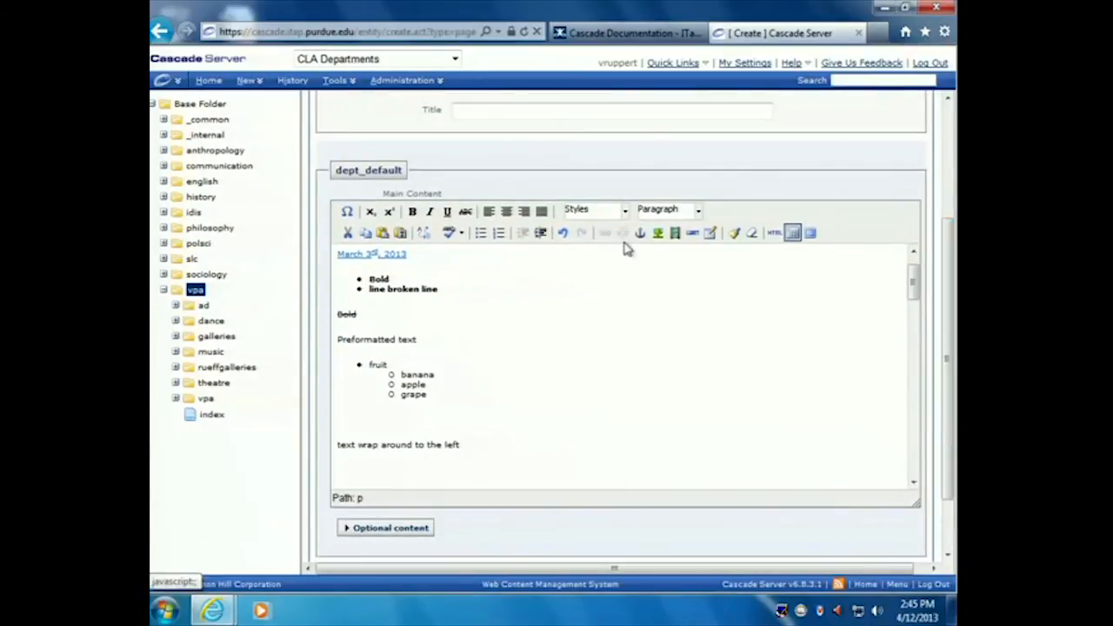
left_click(659, 36)
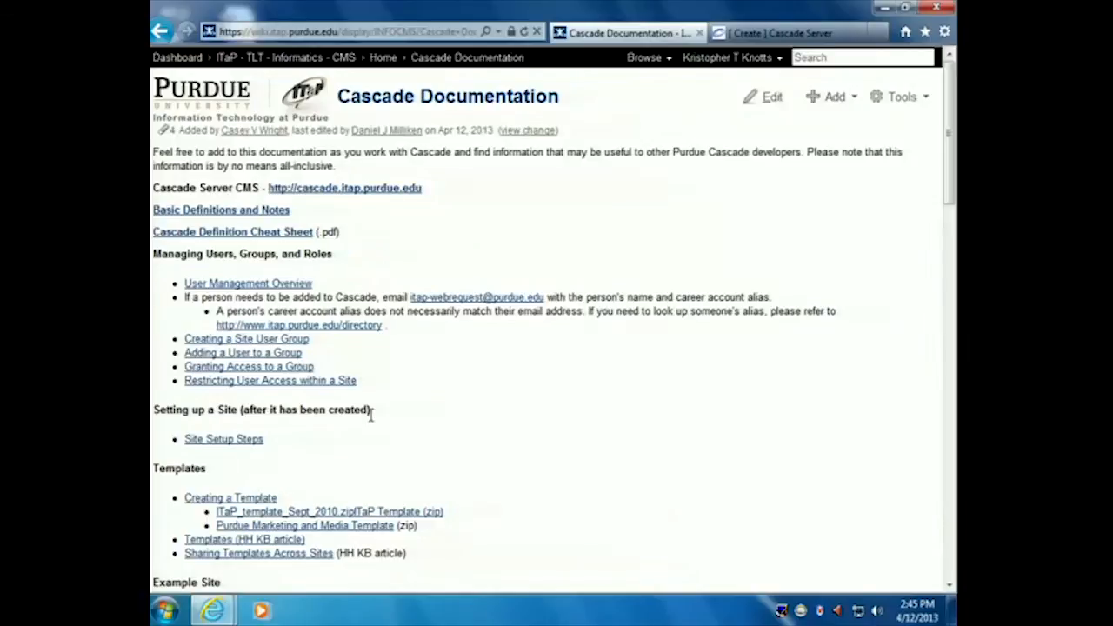
left_click_drag(371, 414, 154, 197)
key("ctrl+c")
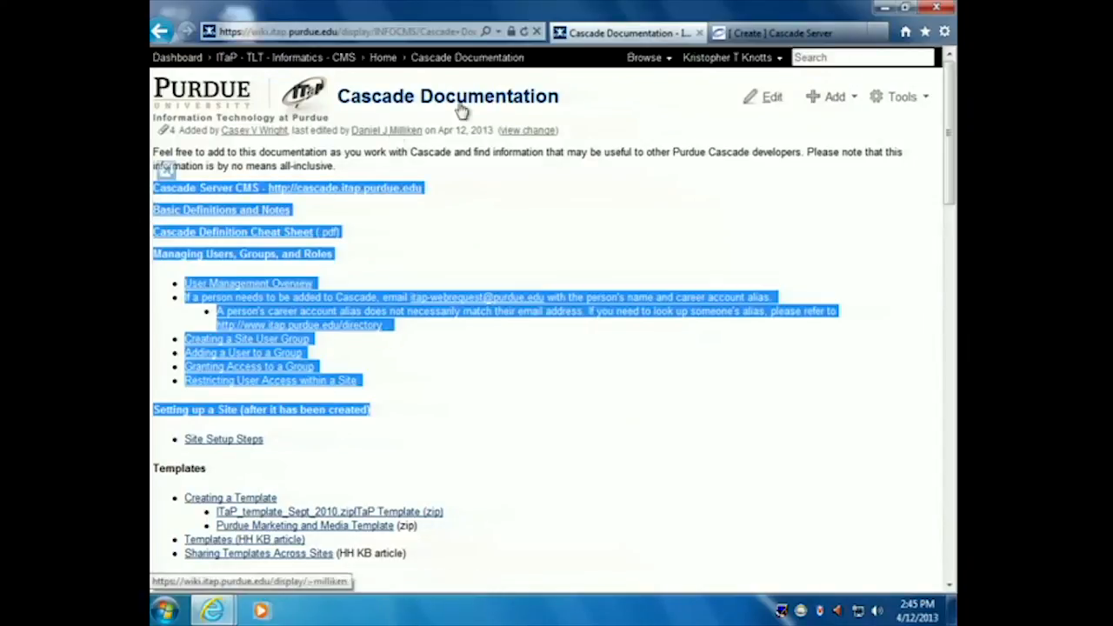
- Return to the Cascade Server page and paste the copied documentation with its formatting below "text wrap around to the left"
left_click(752, 33)
scroll(543, 432, "down", 1)
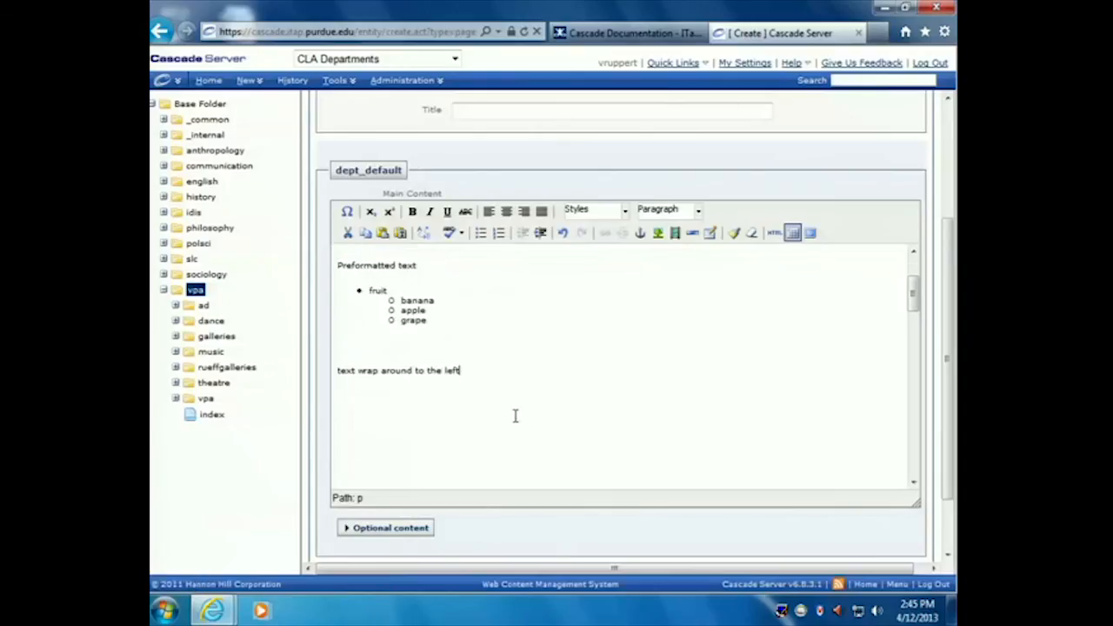
left_click(515, 416)
key("ctrl+v")
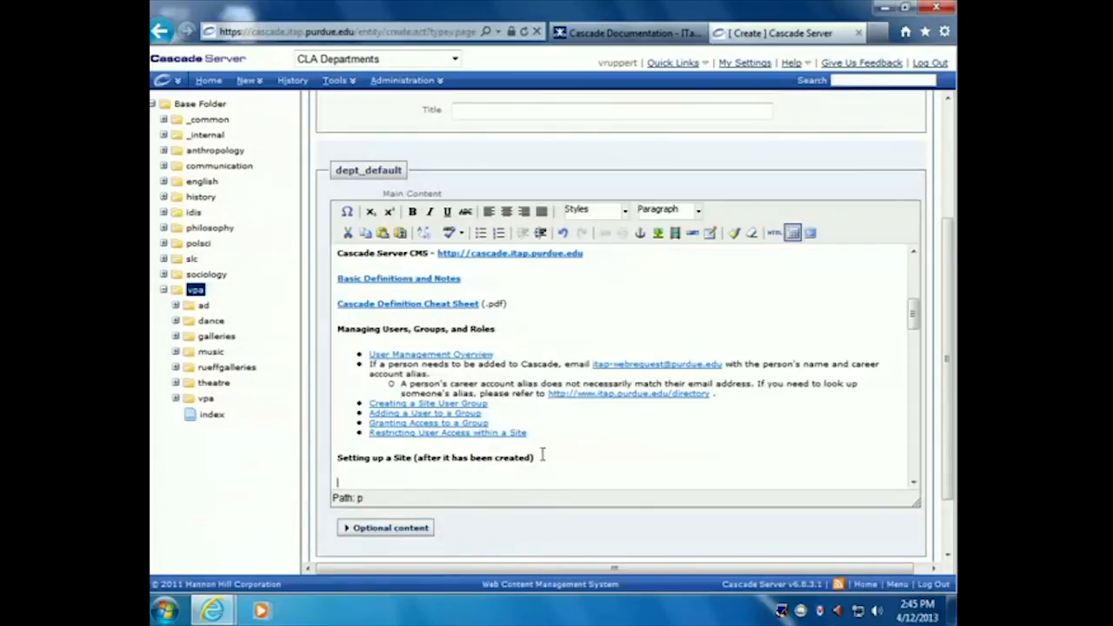
- Remove the bold formatting from the pasted heading "Managing Users, Groups, and Roles" with the remove-formatting tool
left_click_drag(551, 456, 360, 356)
left_click(520, 334)
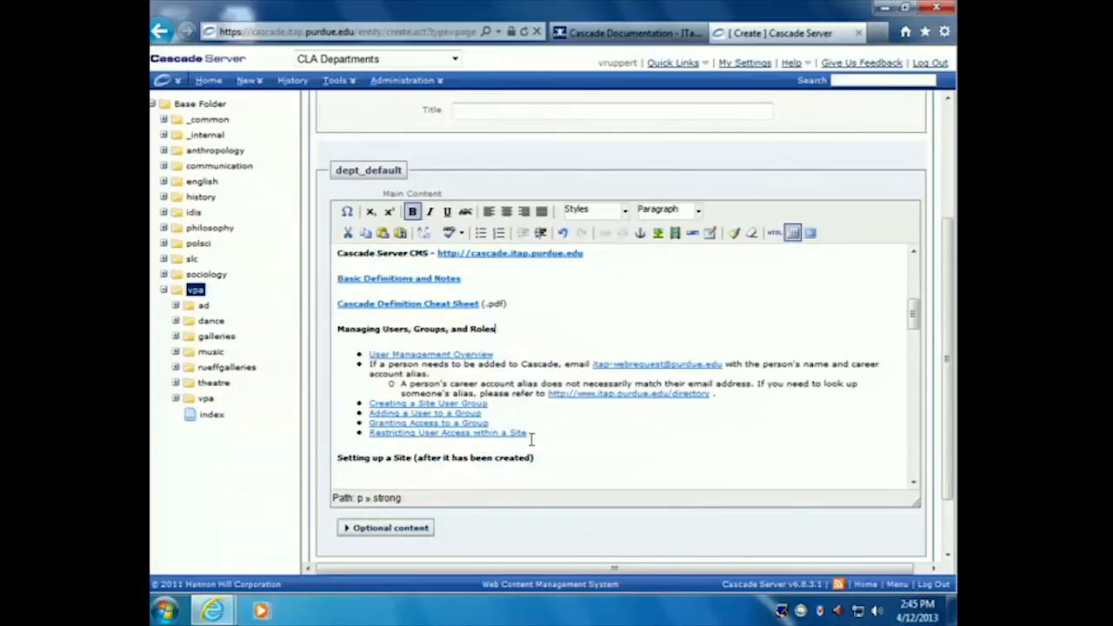
left_click_drag(533, 433, 447, 329)
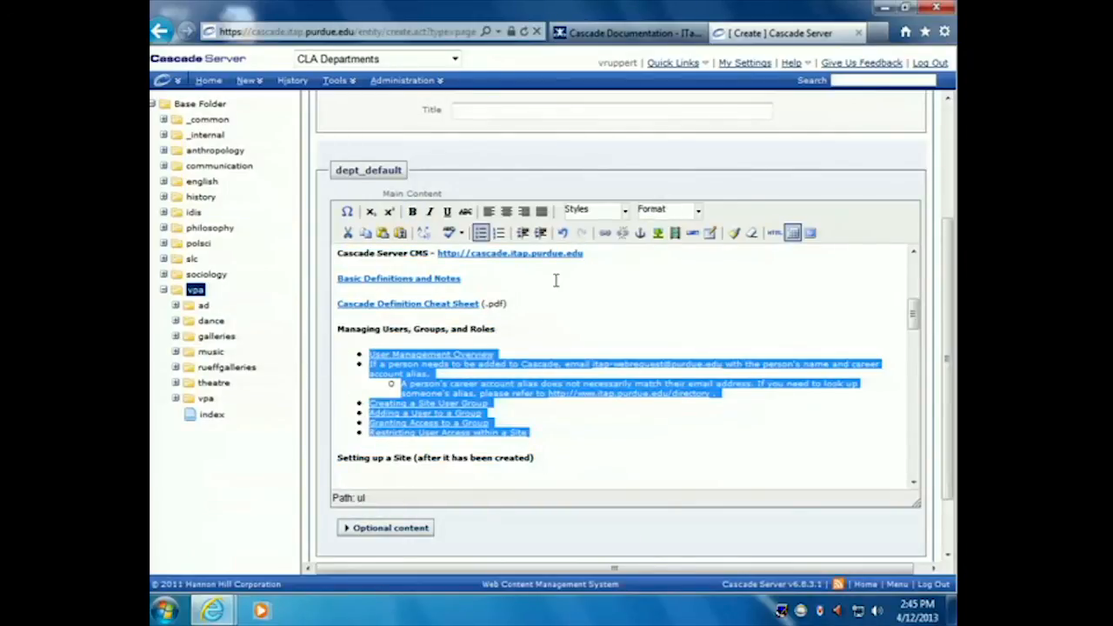
left_click(526, 324)
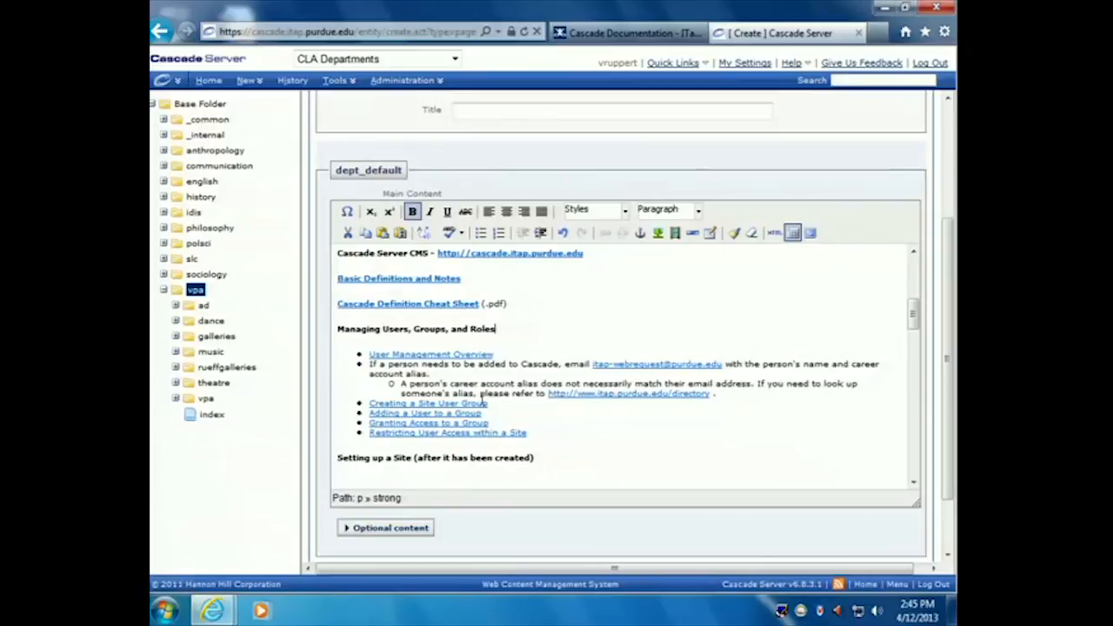
left_click_drag(502, 372, 337, 329)
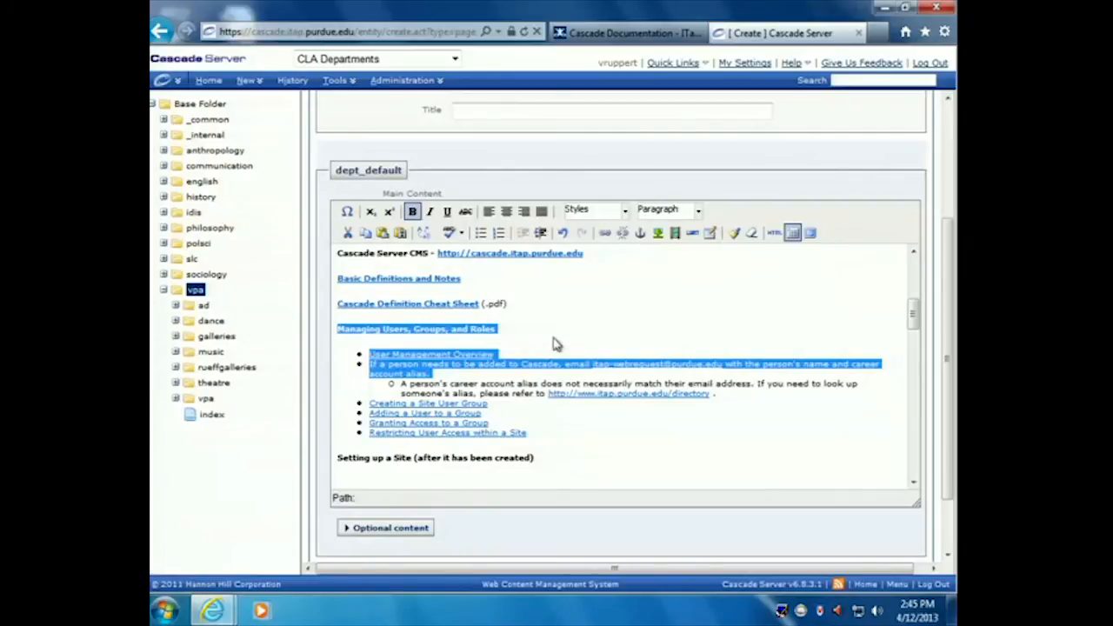
left_click(752, 233)
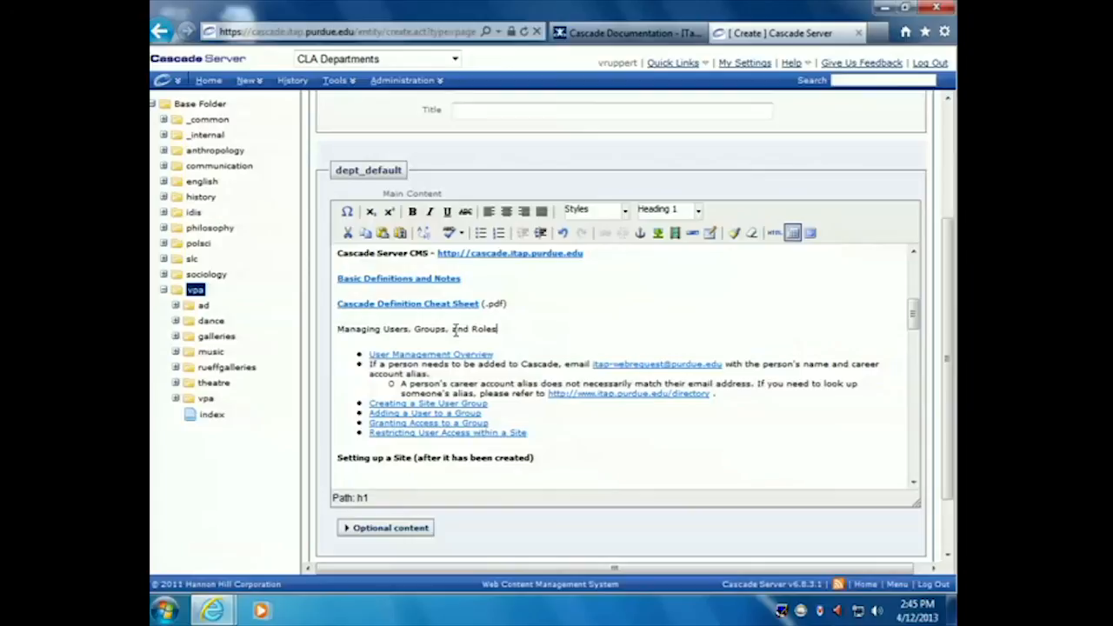
- Remove the formatting from the pasted line "Setting up a Site (after it has been created)"
left_click_drag(542, 457, 342, 463)
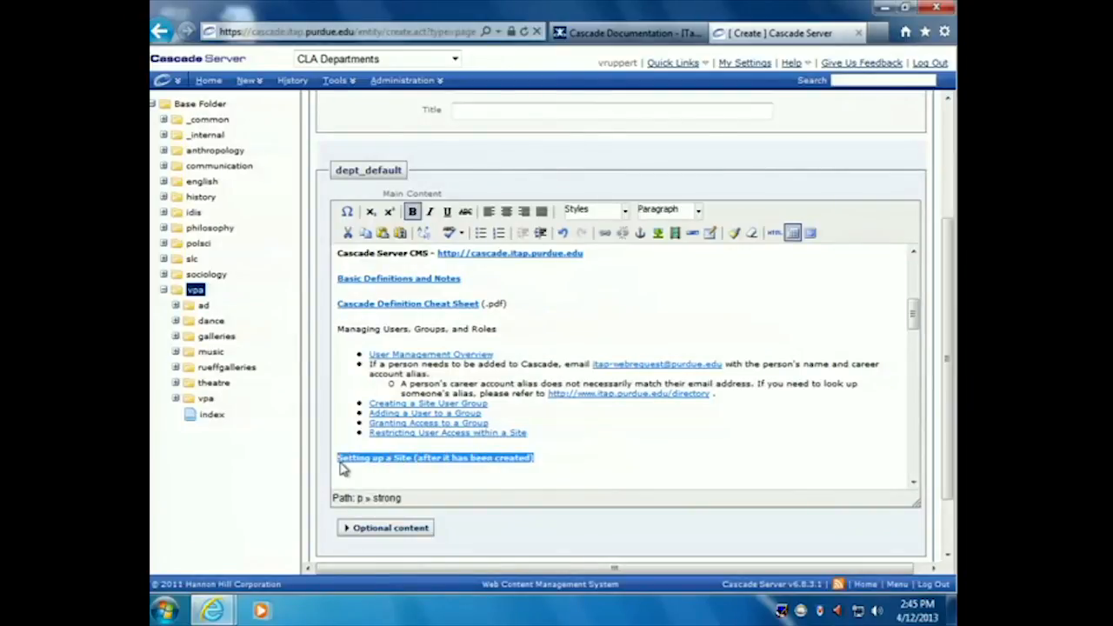
left_click(752, 233)
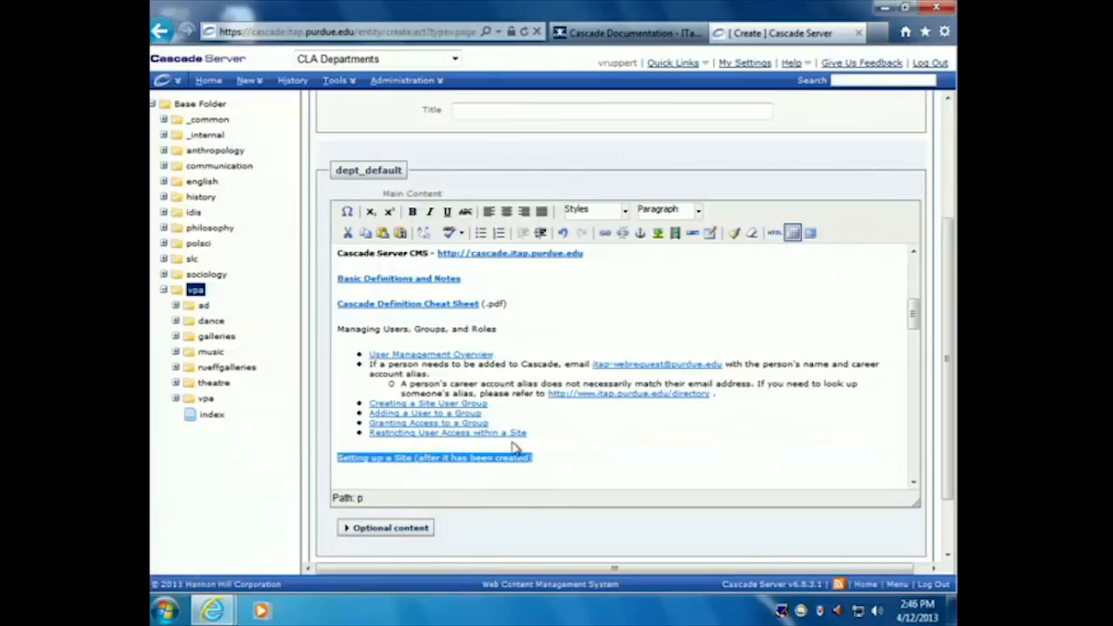
left_click(487, 458)
left_click(546, 457)
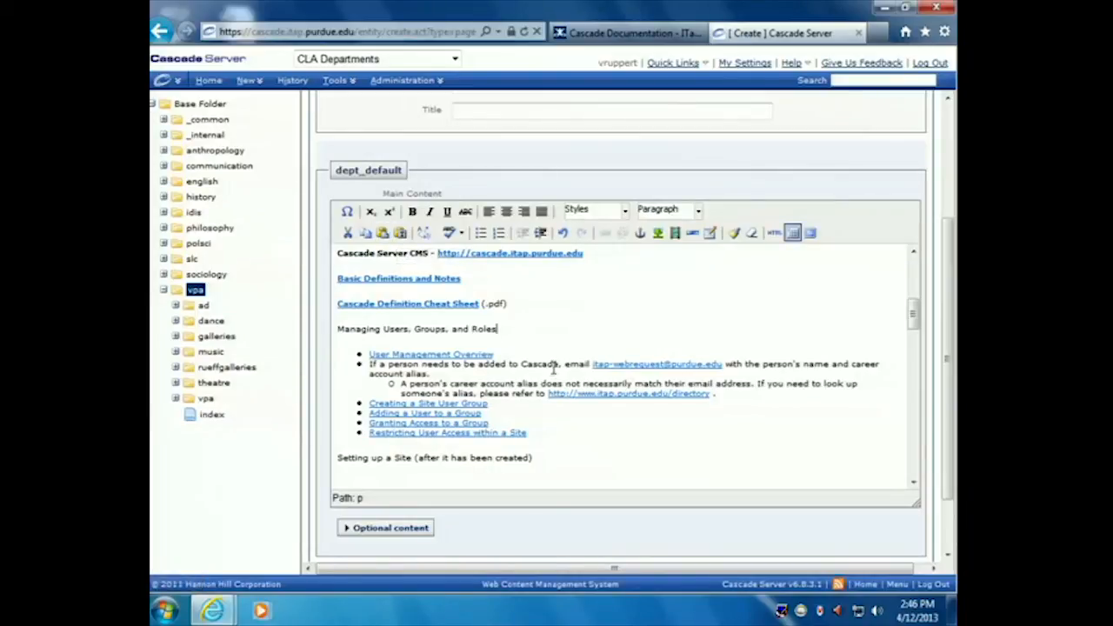
- Undo the formatting removals and the formatted paste of the documentation text
key("ctrl+z")
key("ctrl+z")
key("ctrl+z")
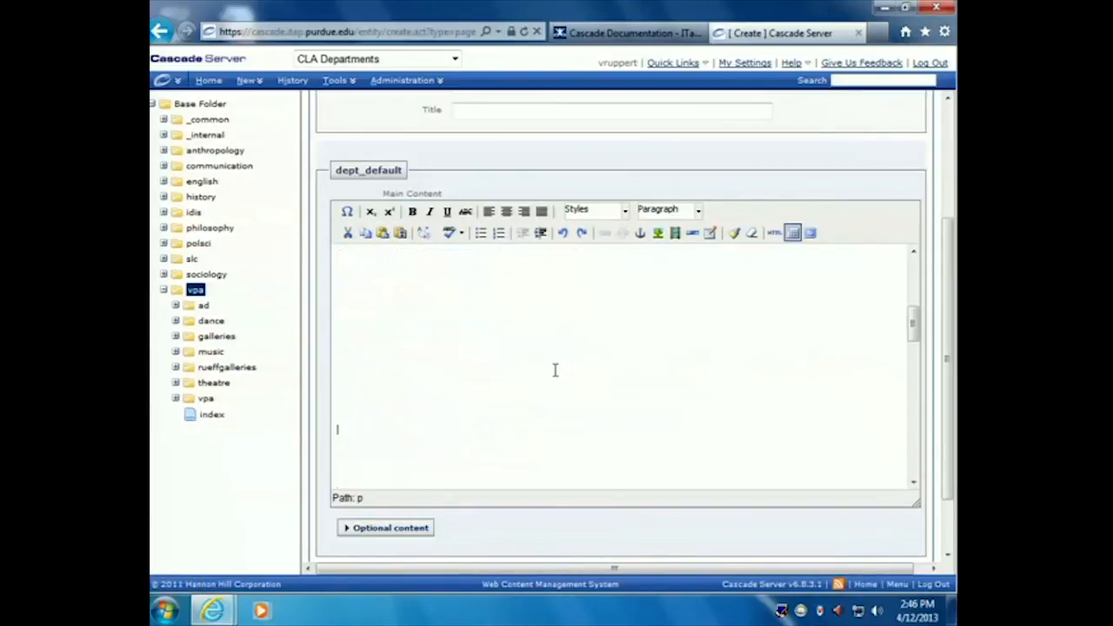
- Switch pasting to plain text mode and paste the copied documentation into the blank area of the main content
left_click(400, 233)
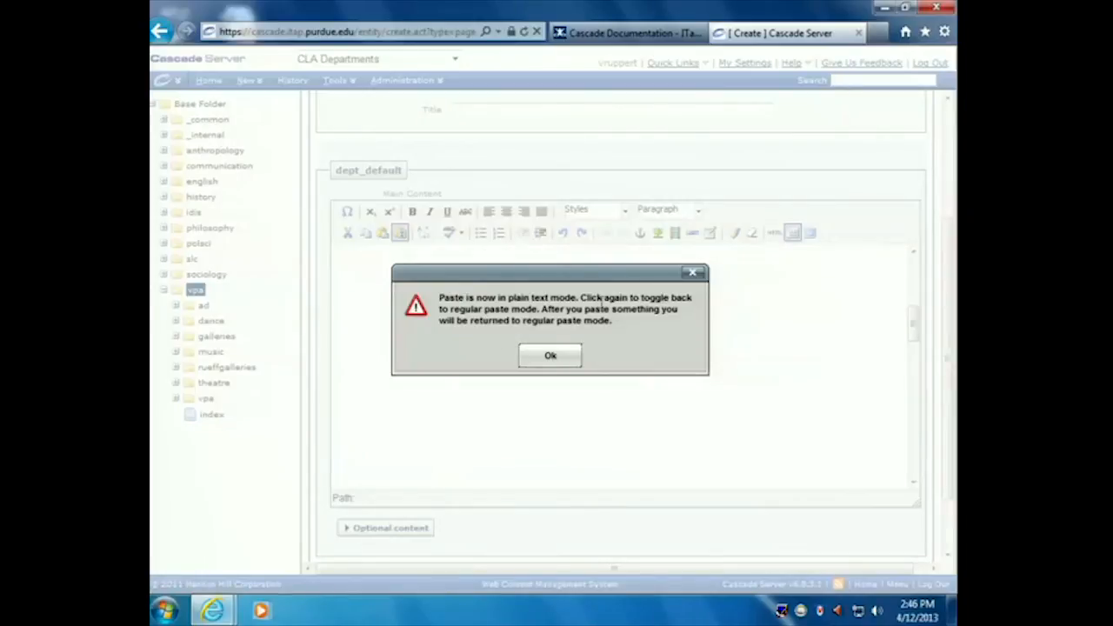
left_click(549, 358)
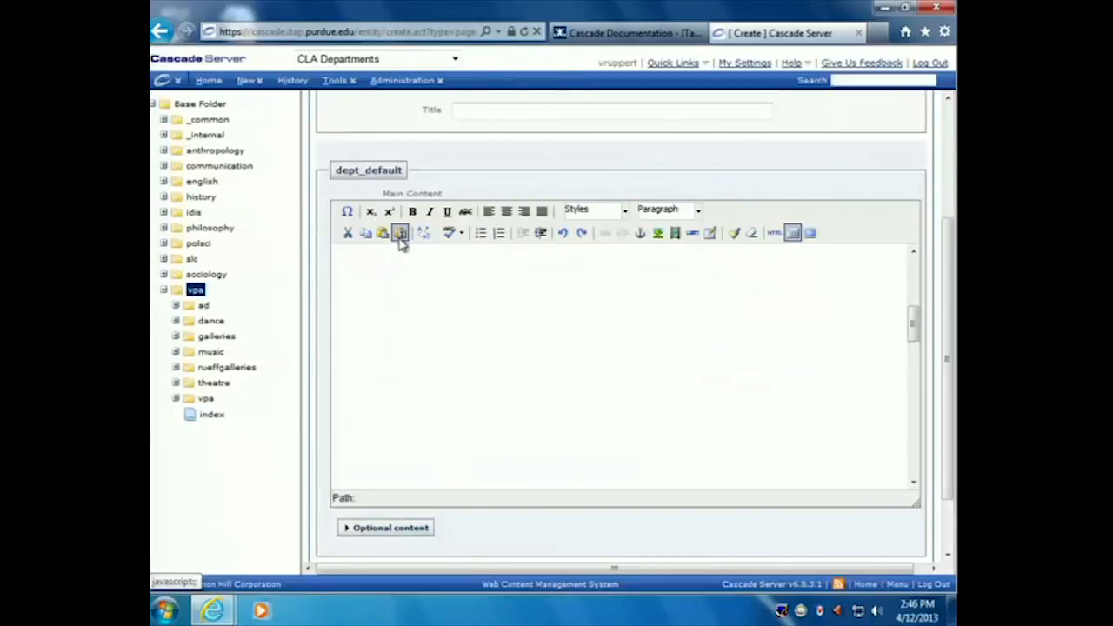
left_click(401, 417)
key("ctrl+v")
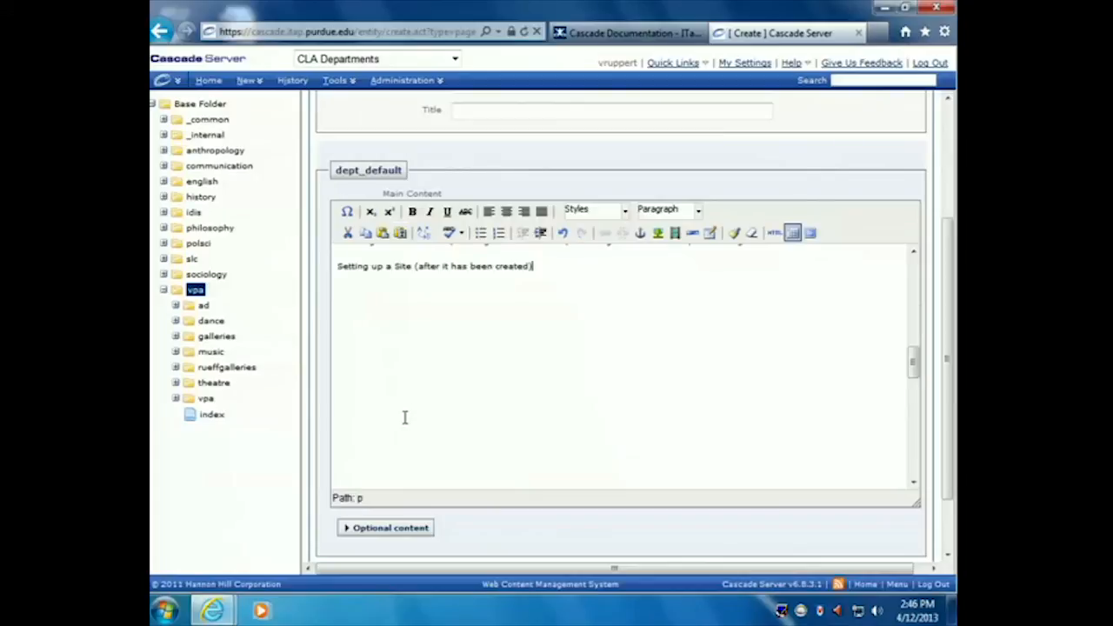
- Examine the plain-text result of the paste in the User Management Overview paragraph and the line on site user groups
scroll(485, 412, "up", 4)
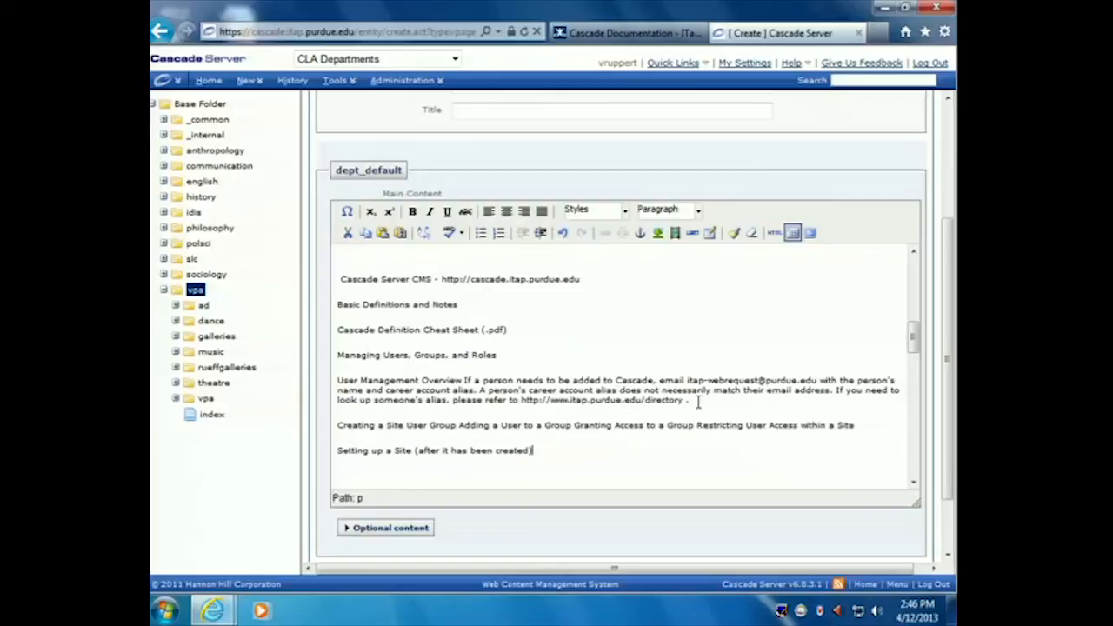
left_click_drag(694, 401, 320, 379)
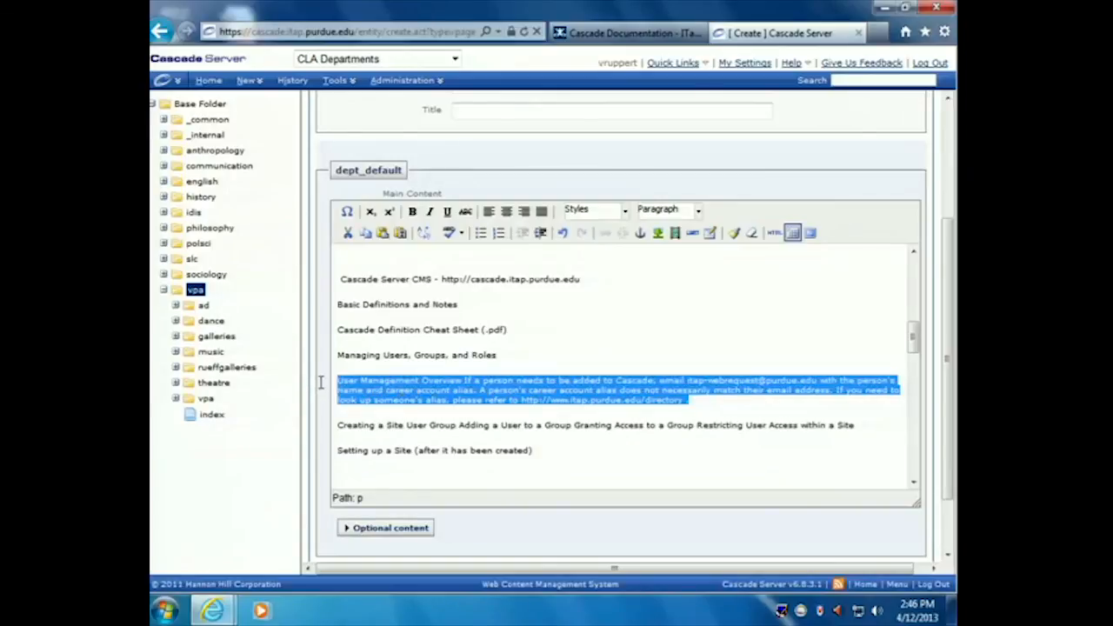
left_click(769, 407)
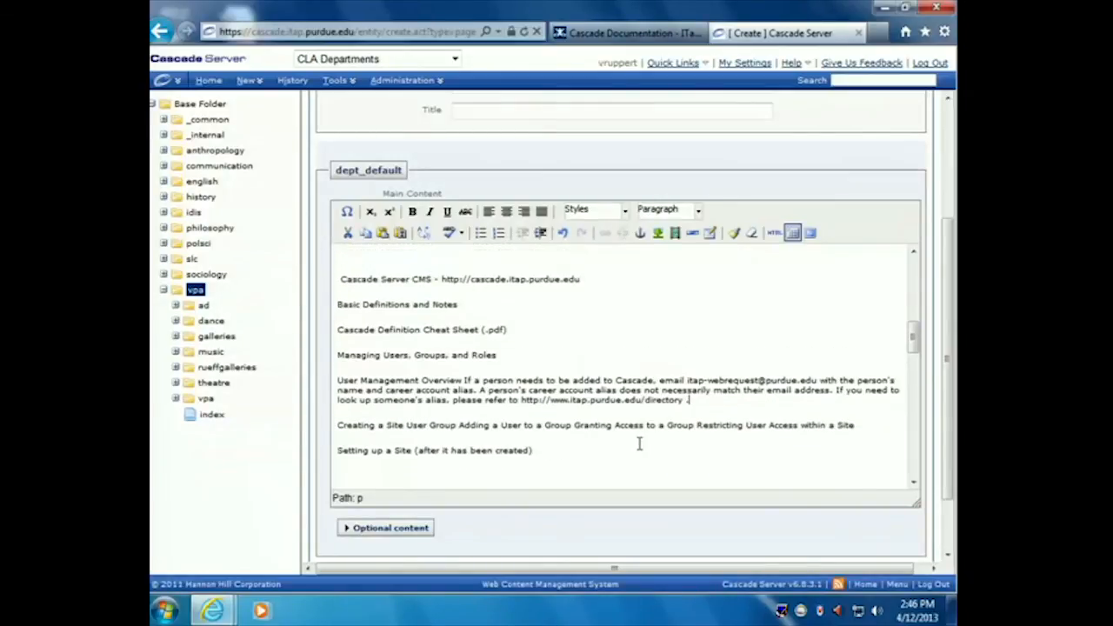
left_click_drag(341, 426, 879, 431)
left_click(876, 429)
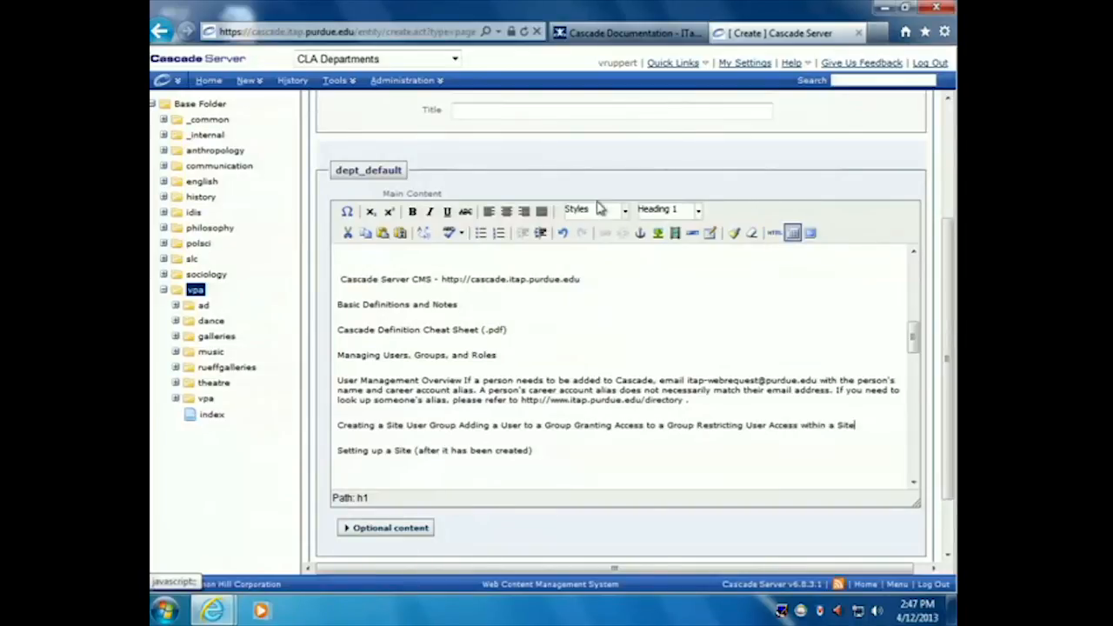
- Review the page's HTML source from beginning to end, and close the source editor without updating
left_click(773, 235)
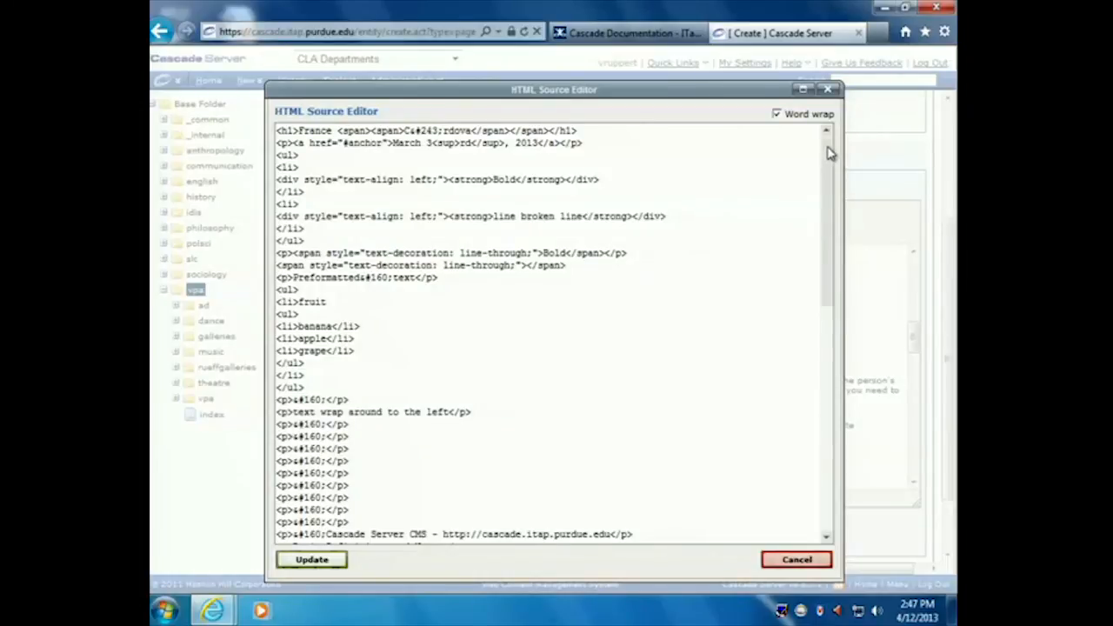
left_click_drag(829, 154, 804, 416)
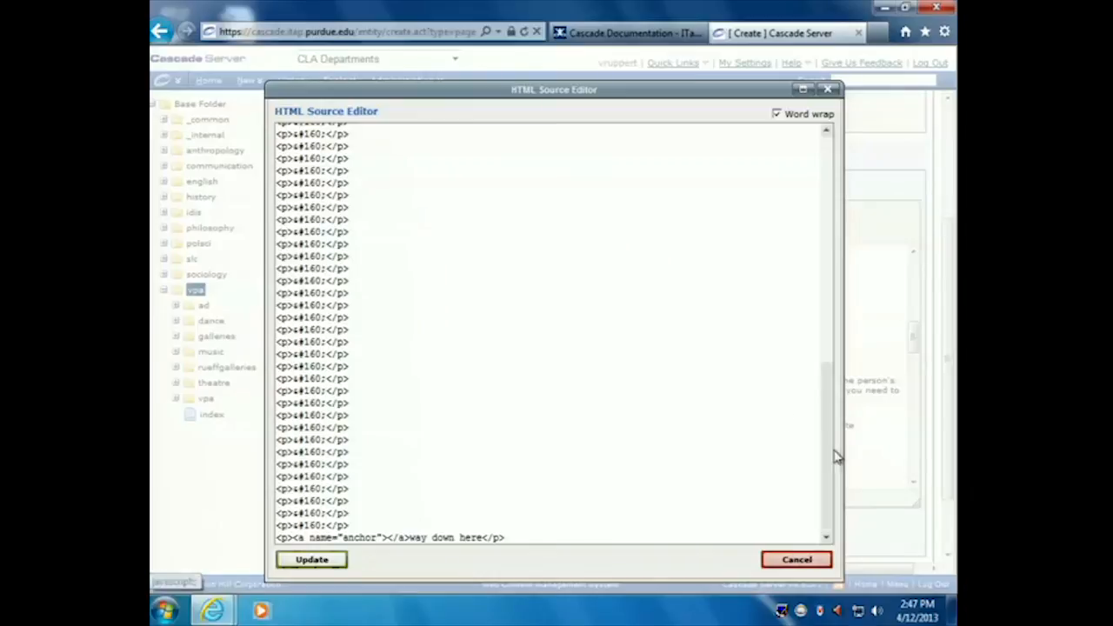
left_click_drag(829, 455, 792, 200)
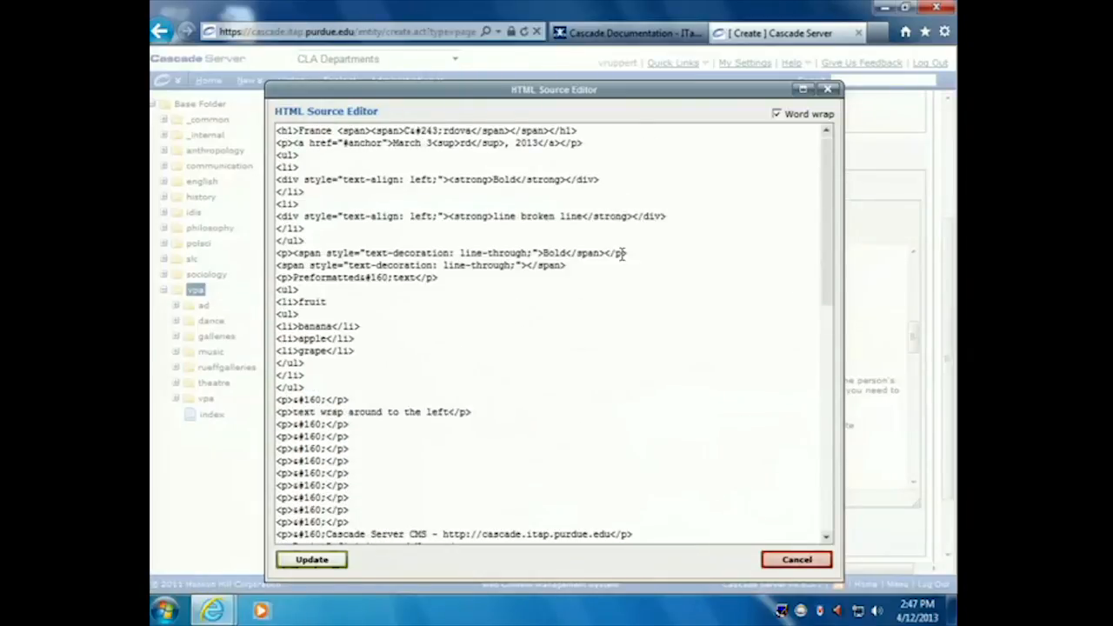
left_click(798, 561)
- Delete the empty paragraphs between "text wrap around to the left" and the pasted "Cascade Server CMS" line
scroll(600, 332, "up", 5)
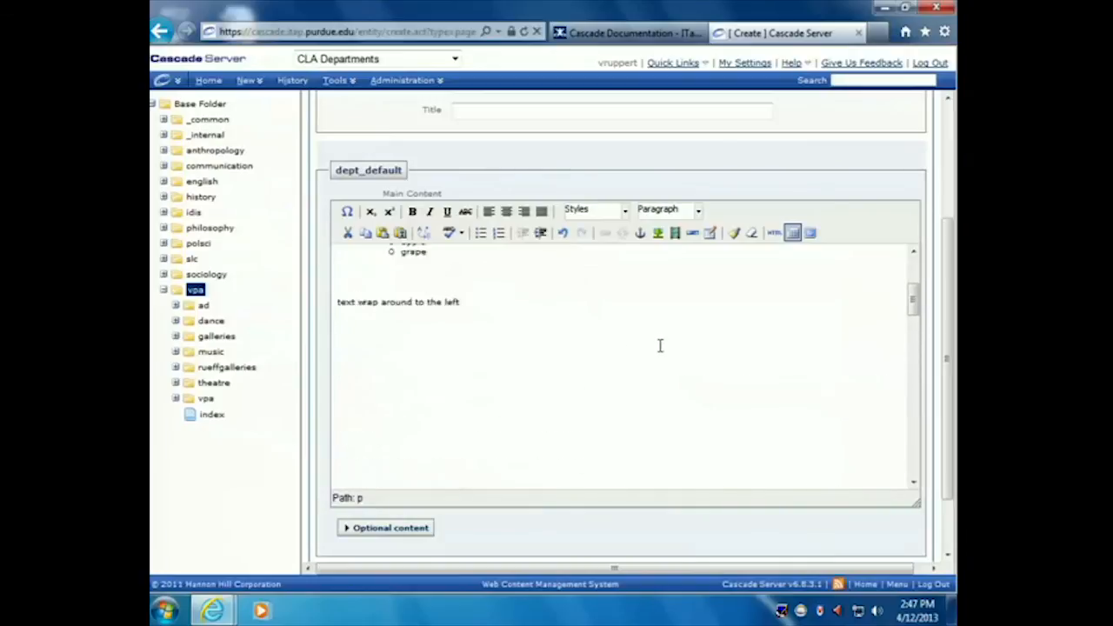
left_click_drag(448, 448, 325, 351)
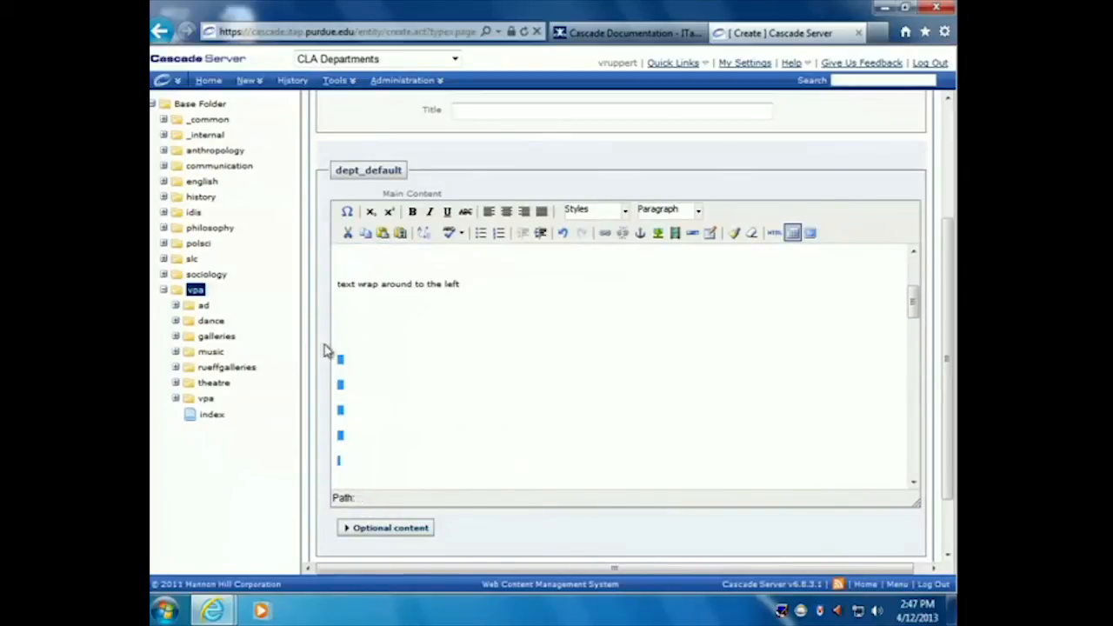
key("BackSpace")
key("BackSpace")
key("Delete")
key("Delete")
key("Delete")
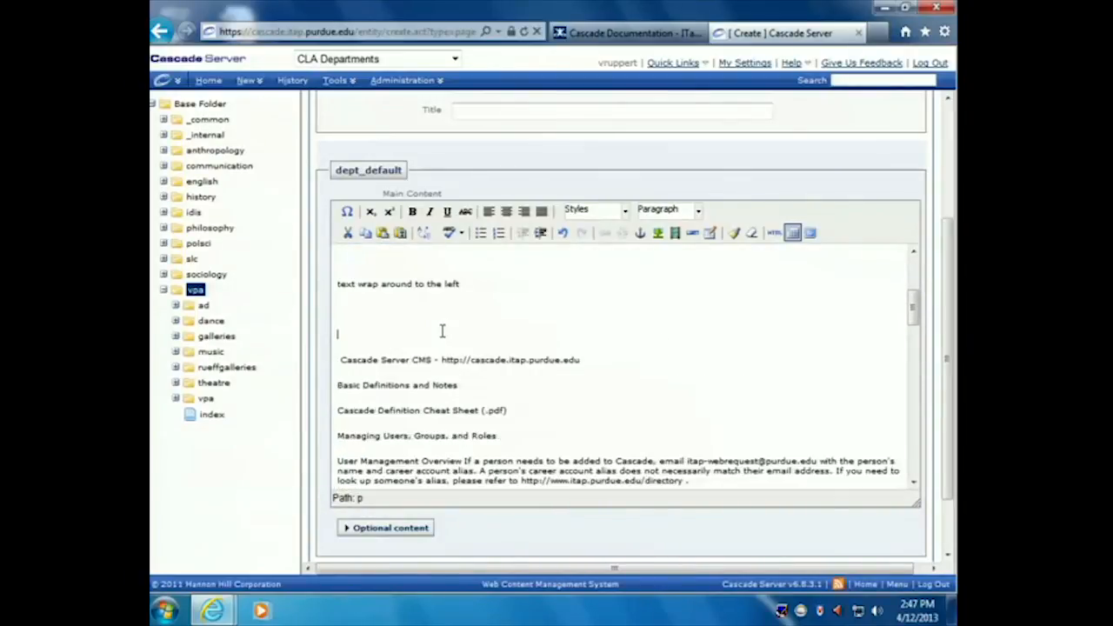
- Check the HTML source around the pasted documentation text, and close it without updating
scroll(609, 356, "down", 8)
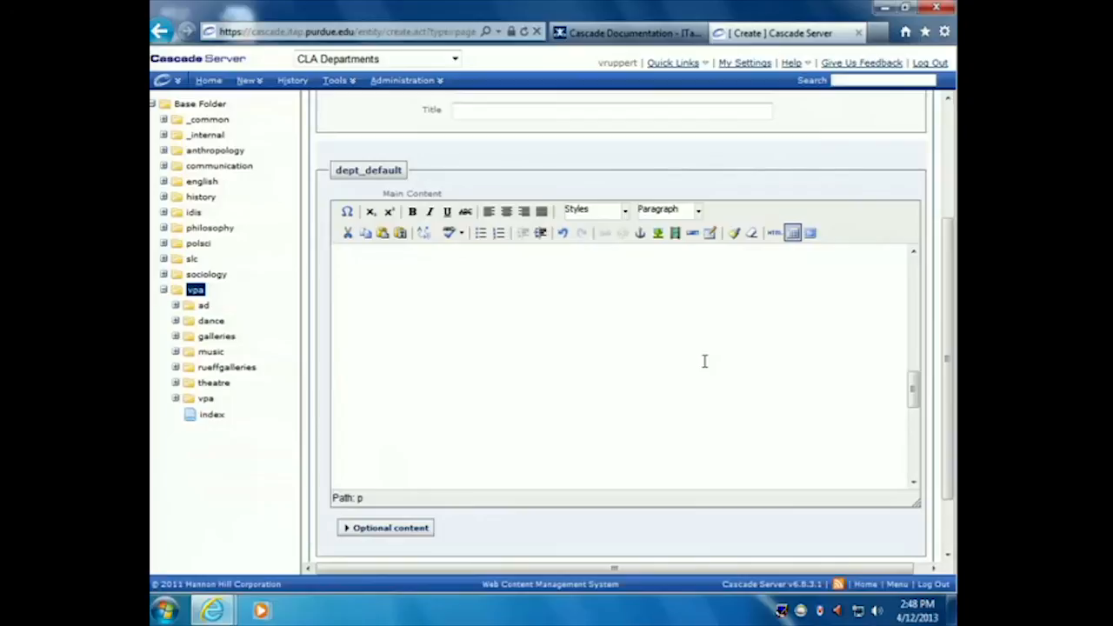
left_click(774, 232)
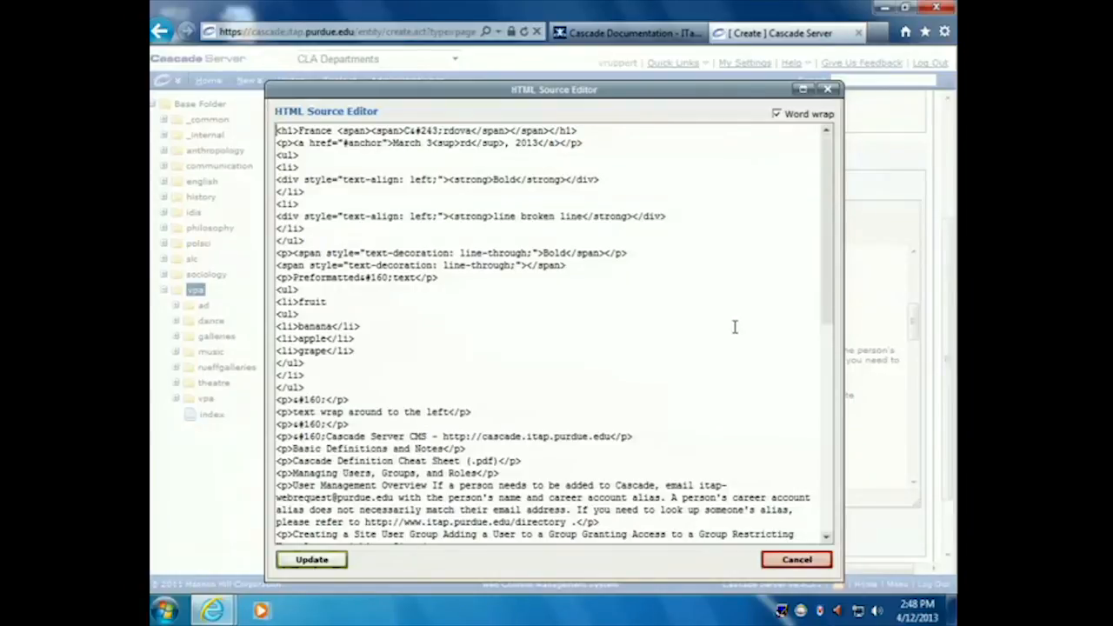
left_click(788, 564)
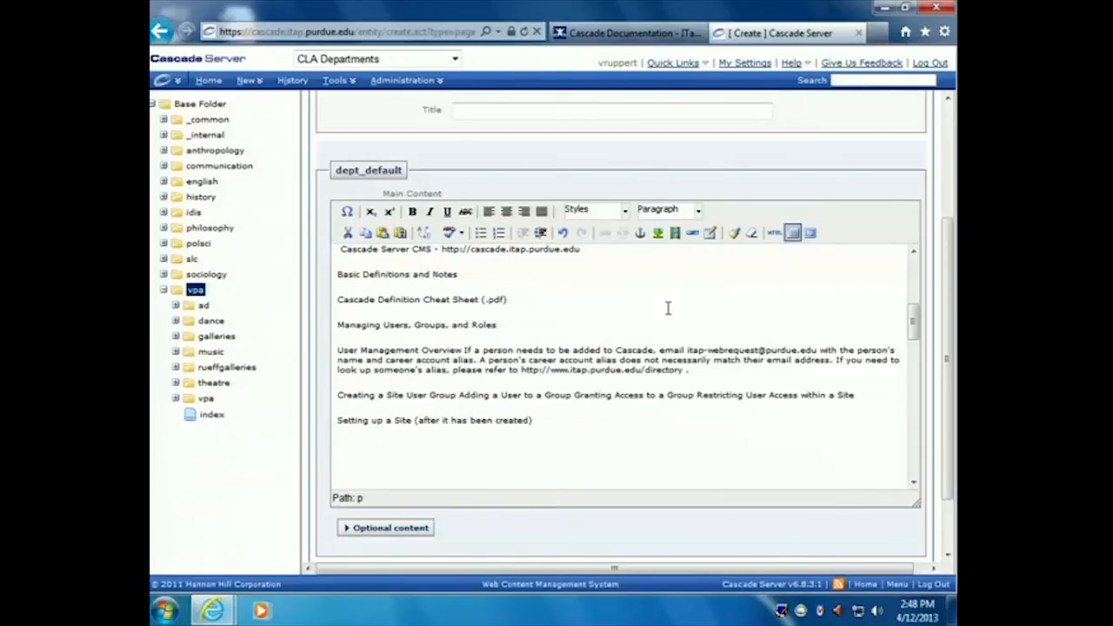
- Compare the pasted plain text with the original Cascade Documentation wiki page, and return to the page being created
scroll(668, 307, "up", 1)
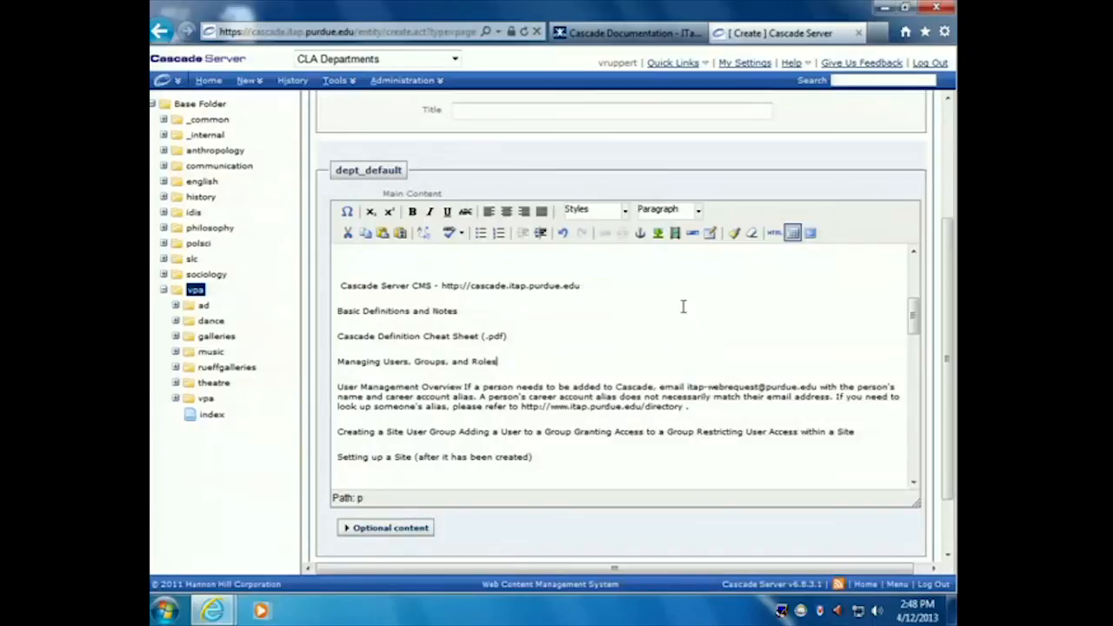
left_click(592, 300)
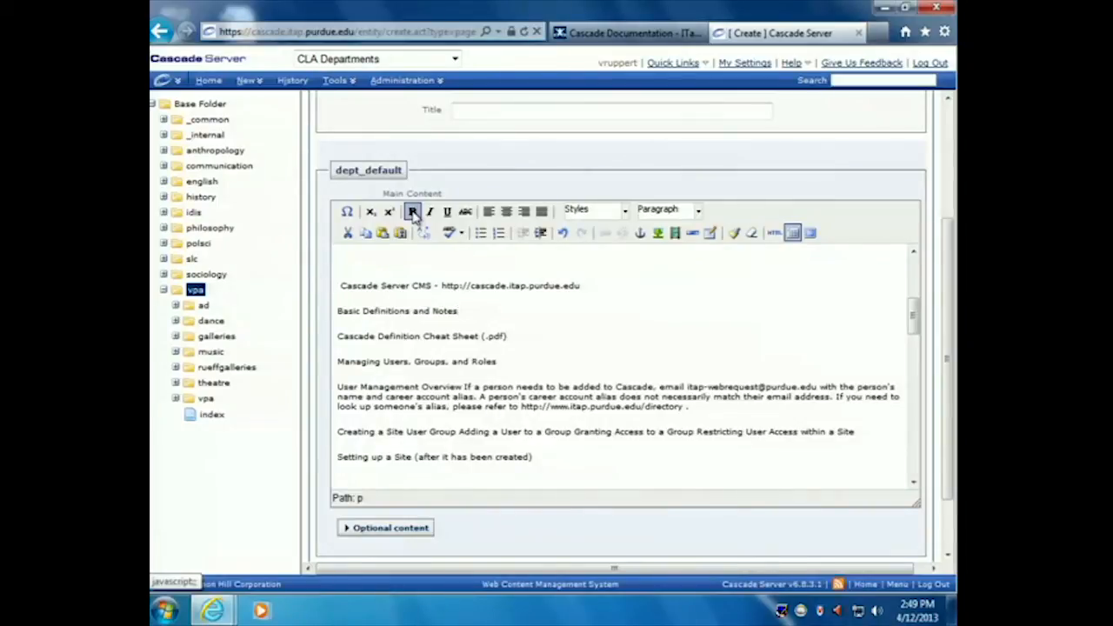
left_click(626, 33)
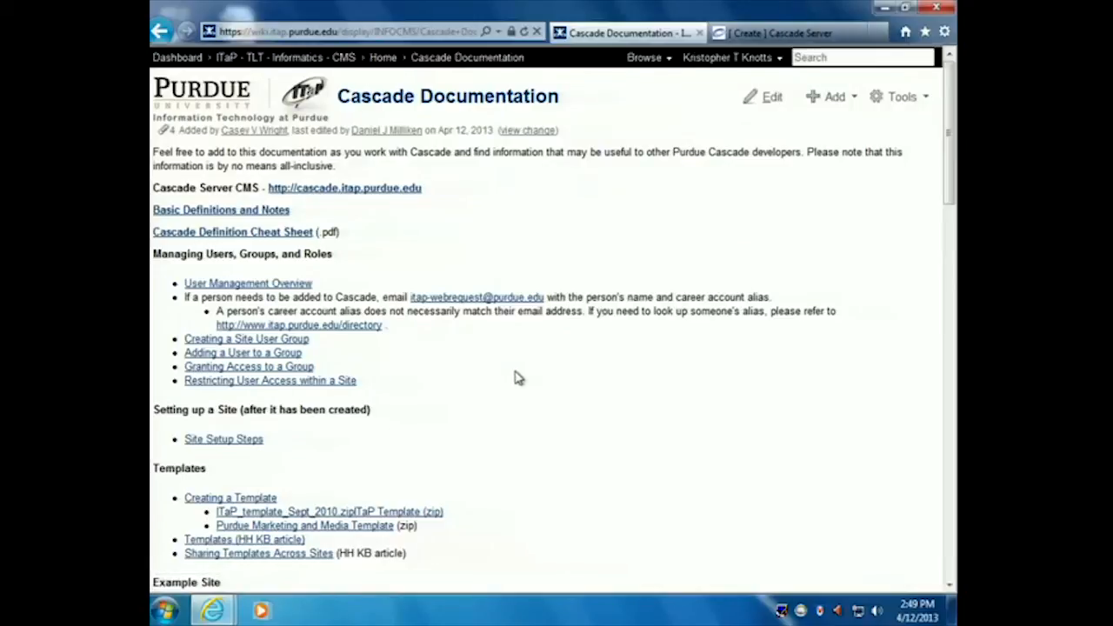
left_click(799, 34)
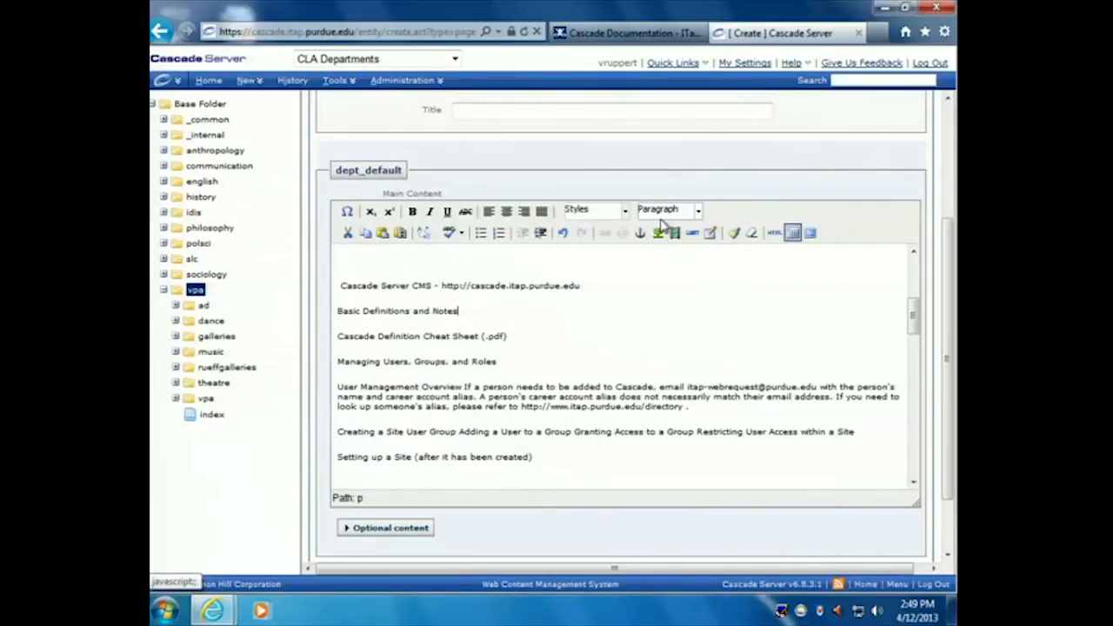
- Undo the blank-line deletion and the preceding edits back to the table with the captioned flower image
left_click_drag(912, 320, 913, 276)
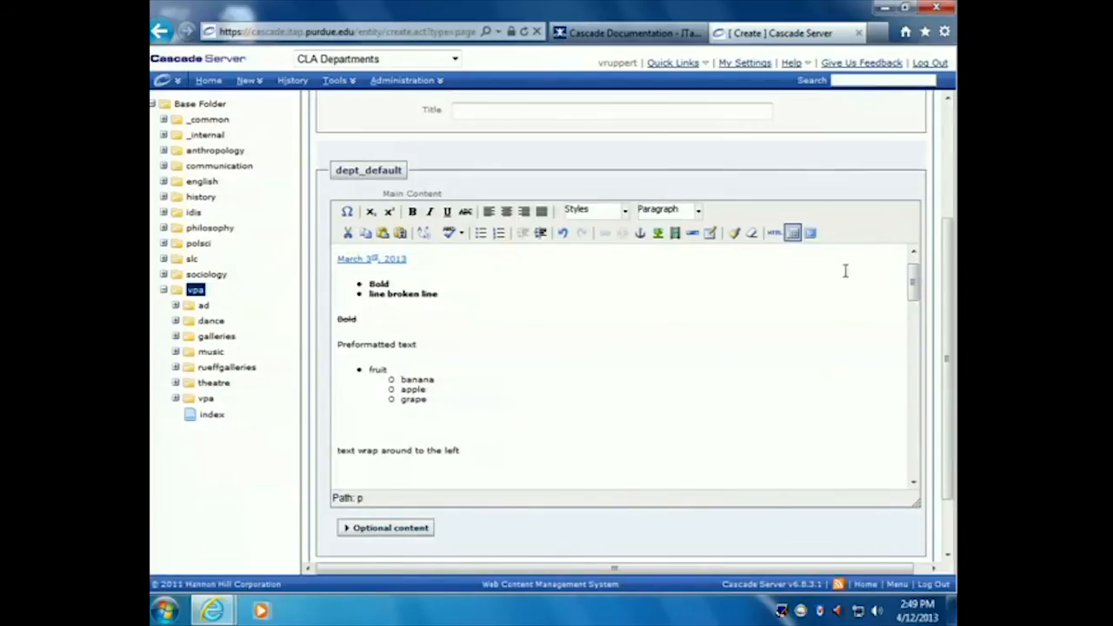
left_click(562, 233)
left_click(563, 233)
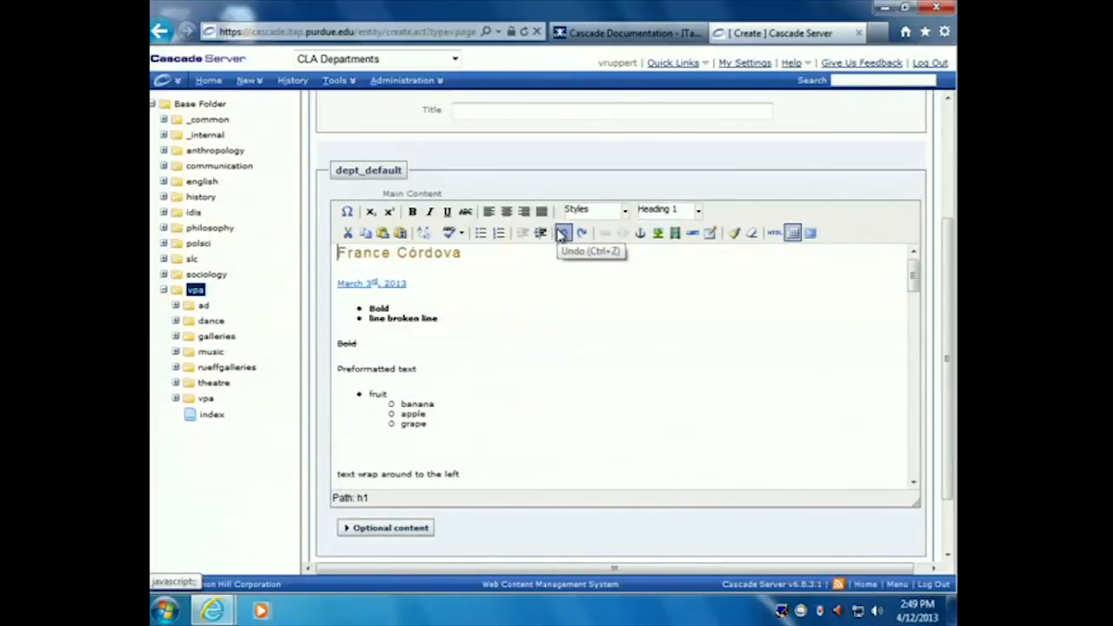
left_click(562, 233)
left_click(562, 233)
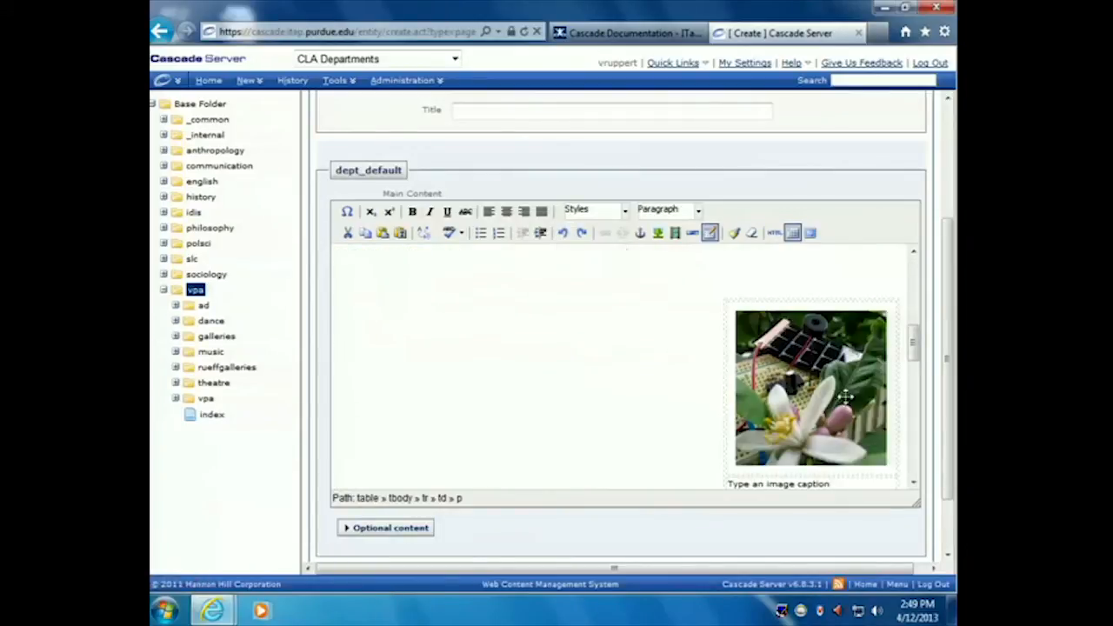
- Center the "Type an image caption" text in the table cell below the flower image
left_click_drag(914, 340, 912, 347)
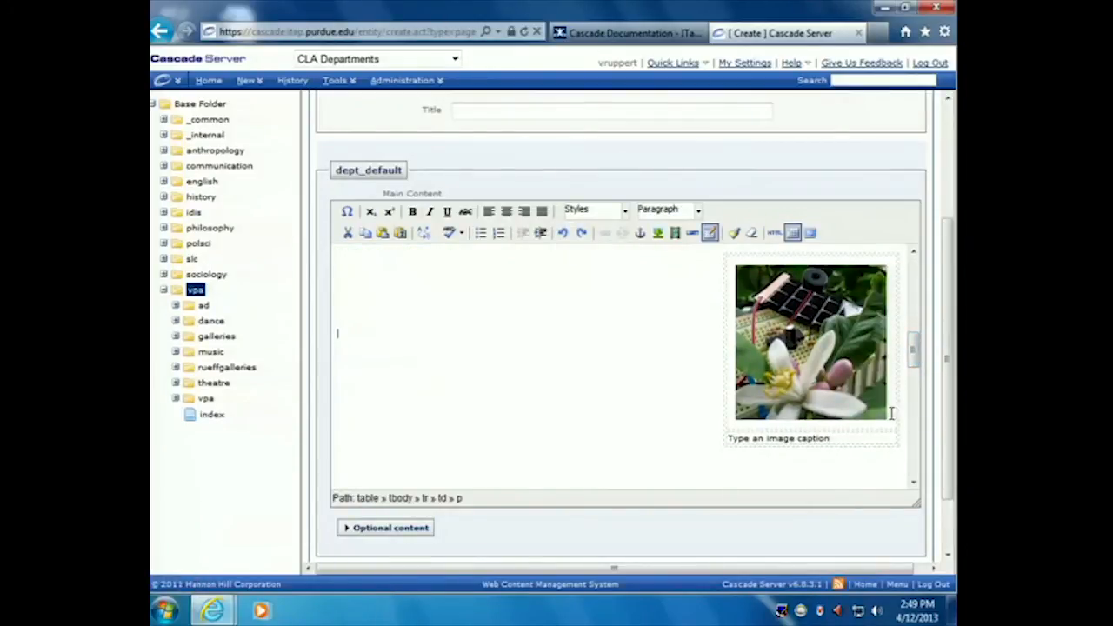
left_click(838, 437)
left_click_drag(837, 438, 730, 437)
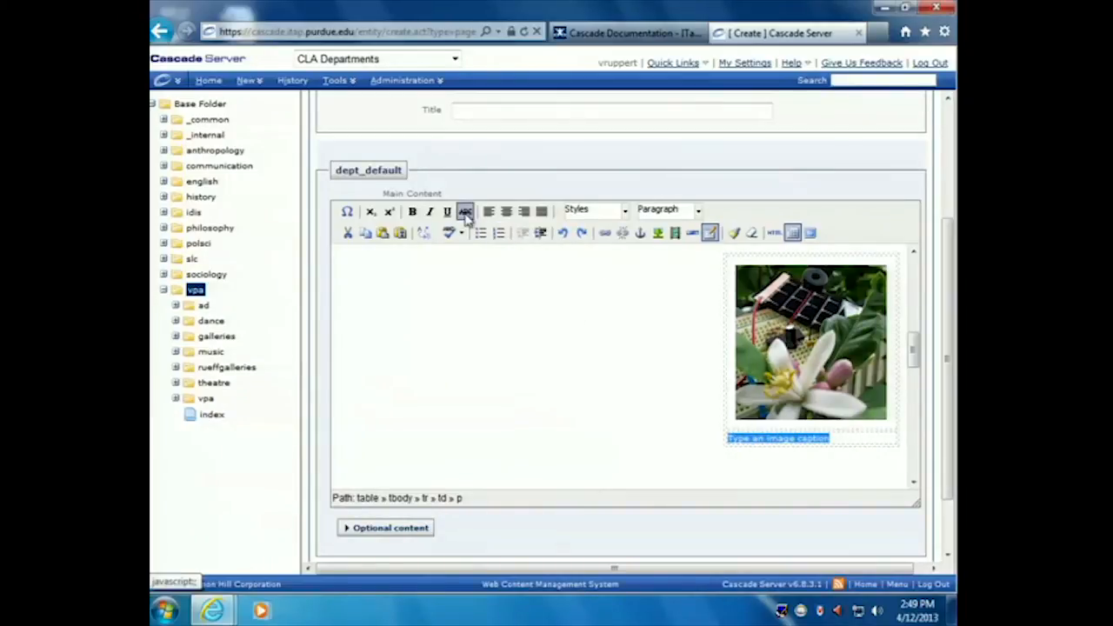
left_click(506, 212)
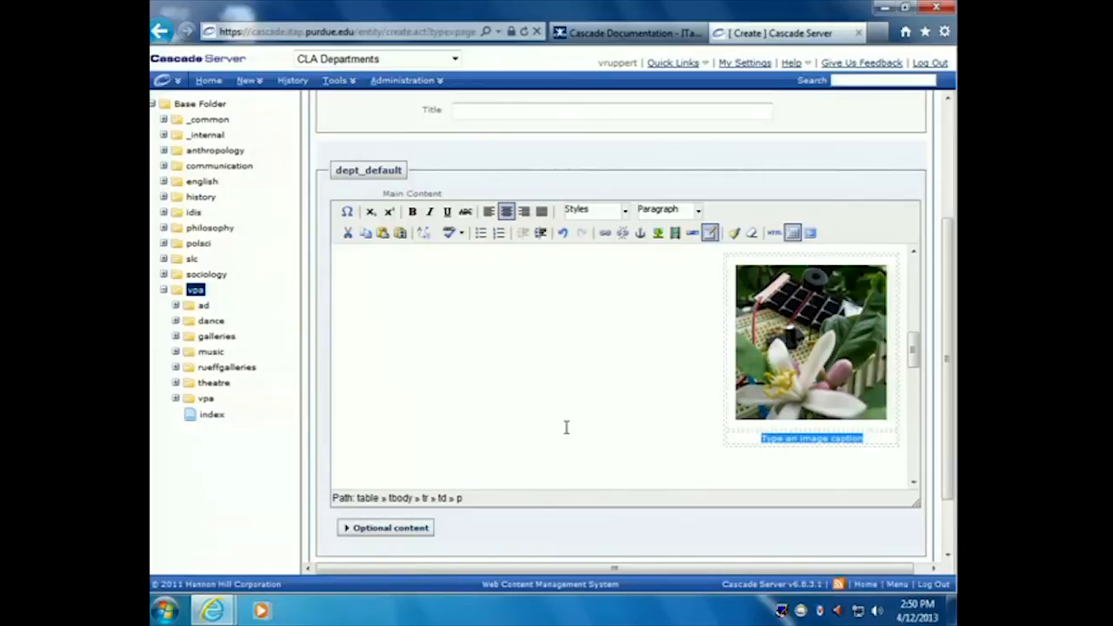
left_click(600, 406)
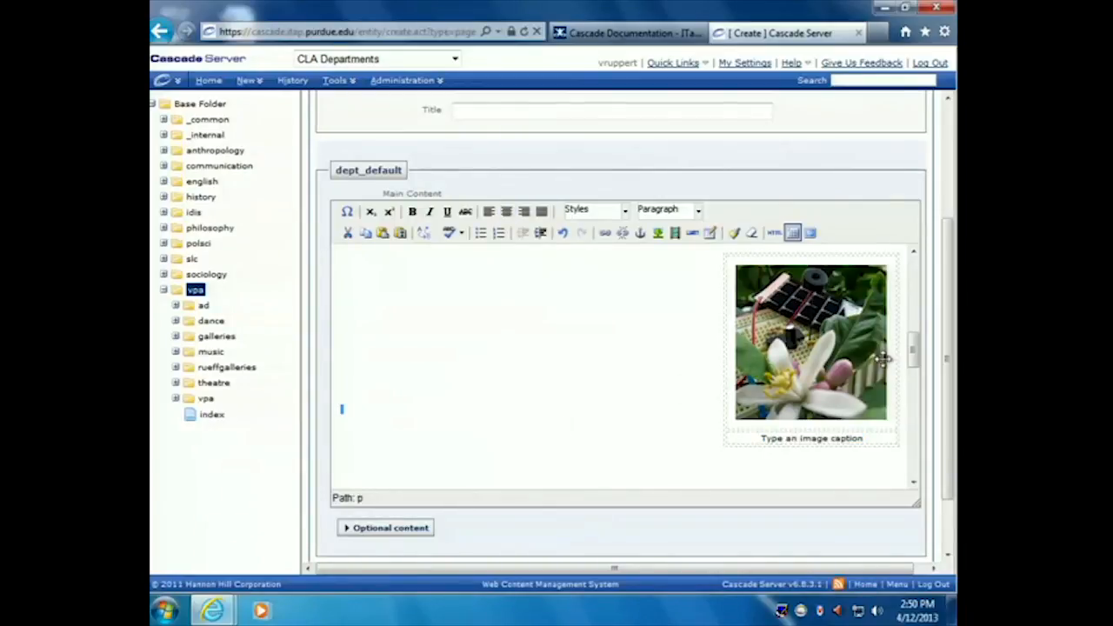
- Look over the available table styles, such as table_blank-space and table_bordered-box, without applying one
mouse_move(919, 362)
left_mouse_down()
mouse_move(913, 342)
mouse_move(914, 358)
left_mouse_up()
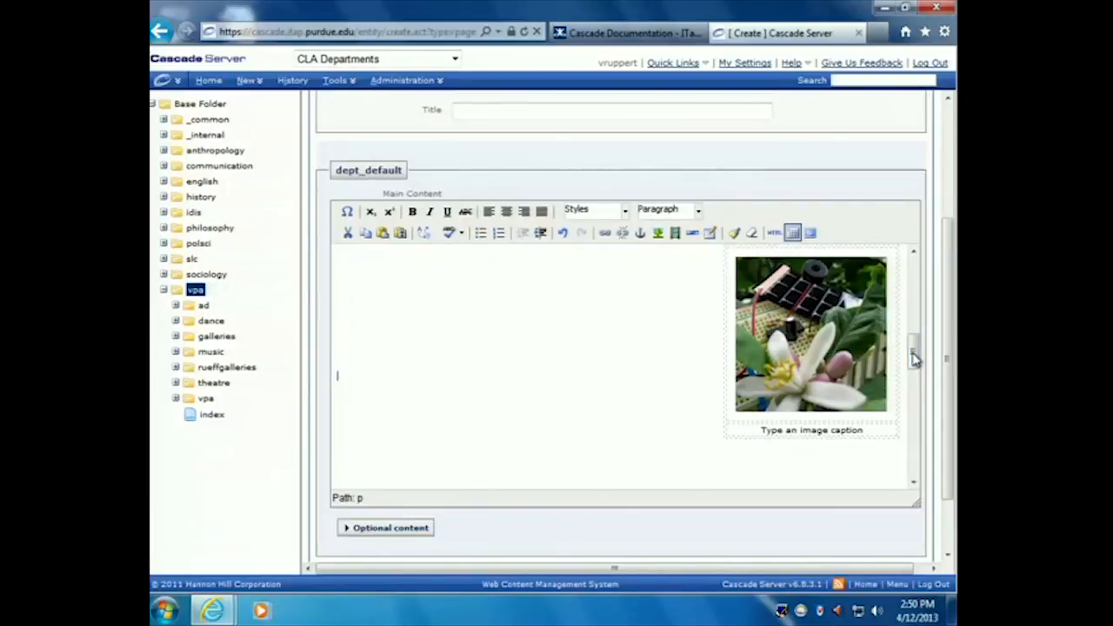
left_click_drag(914, 358, 914, 352)
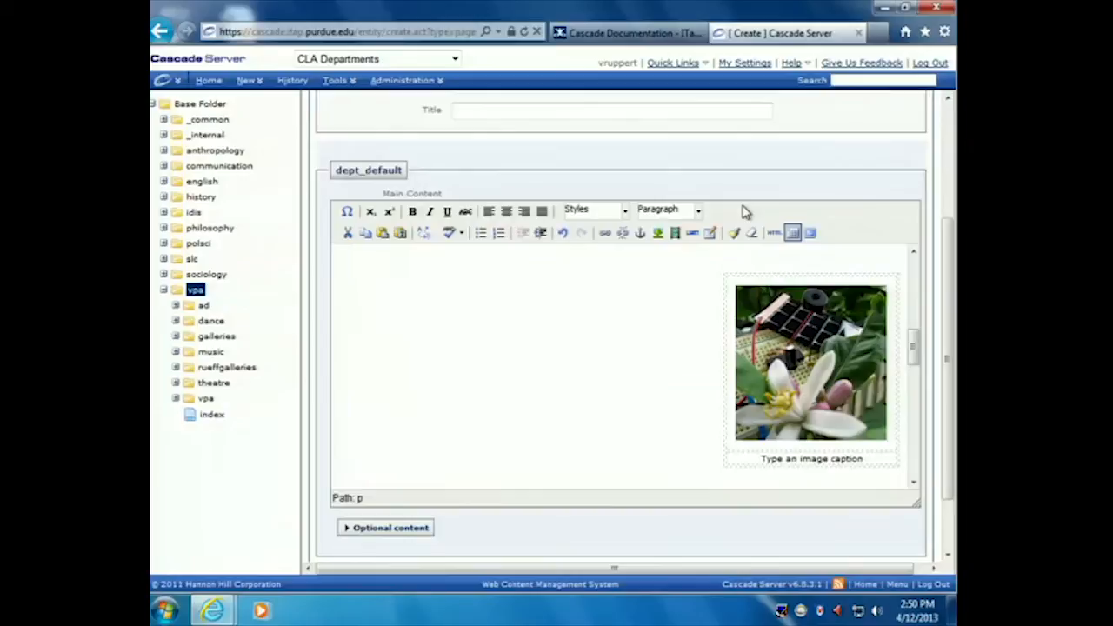
left_click(625, 211)
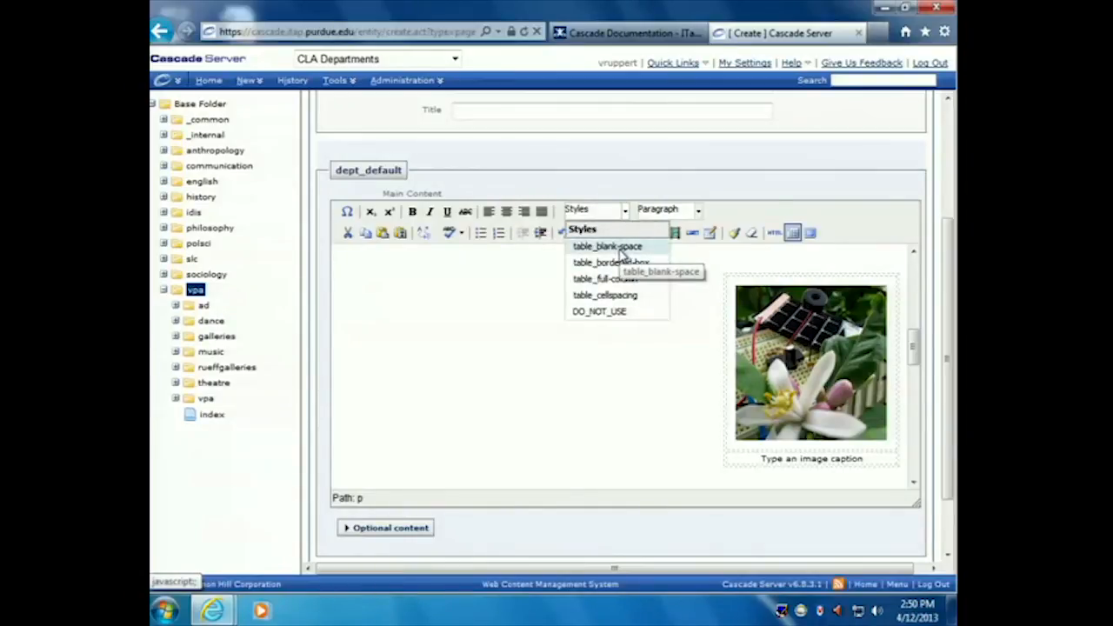
left_click(629, 190)
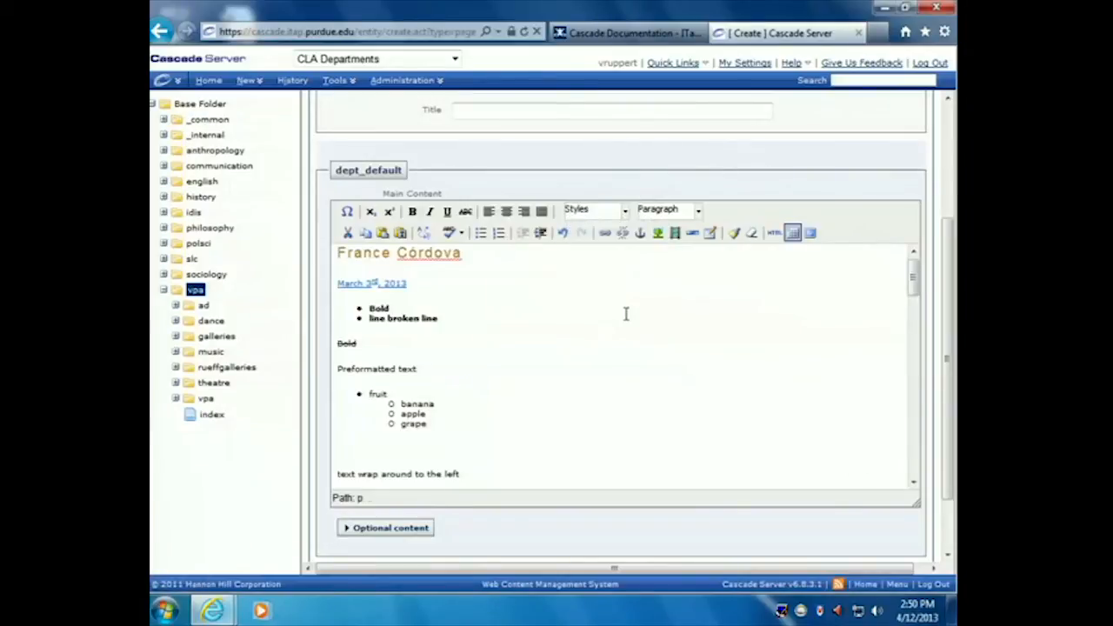
scroll(644, 322, "down", 6)
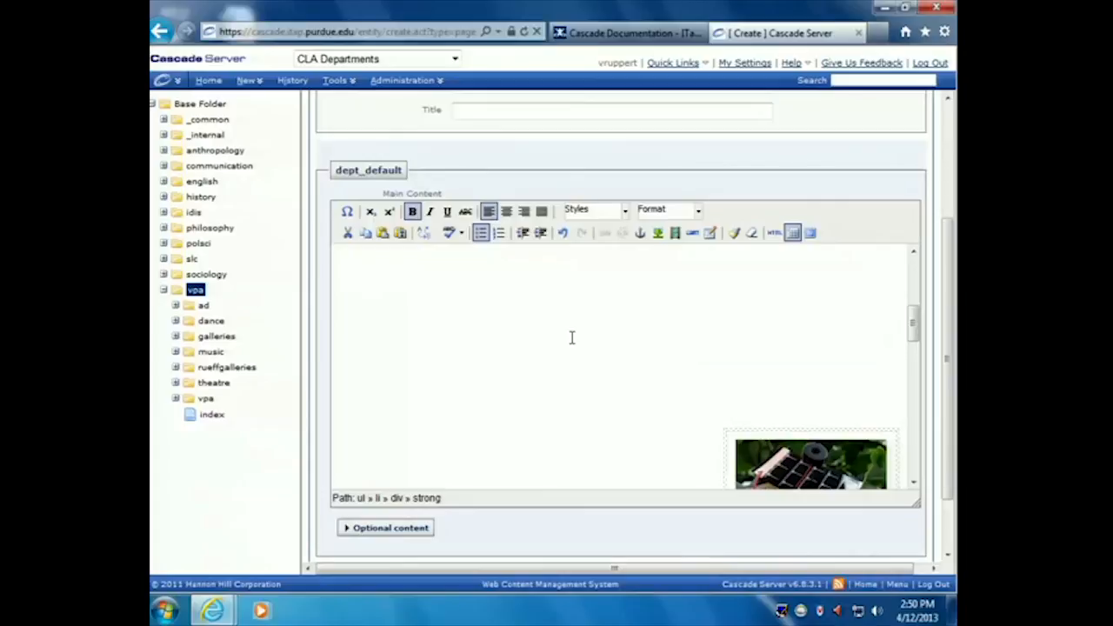
left_click(620, 211)
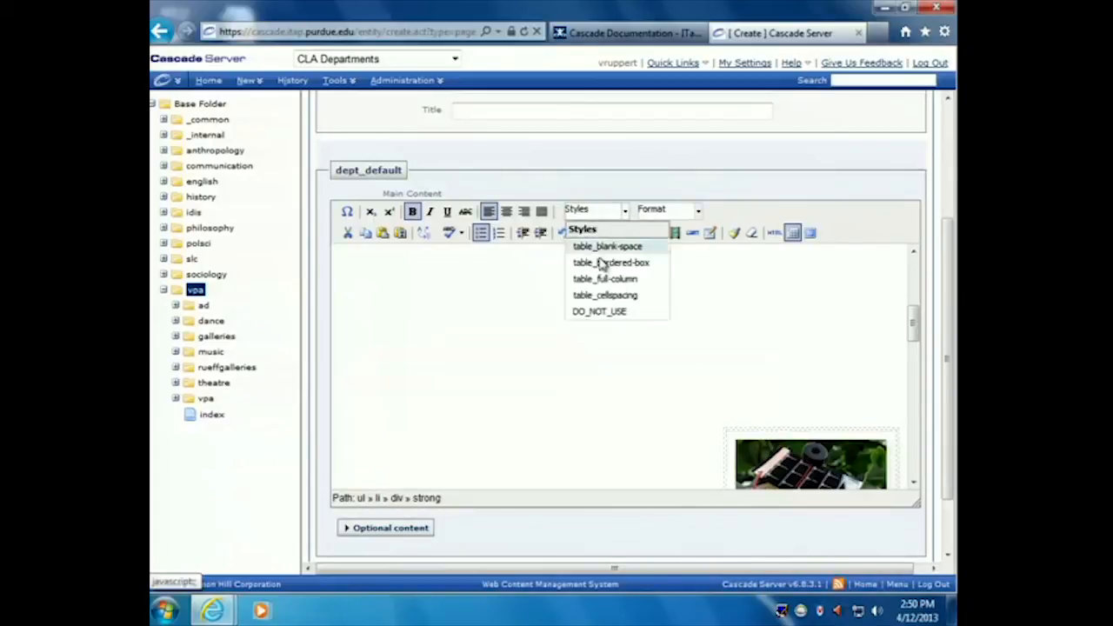
left_click(639, 191)
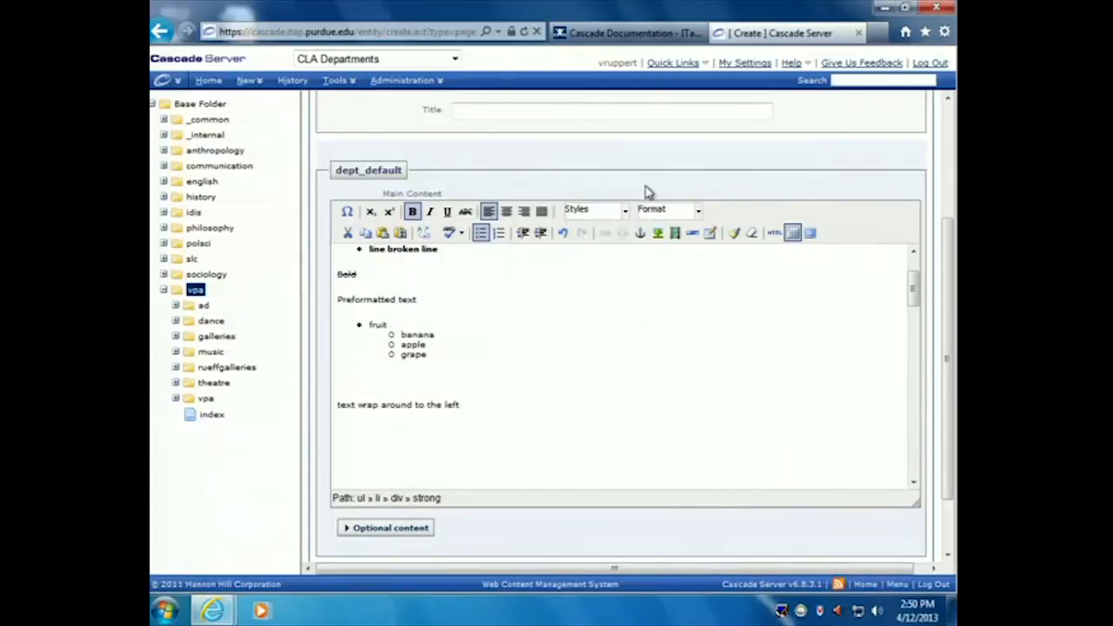
scroll(784, 334, "down", 1)
scroll(784, 334, "down", 5)
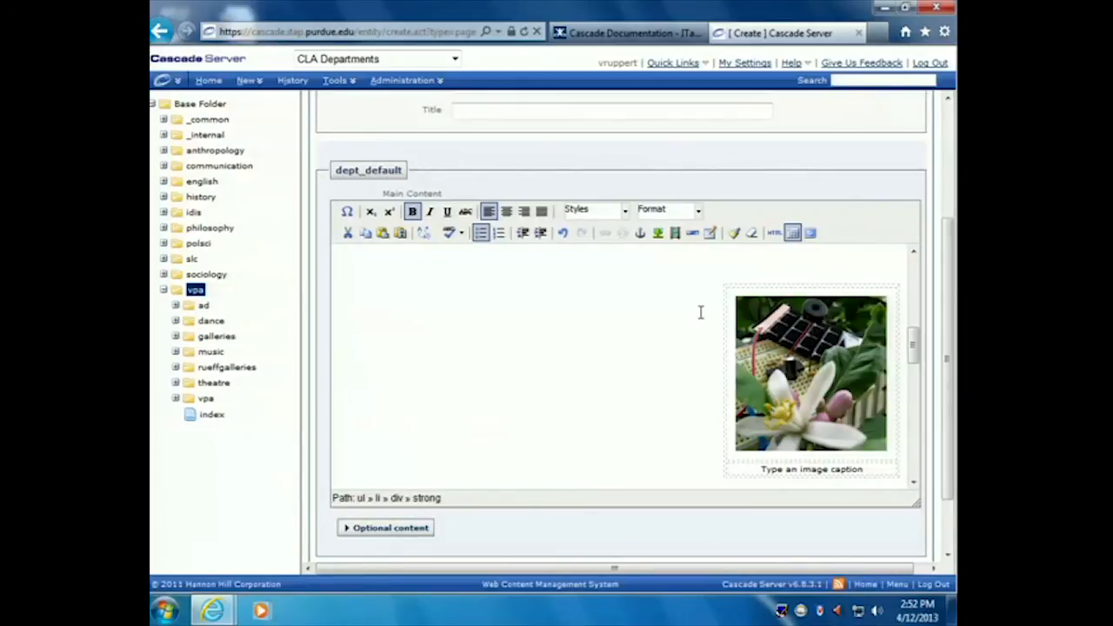
scroll(699, 312, "up", 5)
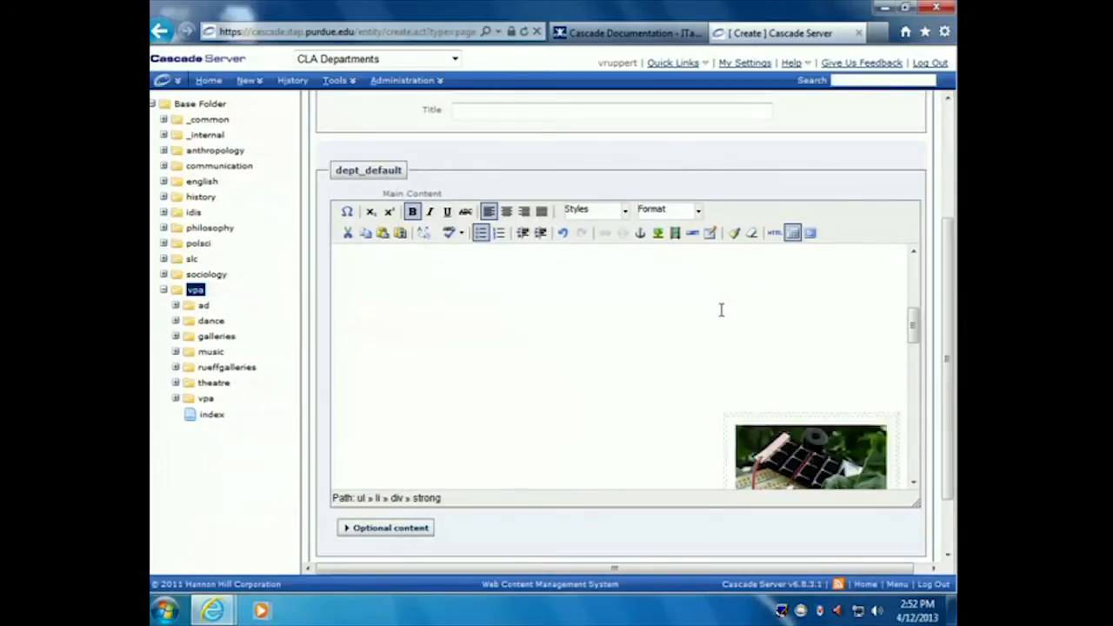